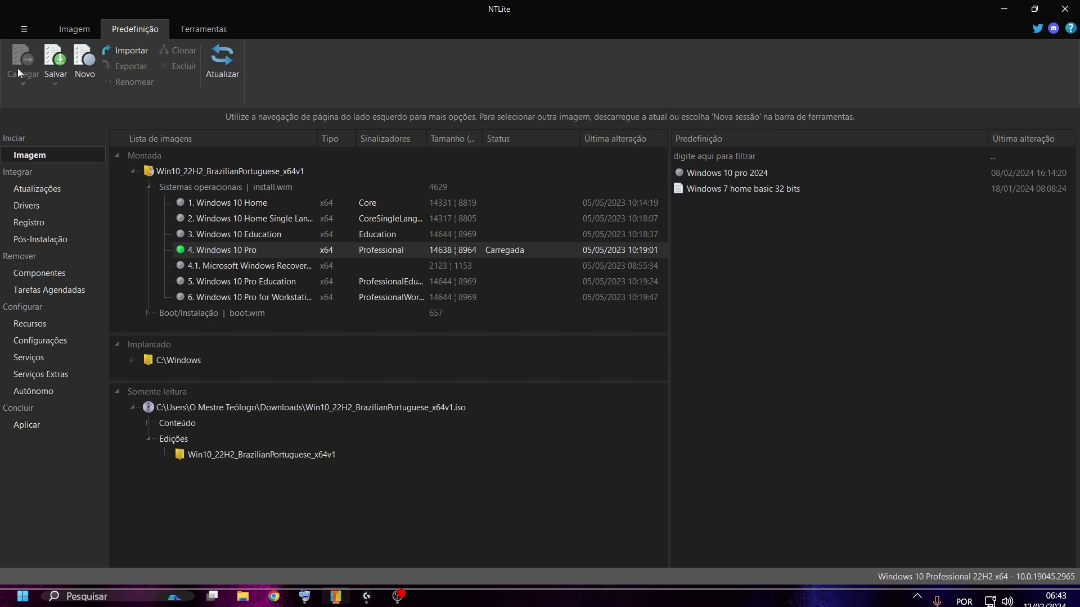
pyautogui.click(16, 190)
pyautogui.click(17, 156)
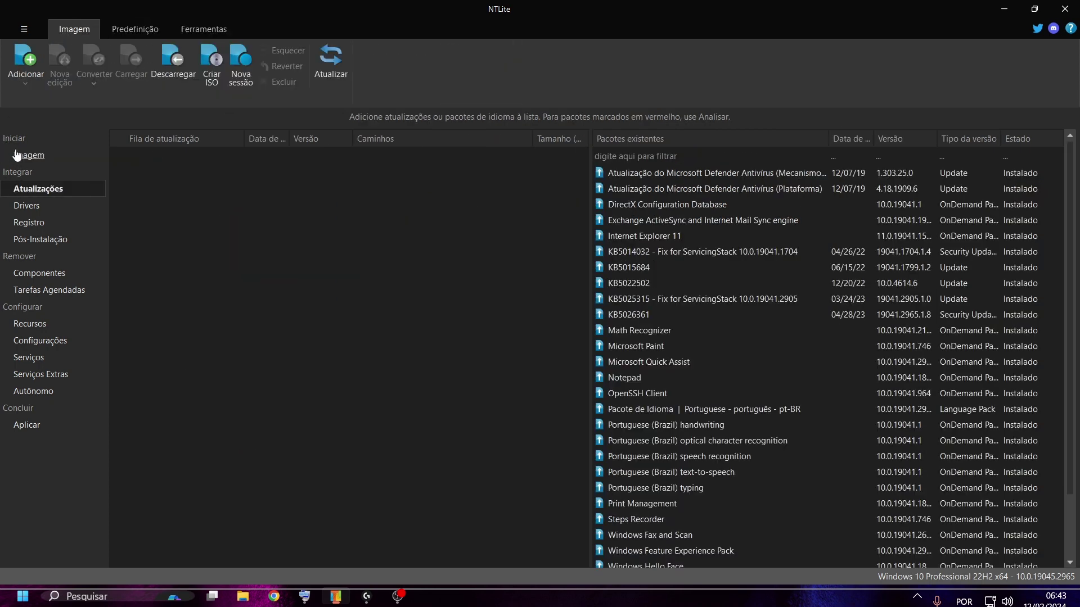
pyautogui.click(27, 74)
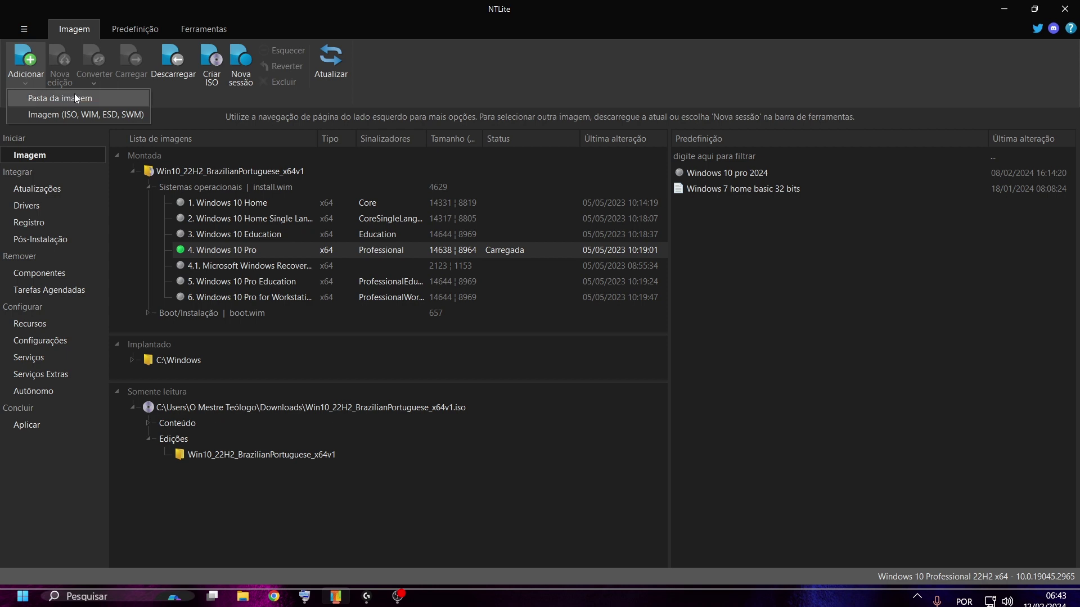
pyautogui.click(85, 114)
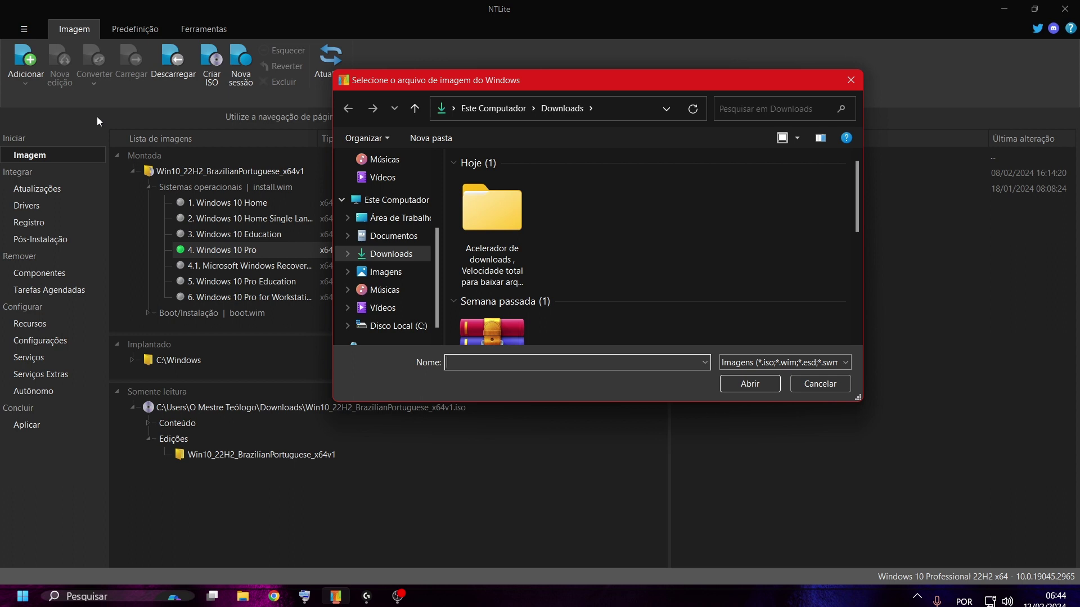
pyautogui.scroll(-2, 526, 263)
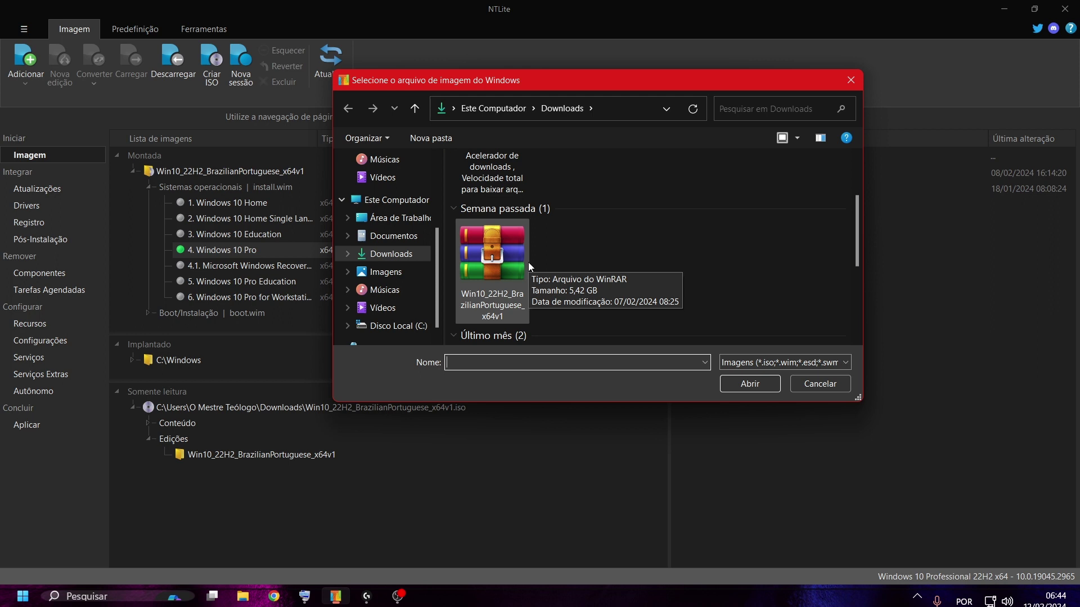
pyautogui.click(838, 384)
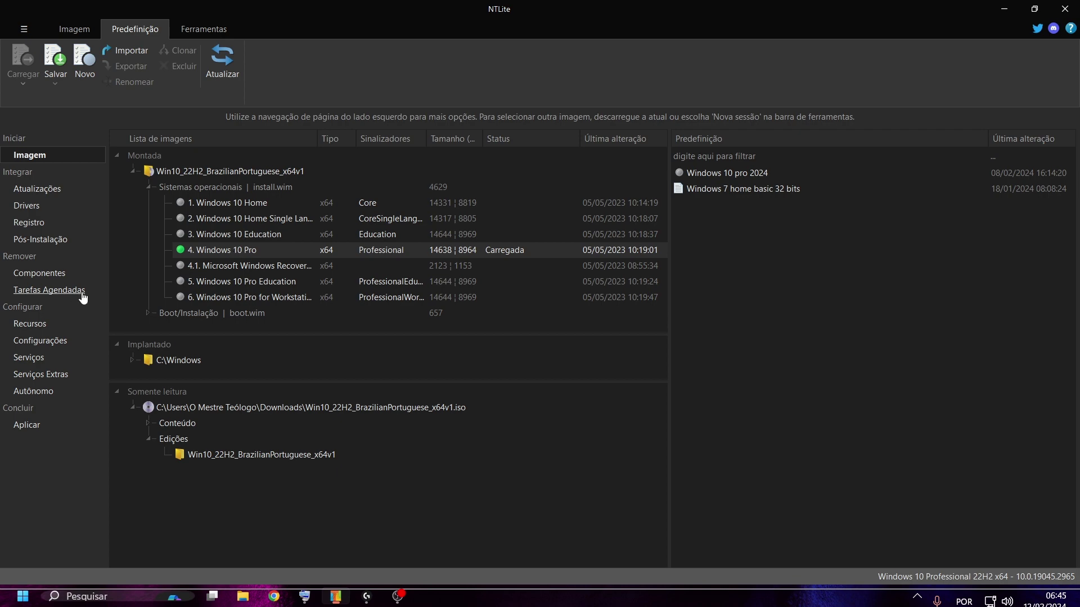
# Queue the preselected latest online updates for the loaded Windows 10 22H2 x64 image for integration.
pyautogui.click(62, 191)
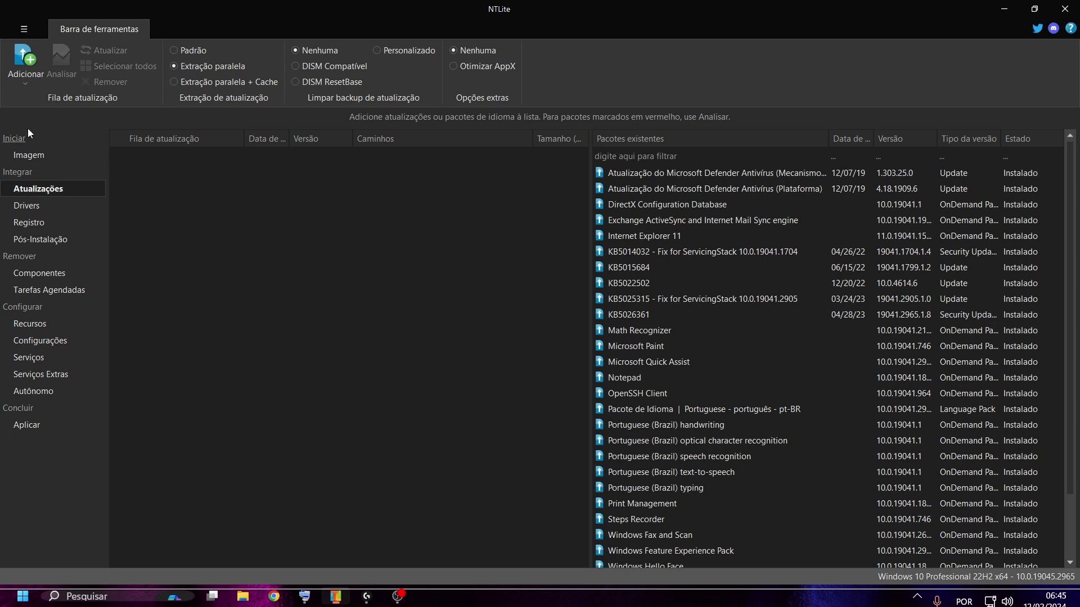
pyautogui.click(19, 77)
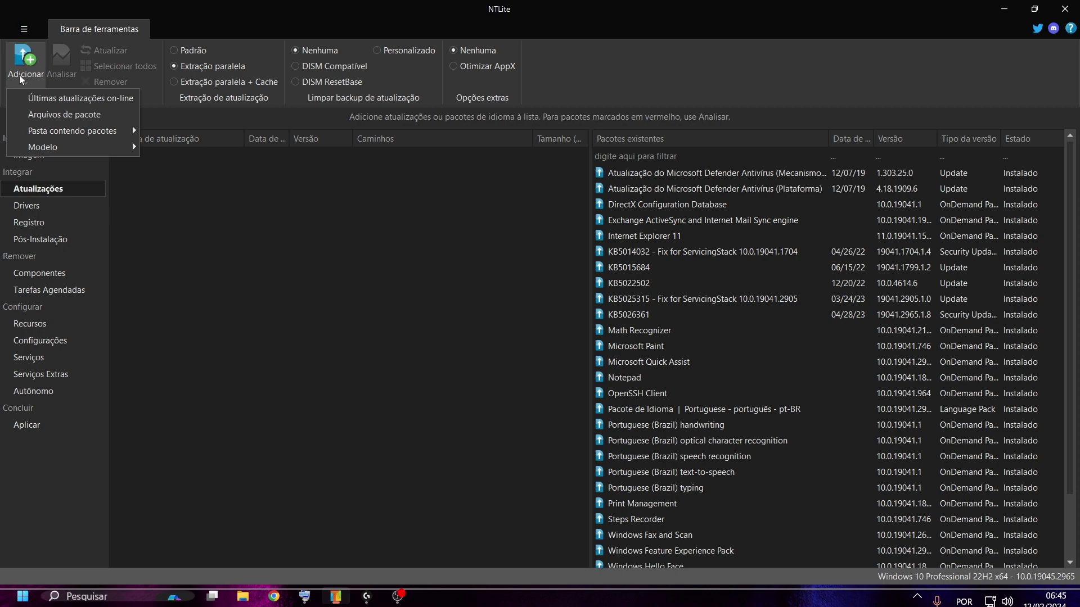
pyautogui.click(42, 100)
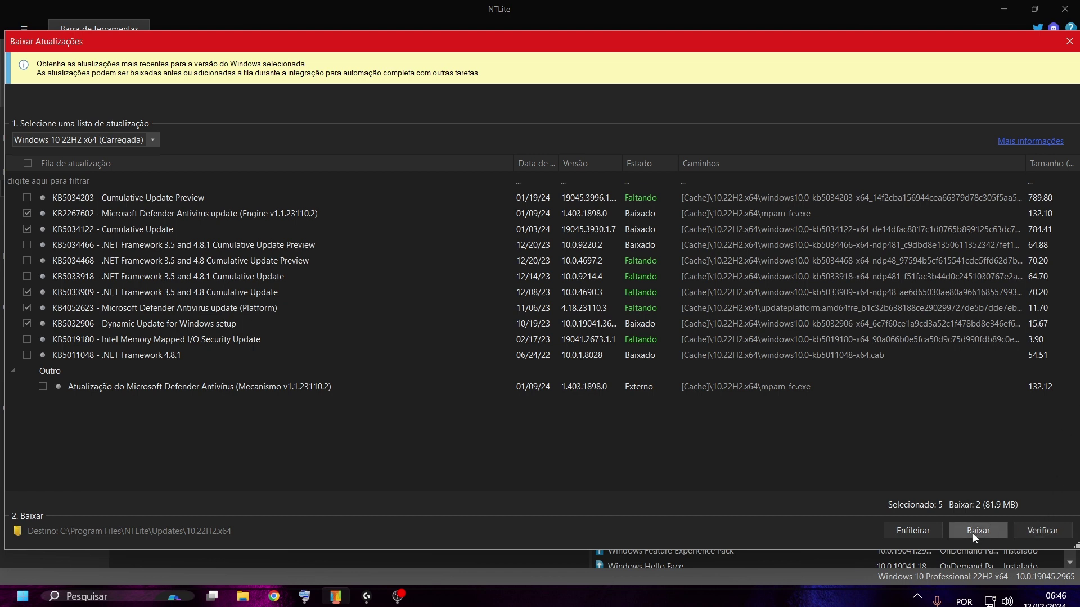
pyautogui.click(933, 527)
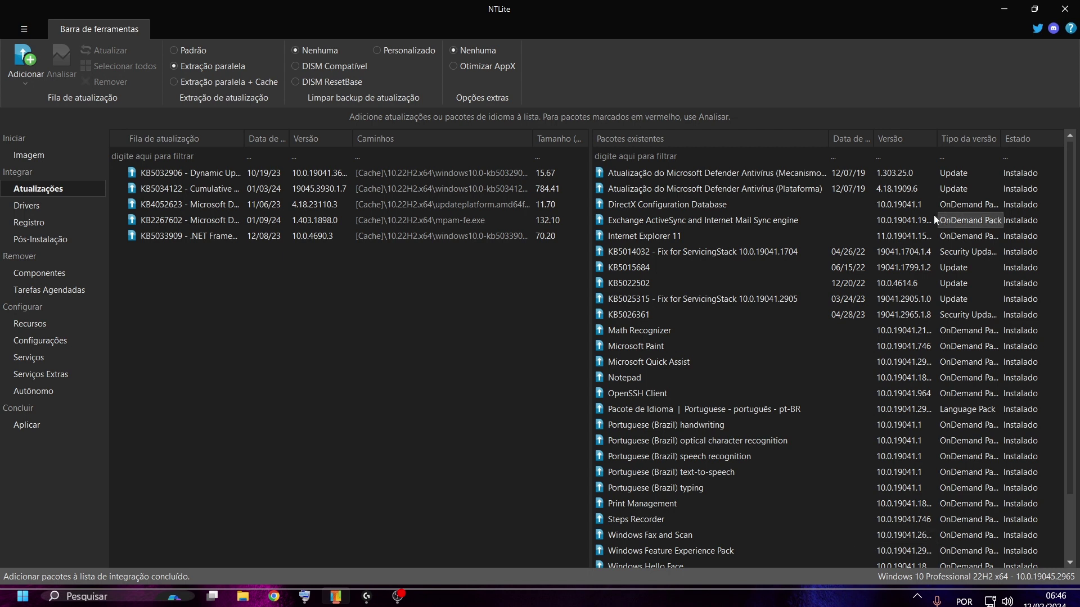
pyautogui.click(28, 207)
pyautogui.click(36, 225)
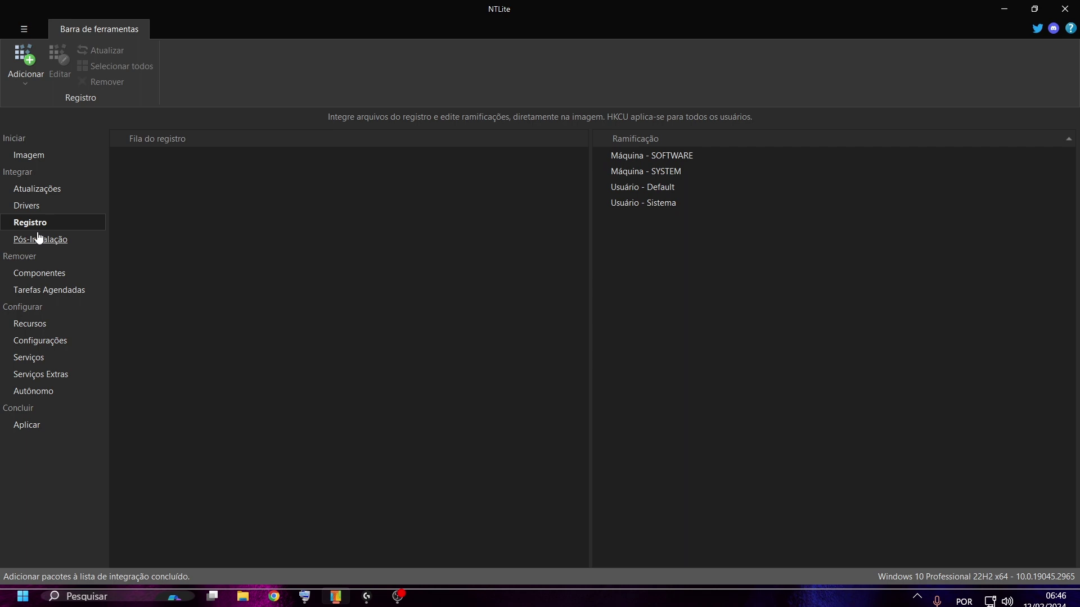
pyautogui.click(39, 238)
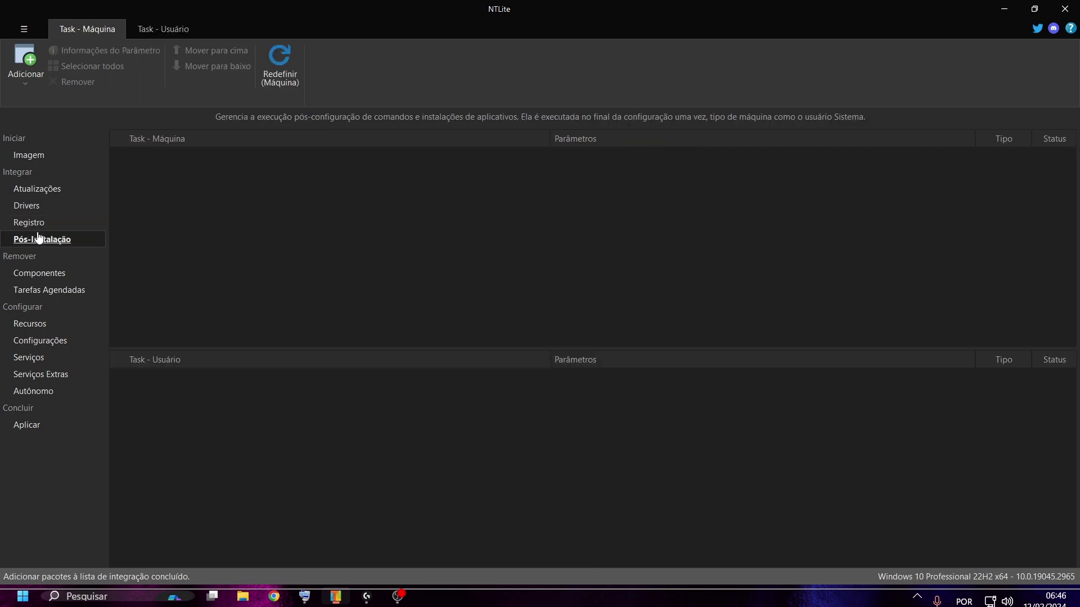
# In the component compatibility settings, remove protection from Impressão with Scanner, Luz noturna and WLAN, and accept the selection.
pyautogui.click(48, 277)
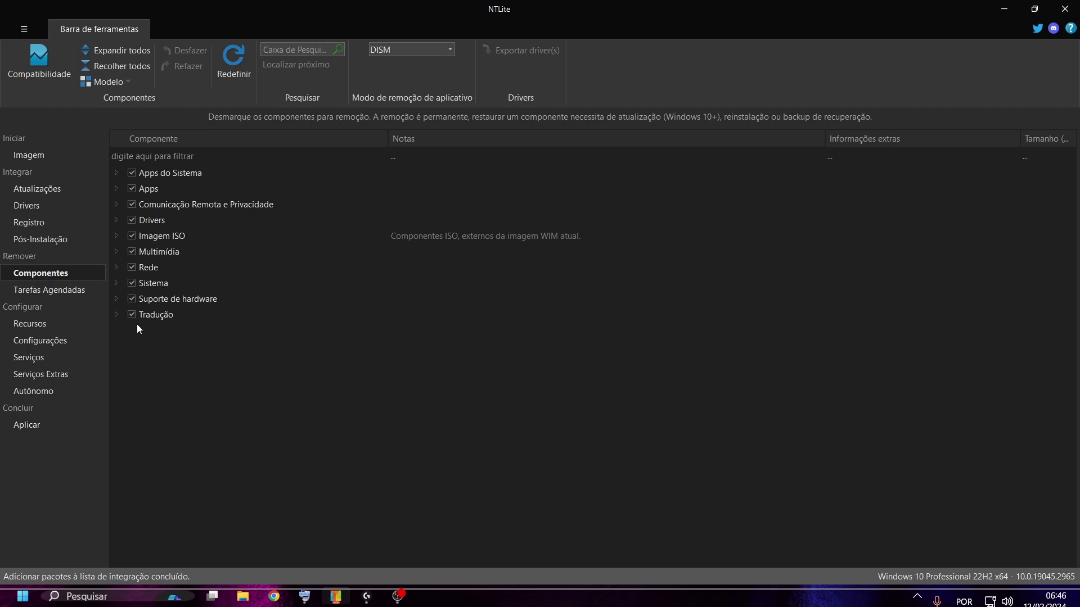
pyautogui.click(30, 53)
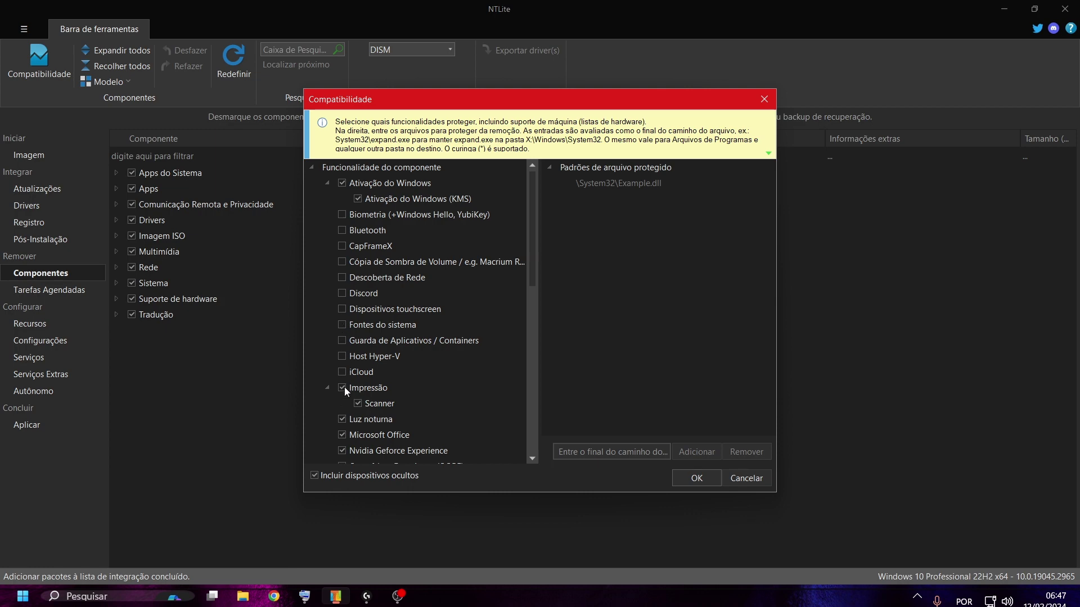
pyautogui.scroll(-7, 344, 387)
pyautogui.scroll(7, 349, 371)
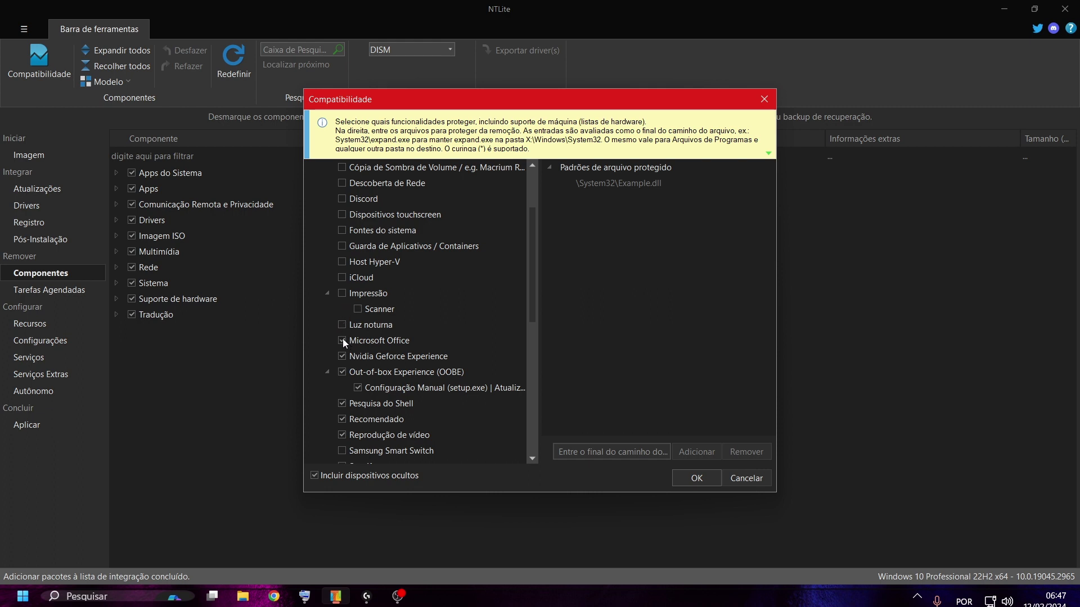
pyautogui.click(342, 371)
pyautogui.click(342, 421)
pyautogui.scroll(-7, 344, 432)
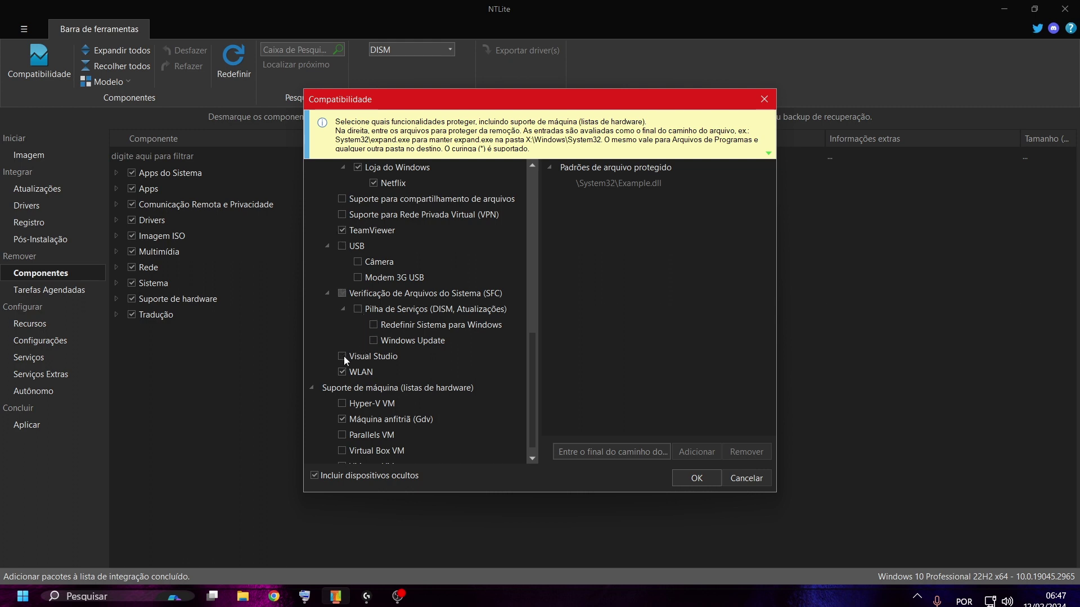
pyautogui.click(341, 372)
pyautogui.scroll(-1, 344, 371)
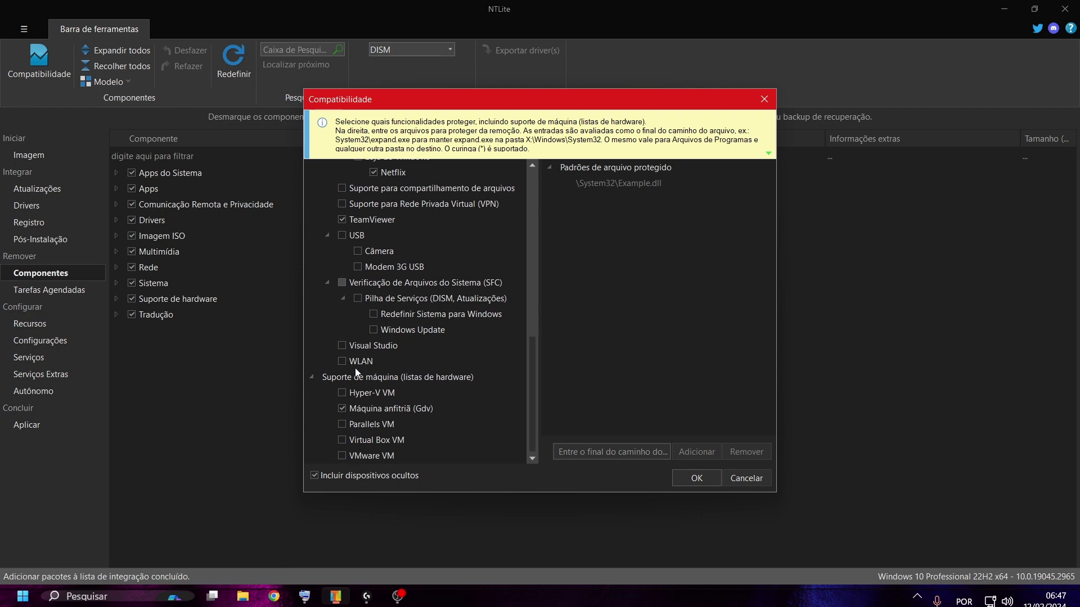
pyautogui.click(697, 475)
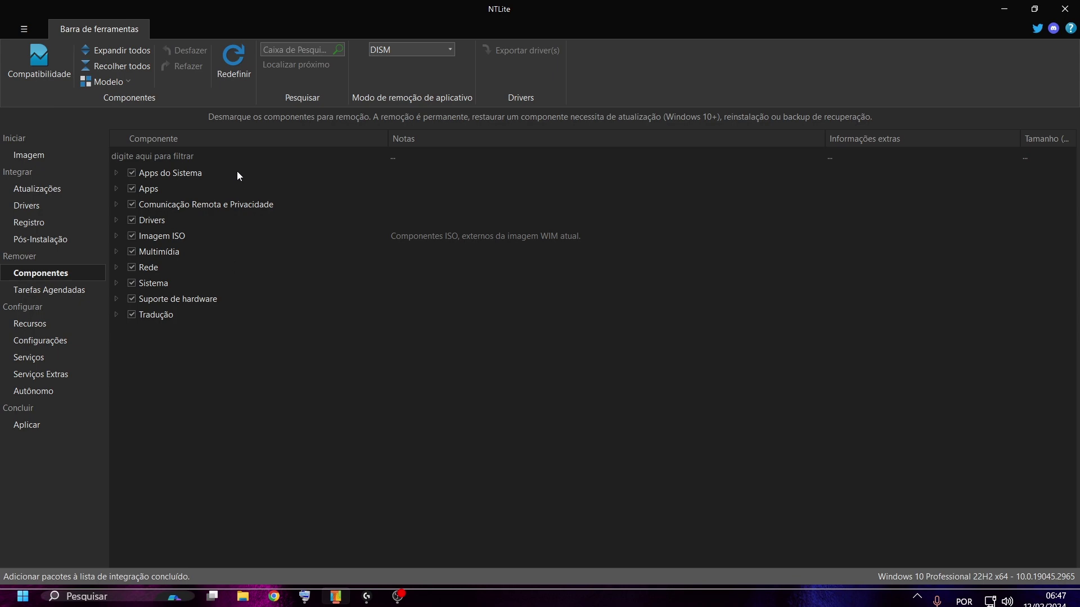
# Under Apps do Sistema, mark Caixa de diálogo Adicionar Sugestões de Pasta, Chamada, Configuração do Windows Hello, Controle com os Olhos and Diálogo de Credencial for removal.
pyautogui.click(118, 170)
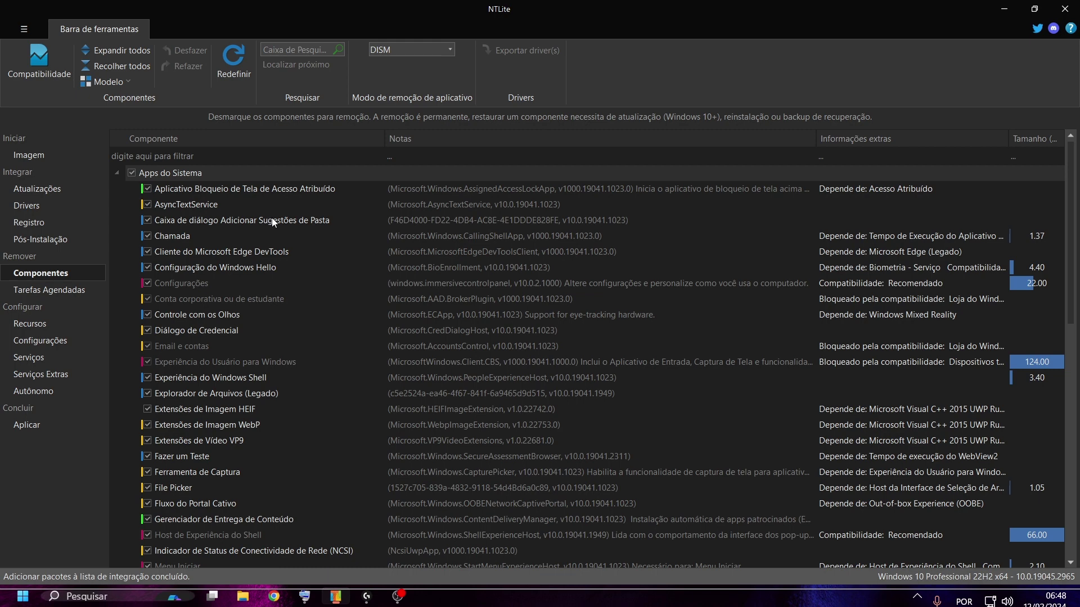
pyautogui.click(147, 220)
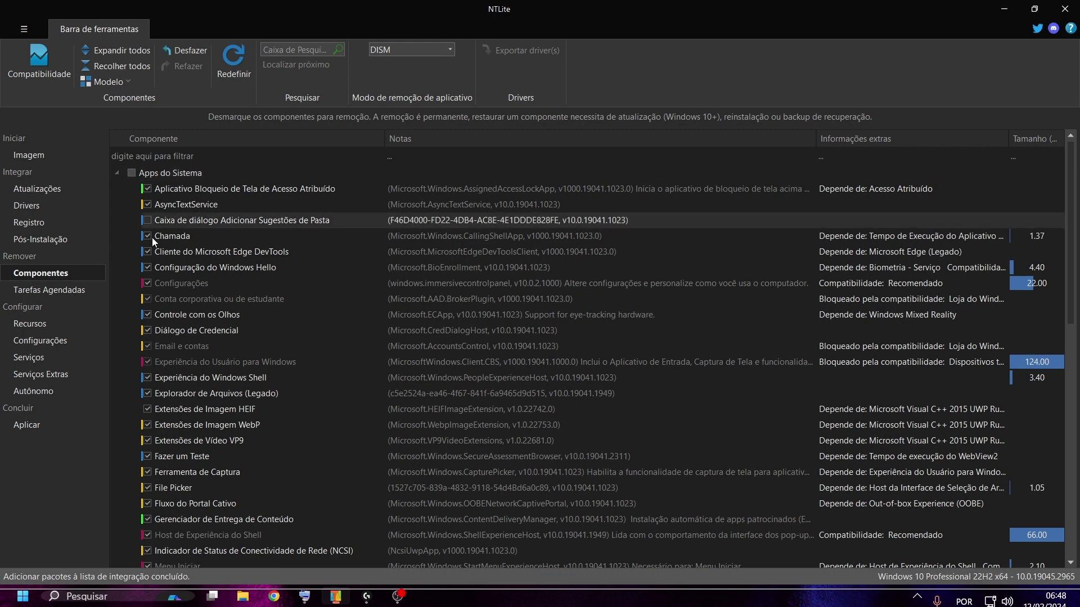
pyautogui.click(152, 237)
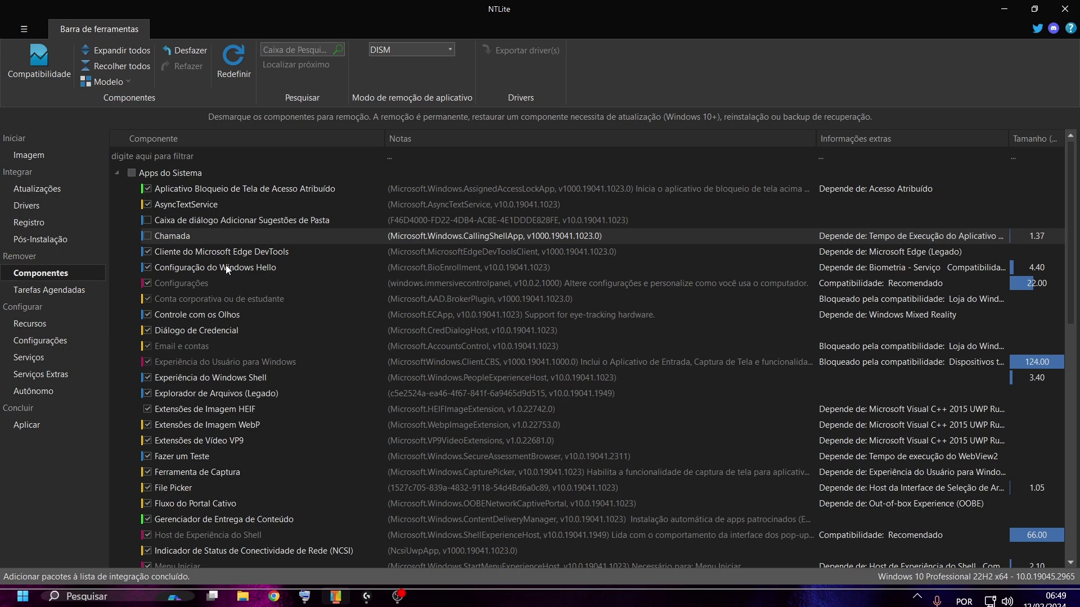
pyautogui.click(148, 268)
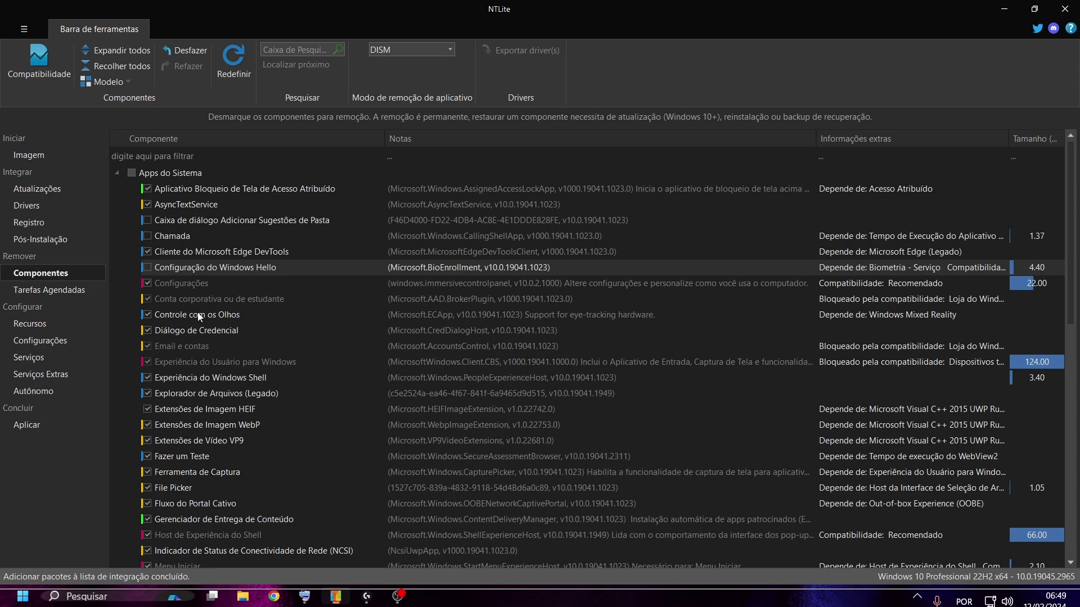
pyautogui.click(149, 315)
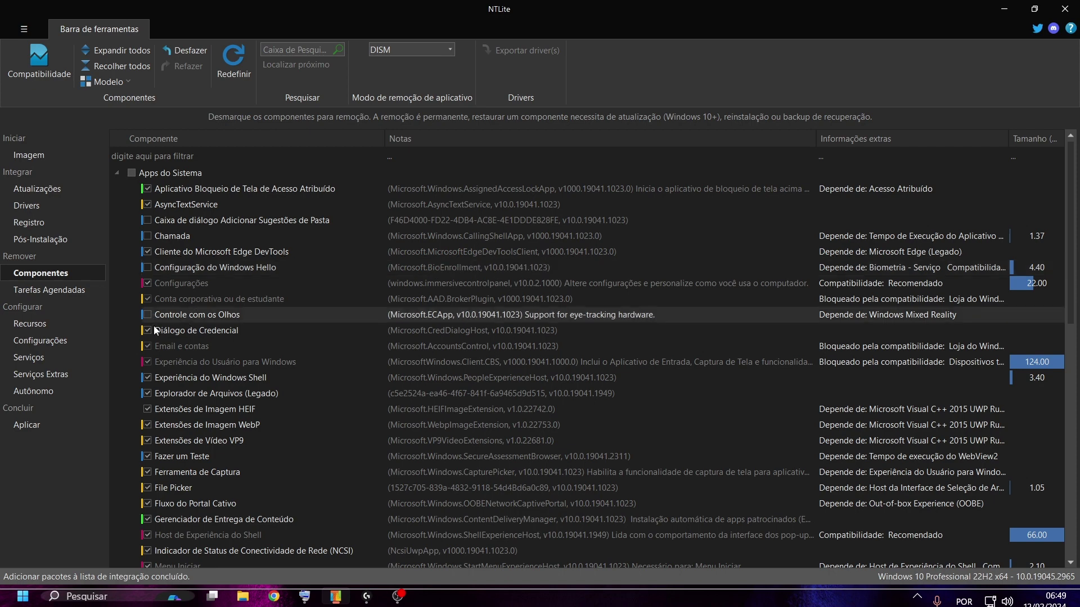
pyautogui.click(149, 331)
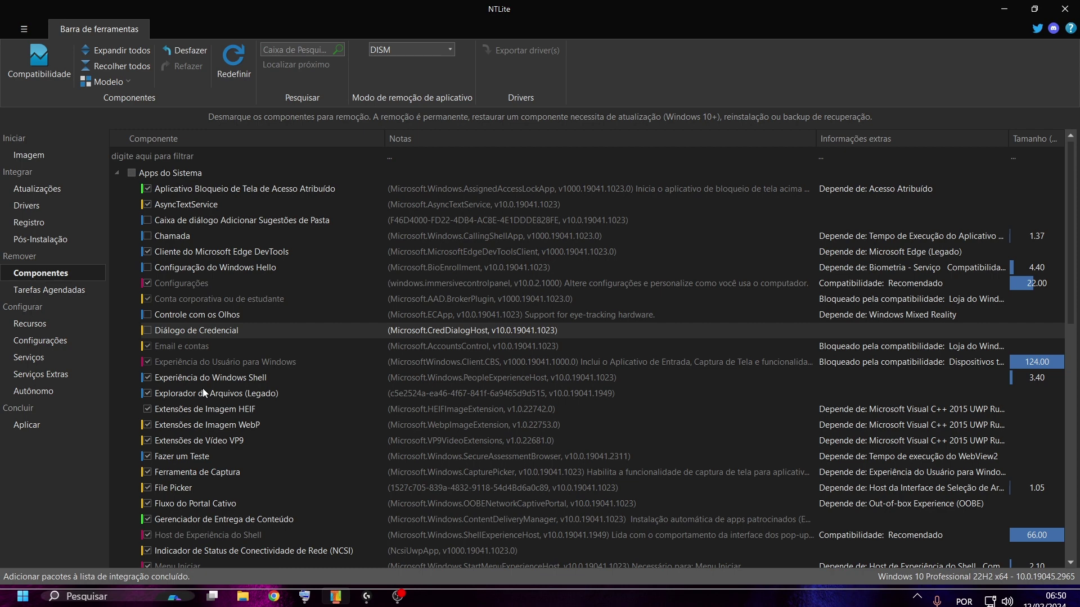
# Mark Experiência do Windows Shell with its dependent Microsoft People, and Fazer um Teste, for removal.
pyautogui.click(147, 377)
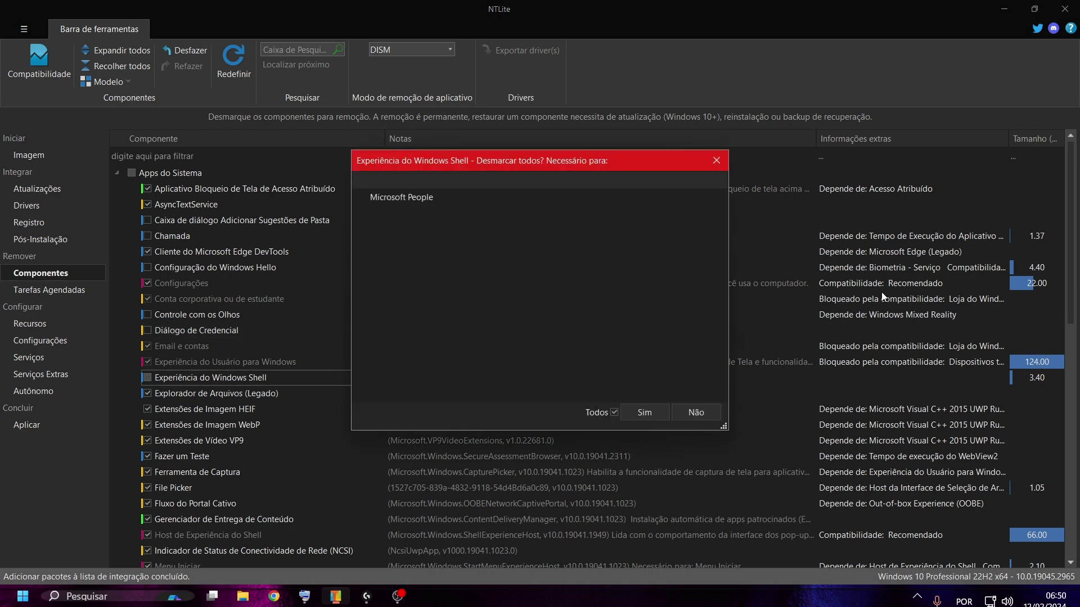
pyautogui.click(635, 416)
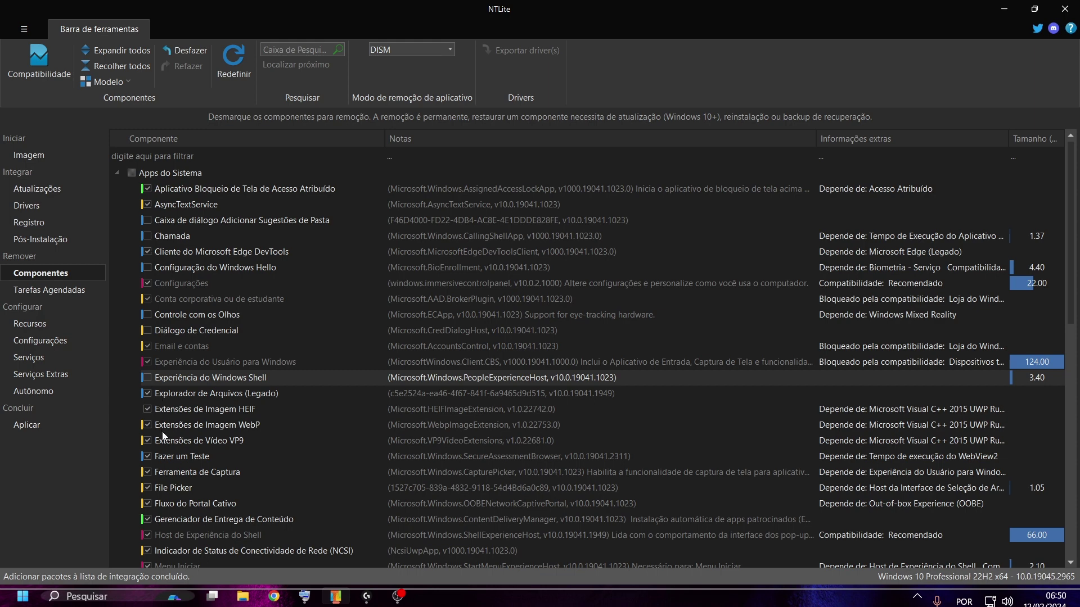
pyautogui.click(147, 457)
# Mark the system apps File Picker, Gerenciador de Entrega de Conteúdo and Narrador for removal.
pyautogui.scroll(-3, 181, 379)
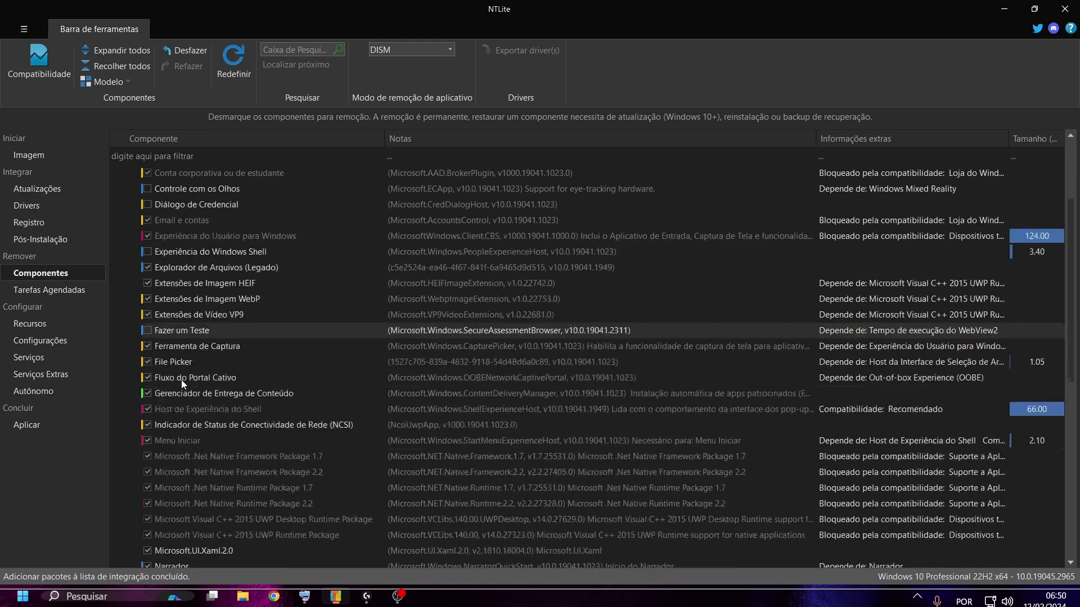
pyautogui.scroll(-3, 181, 380)
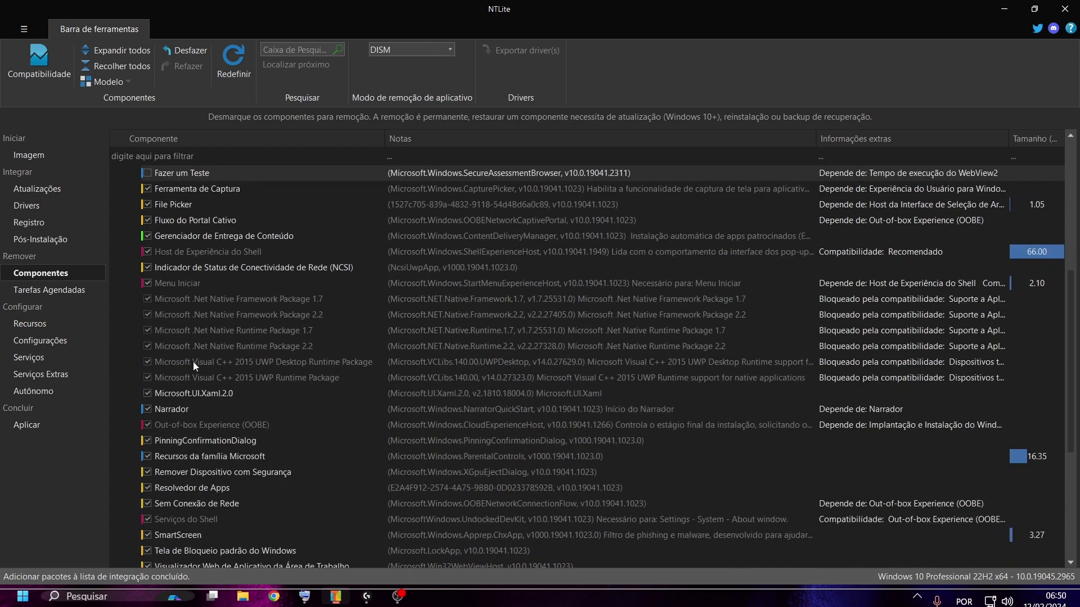
pyautogui.click(153, 205)
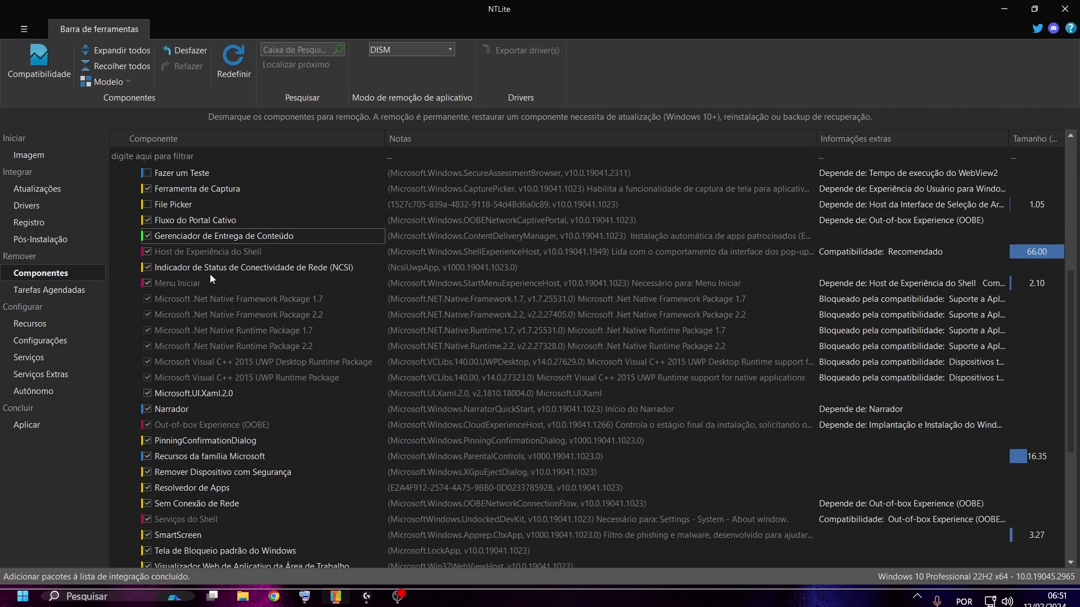
pyautogui.click(147, 237)
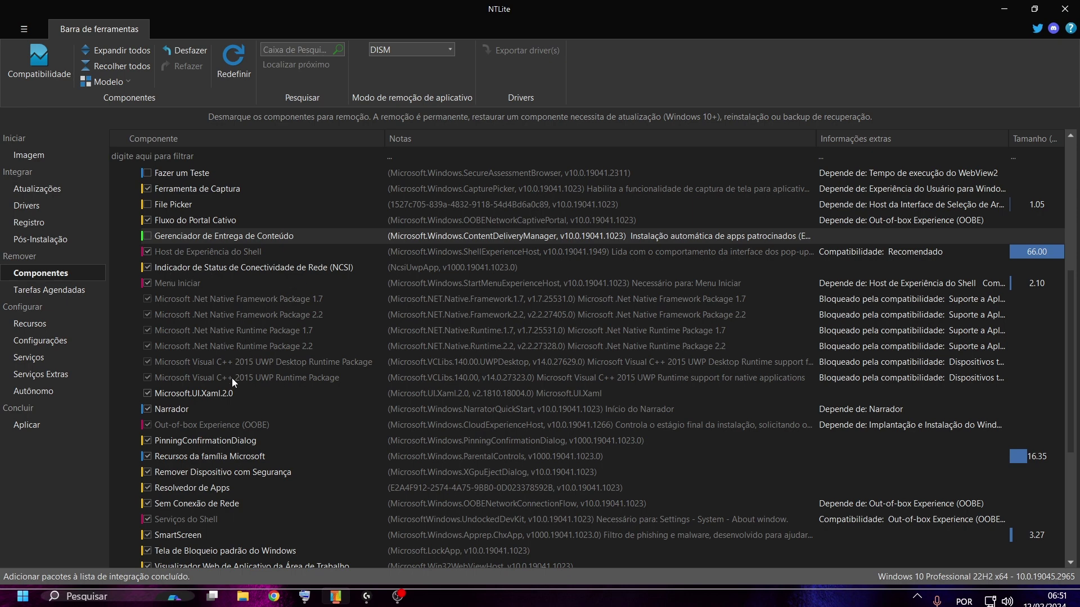
pyautogui.click(148, 412)
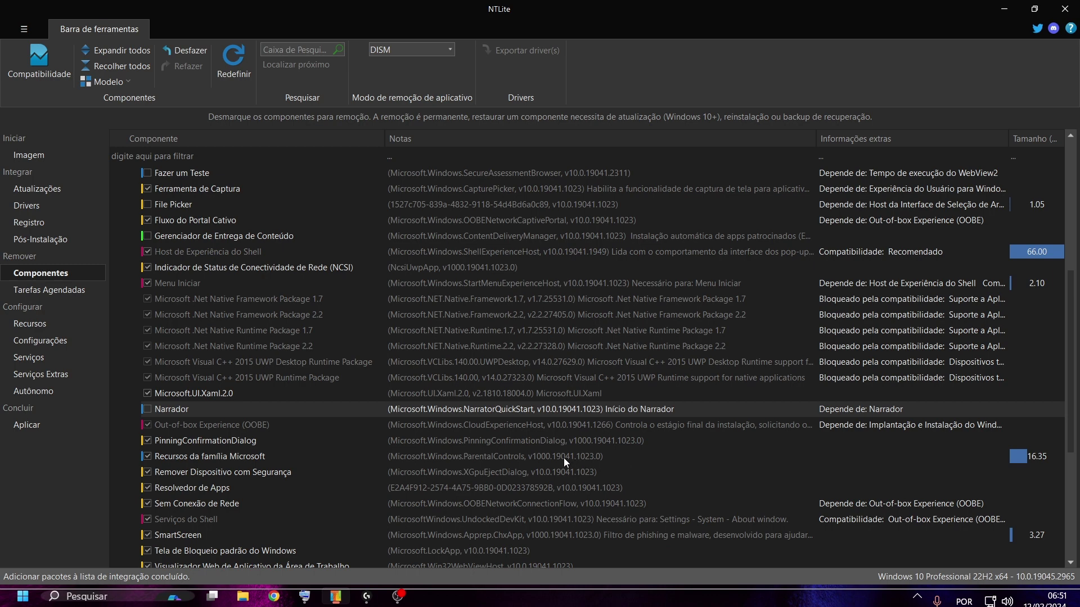
# Mark SmartScreen, Windows Defender with its dependent Central de Segurança, and Xbox Game UI with its dependent Microsoft Solitaire Collection for removal.
pyautogui.click(220, 487)
pyautogui.scroll(-5, 221, 487)
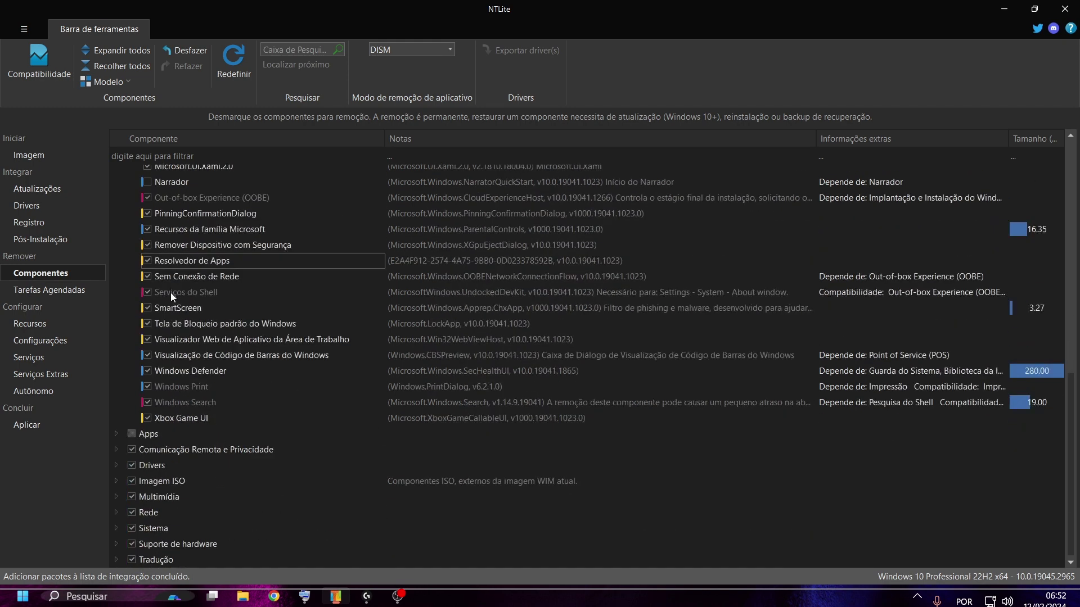
pyautogui.click(147, 309)
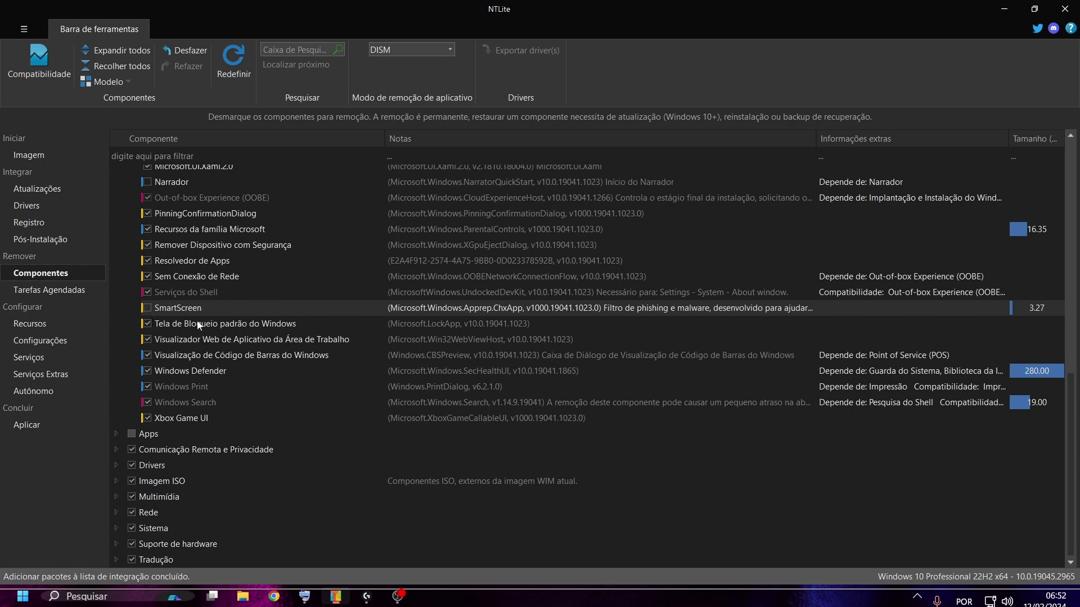
pyautogui.click(148, 370)
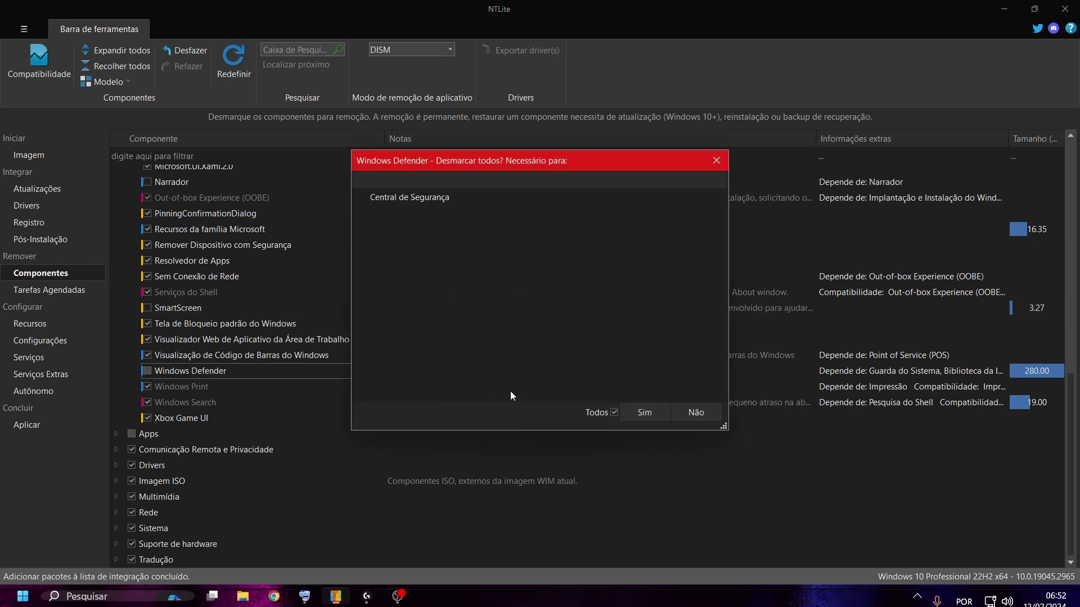
pyautogui.click(638, 423)
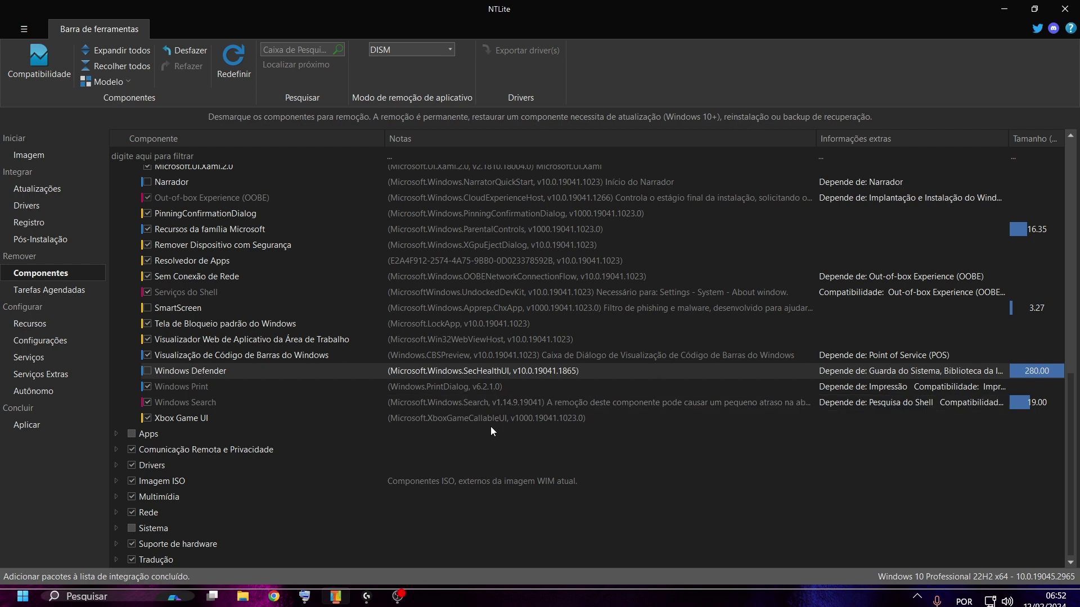
pyautogui.click(147, 419)
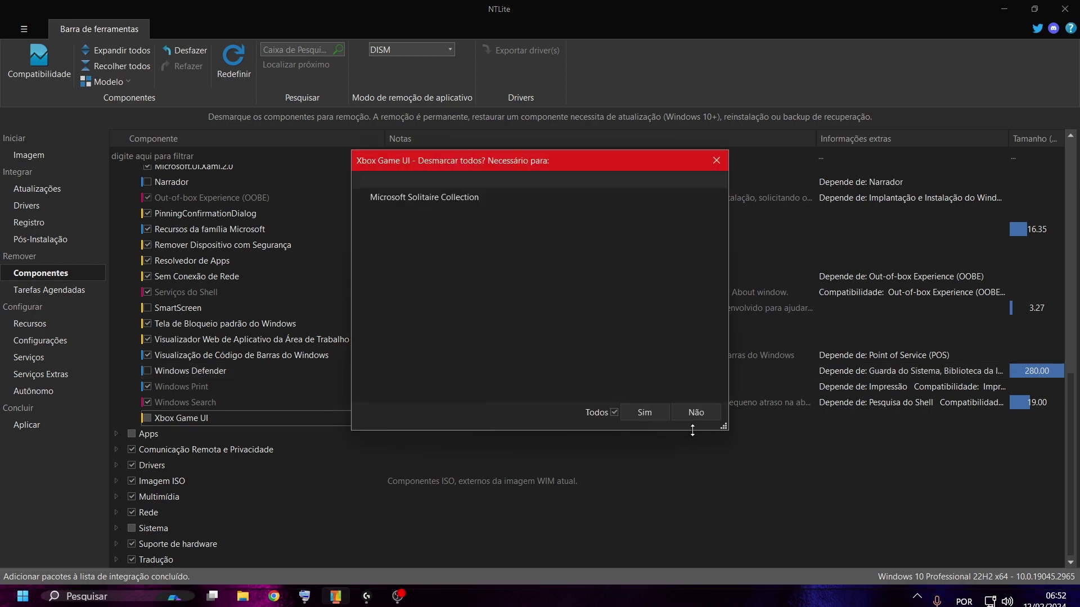
pyautogui.click(646, 413)
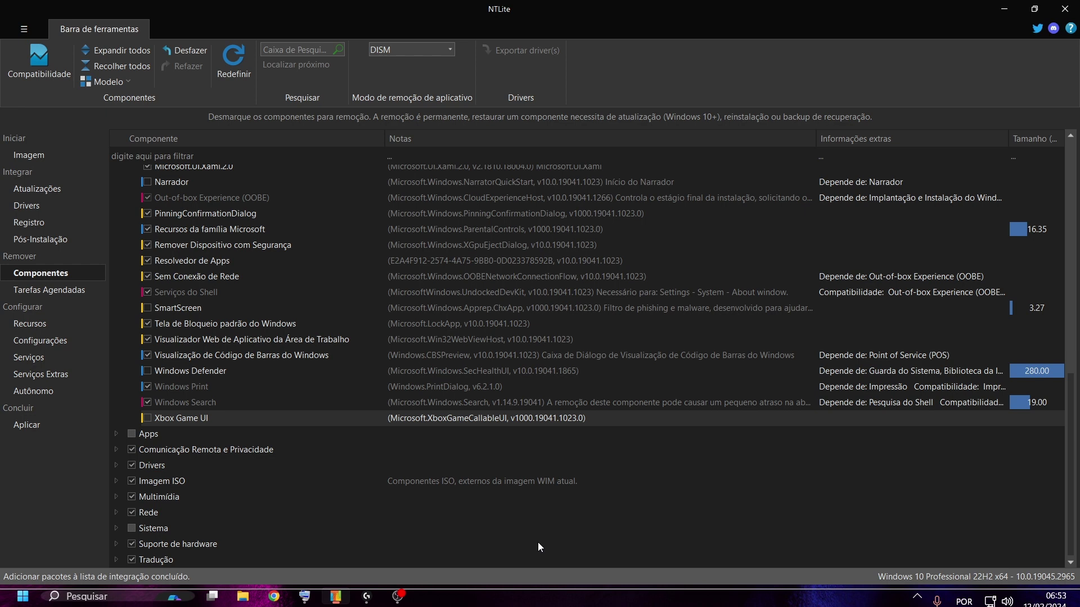
# Expand the Apps component group and try to mark App Installer for removal.
pyautogui.scroll(15, 537, 546)
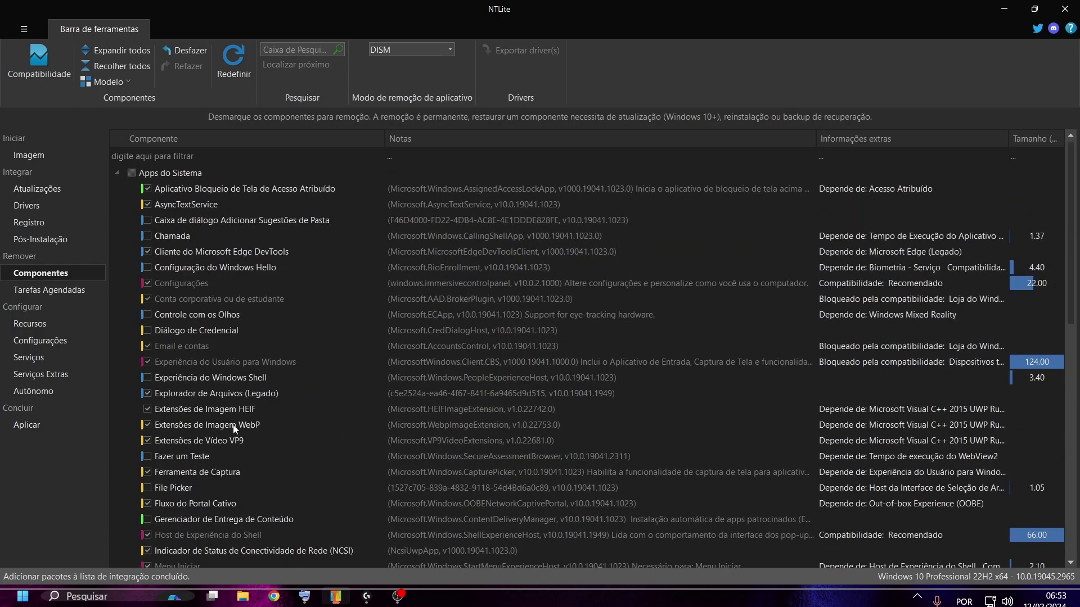
pyautogui.scroll(-15, 234, 426)
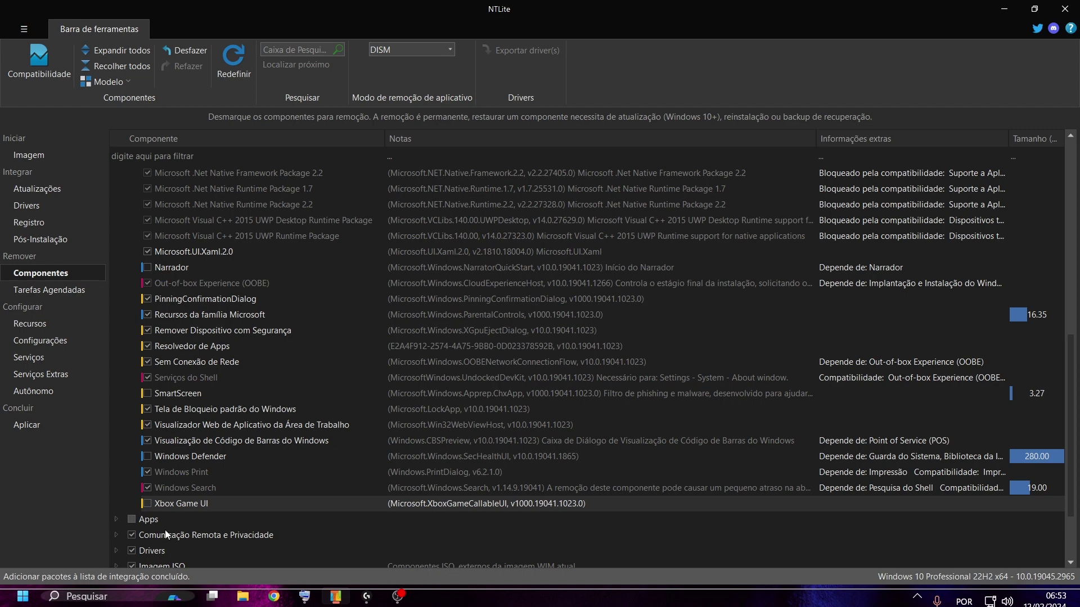
pyautogui.click(120, 518)
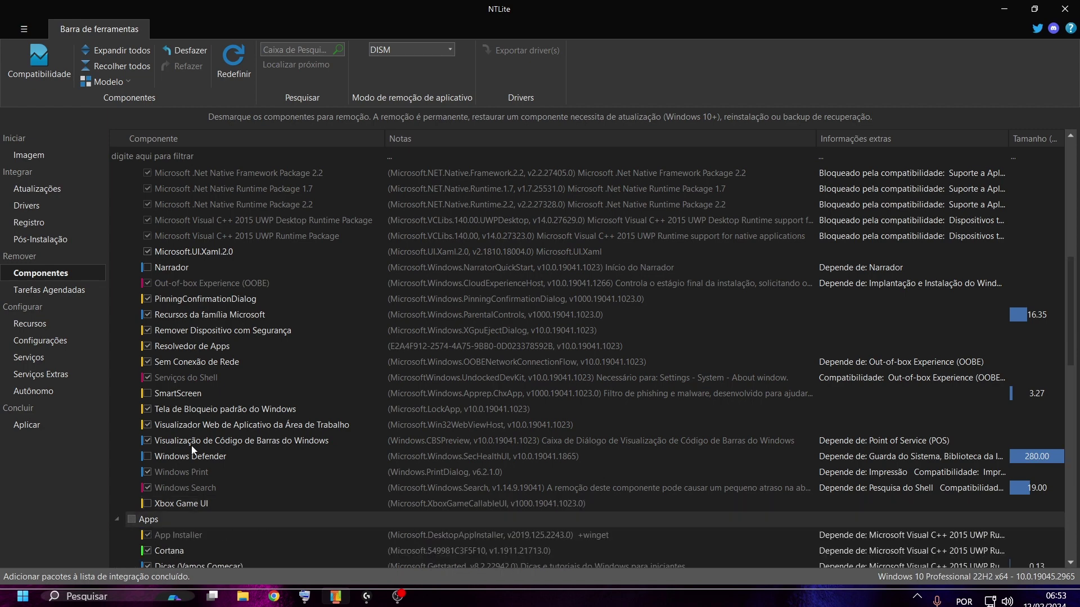
pyautogui.scroll(-6, 191, 445)
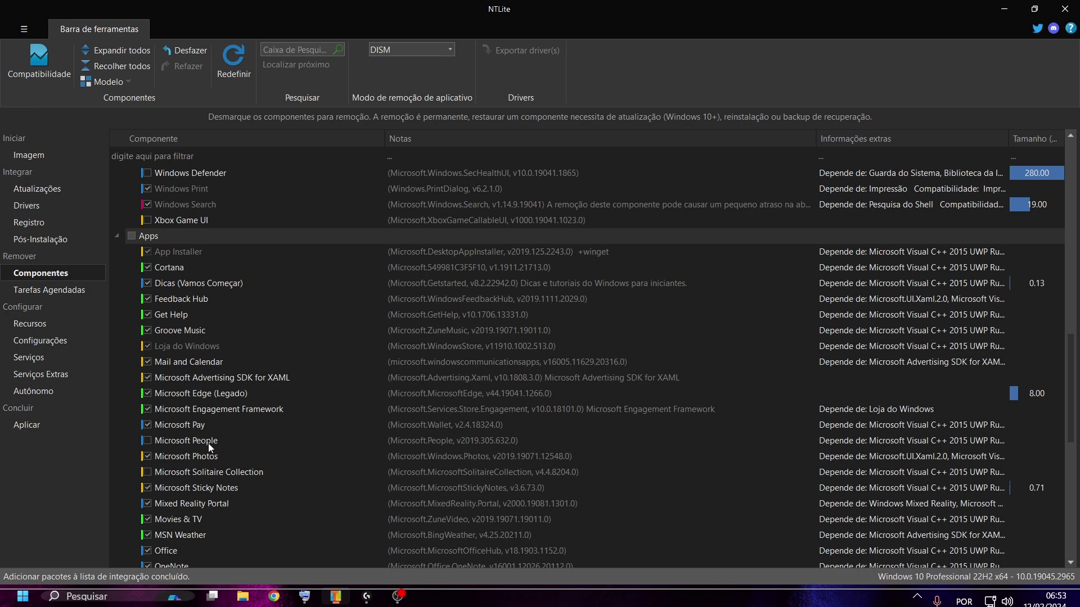
pyautogui.scroll(-1, 209, 445)
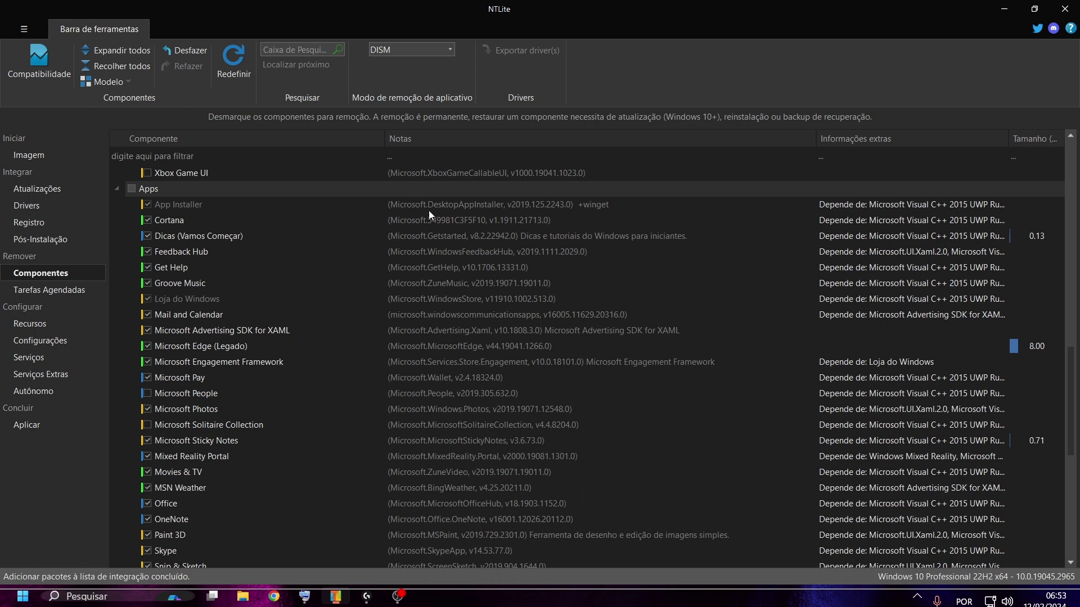
pyautogui.click(149, 202)
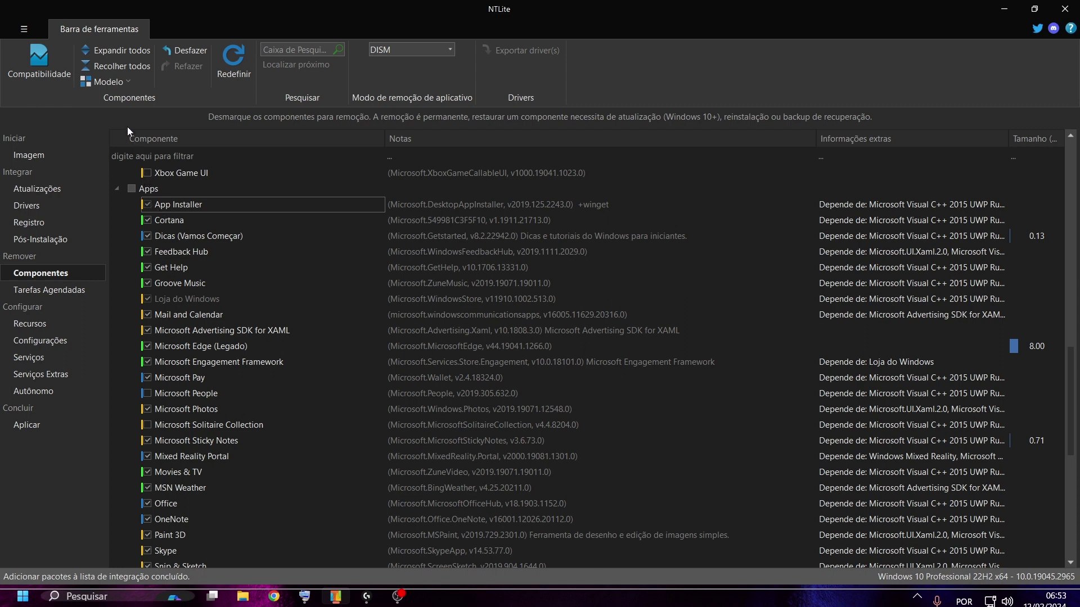
# In the component compatibility settings, remove protection from Spotify, Loja do Windows and Netflix, and accept the selection.
pyautogui.click(50, 70)
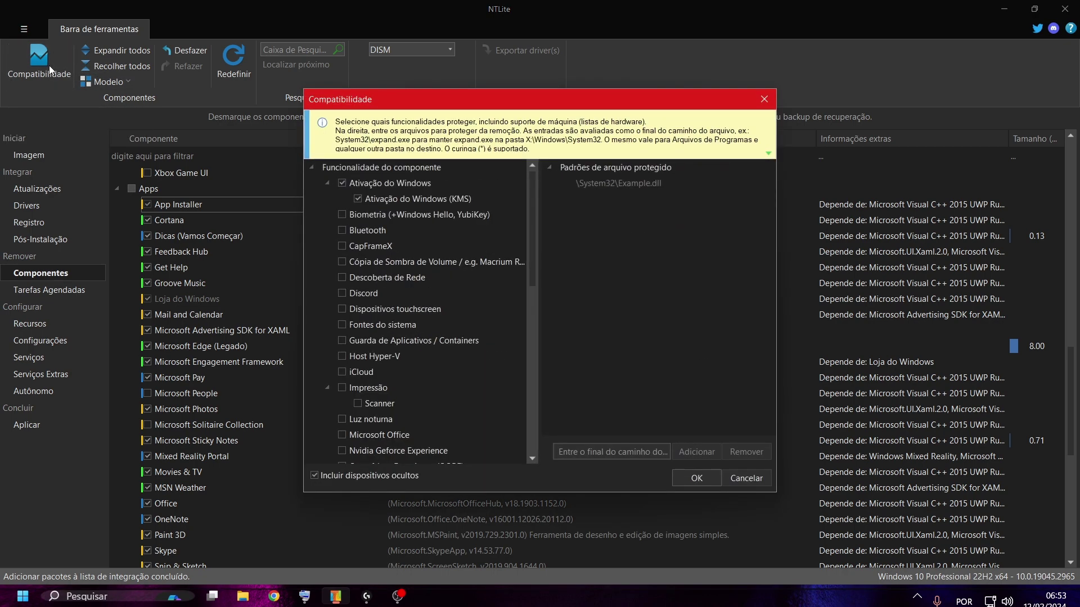
pyautogui.scroll(-10, 444, 335)
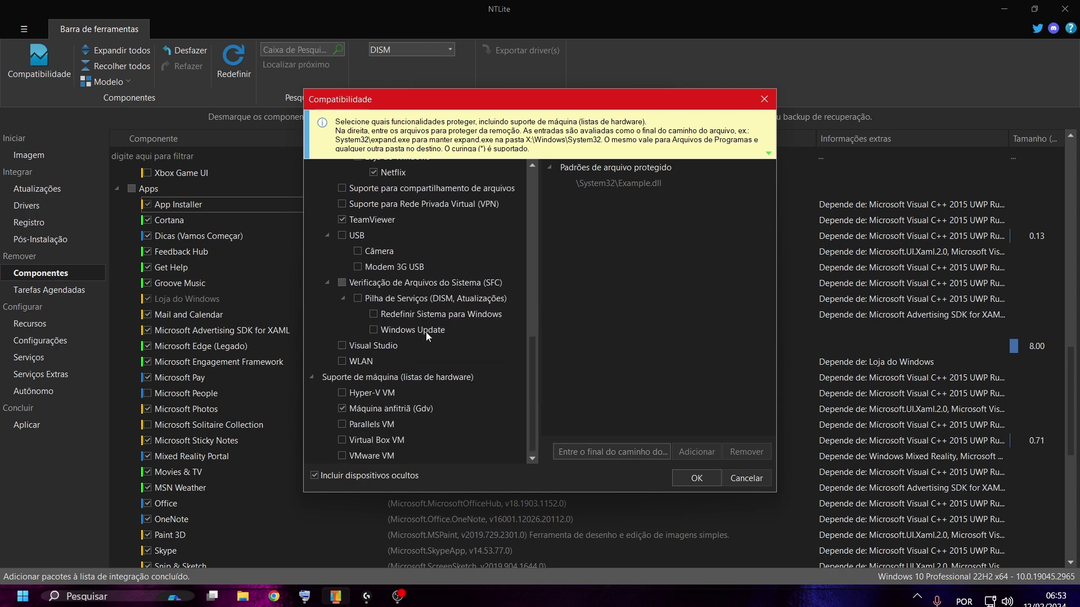
pyautogui.scroll(3, 426, 335)
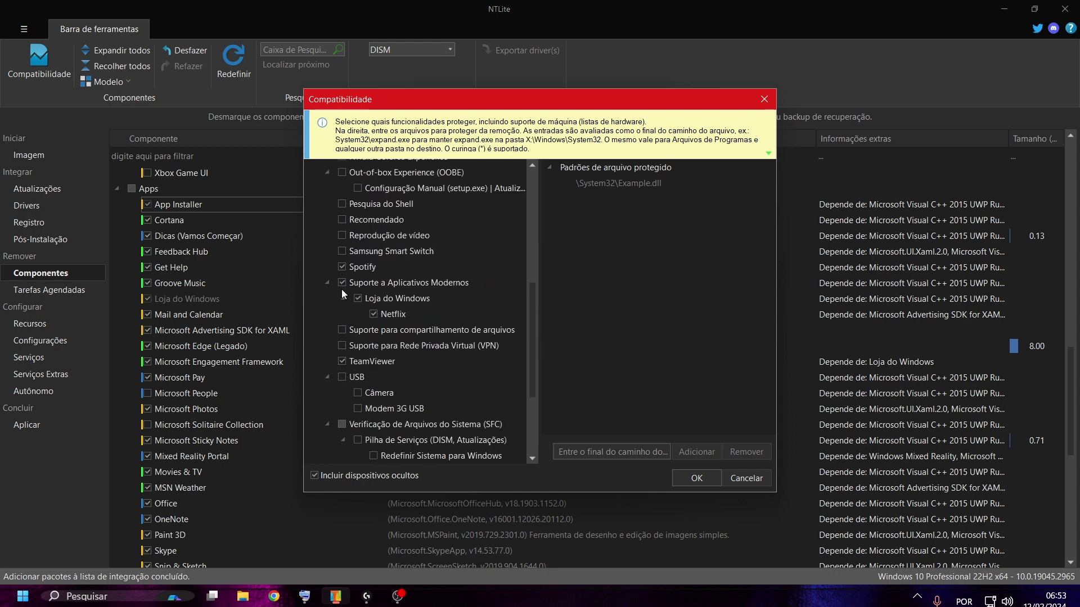
pyautogui.click(342, 268)
pyautogui.scroll(6, 360, 275)
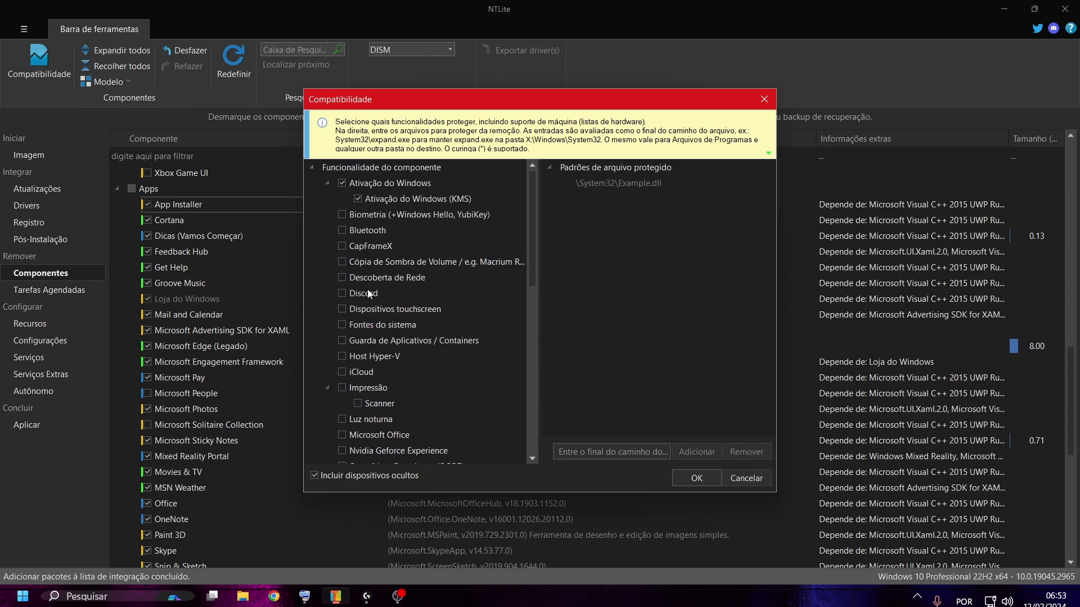
pyautogui.scroll(-8, 366, 292)
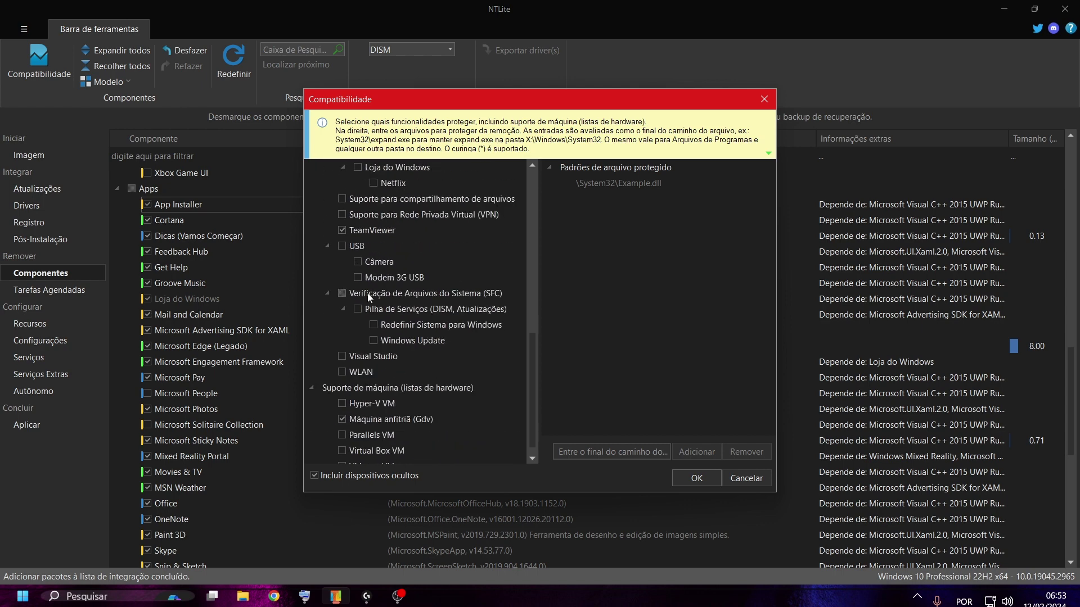
pyautogui.click(696, 478)
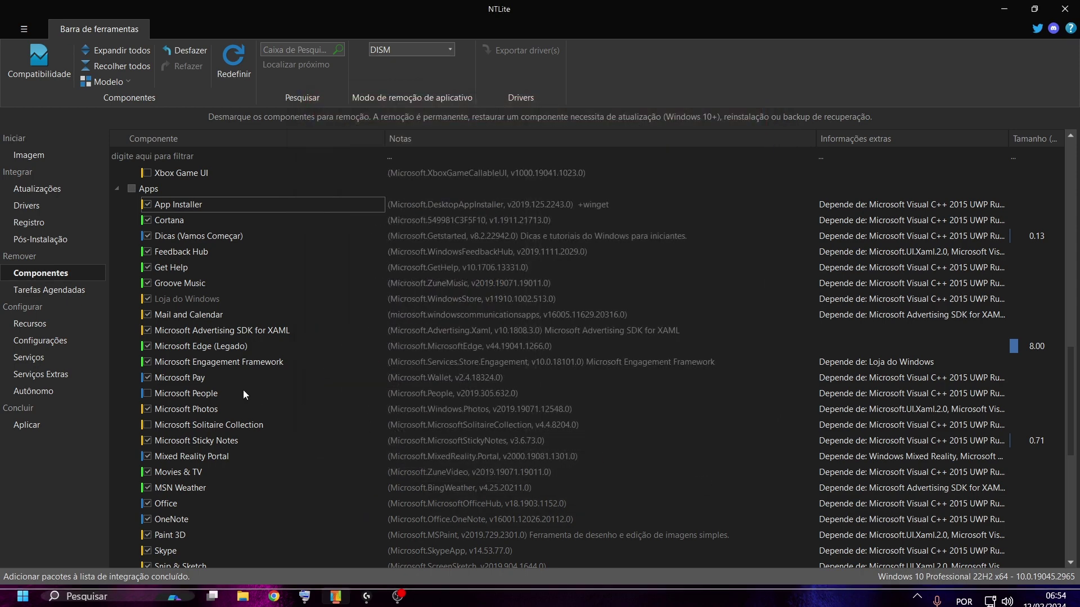
# Under Apps, mark App Installer, Cortana, Dicas (Vamos Começar), Feedback Hub, Get Help and Groove Music for removal.
pyautogui.click(147, 205)
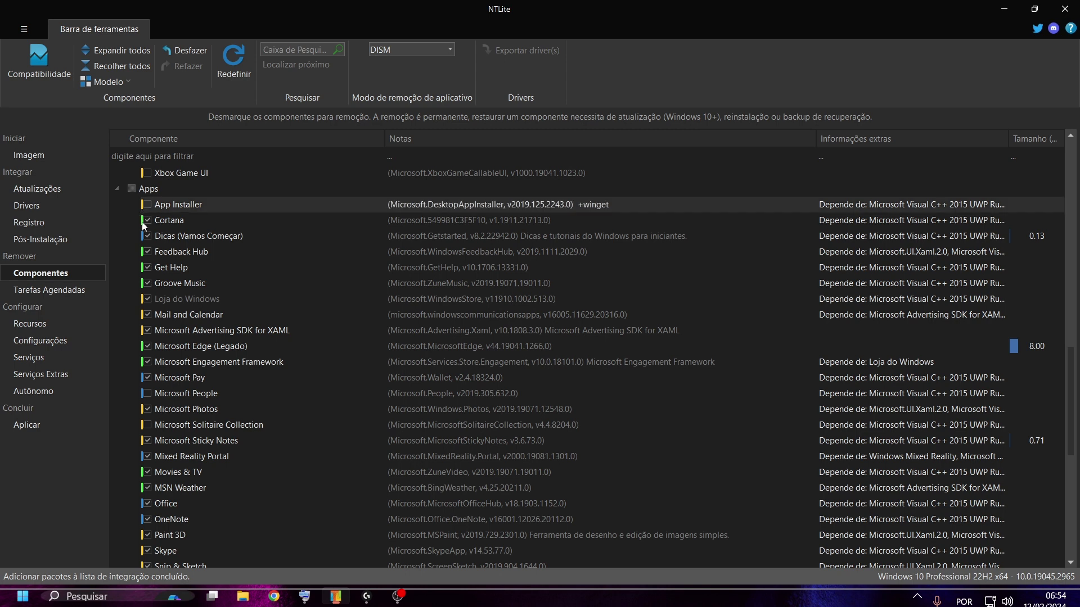
pyautogui.click(142, 221)
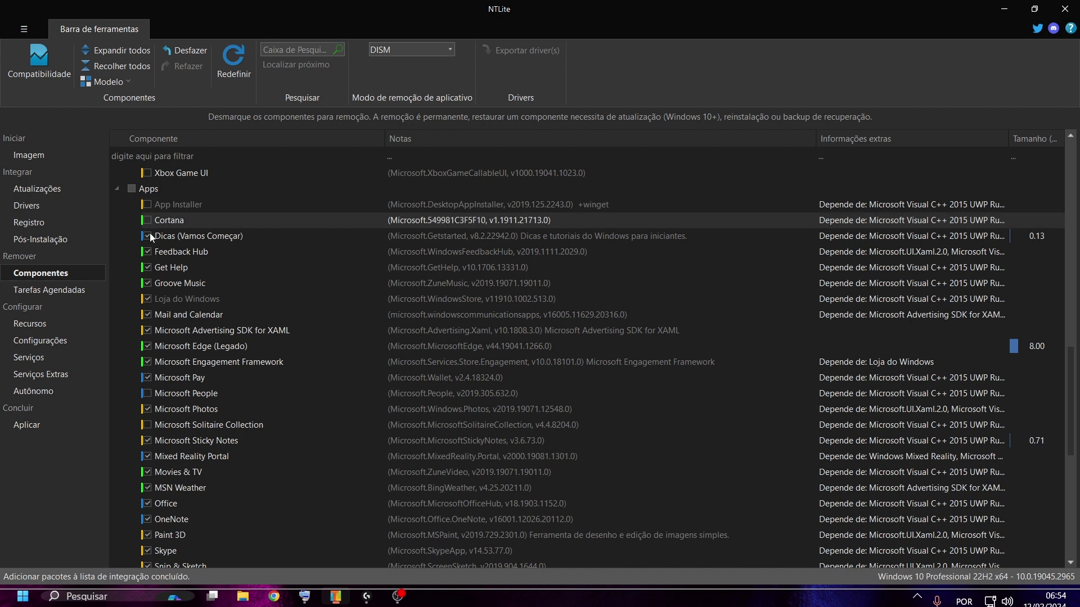
pyautogui.click(149, 233)
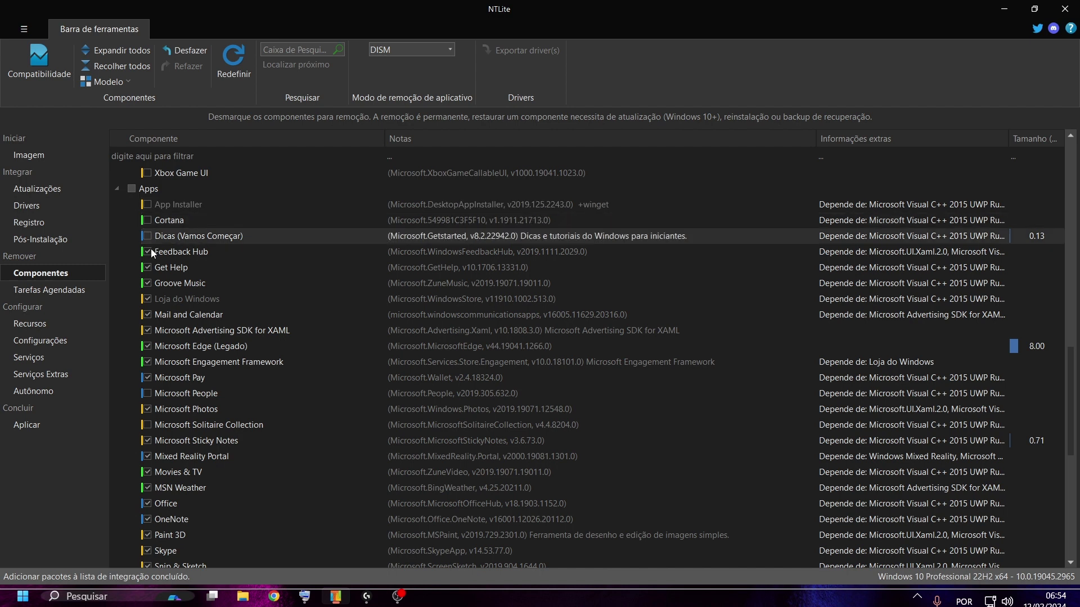
pyautogui.click(151, 249)
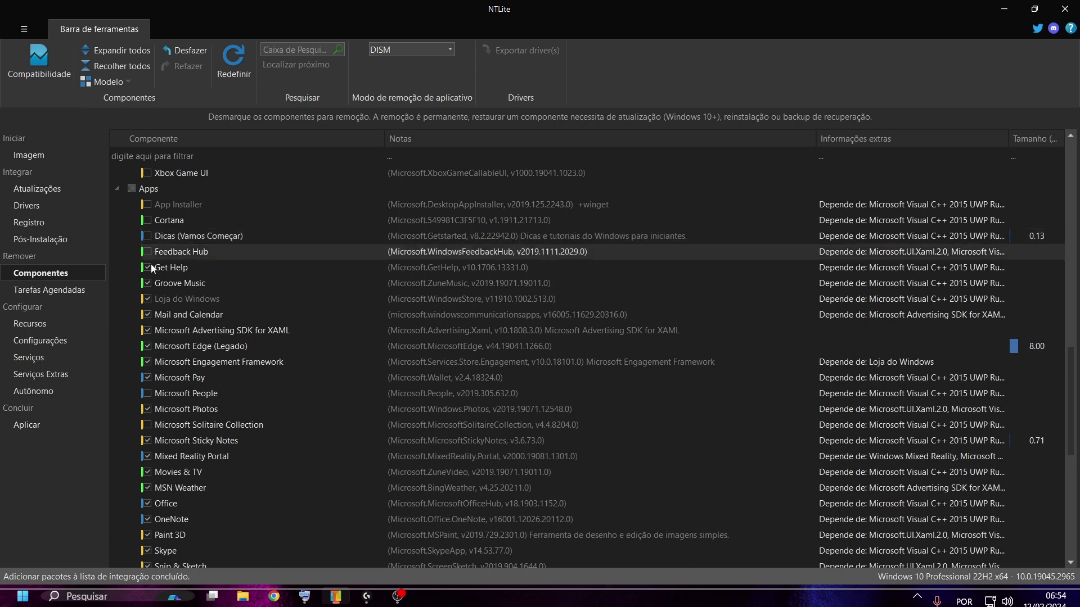
pyautogui.click(150, 265)
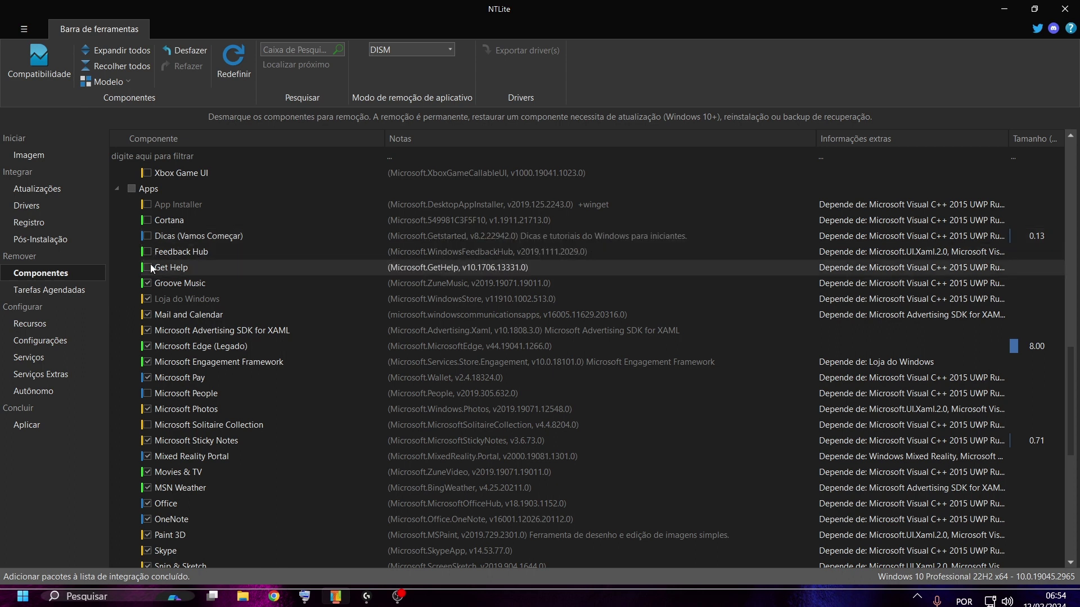
pyautogui.click(148, 286)
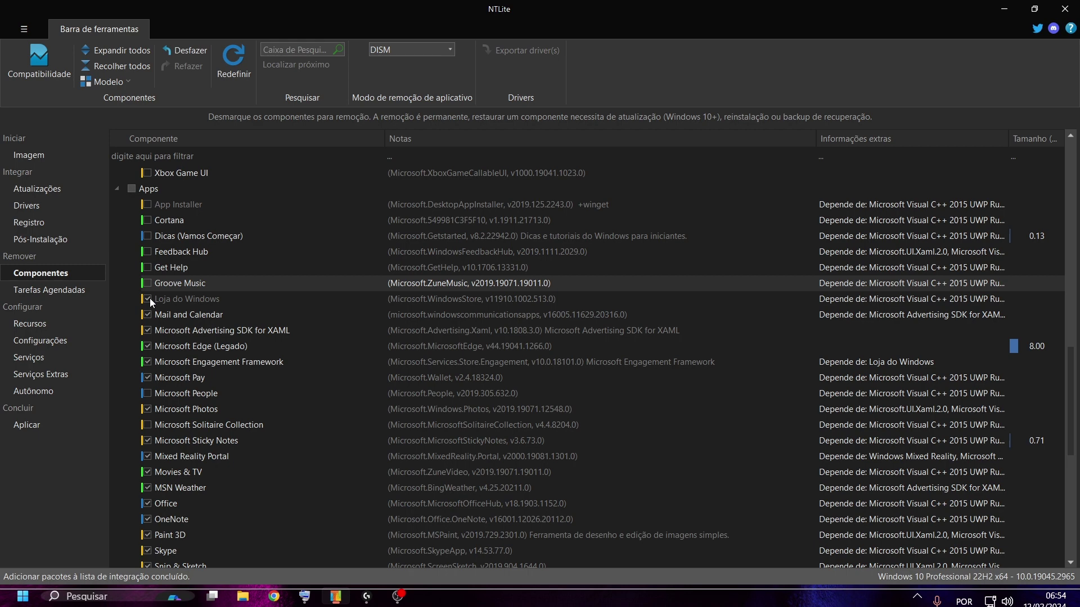
# Mark Loja do Windows with its dependents Serviço PushToInstall do Windows, Microsoft Engagement Framework and Store Experience Host, plus Microsoft Pay, for removal.
pyautogui.click(150, 298)
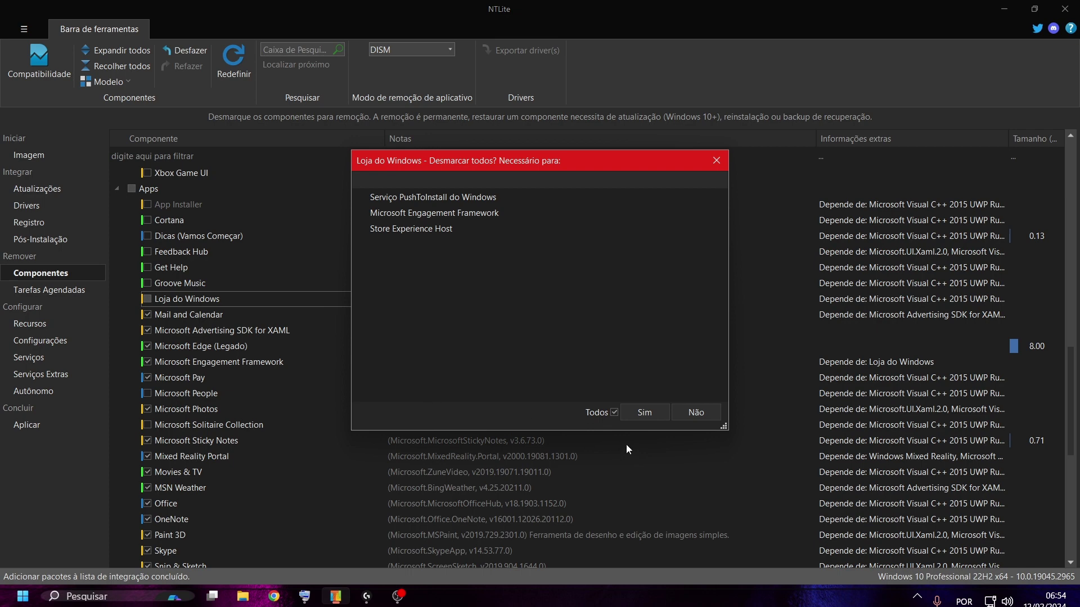
pyautogui.click(663, 406)
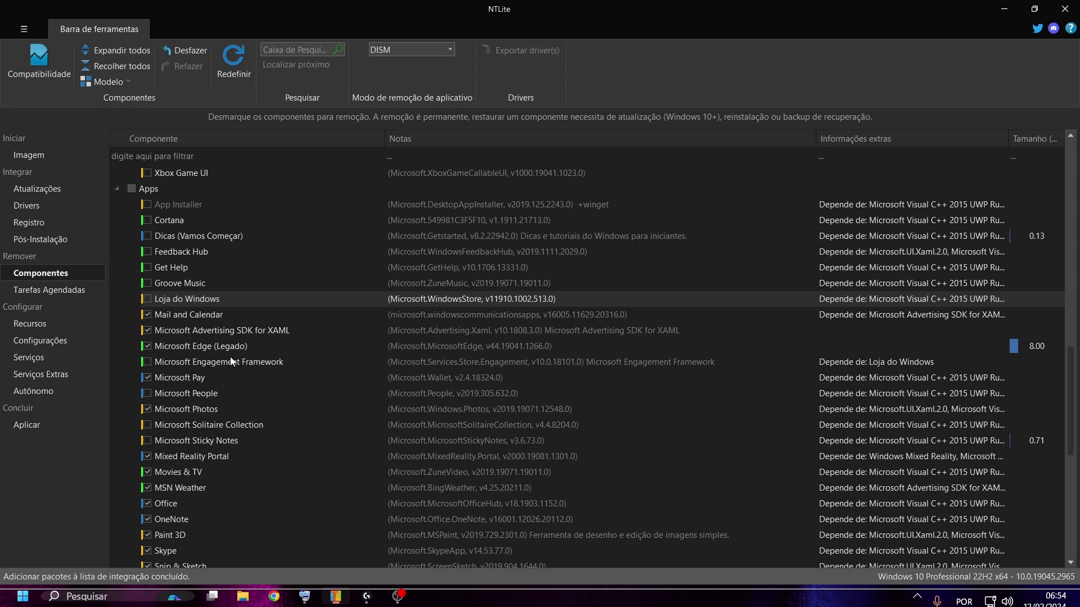
pyautogui.click(148, 379)
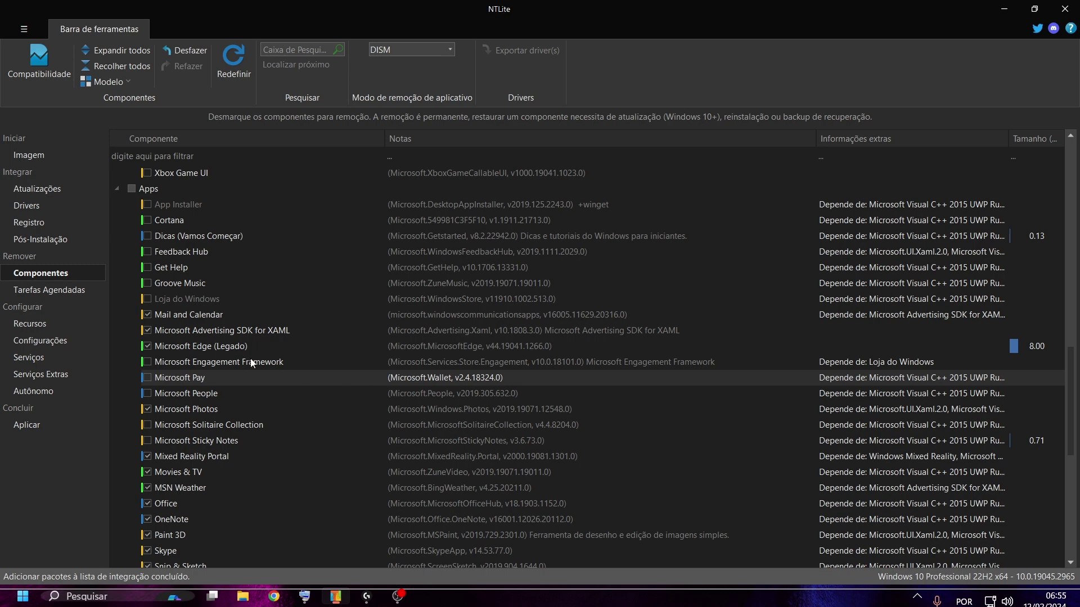
# Try to take Microsoft Sticky Notes off the removal selection so that it is kept in the image.
pyautogui.click(145, 445)
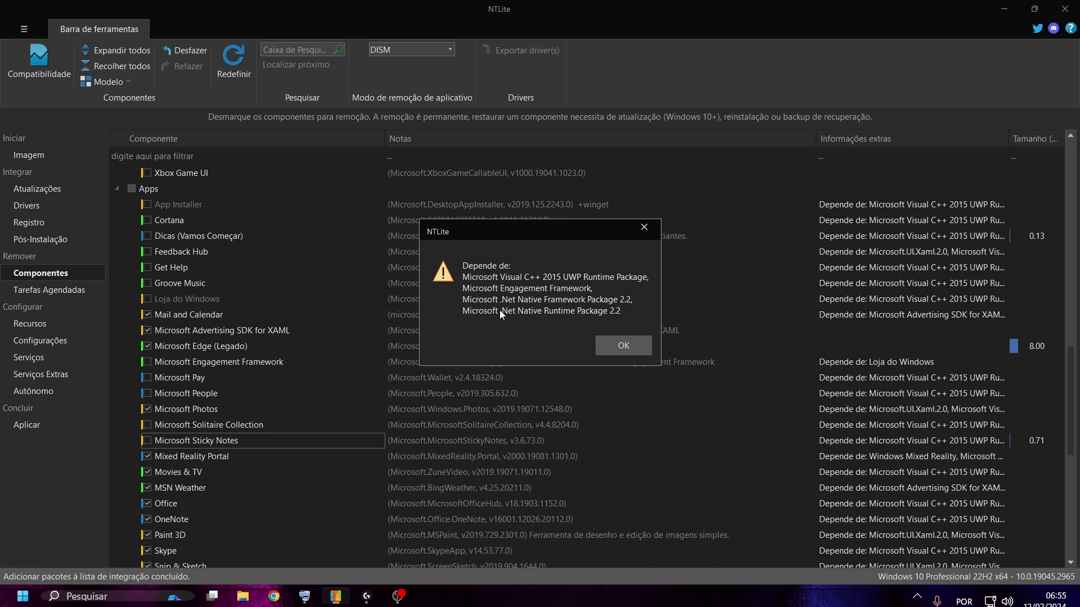
pyautogui.click(623, 344)
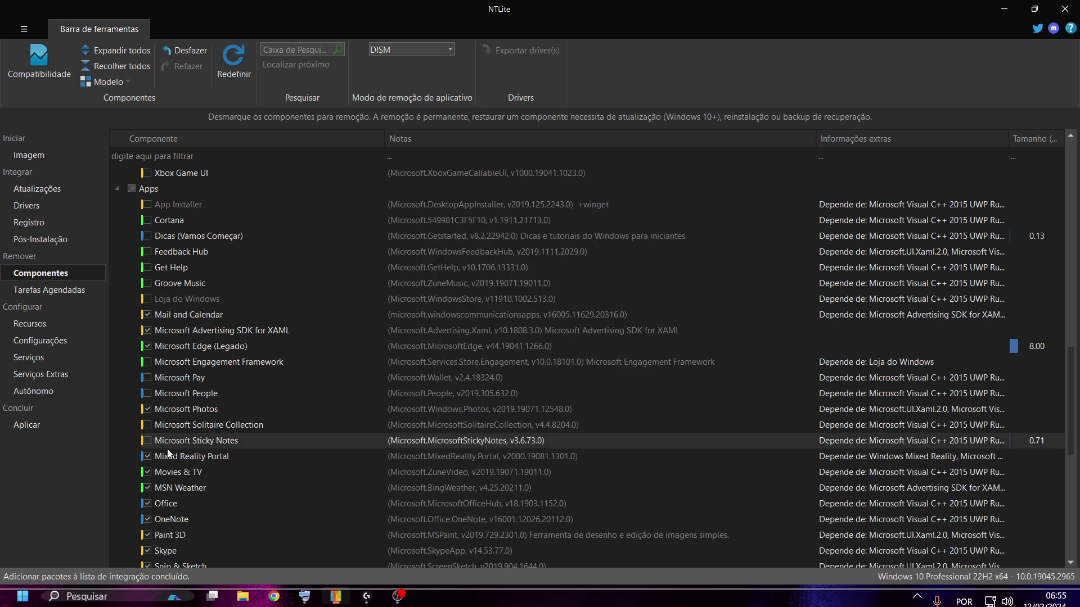
pyautogui.click(152, 442)
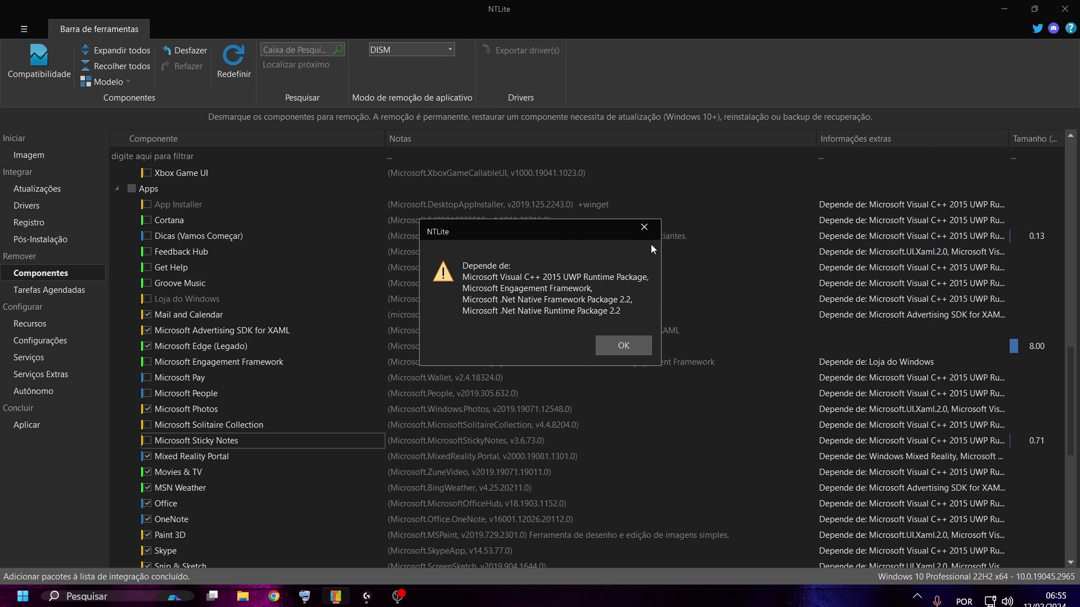
pyautogui.click(645, 230)
# Mark the apps Mixed Reality Portal, Movies & TV, MSN Weather, Office and OneNote for removal.
pyautogui.scroll(-3, 271, 455)
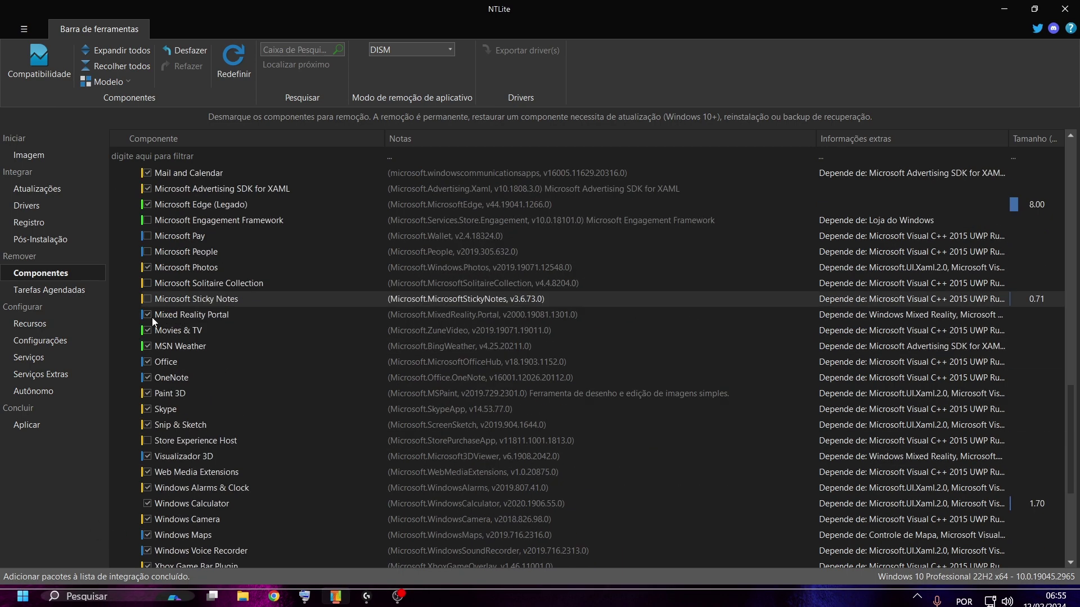
pyautogui.click(148, 315)
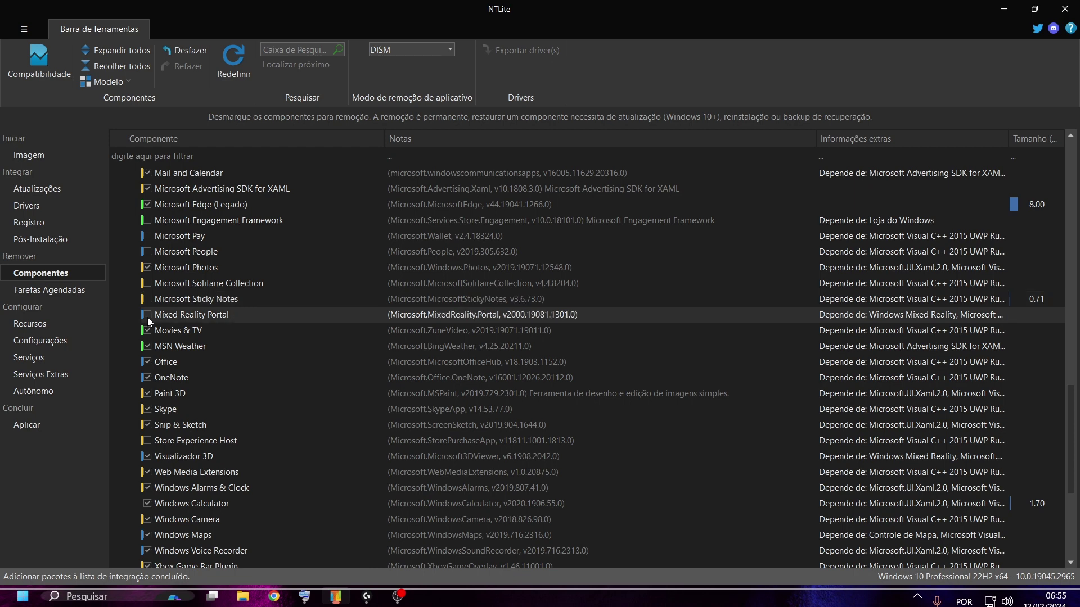
pyautogui.click(147, 330)
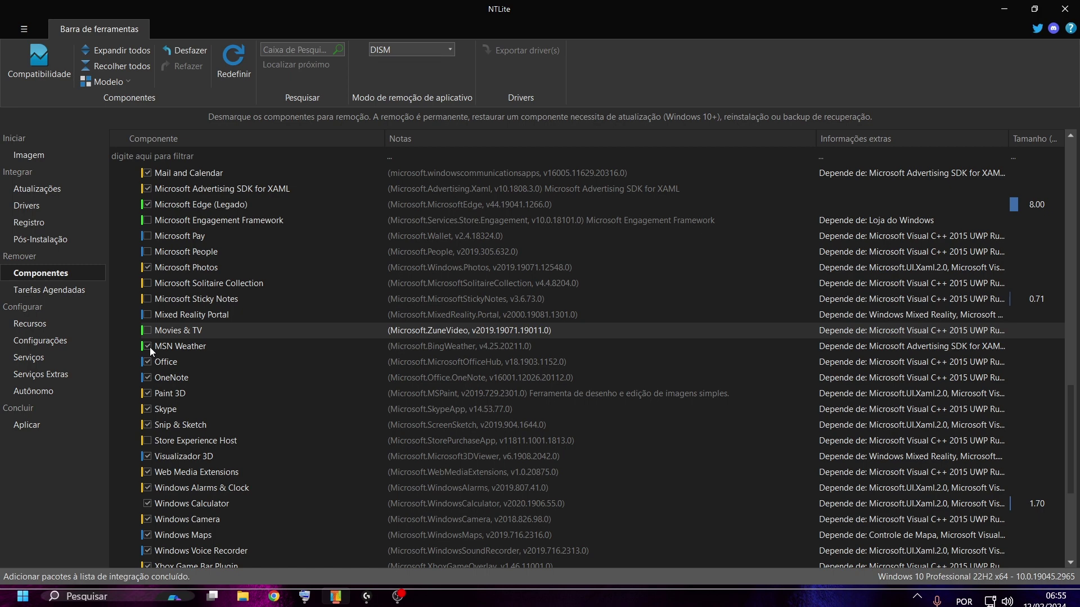
pyautogui.click(147, 346)
pyautogui.click(144, 364)
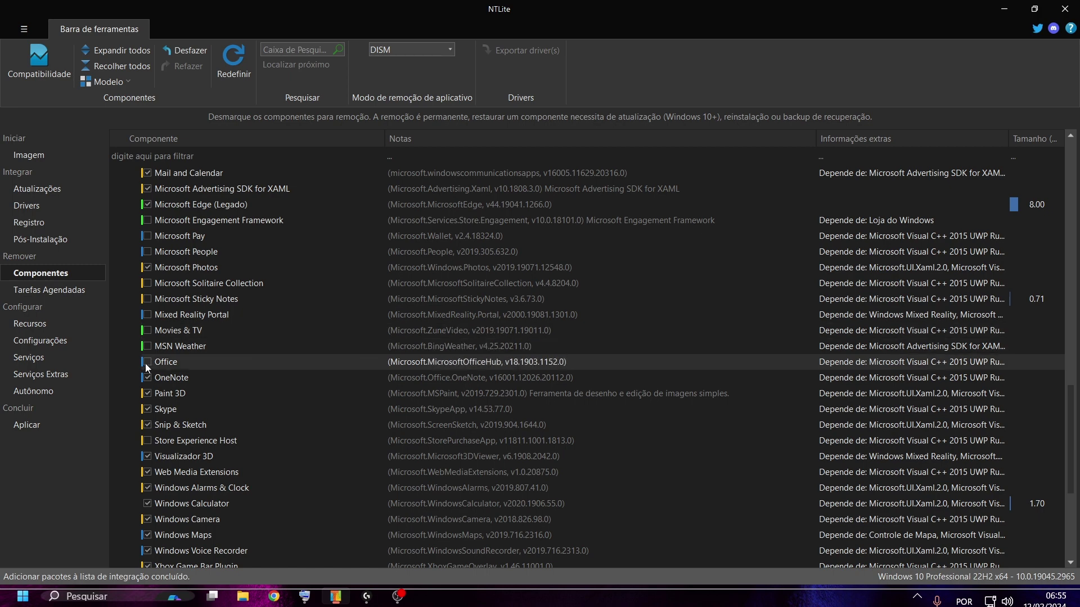
pyautogui.click(147, 378)
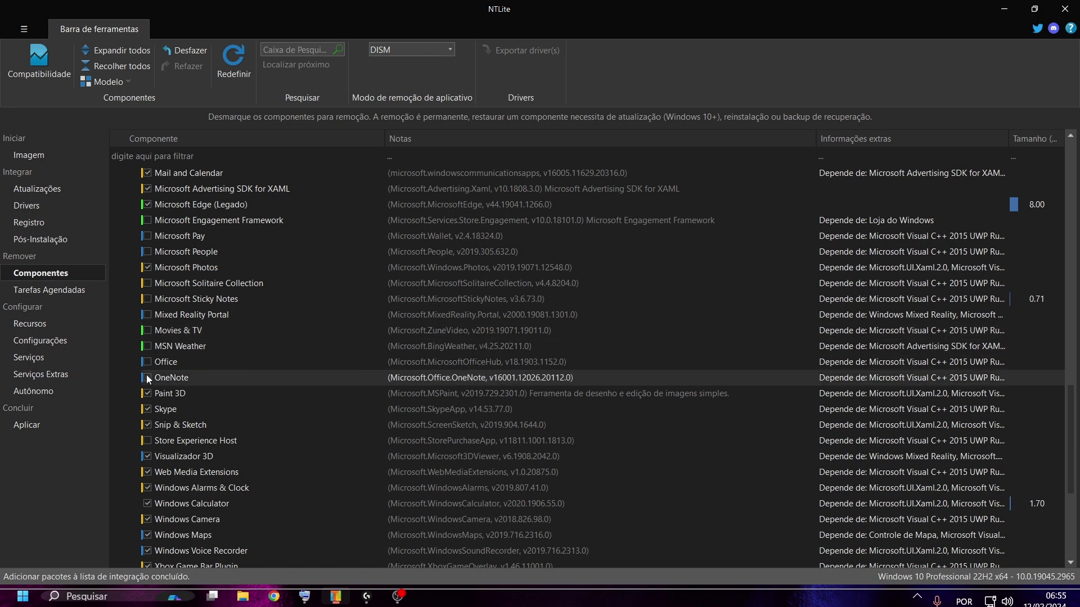
# Mark the apps Paint 3D, Skype, Visualizador 3D, Windows Maps and Windows Voice Recorder for removal.
pyautogui.click(151, 393)
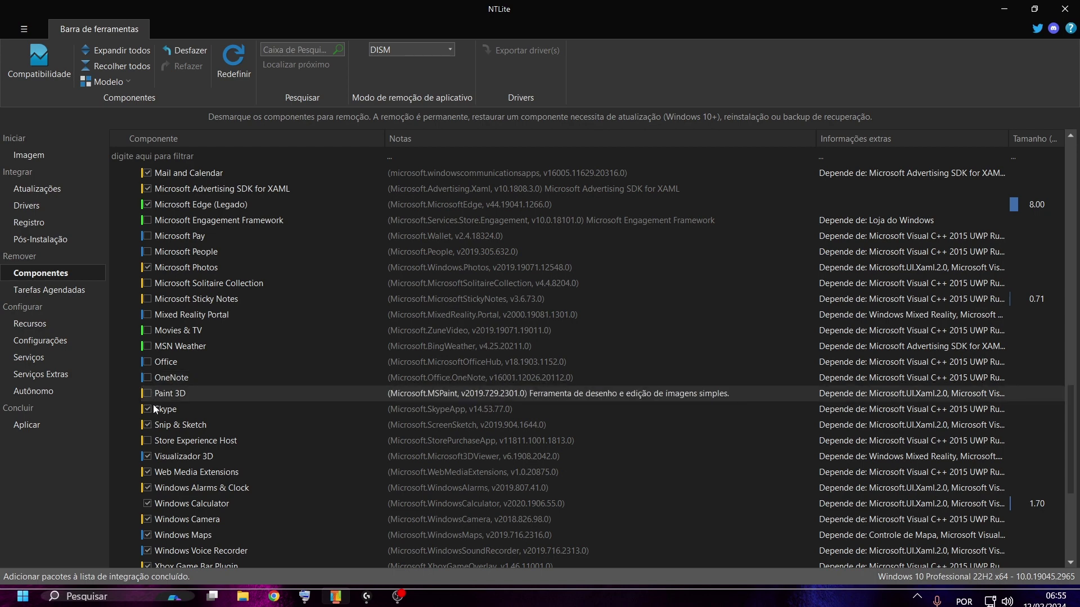
pyautogui.click(152, 406)
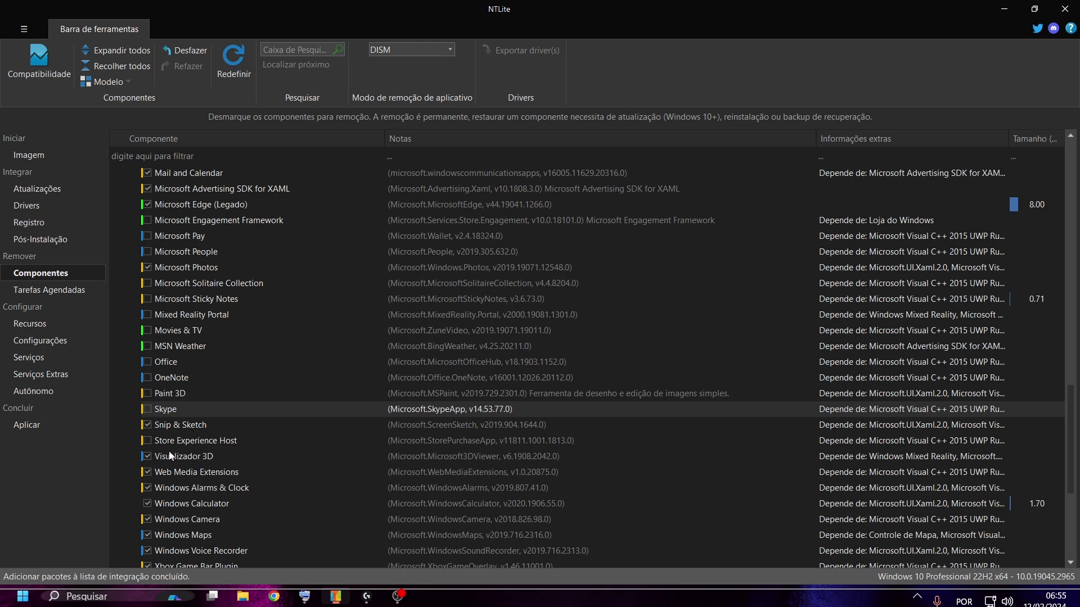
pyautogui.click(150, 456)
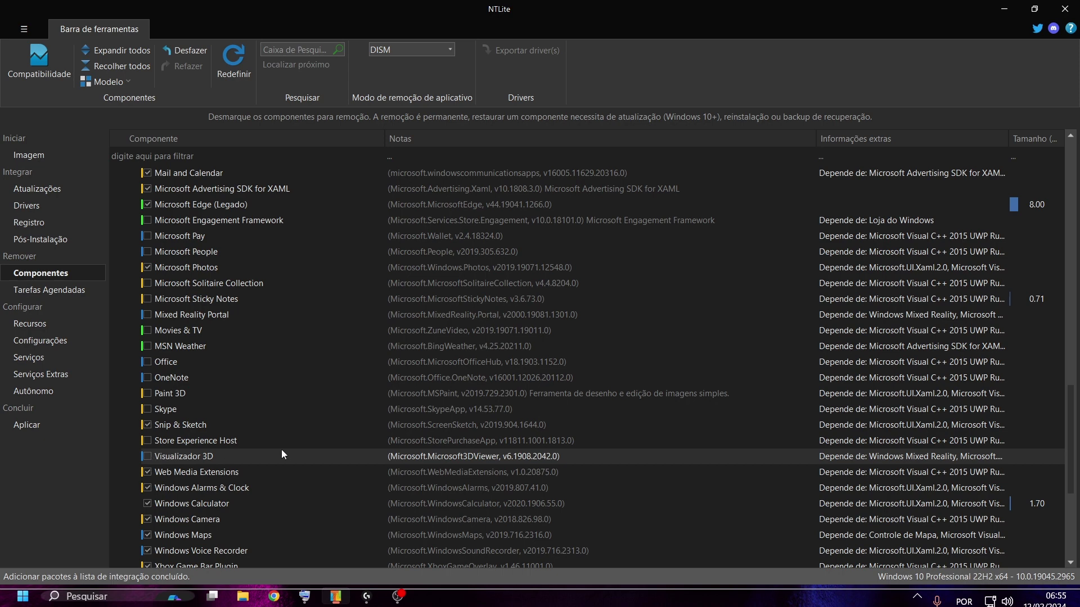
pyautogui.scroll(-2, 283, 445)
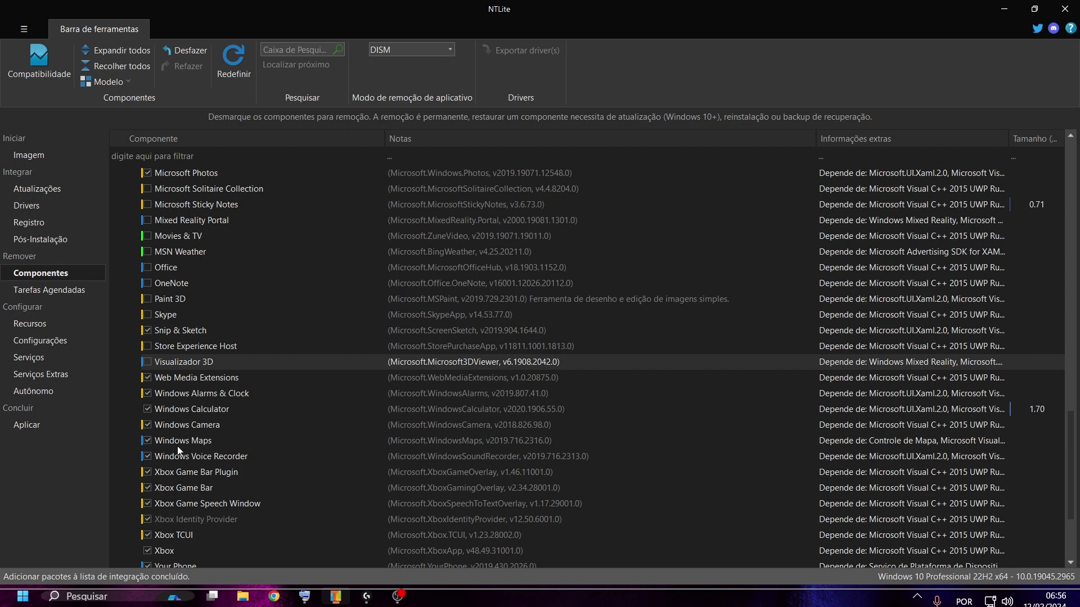
pyautogui.click(149, 438)
pyautogui.click(147, 457)
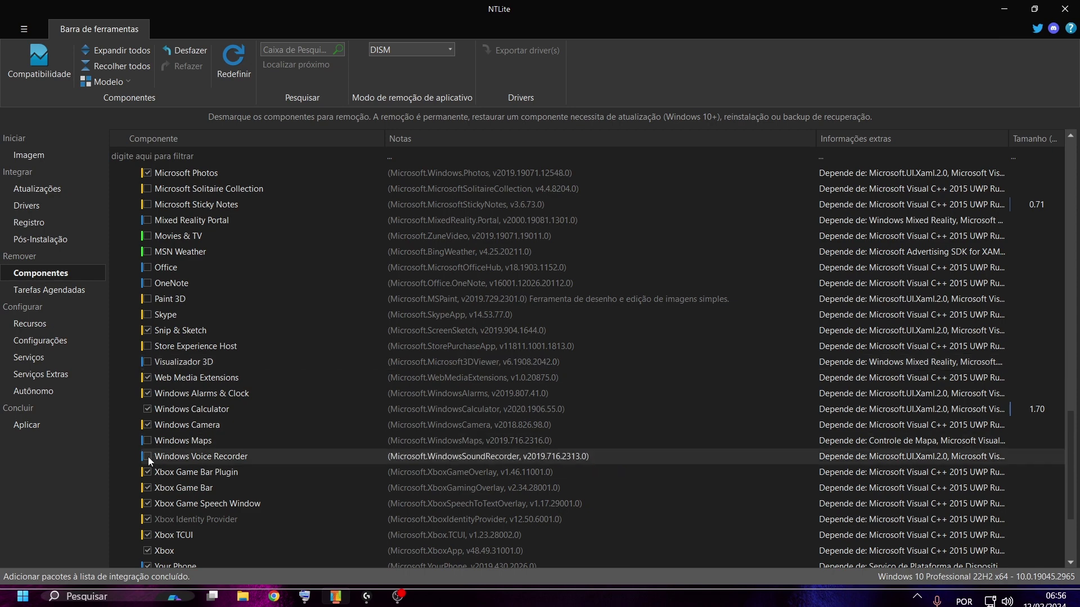
# Mark Xbox Game Bar Plugin, Xbox Game Bar, Xbox Game Speech Window, Xbox Identity Provider, Xbox TCUI, Xbox and Your Phone for removal.
pyautogui.click(147, 474)
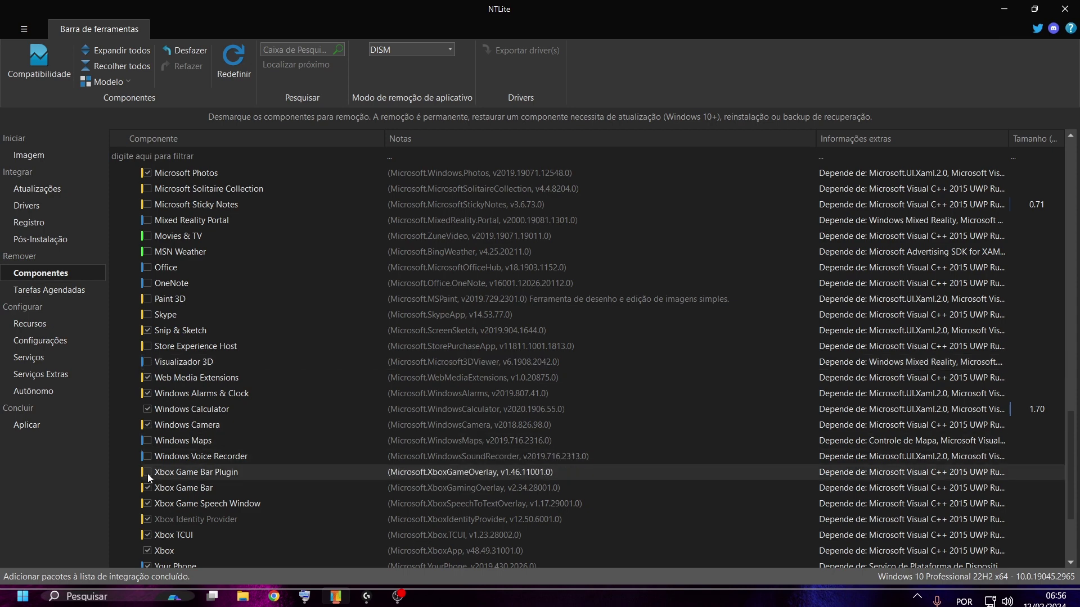
pyautogui.click(152, 488)
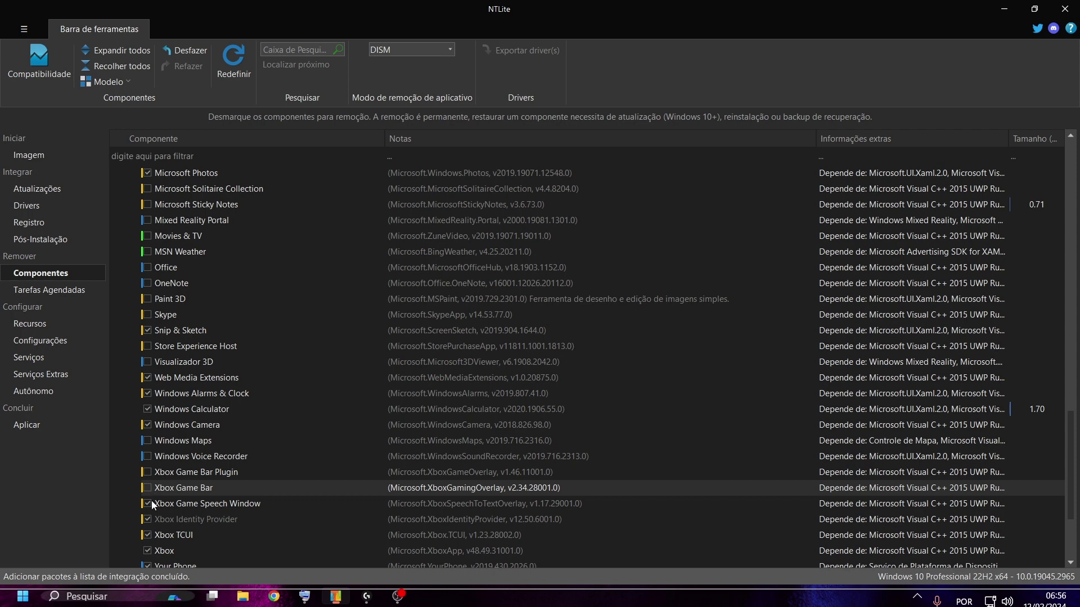
pyautogui.click(151, 502)
pyautogui.click(150, 518)
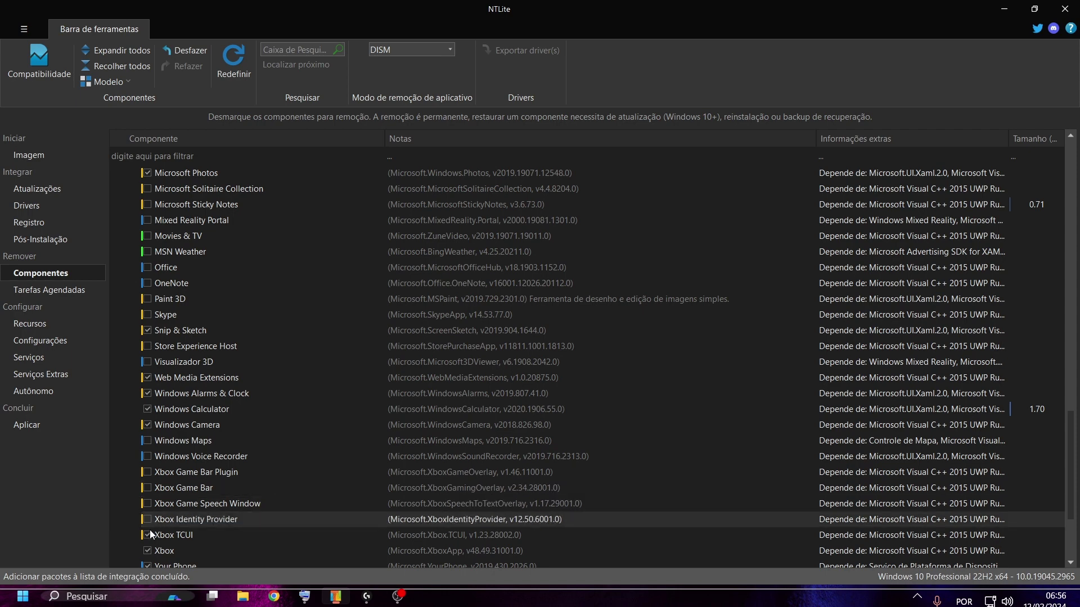
pyautogui.click(150, 533)
pyautogui.scroll(-2, 152, 535)
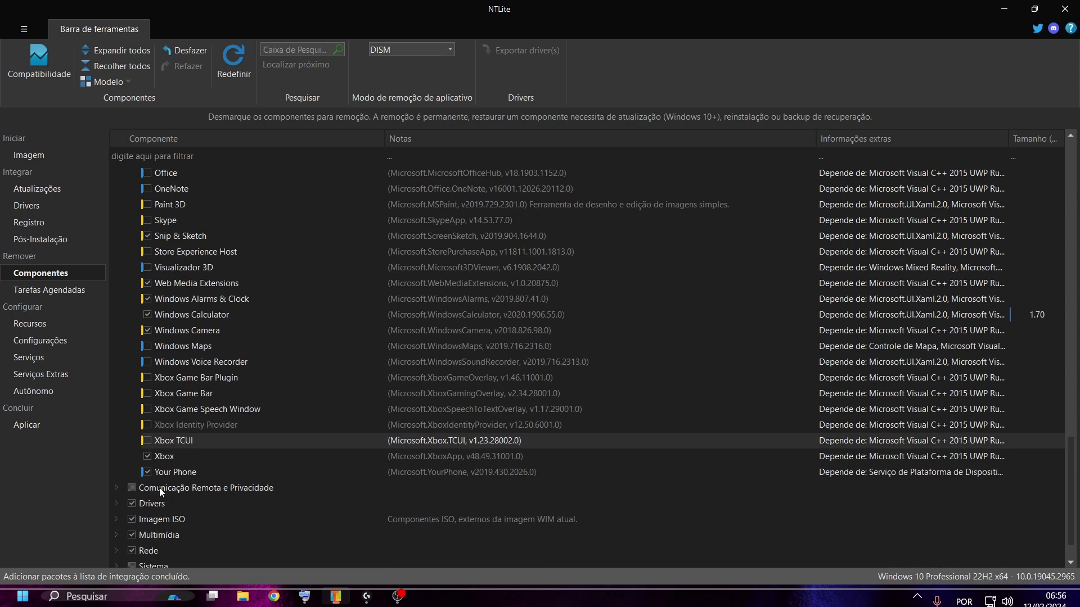
pyautogui.click(151, 455)
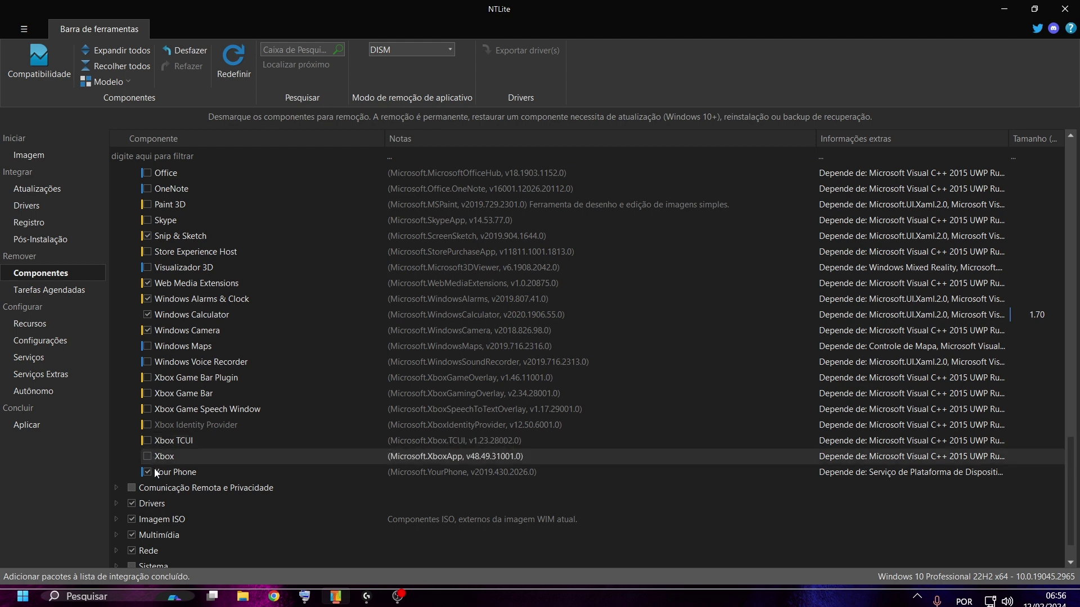
pyautogui.click(157, 475)
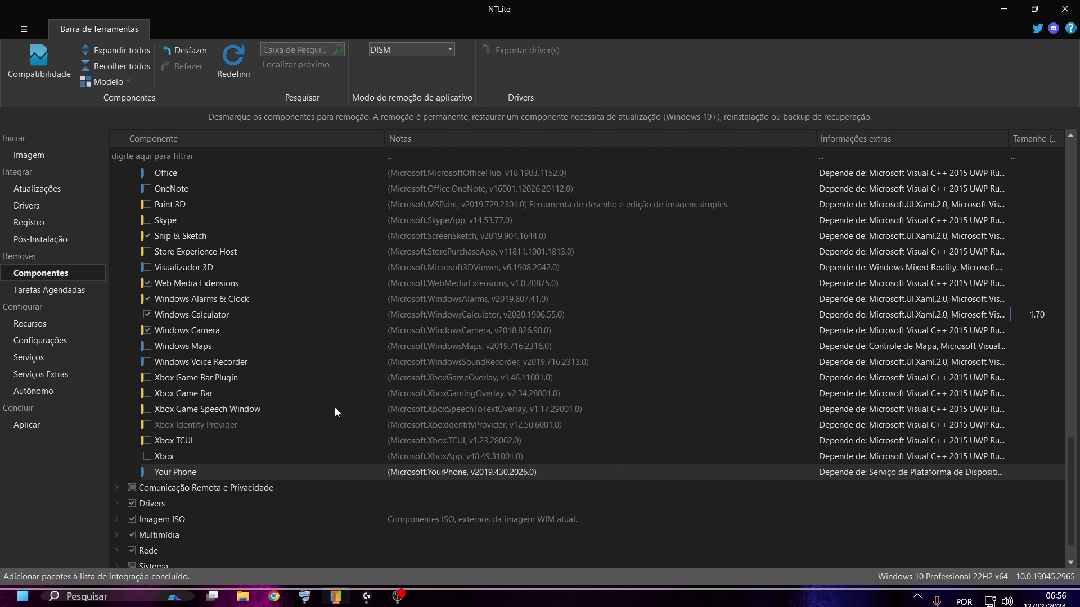
# Check the selections made under Apps and expand the Comunicação Remota e Privacidade component group.
pyautogui.scroll(8, 335, 410)
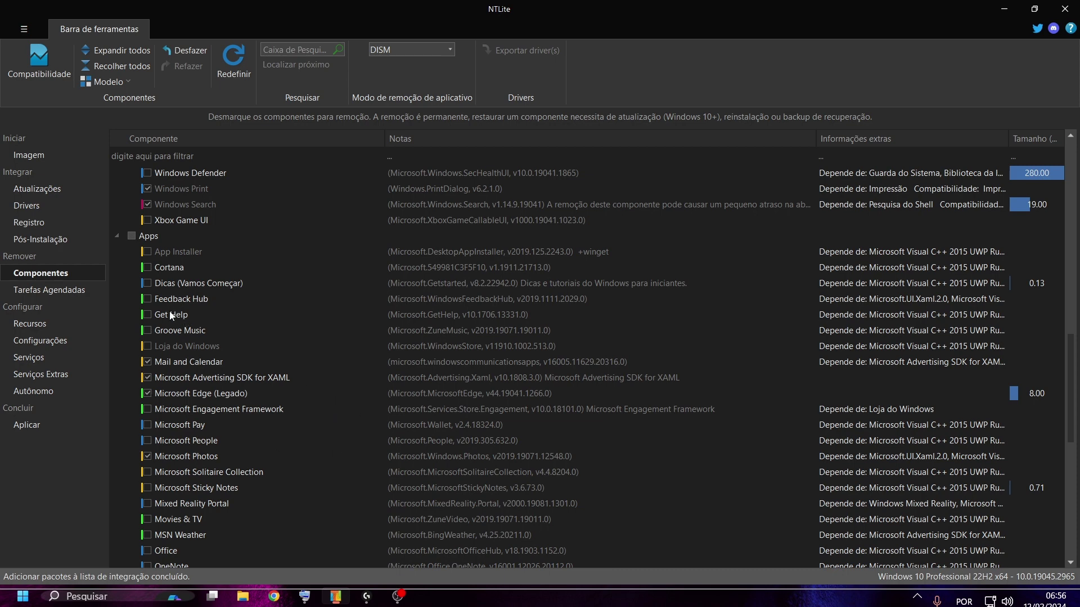
pyautogui.scroll(-4, 171, 364)
pyautogui.scroll(-5, 171, 363)
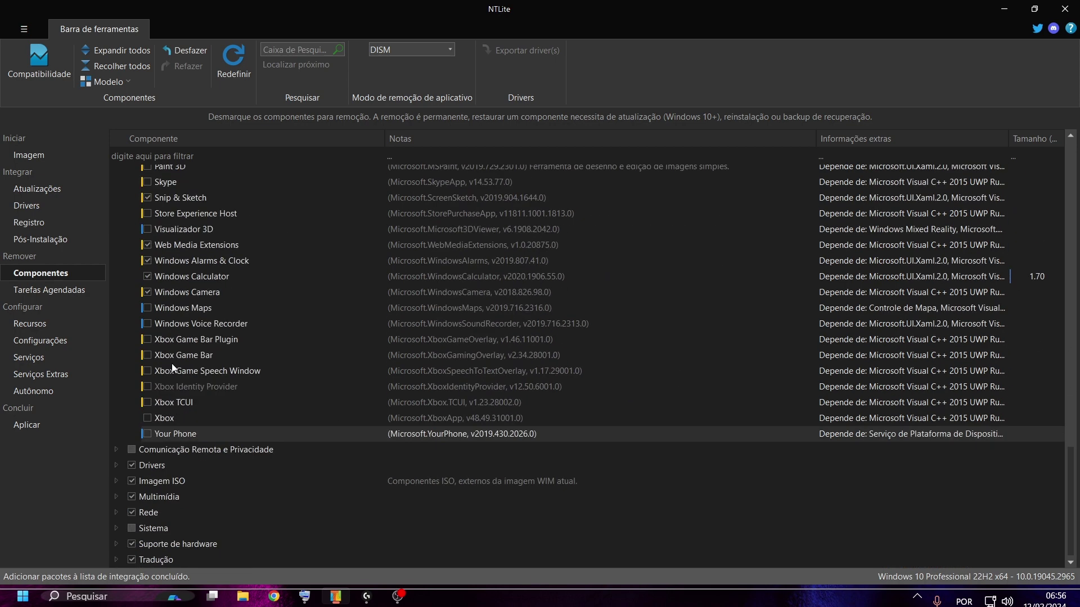
pyautogui.click(117, 453)
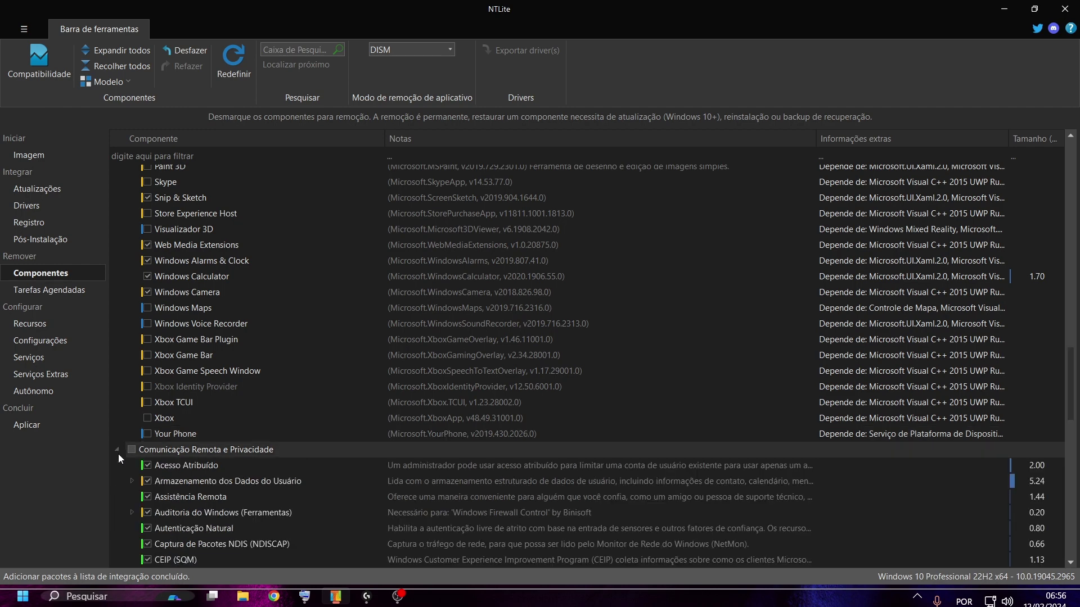
# Try marking Acesso Atribuído for removal without its dependent Aplicativo Bloqueio de Tela de Acesso Atribuído, and restore its selection.
pyautogui.click(148, 466)
pyautogui.click(150, 466)
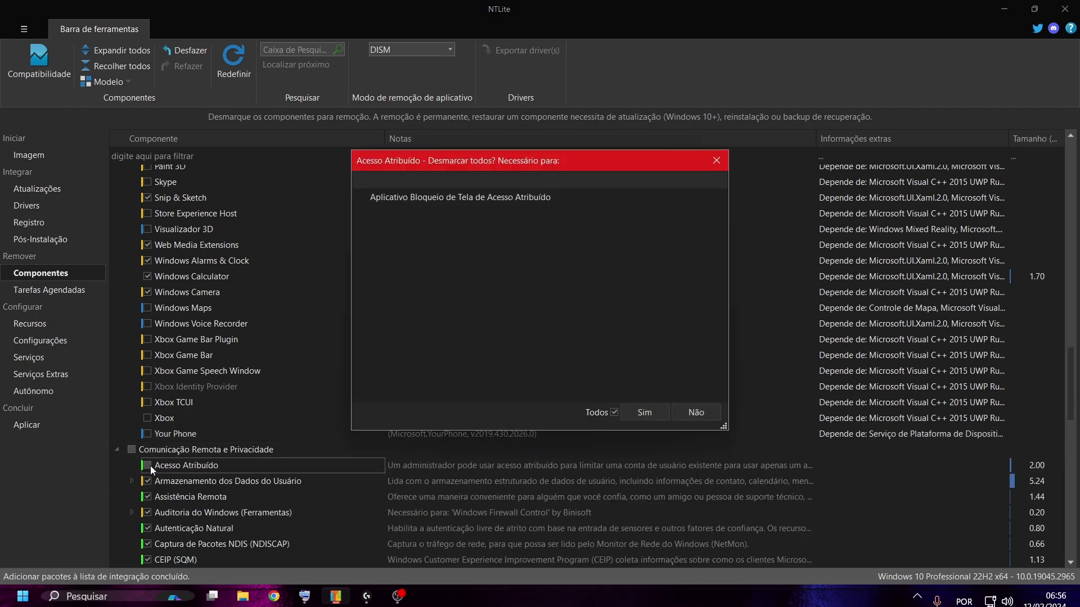
pyautogui.click(710, 419)
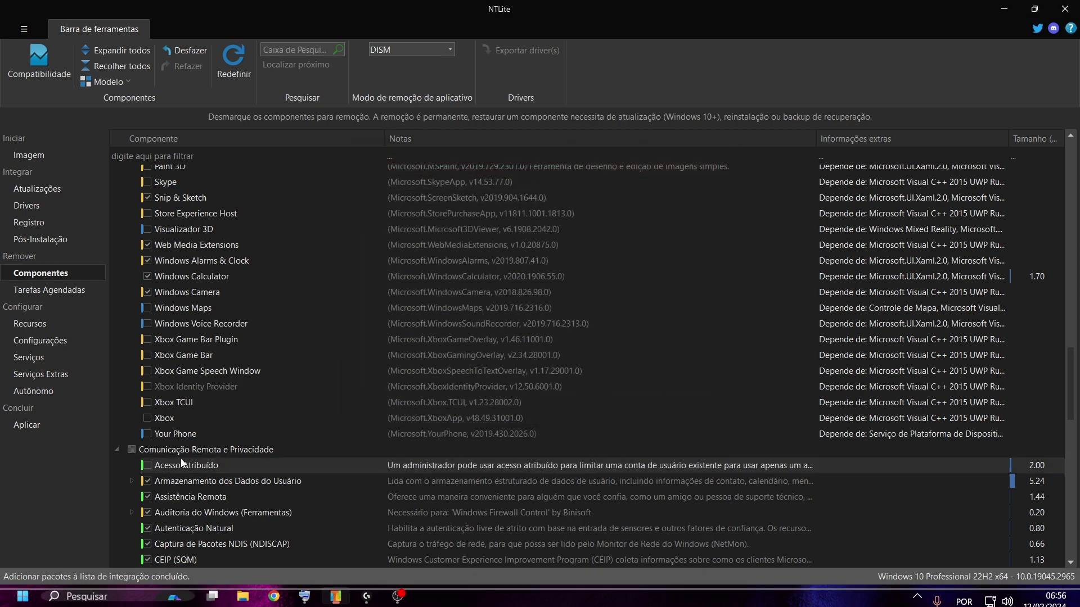
pyautogui.click(142, 467)
# Under Comunicação Remota e Privacidade, mark Experiência do Dispositivo, Gerenciador de Instalação de Dispositivos and Gerenciador de Rede Wi-Fi (Wi-Fi Sense) for removal.
pyautogui.scroll(-4, 264, 455)
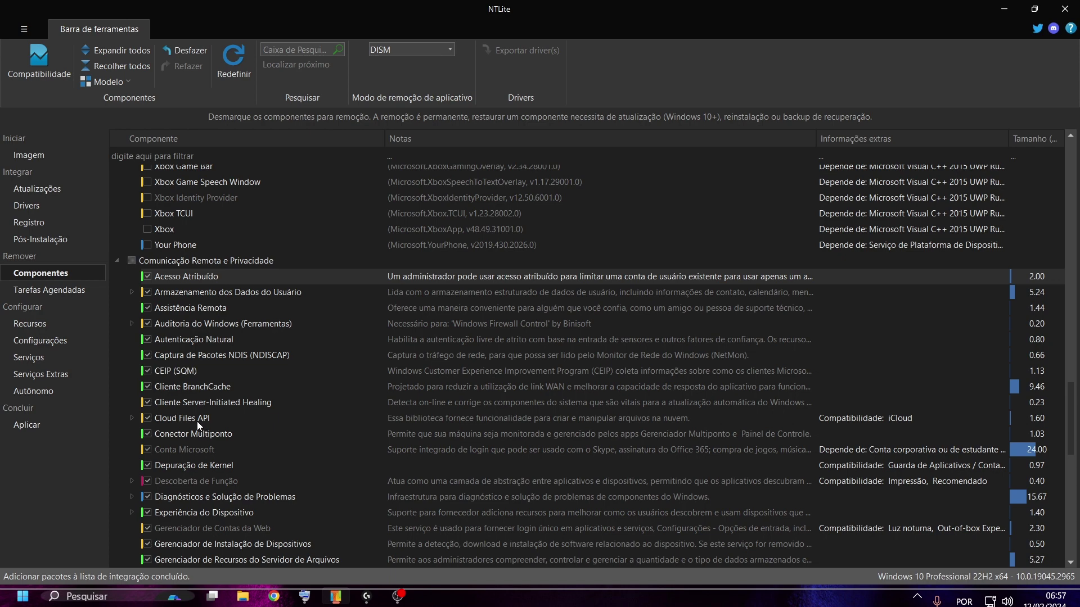
pyautogui.scroll(-1, 197, 425)
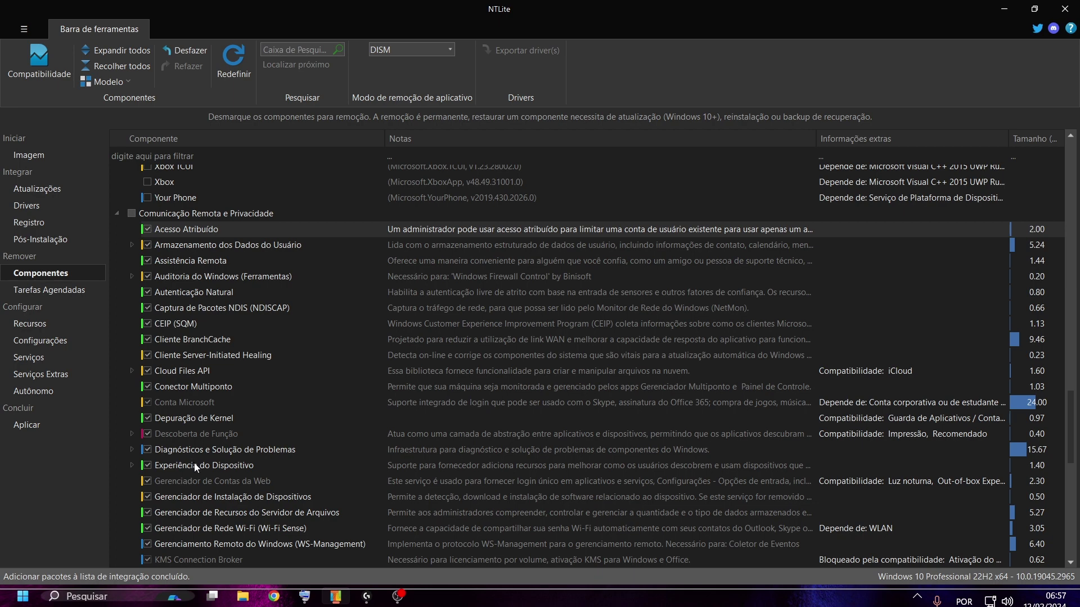
pyautogui.click(152, 464)
pyautogui.scroll(-4, 214, 474)
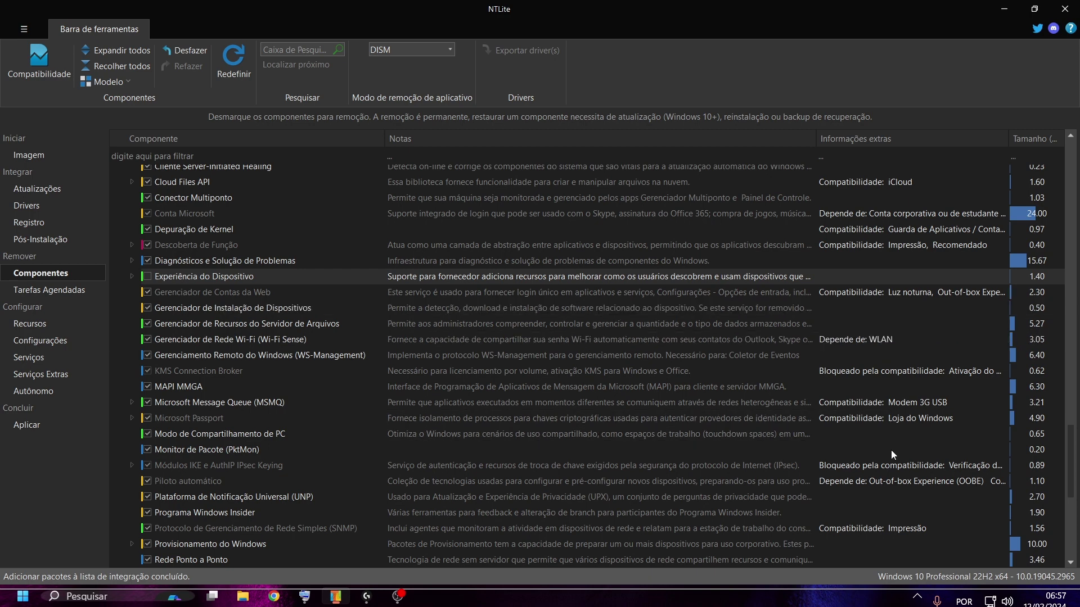
pyautogui.click(149, 307)
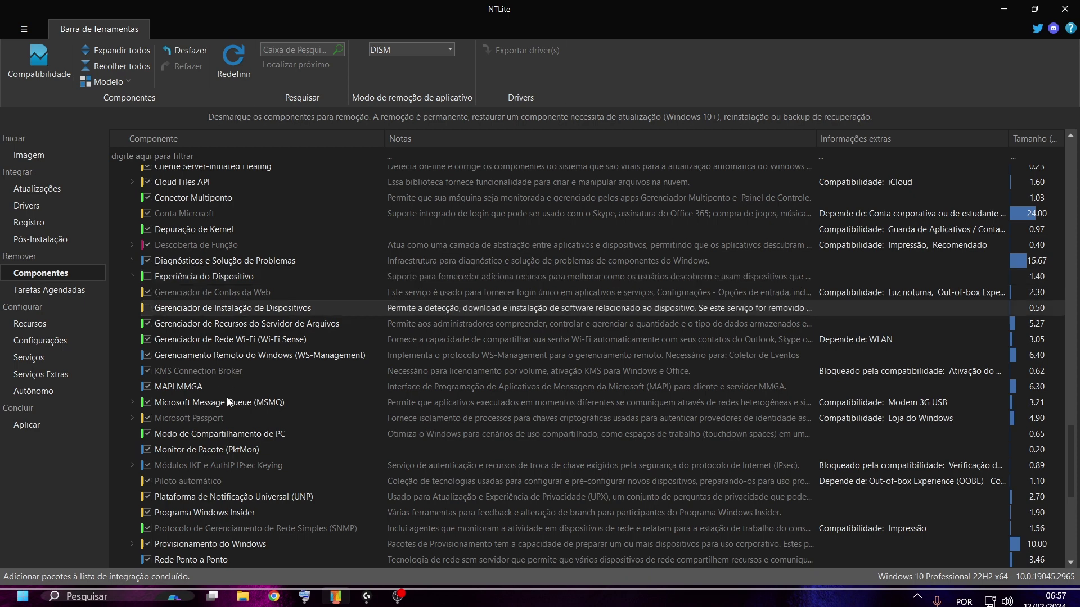
pyautogui.click(149, 340)
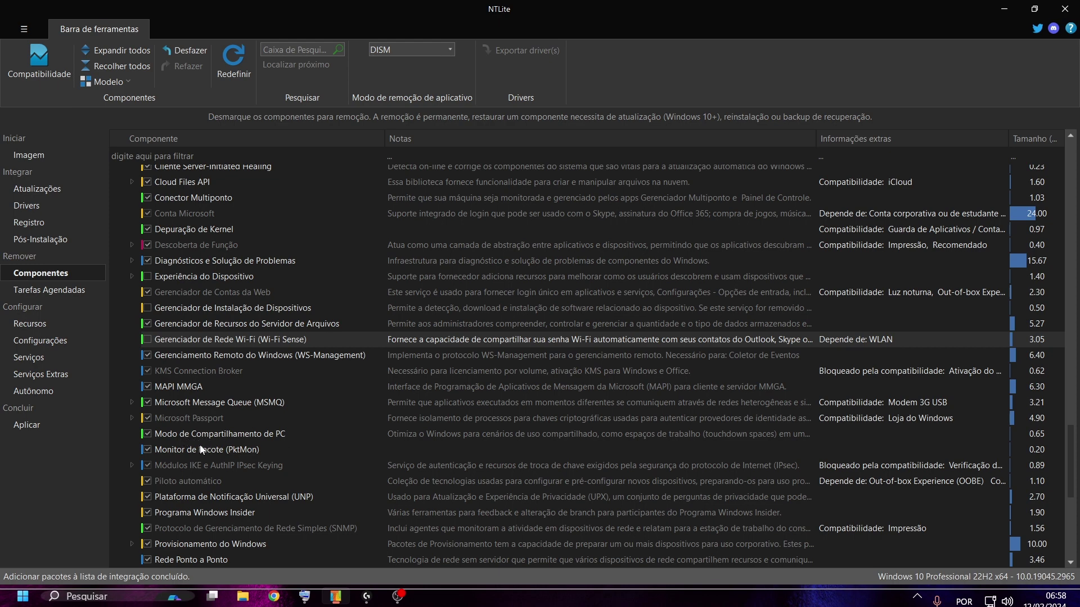
# Mark Piloto automático, Plataforma de Notificação Universal (UNP), Programa Windows Insider and Serviço de Roteador AllJoyn for removal.
pyautogui.scroll(-2, 201, 450)
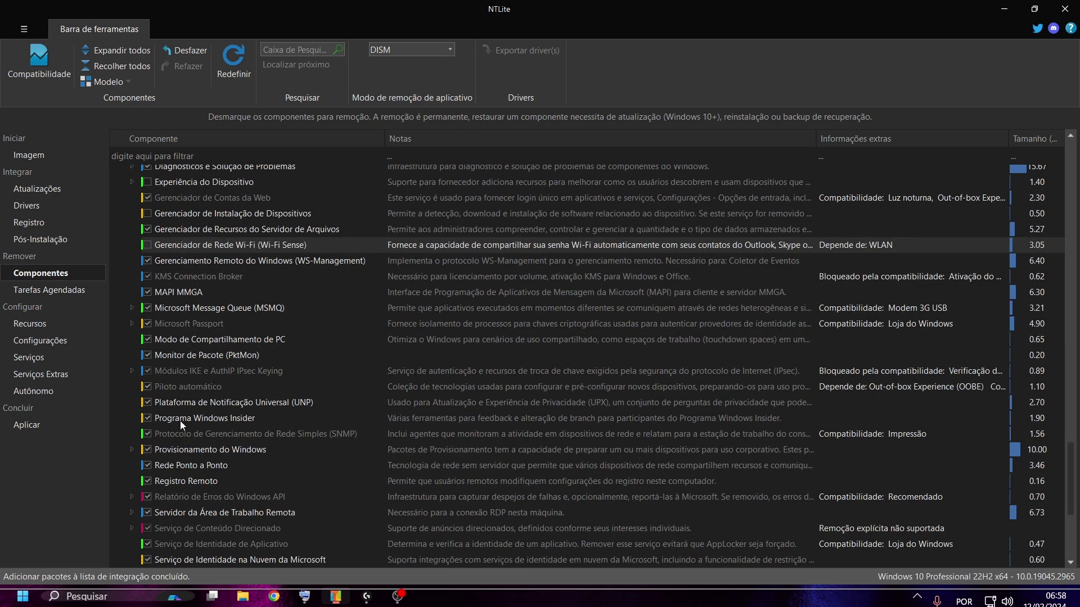
pyautogui.click(154, 387)
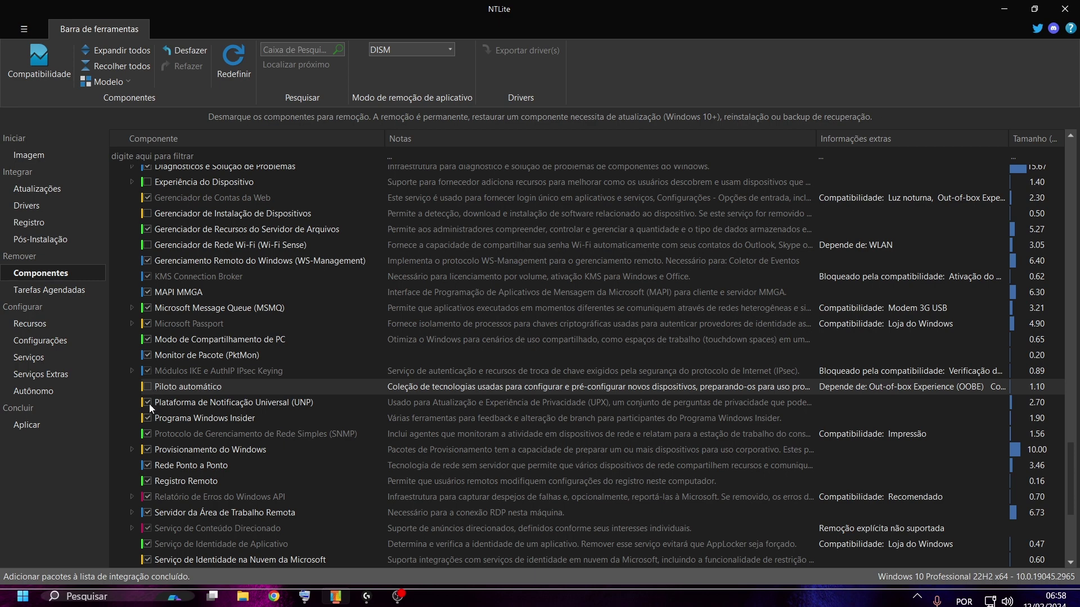
pyautogui.click(148, 403)
pyautogui.click(147, 419)
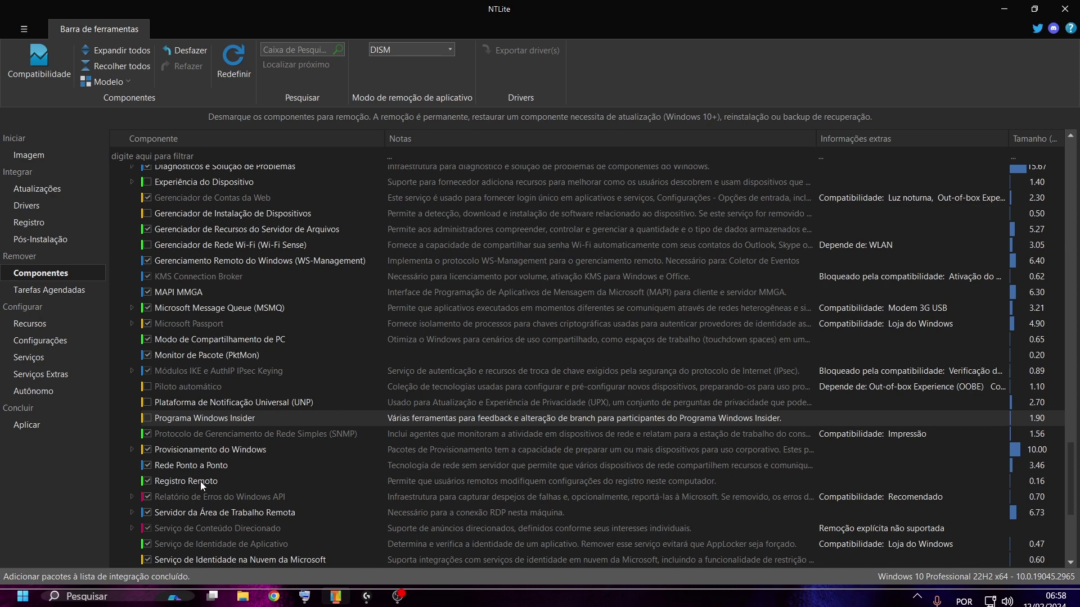
pyautogui.scroll(-2, 200, 481)
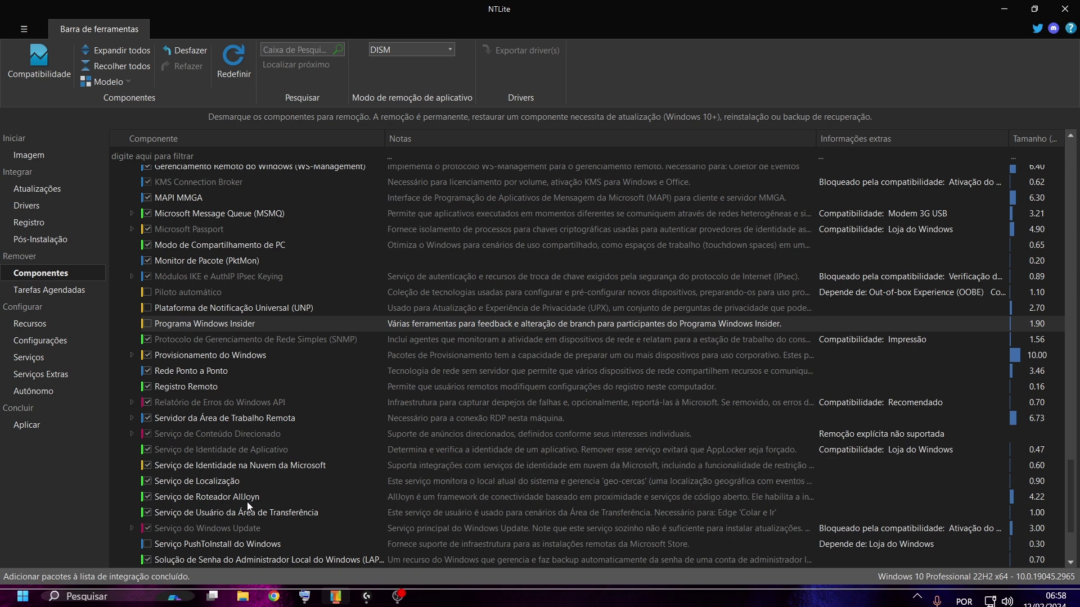
pyautogui.click(154, 498)
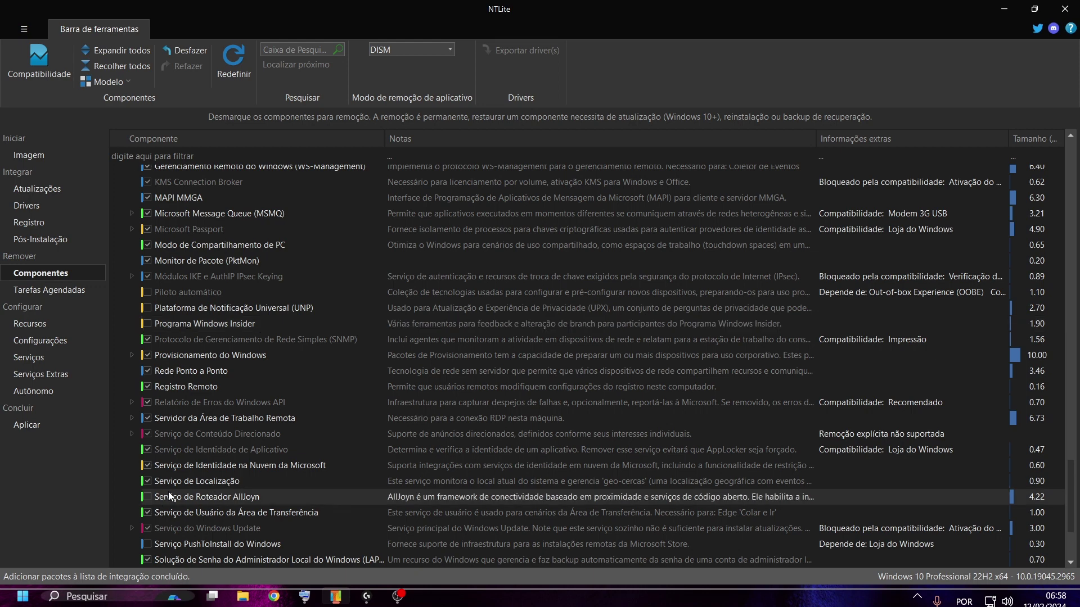
# Look through the Drivers group, including the entries under Impressoras, and mark xbox peripherals for removal.
pyautogui.scroll(-3, 167, 492)
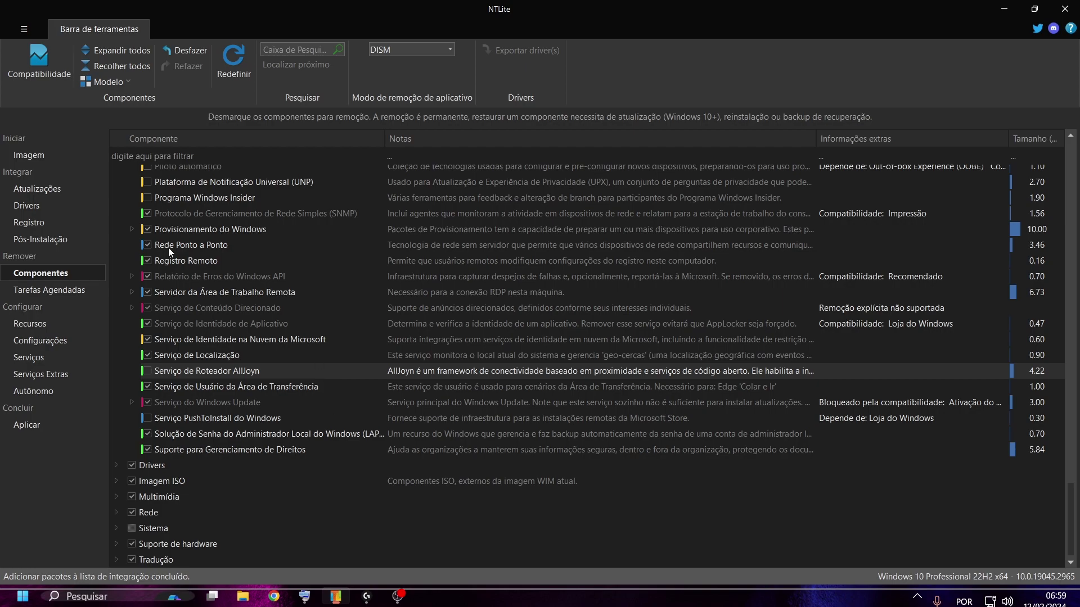
pyautogui.scroll(10, 247, 381)
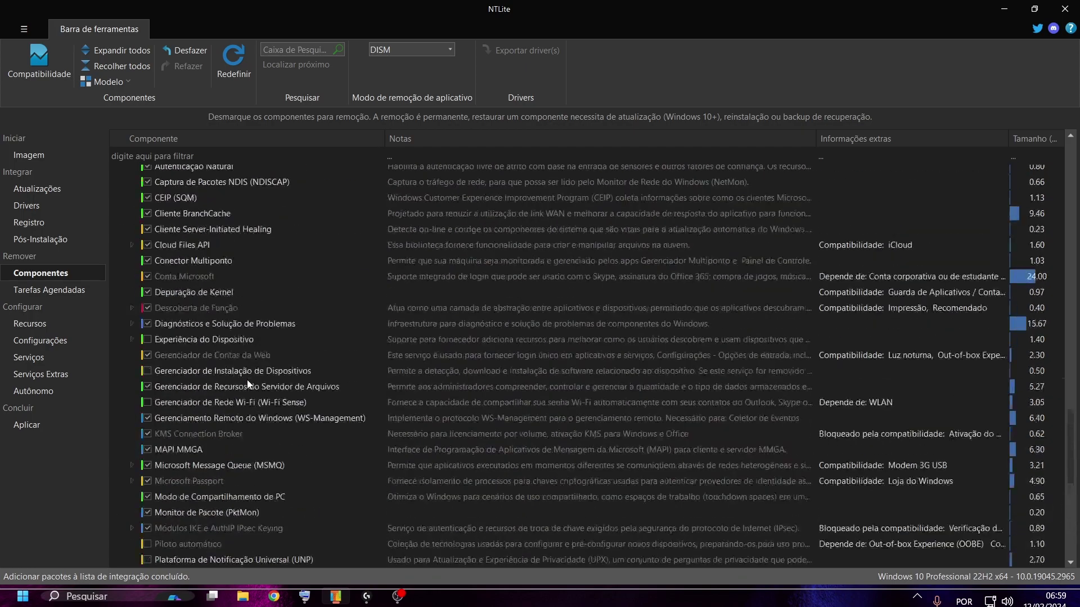
pyautogui.scroll(-10, 247, 382)
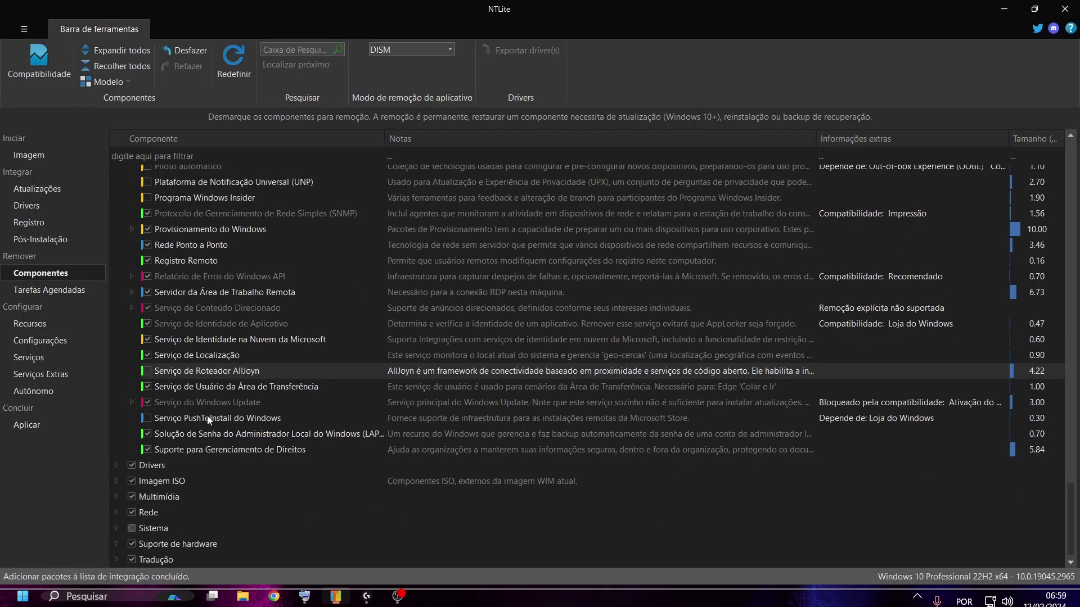
pyautogui.click(117, 466)
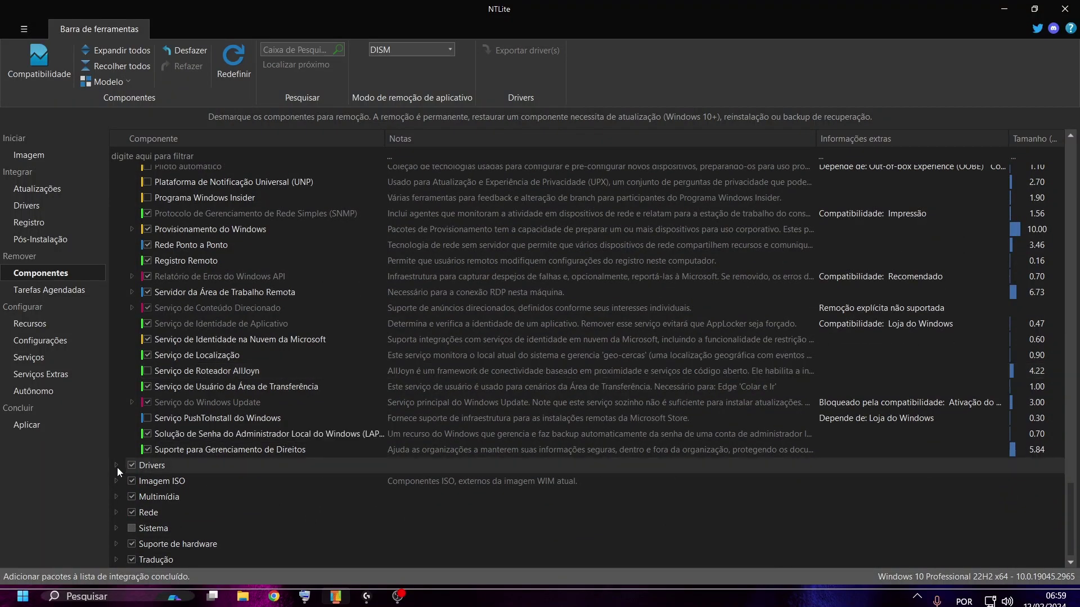
pyautogui.scroll(-6, 296, 411)
pyautogui.scroll(-4, 299, 415)
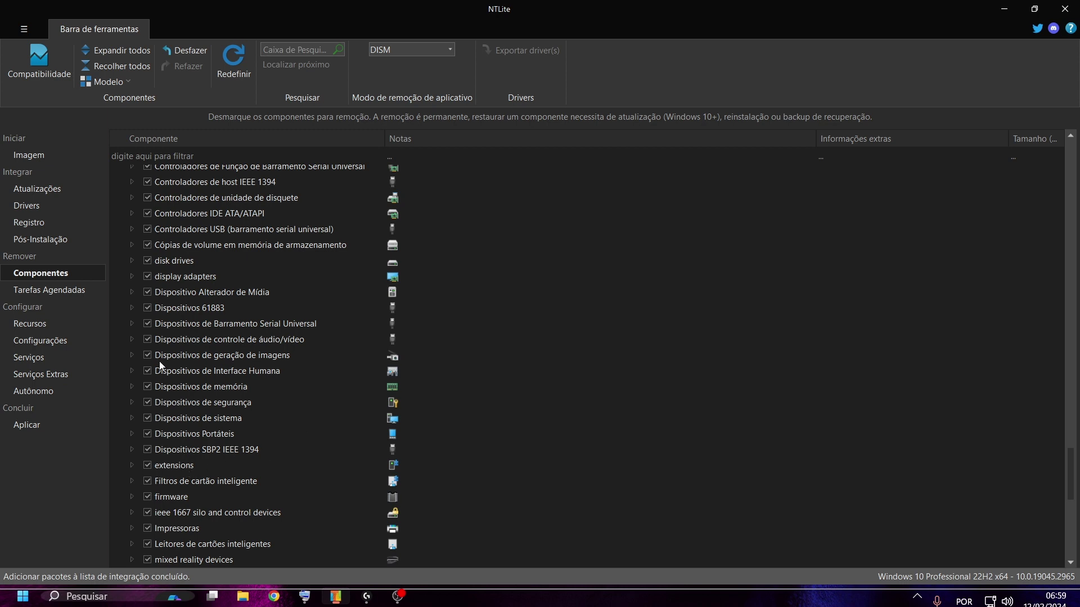
pyautogui.click(132, 528)
pyautogui.scroll(-6, 425, 336)
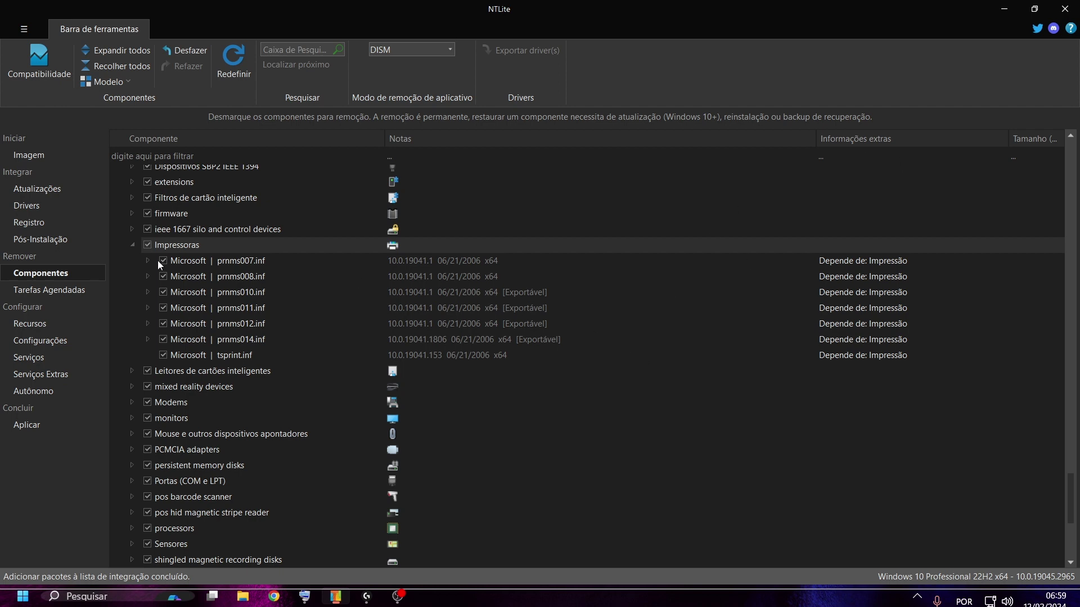
pyautogui.click(130, 245)
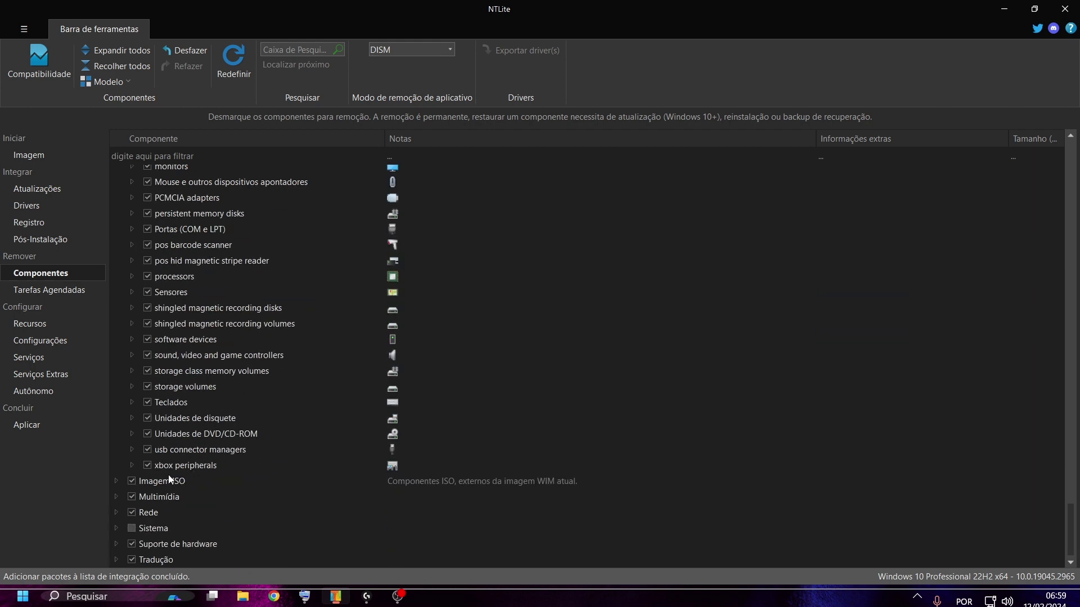
pyautogui.click(148, 466)
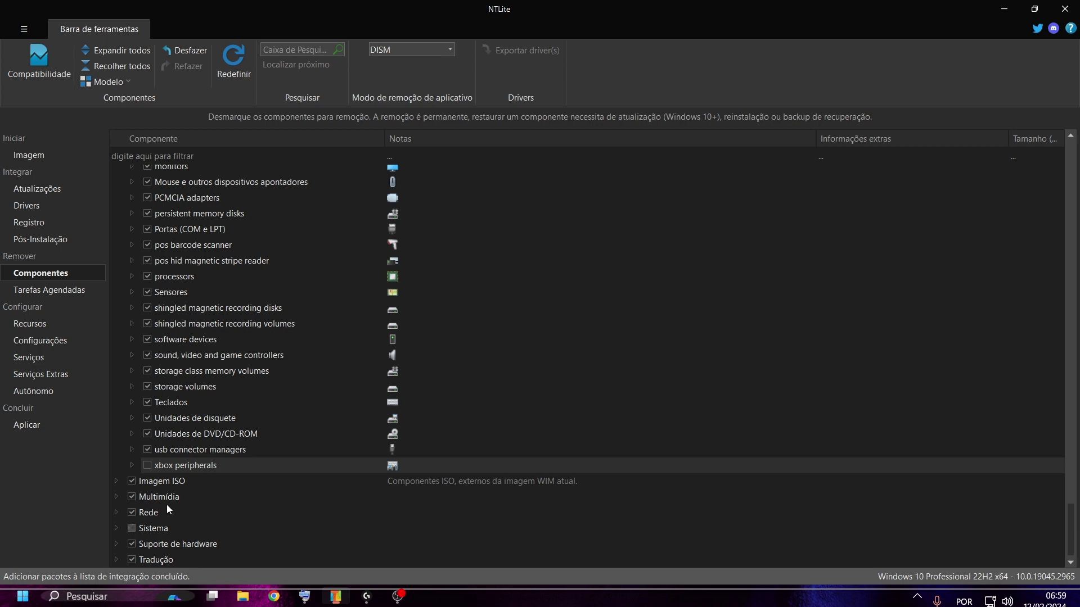
# Check the Imagem ISO components, and under Multimídia mark API de Fala with its dependent Narrador and Explorador de Jogos for removal.
pyautogui.click(117, 485)
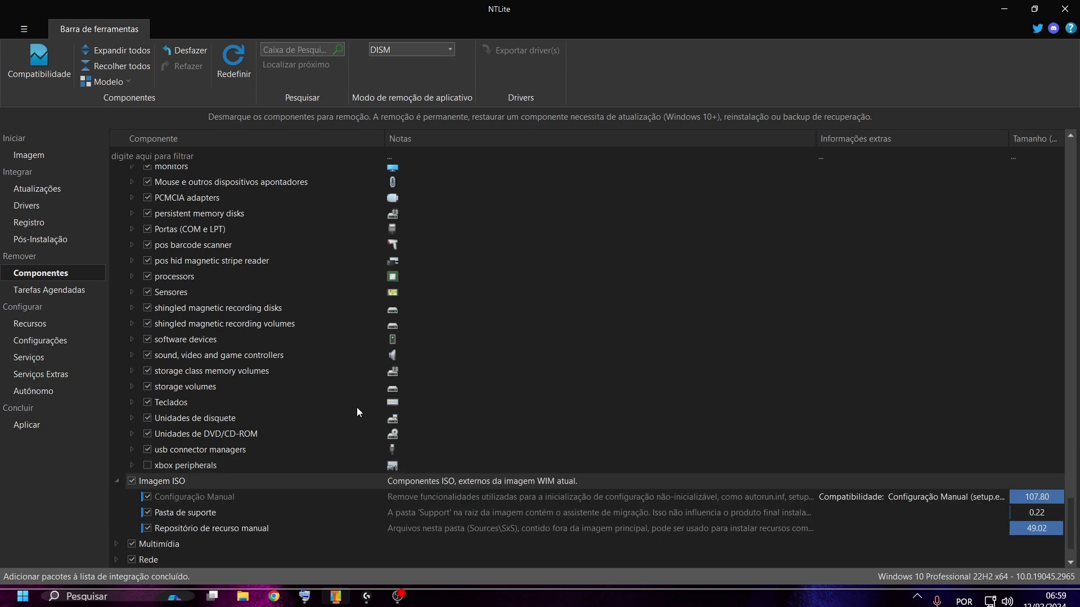
pyautogui.scroll(-1, 630, 278)
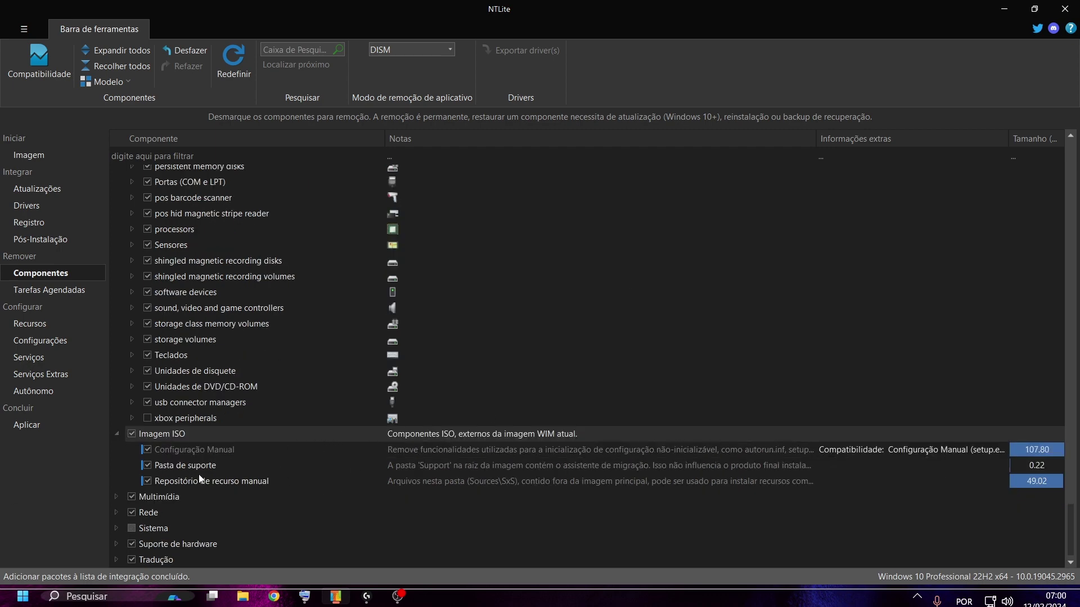
pyautogui.click(115, 497)
pyautogui.scroll(-5, 403, 360)
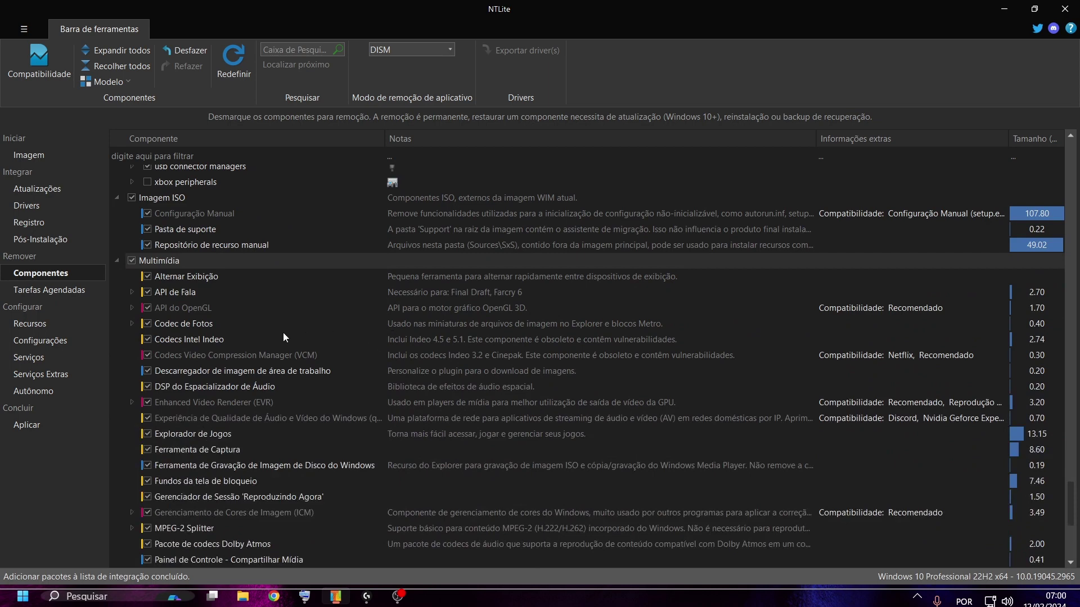
pyautogui.click(145, 293)
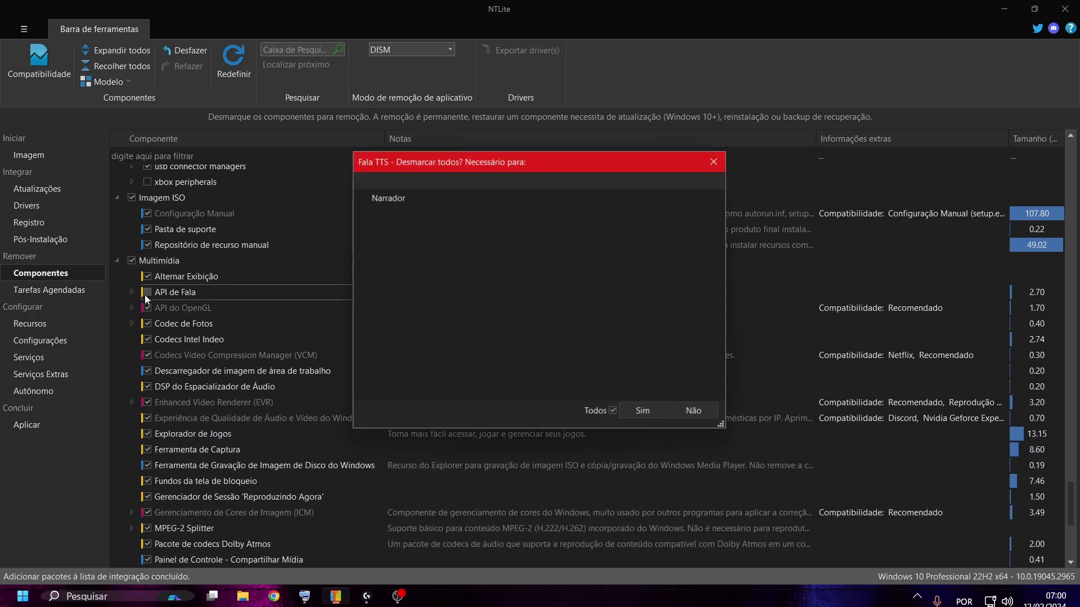
pyautogui.click(632, 413)
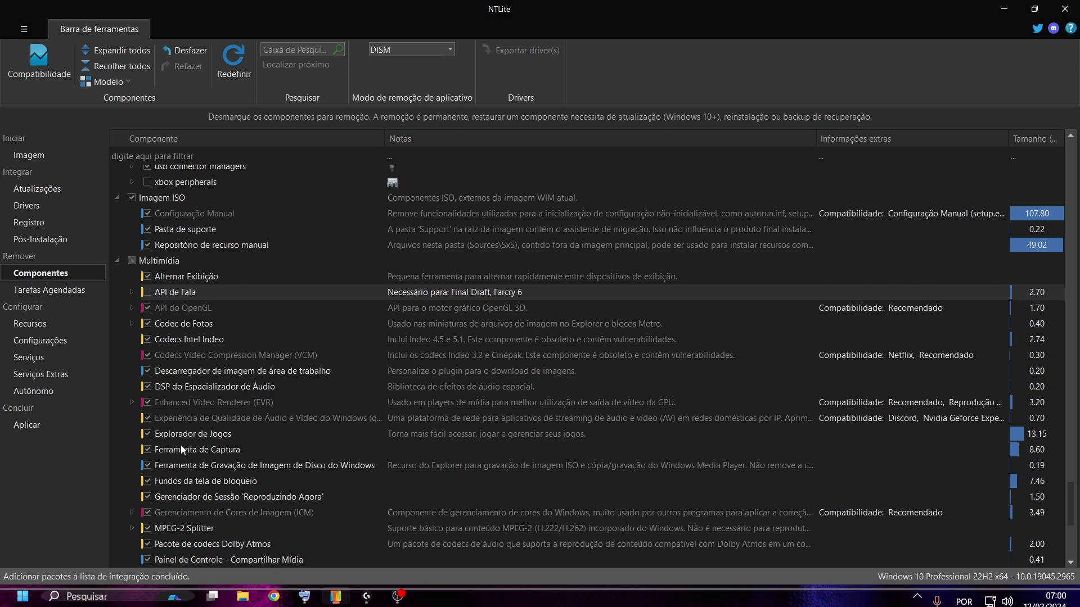
pyautogui.click(146, 439)
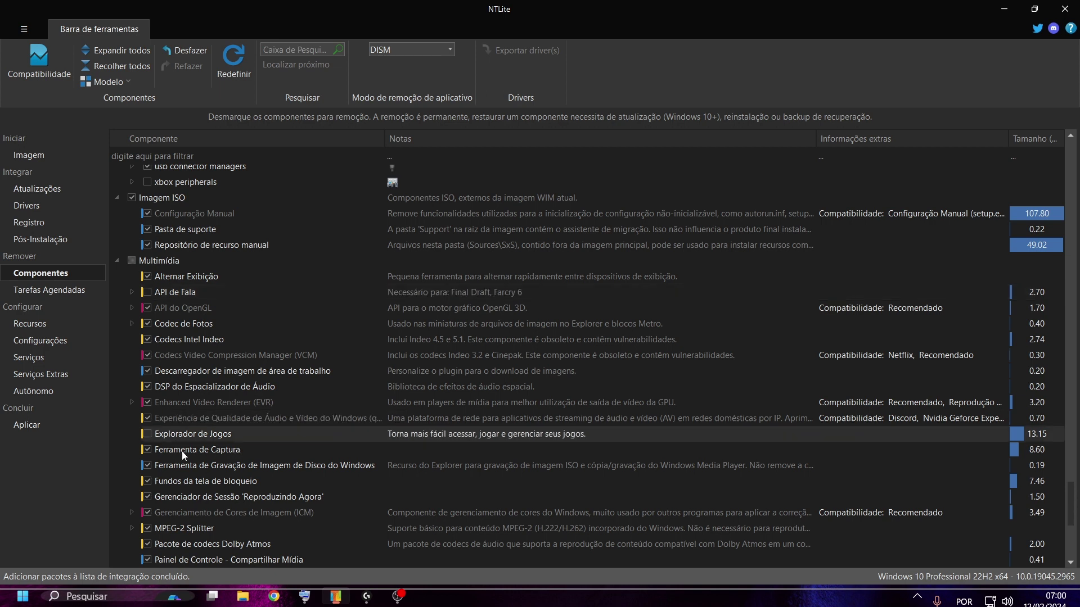
# Mark the Multimídia components PlayReady, Som Espacial (Áudio 3D) and Xbox - Núcleo for removal.
pyautogui.scroll(-2, 185, 452)
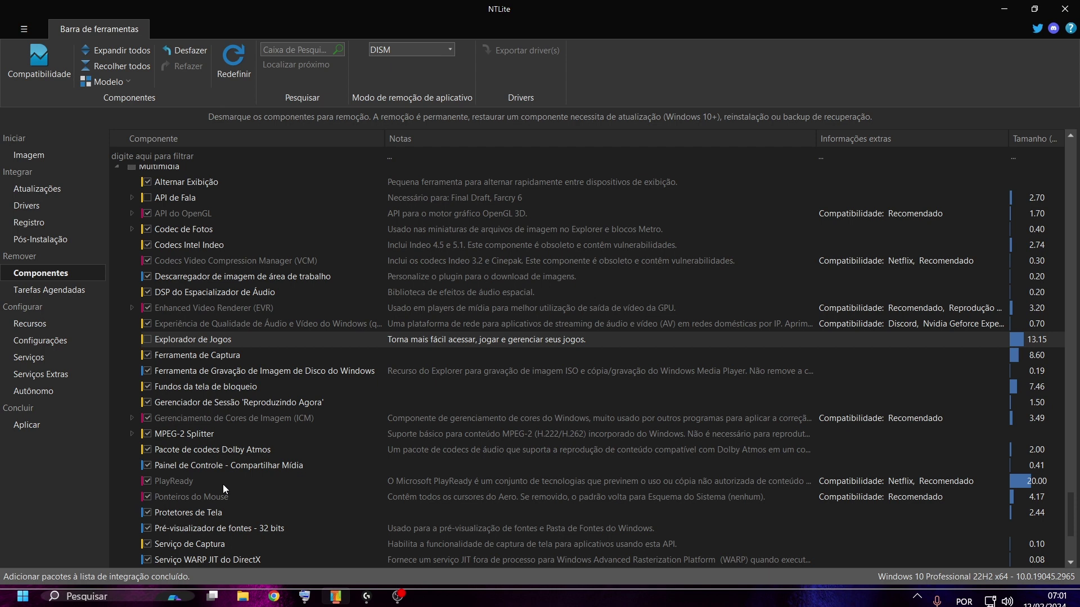
pyautogui.click(148, 481)
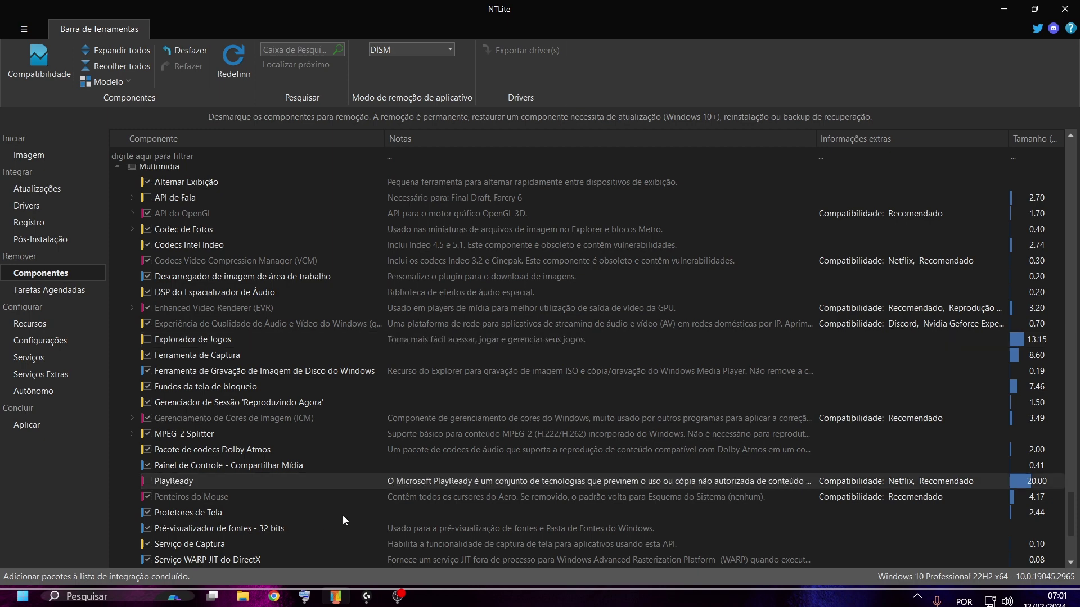
pyautogui.scroll(-2, 342, 515)
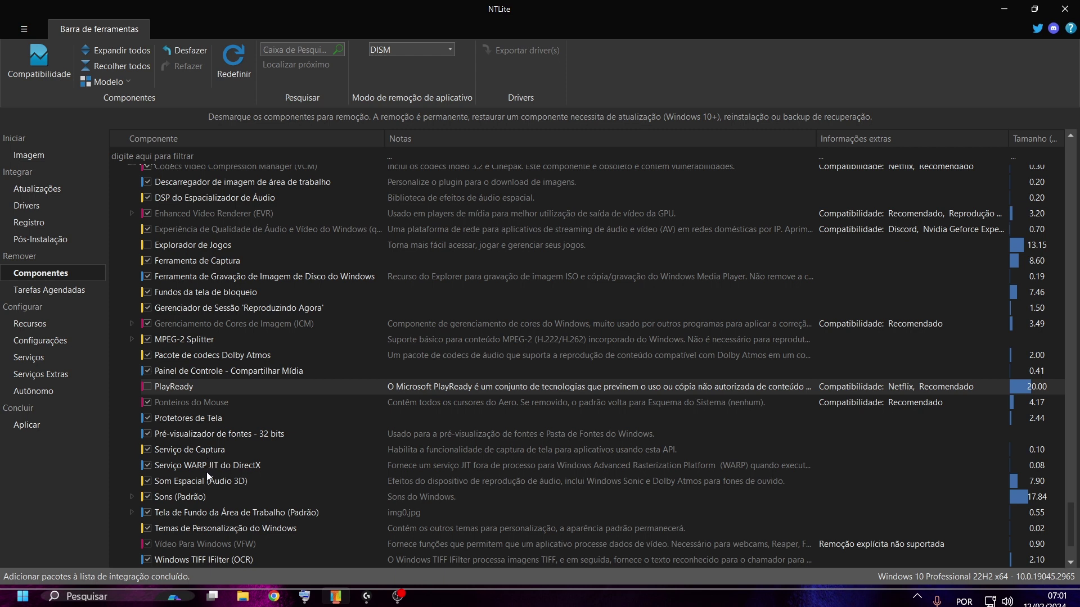
pyautogui.click(153, 481)
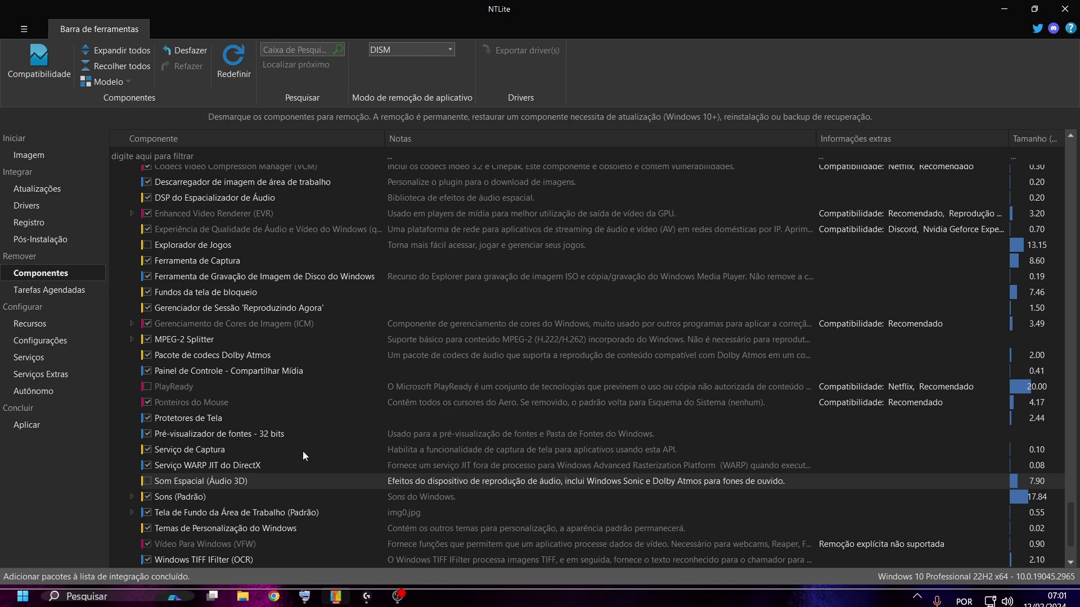
pyautogui.scroll(-2, 302, 451)
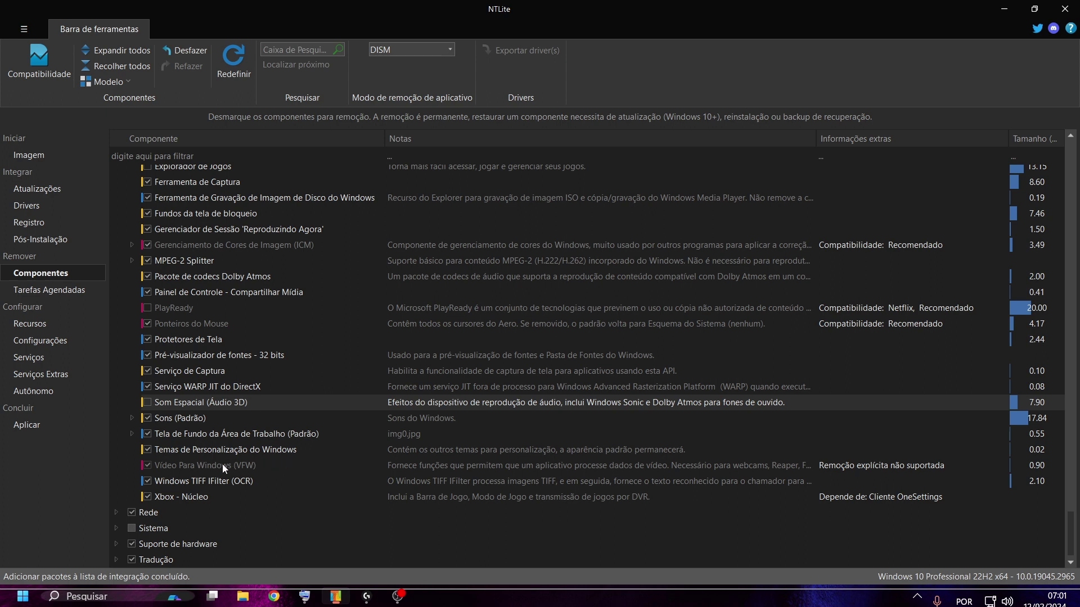
pyautogui.click(147, 497)
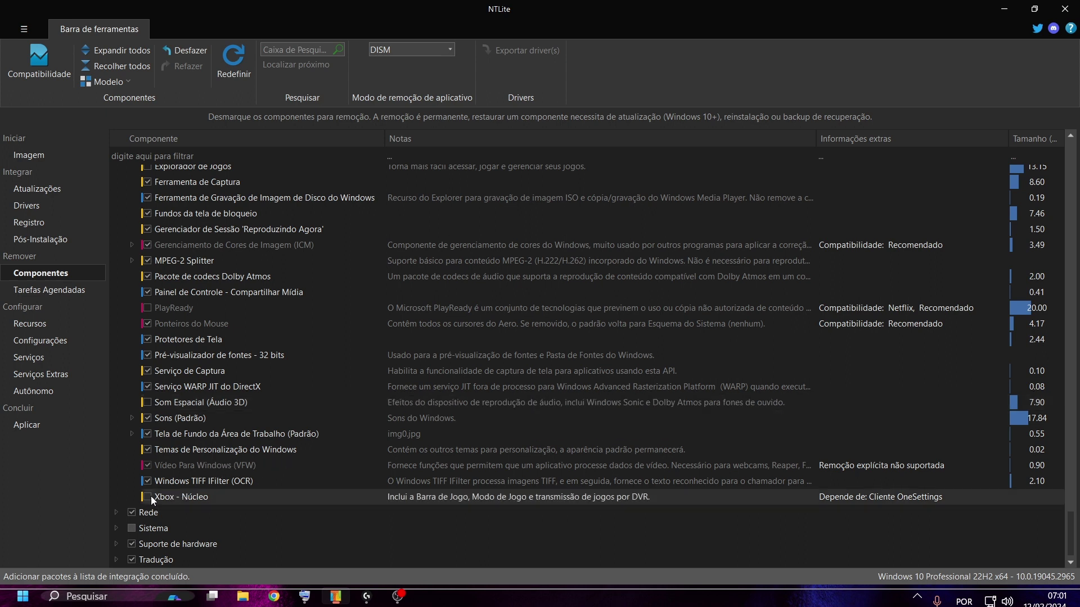
# Look through the Rede group and mark its Pagamentos component for removal.
pyautogui.click(117, 512)
pyautogui.scroll(-6, 403, 391)
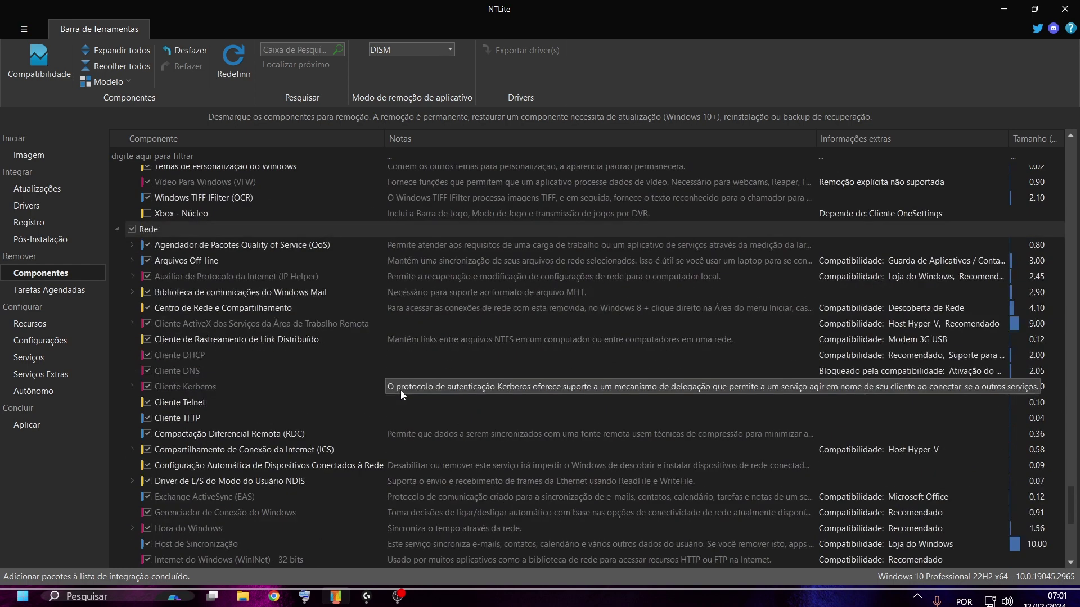
pyautogui.scroll(-1, 400, 392)
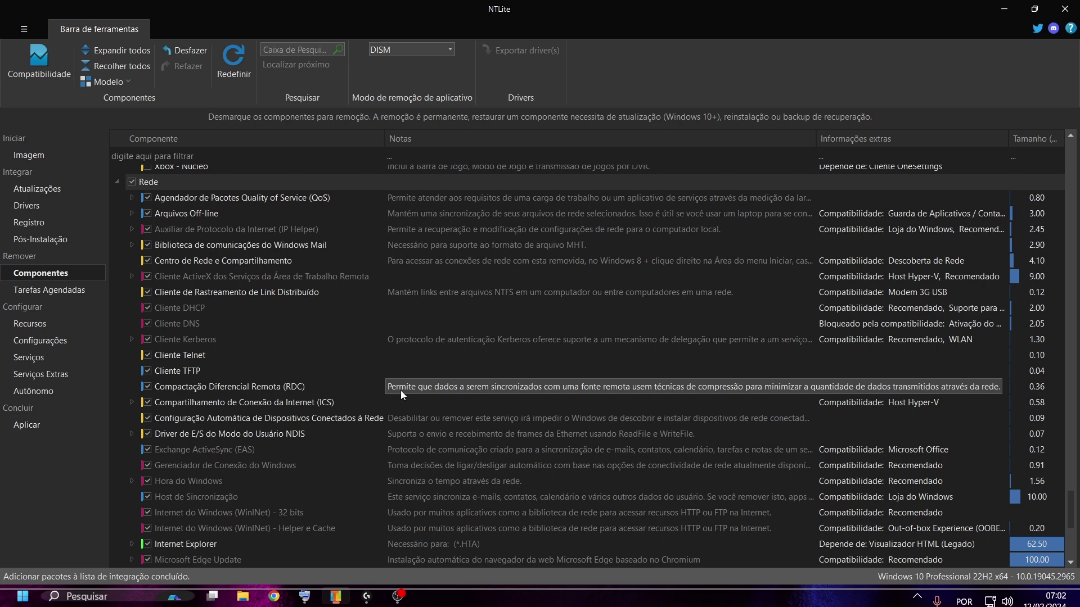
pyautogui.scroll(-4, 400, 391)
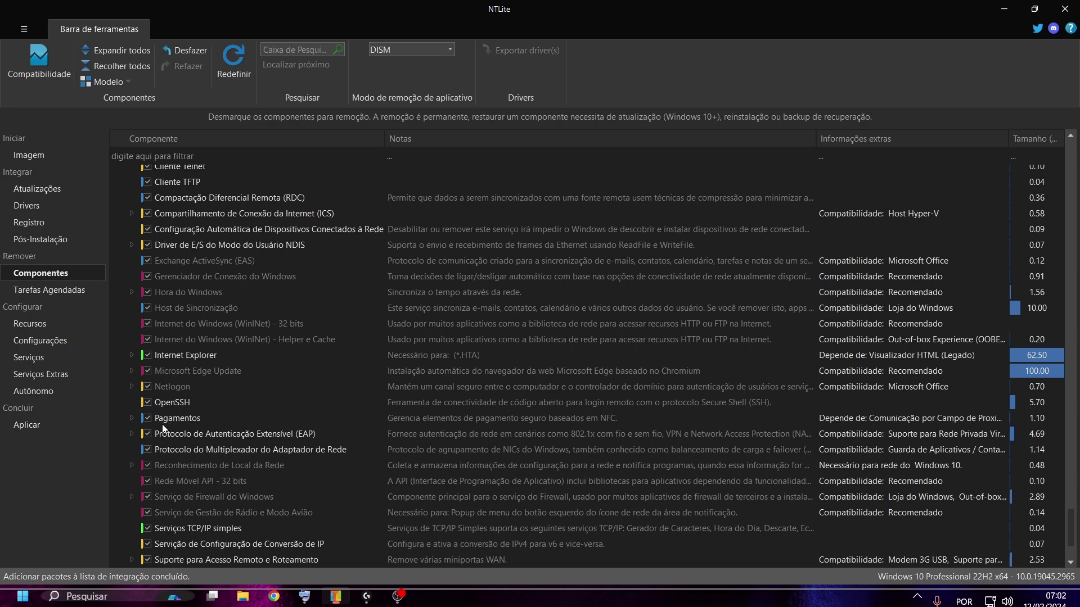
pyautogui.click(147, 419)
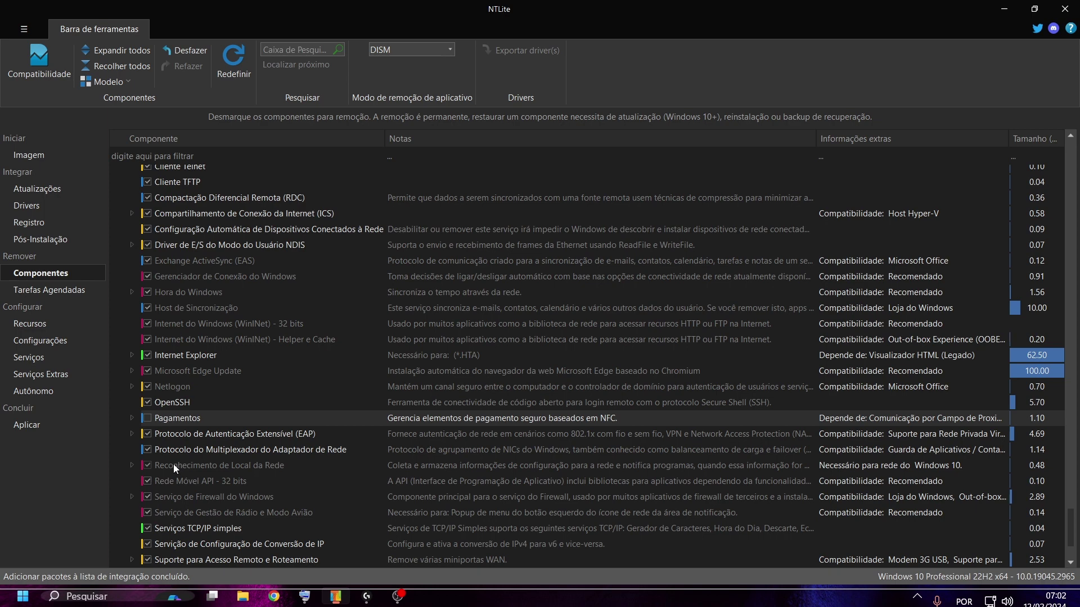
# Under Sistema, fully reselect the partially selected API COM+ component to keep it in the image.
pyautogui.scroll(-2, 173, 464)
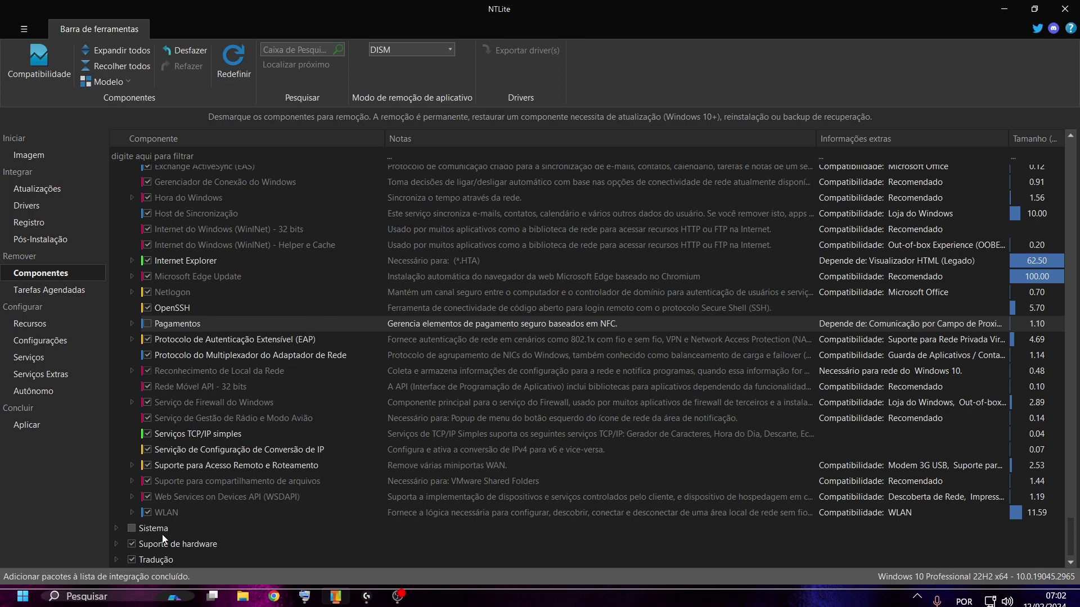
pyautogui.click(121, 530)
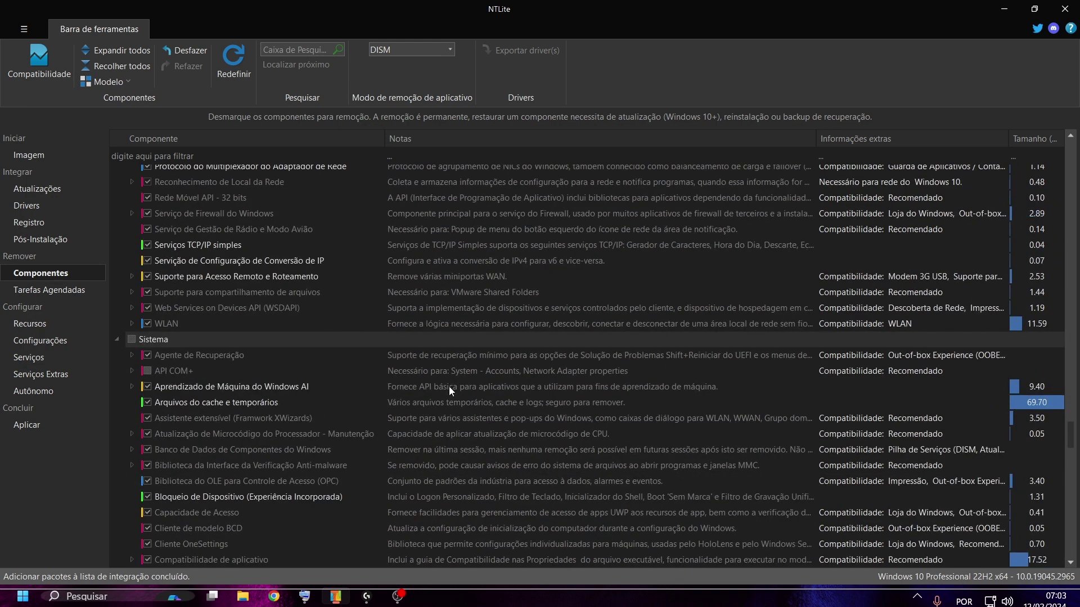
pyautogui.click(148, 372)
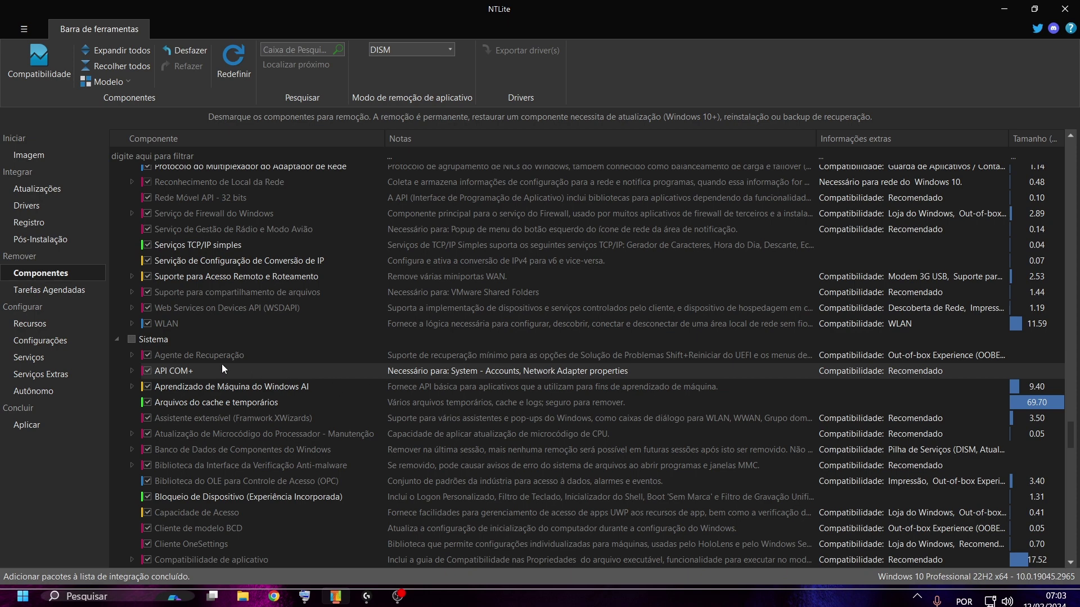
# Under Sistema, keep Componentes herdados and mark Conteúdo de Demonstração para Varejo and Continuar de Hibernar for removal.
pyautogui.scroll(-1, 237, 387)
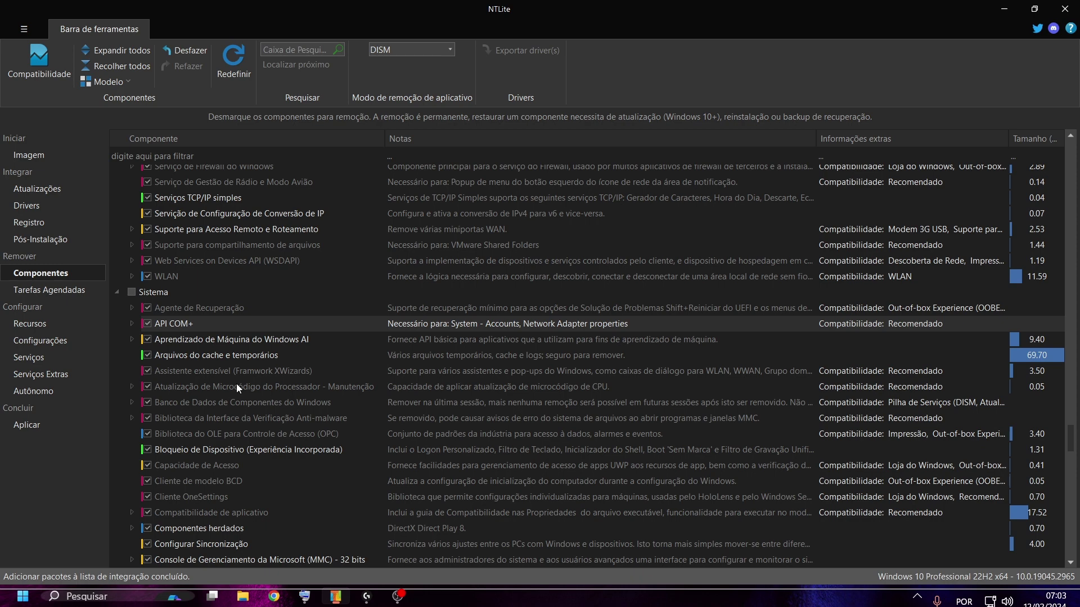
pyautogui.scroll(-1, 230, 389)
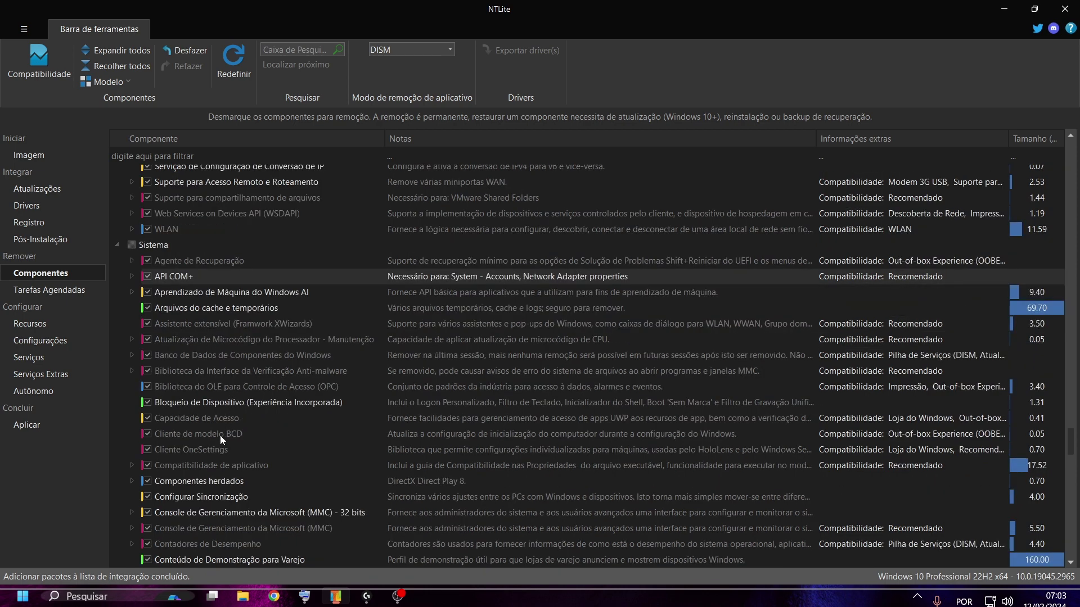
pyautogui.scroll(-1, 219, 444)
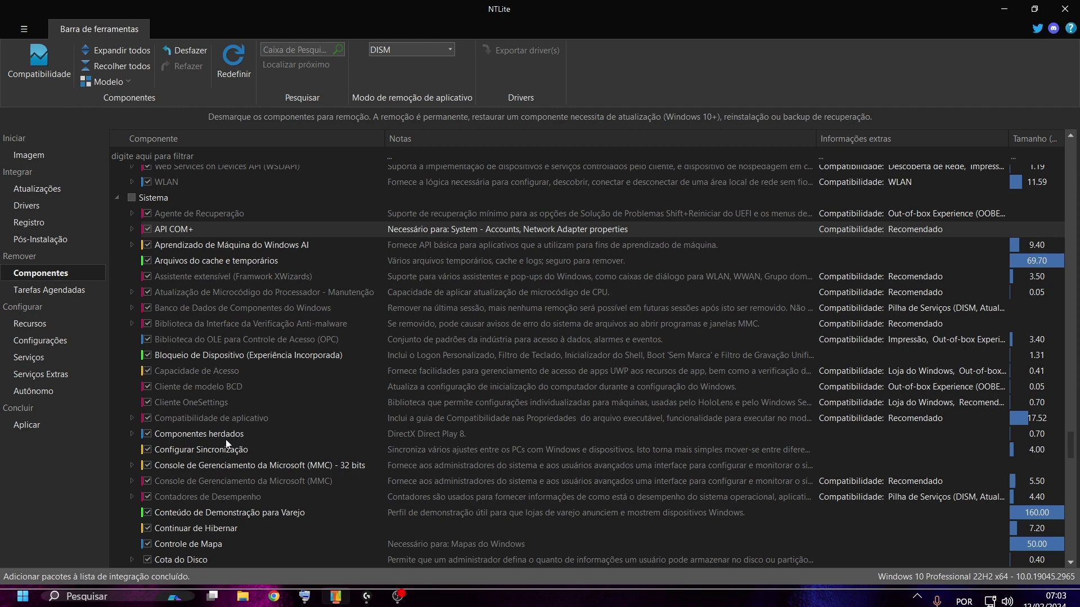
pyautogui.click(147, 434)
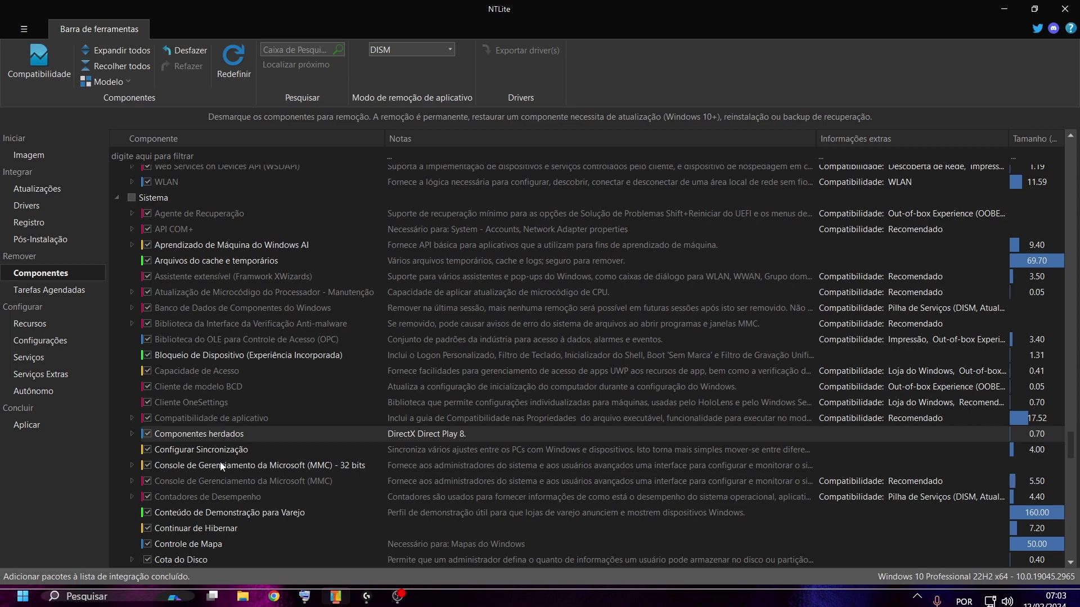
pyautogui.click(146, 511)
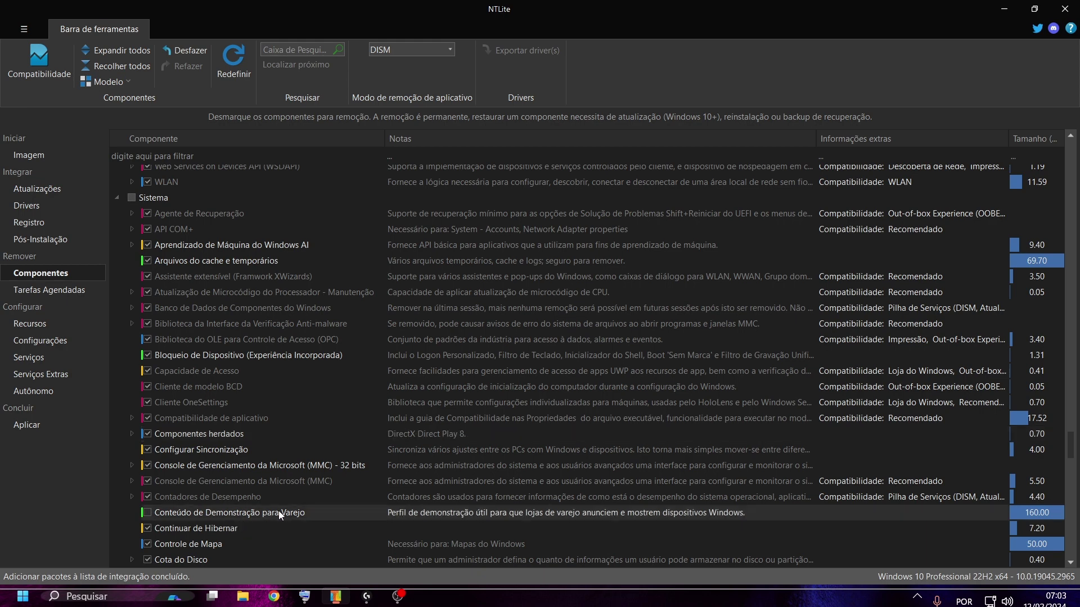
pyautogui.click(150, 528)
# Mark the Sistema components Controle de Mapa, Experiência da Webcam and Gravador de Passos for removal.
pyautogui.scroll(-4, 278, 500)
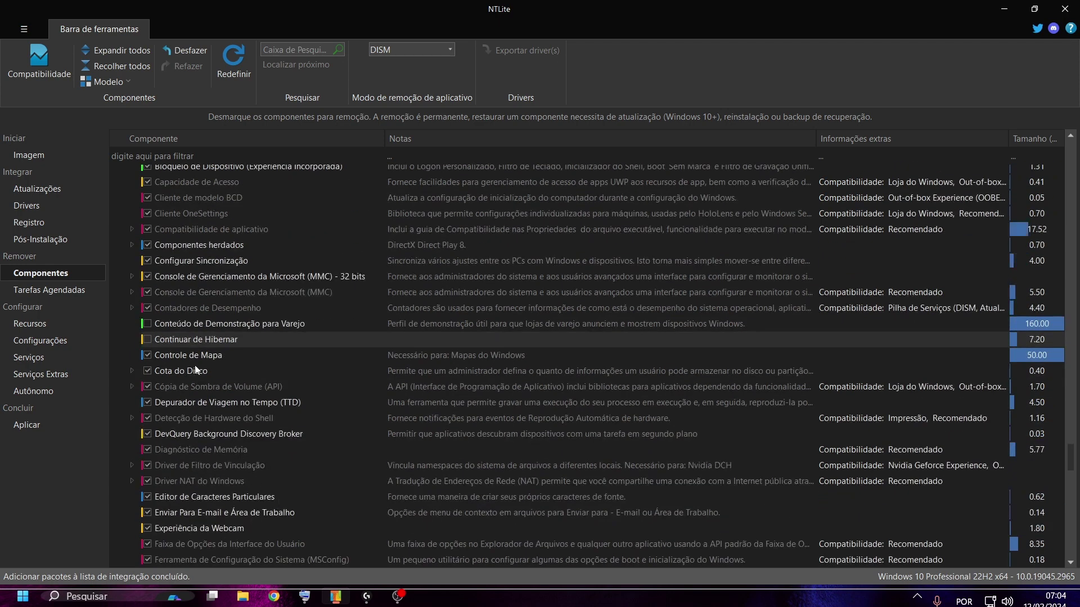
pyautogui.click(150, 350)
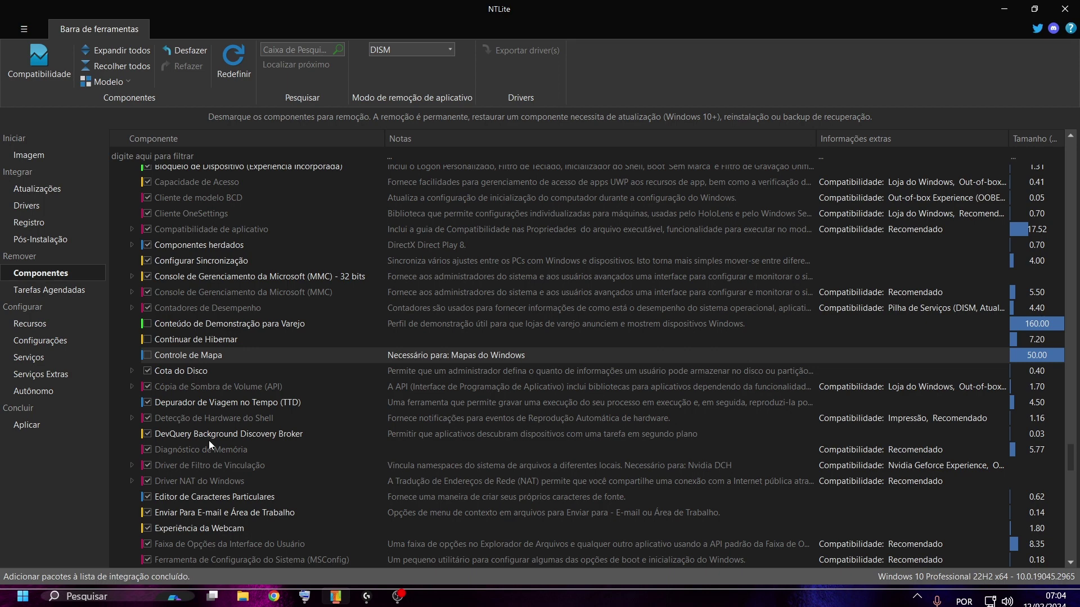
pyautogui.click(148, 529)
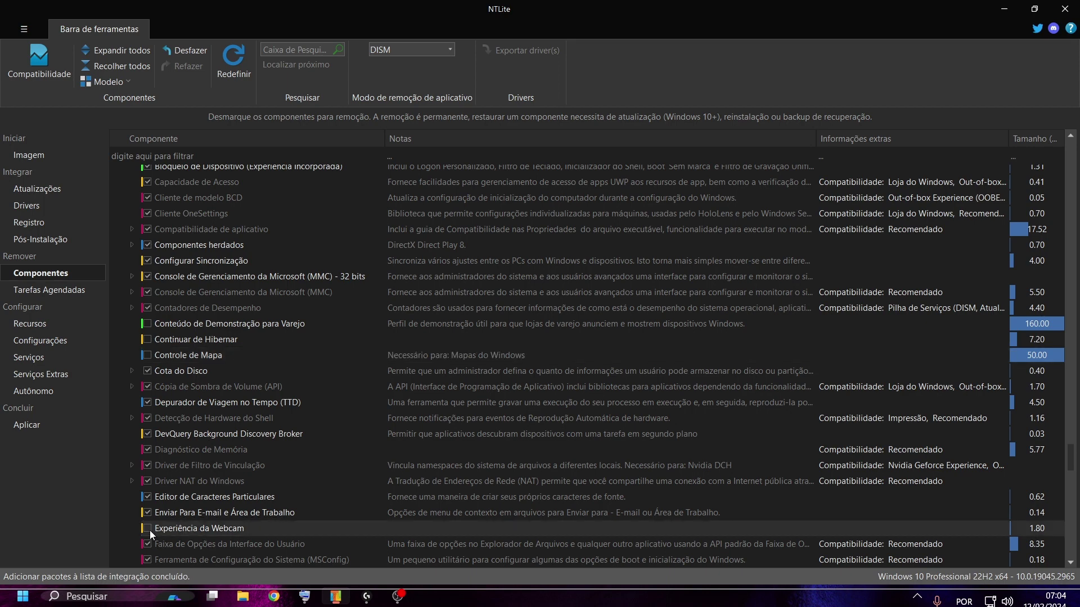
pyautogui.scroll(-5, 190, 495)
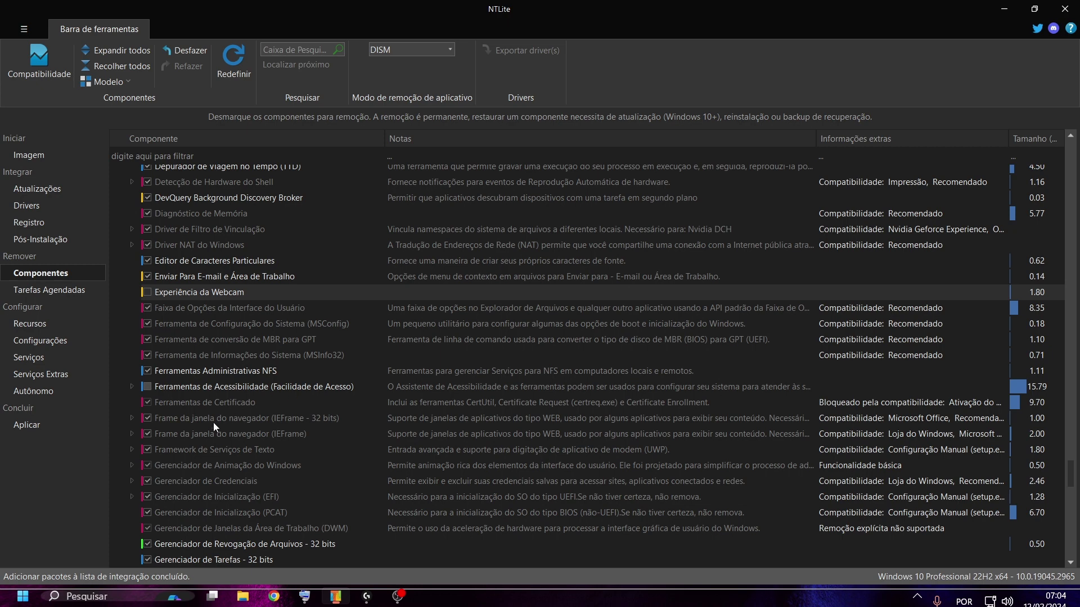
pyautogui.scroll(-4, 213, 430)
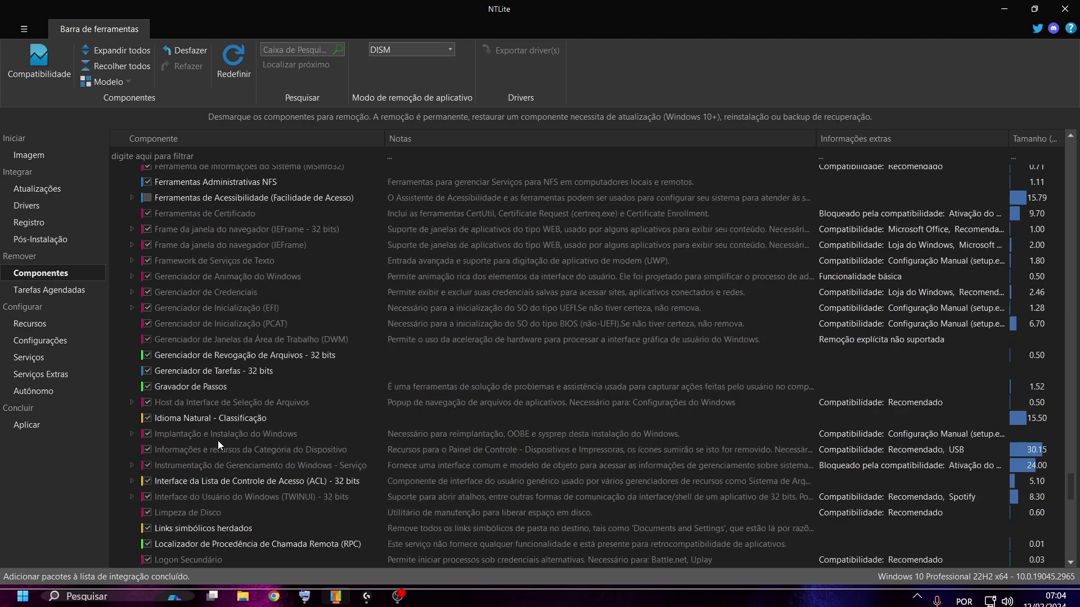
pyautogui.click(148, 386)
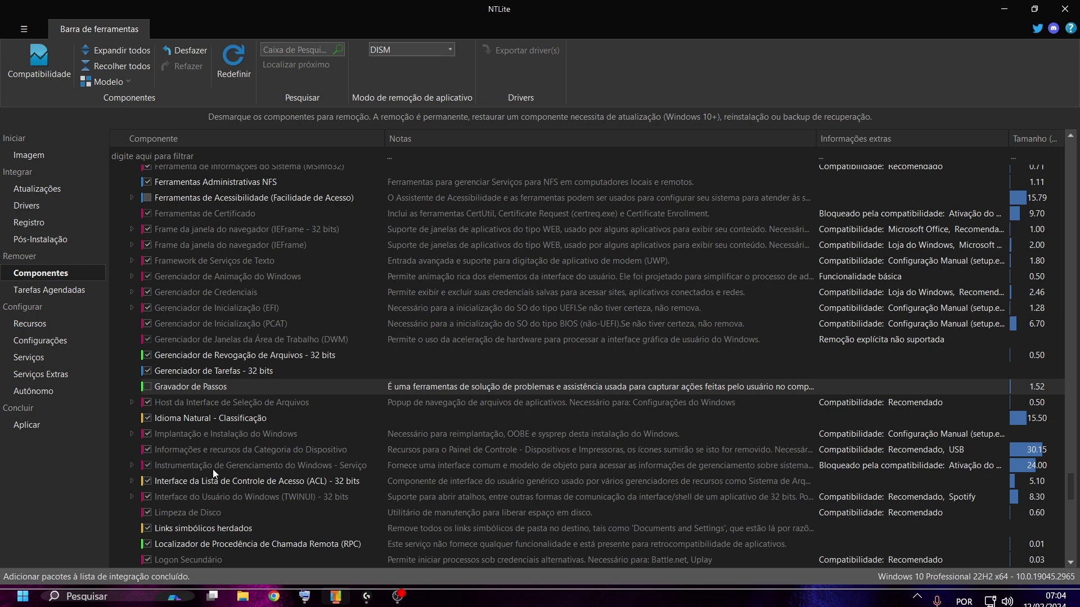
# Look further through the Sistema components and mark Senha por imagem for removal.
pyautogui.scroll(-2, 176, 546)
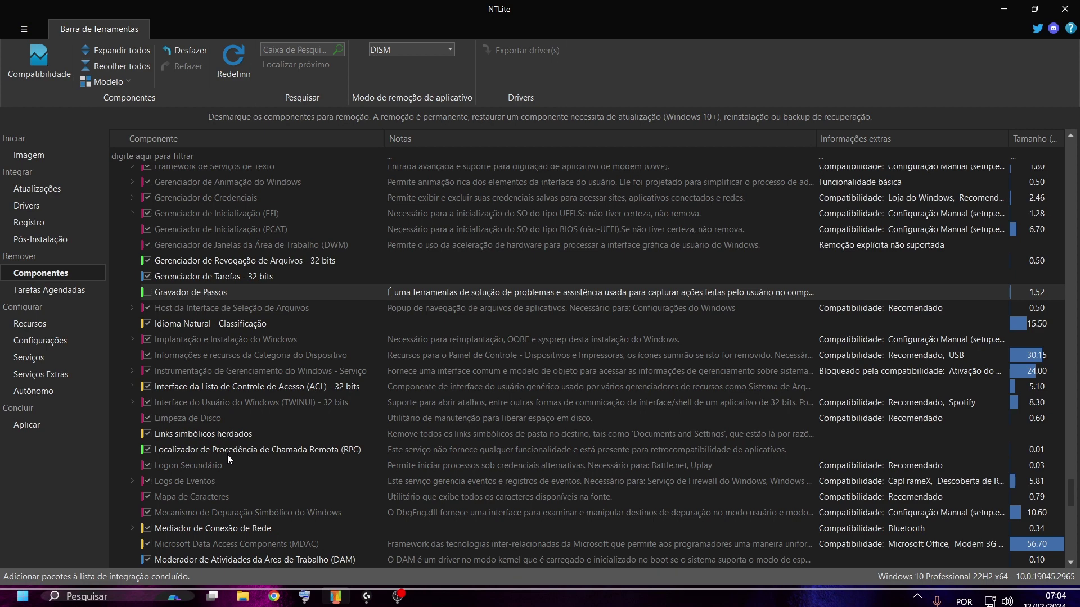
pyautogui.scroll(-1, 227, 454)
pyautogui.scroll(-3, 227, 452)
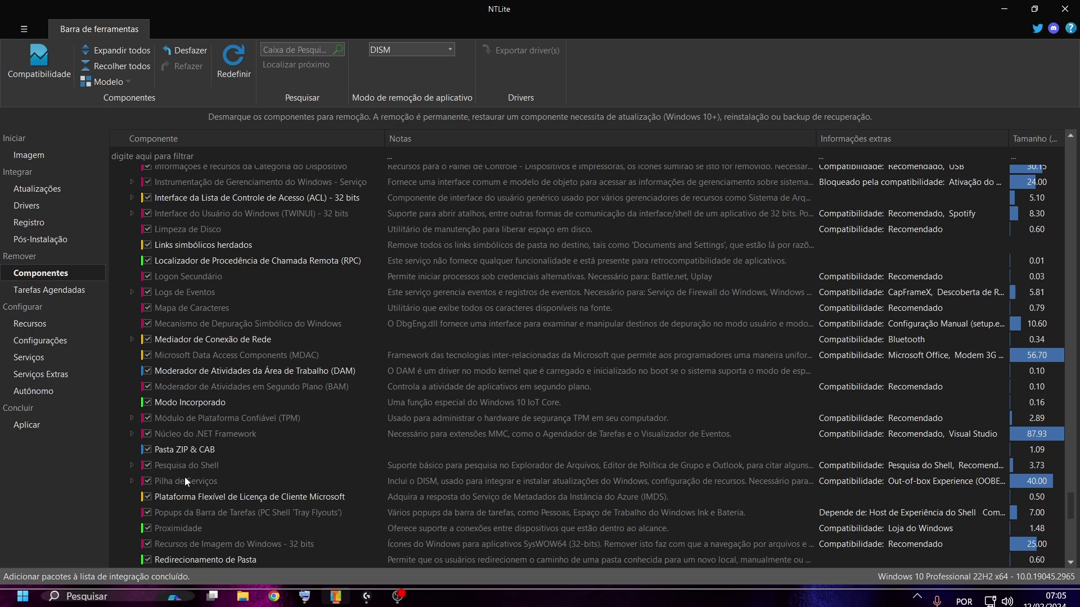
pyautogui.scroll(-3, 185, 481)
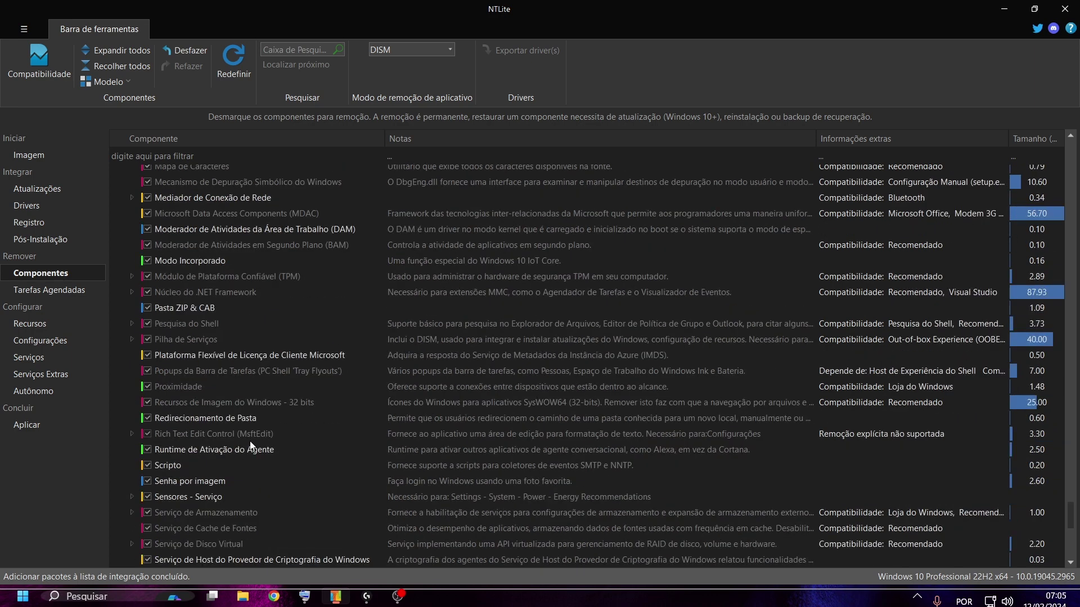
pyautogui.click(147, 481)
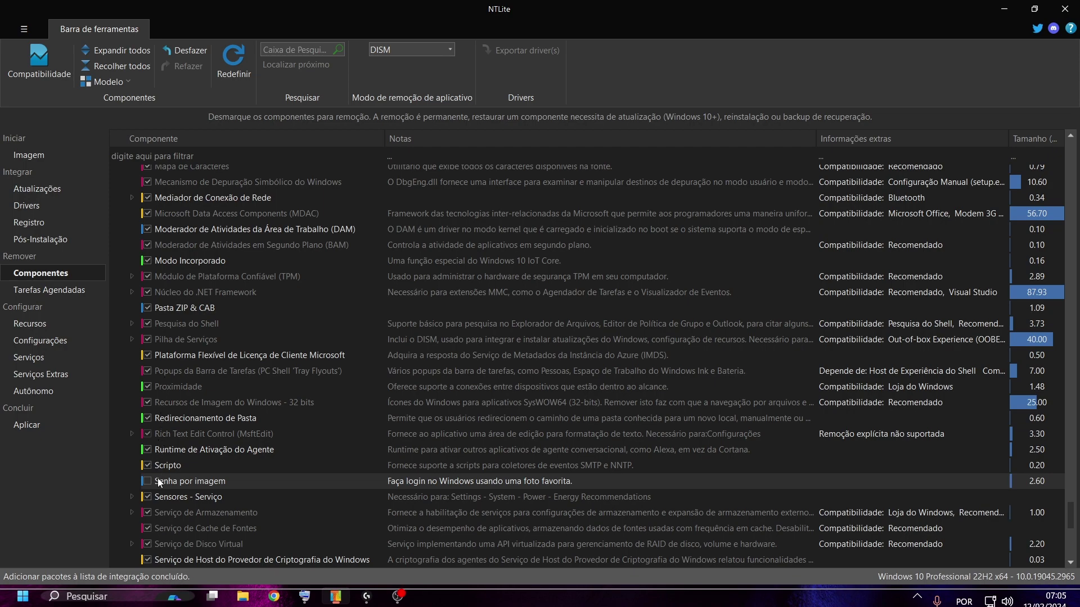
pyautogui.scroll(-7, 167, 506)
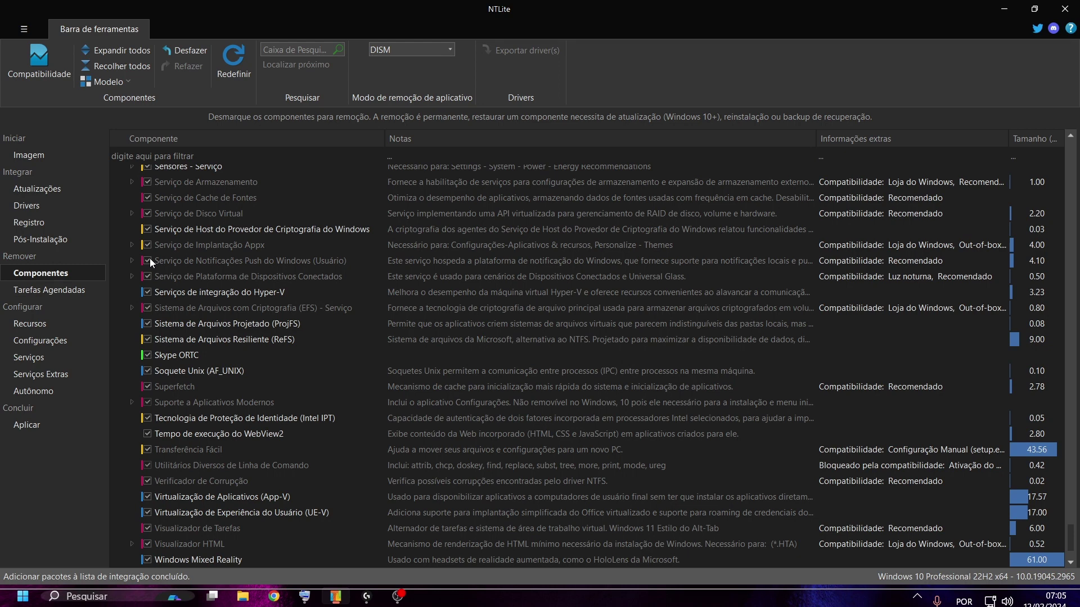
# Under Sistema, mark Skype ORTC and Windows Mixed Reality for removal, including everything that depends on Windows Mixed Reality.
pyautogui.click(150, 357)
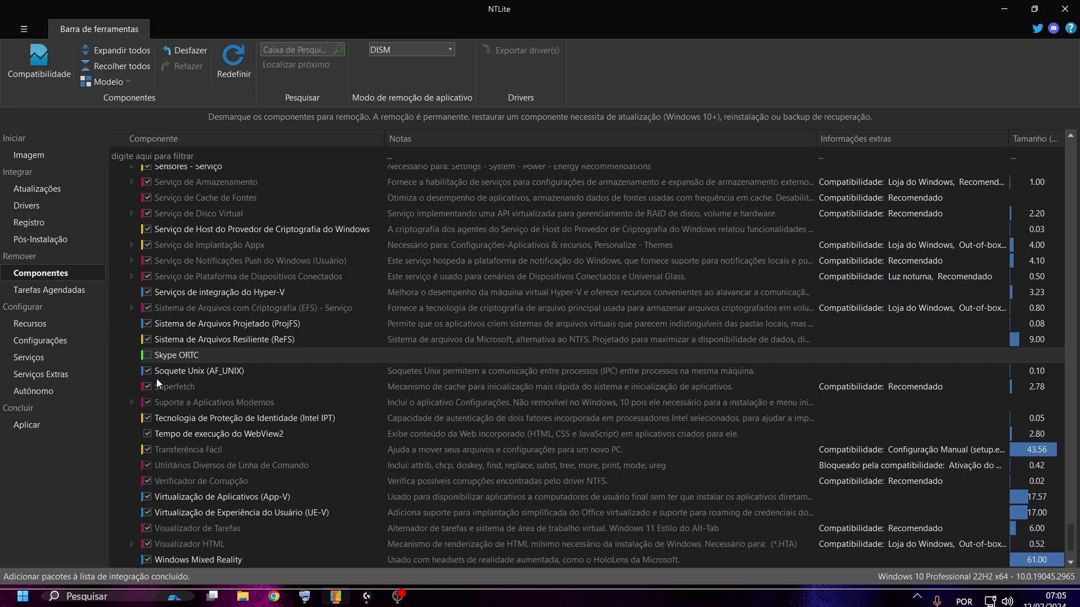
pyautogui.scroll(-2, 190, 419)
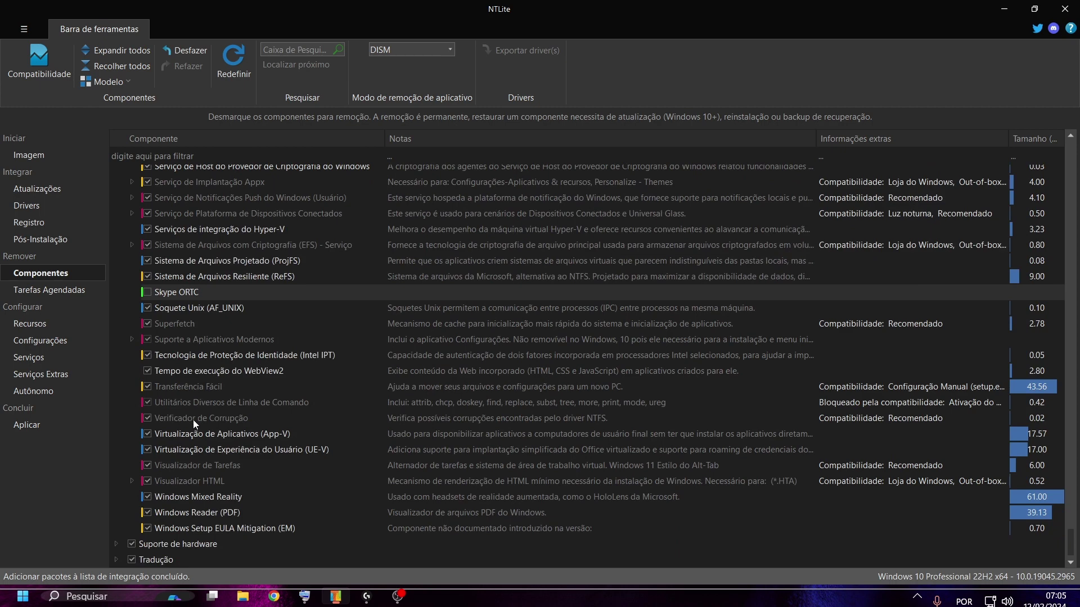
pyautogui.click(151, 497)
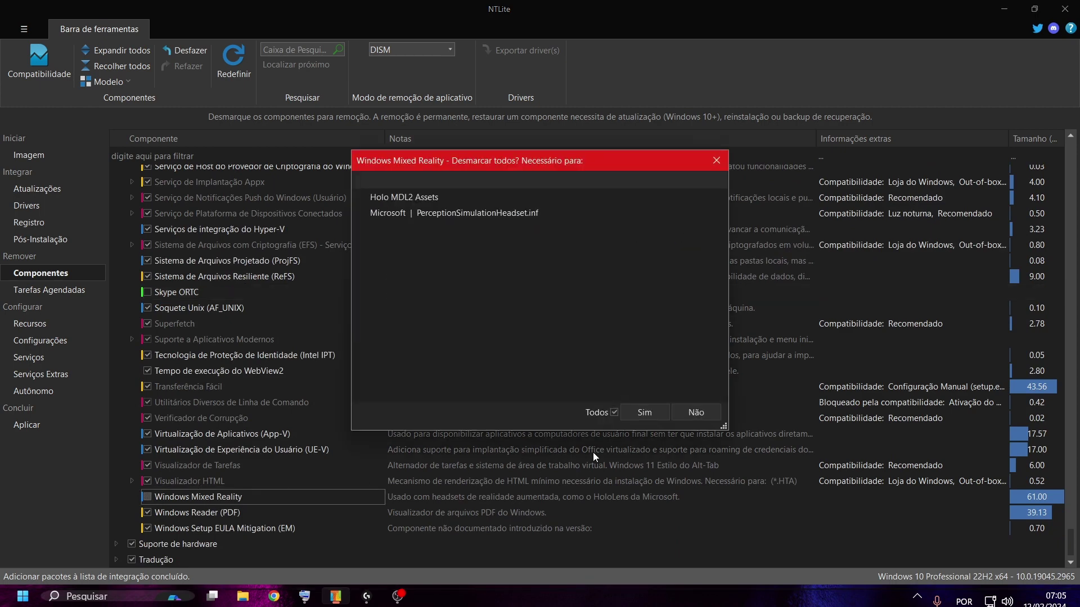
pyautogui.click(641, 412)
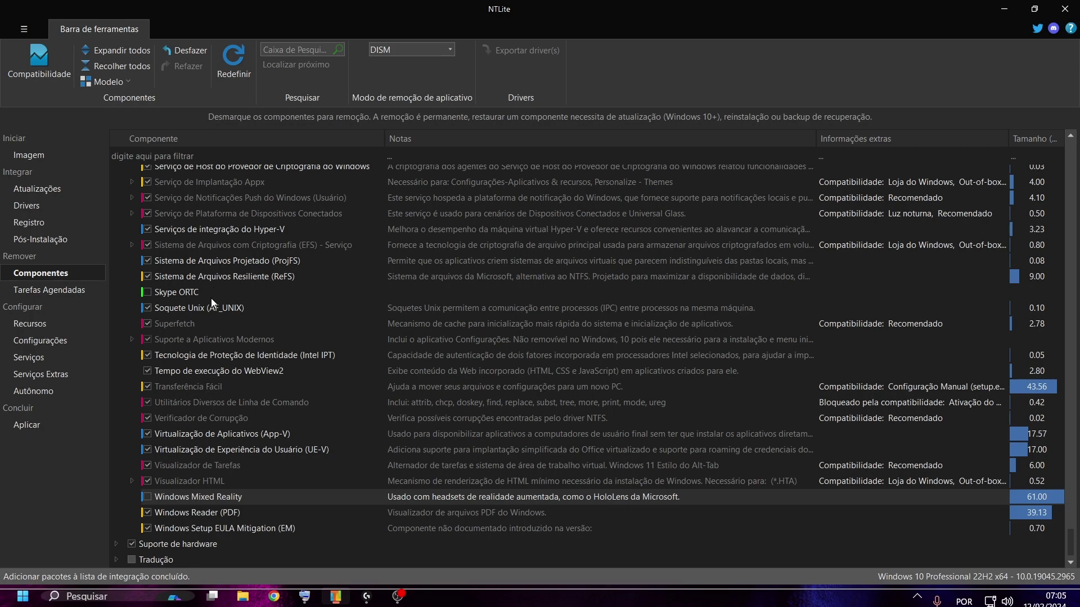
# Review the remaining Sistema components, and under Suporte de hardware mark Disquete and its dependent floppy drivers for removal.
pyautogui.scroll(20, 221, 316)
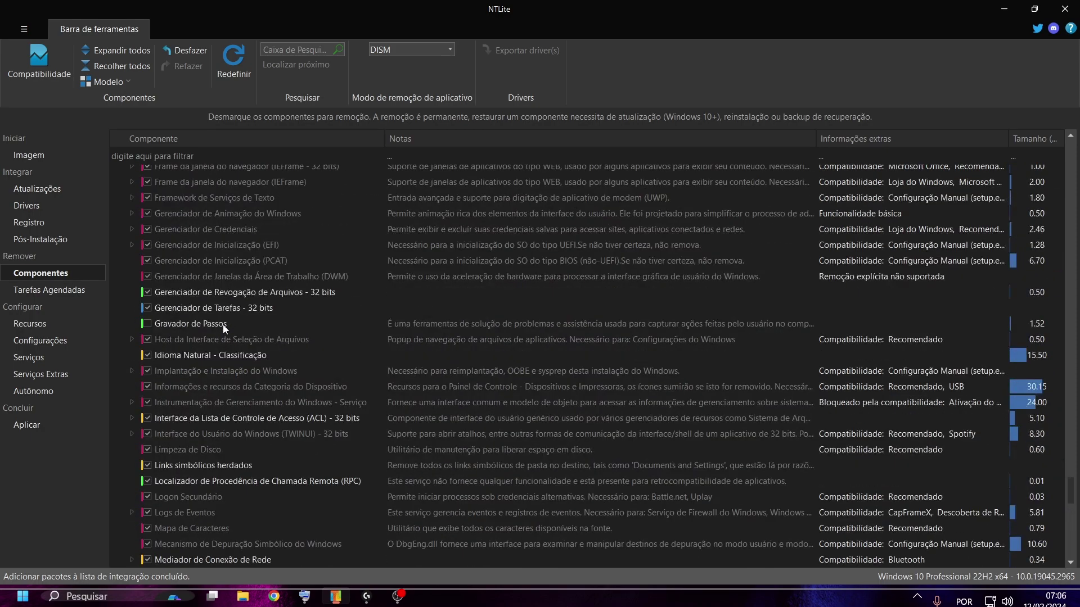
pyautogui.scroll(-1, 222, 325)
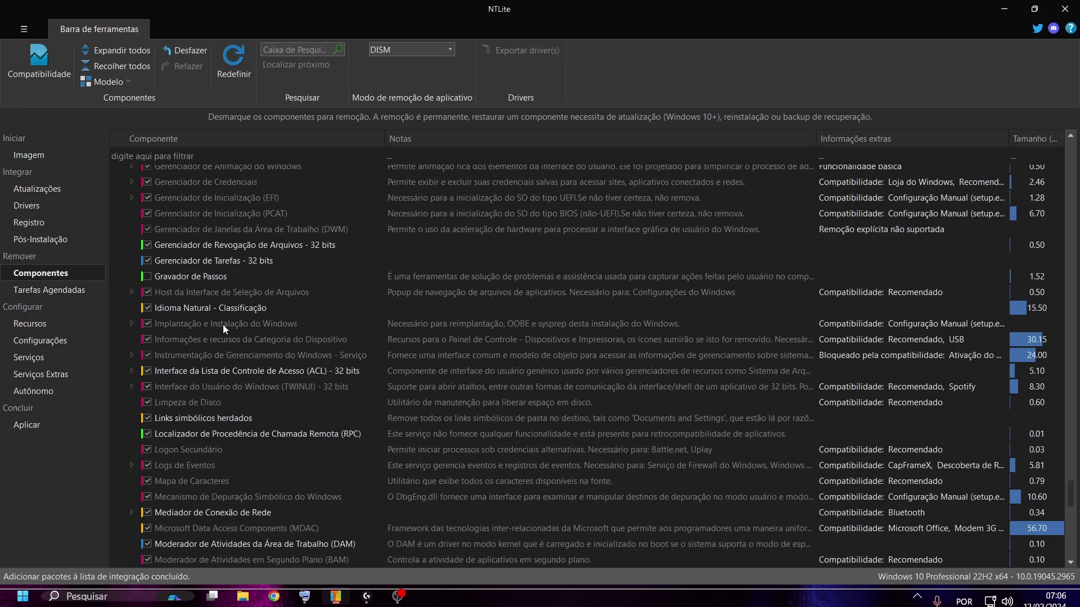
pyautogui.scroll(-7, 223, 325)
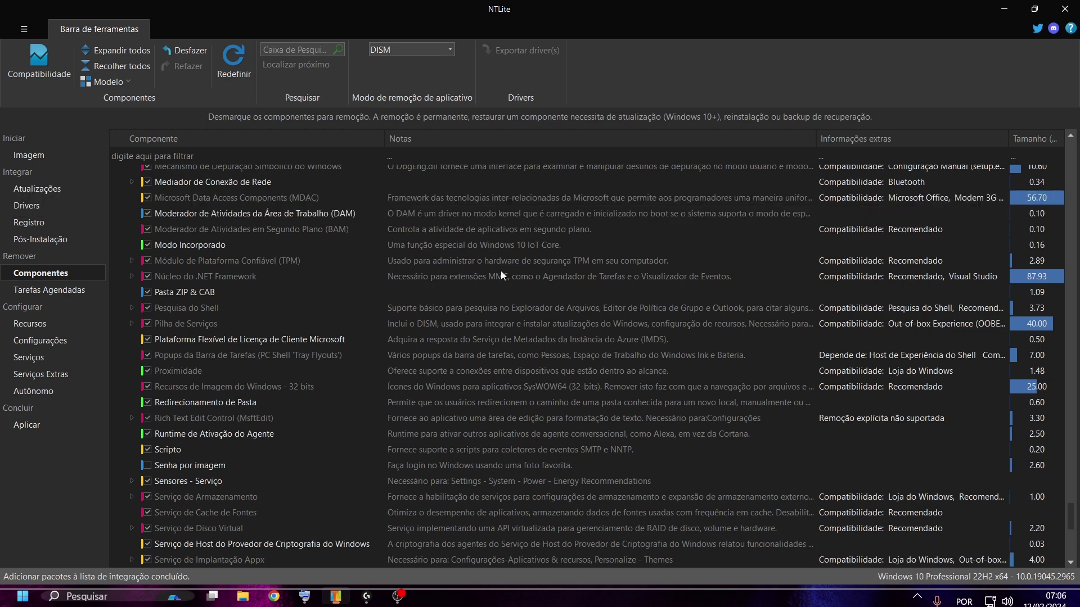
pyautogui.scroll(-8, 467, 424)
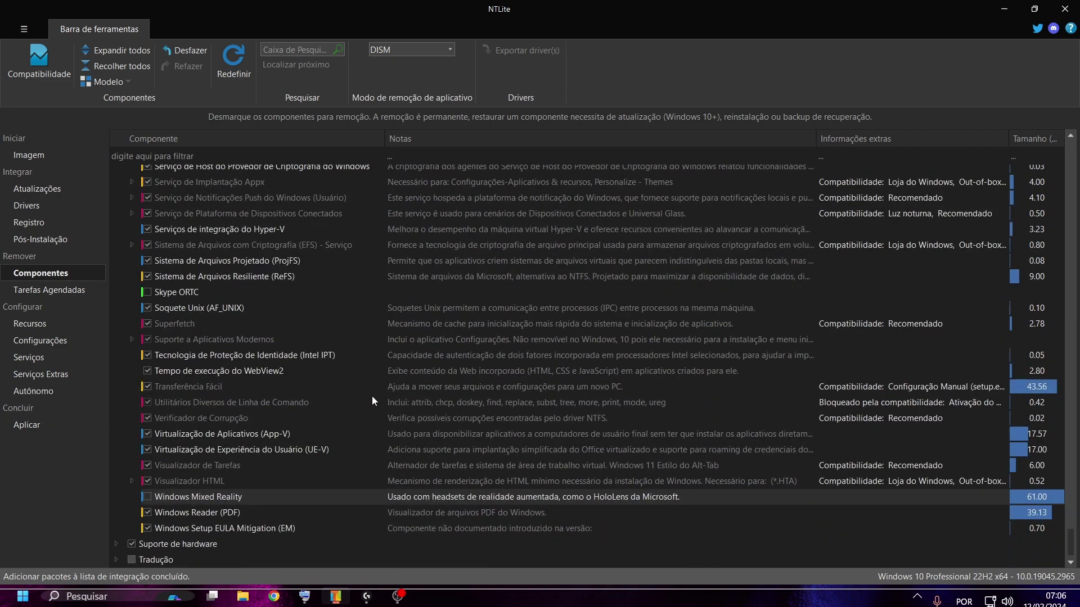
pyautogui.click(119, 545)
pyautogui.scroll(-5, 337, 363)
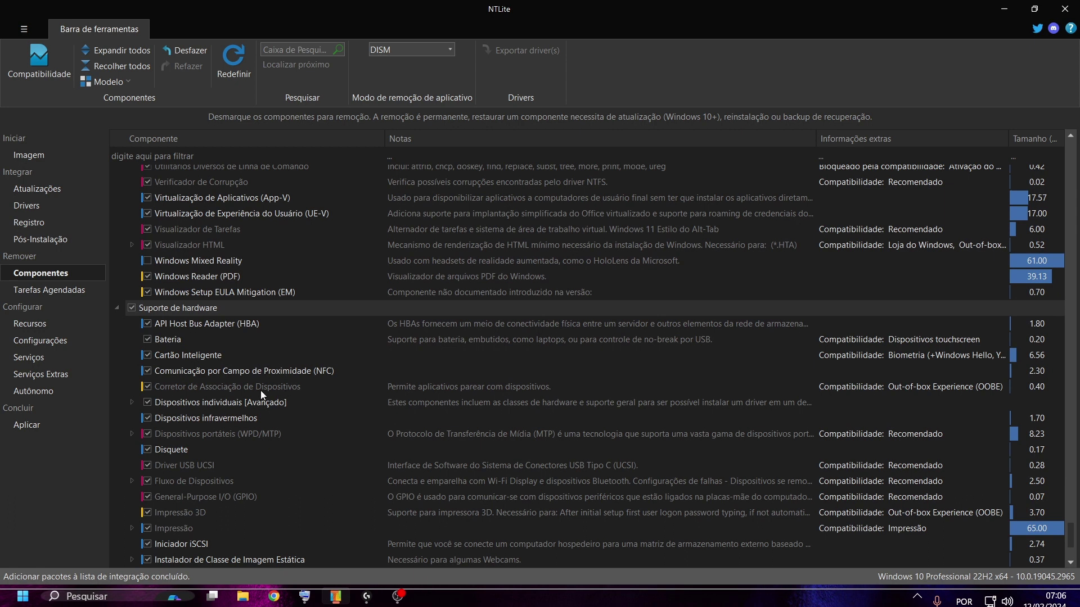
pyautogui.click(149, 451)
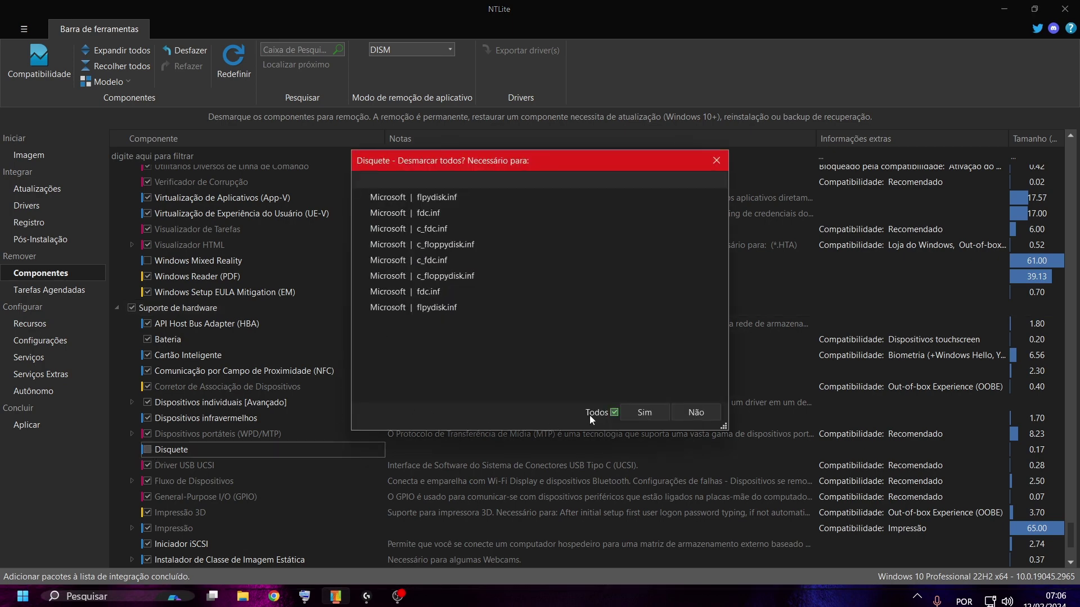
pyautogui.click(636, 413)
# Mark the Suporte de hardware components Impressão 3D and Periféricos de Jogos (Xbox GIP) for removal.
pyautogui.scroll(-3, 352, 385)
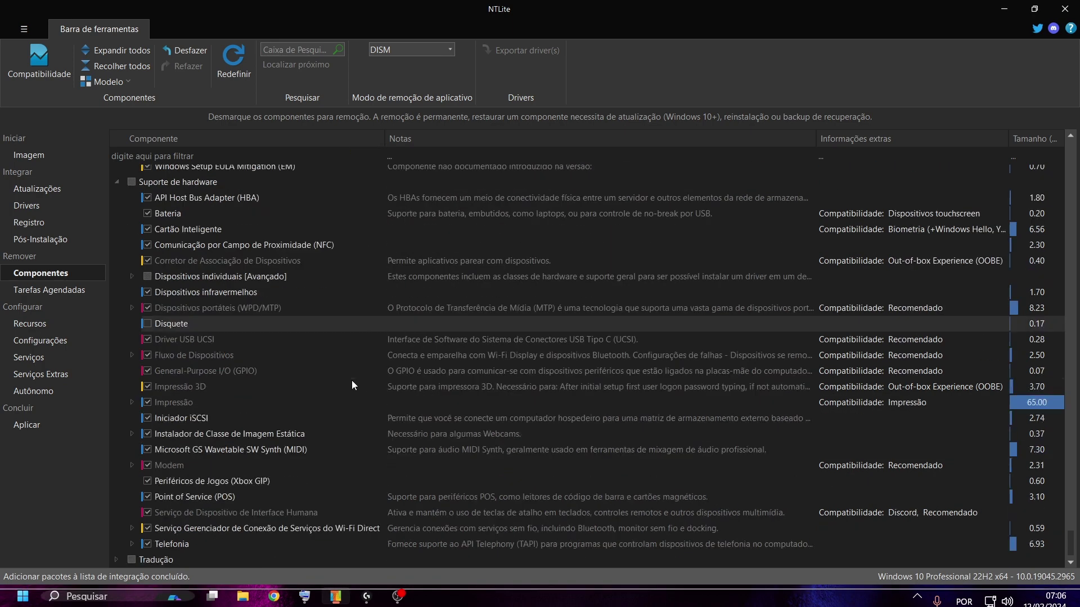
pyautogui.click(147, 386)
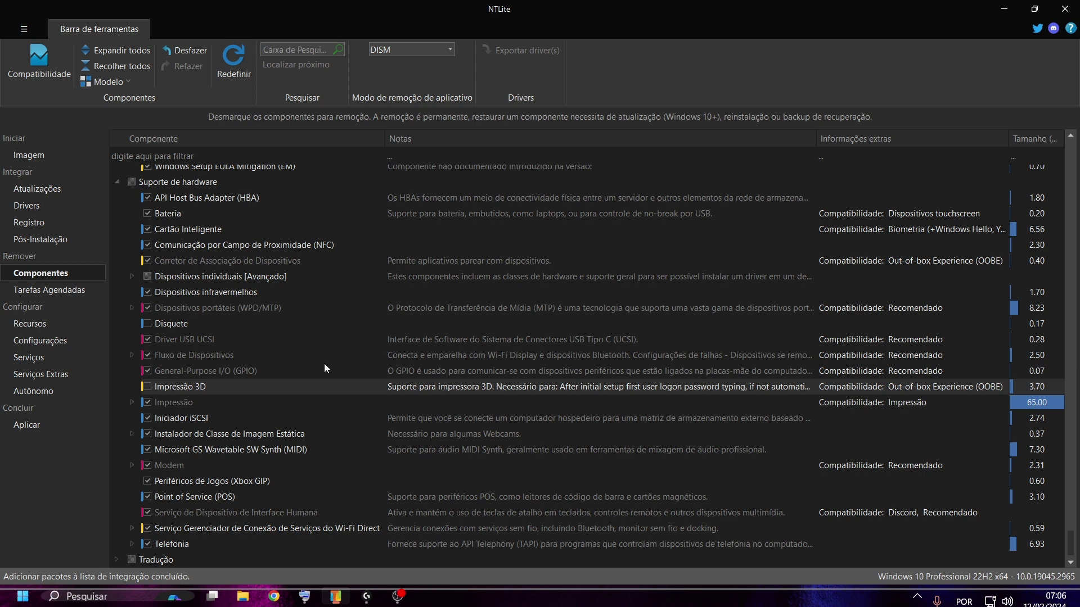
pyautogui.click(148, 481)
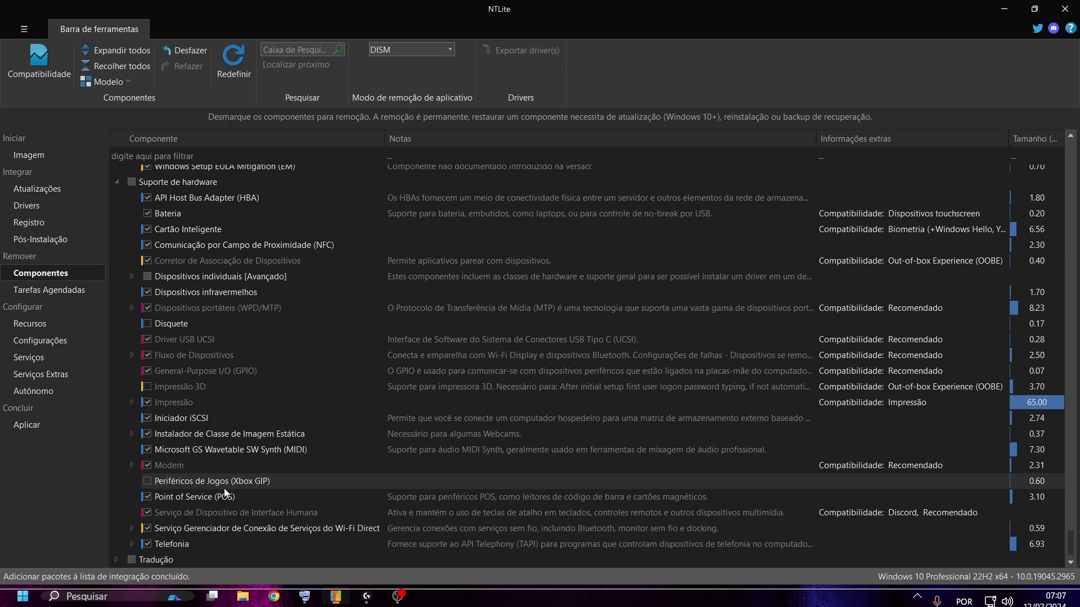
# Under Idioma in the Tradução group, mark the languages Arábico, Amárico and Búlgaro for removal.
pyautogui.click(119, 556)
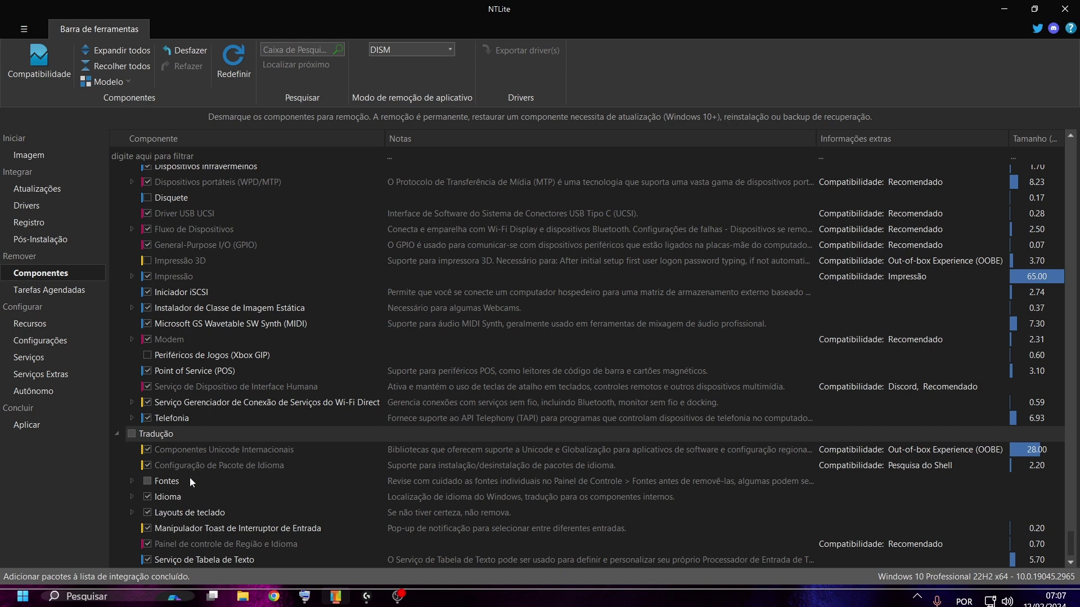
pyautogui.click(133, 495)
pyautogui.scroll(-5, 253, 427)
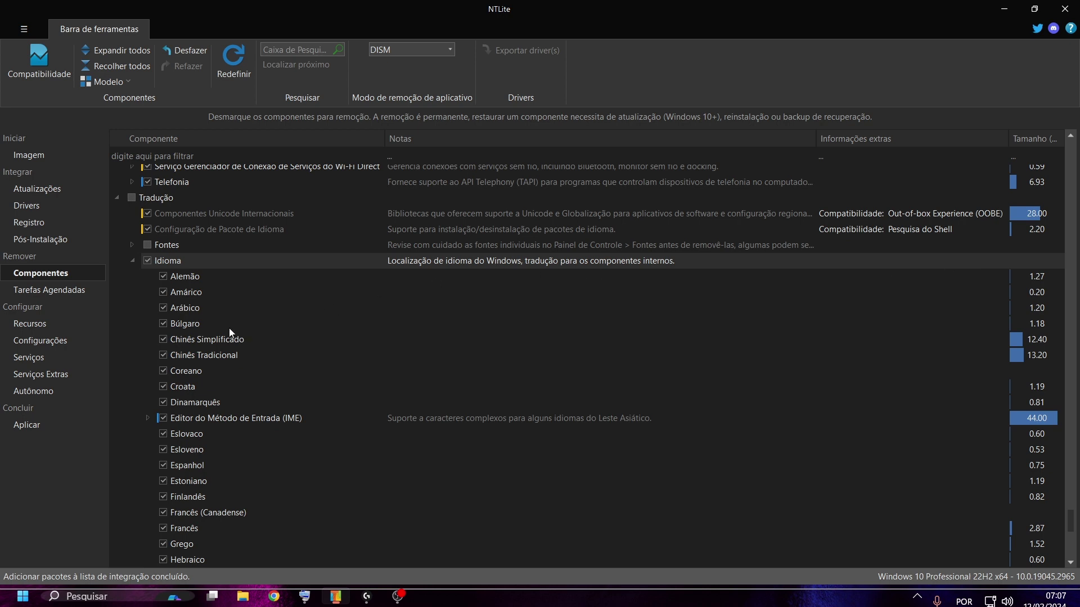
pyautogui.click(147, 261)
pyautogui.click(164, 307)
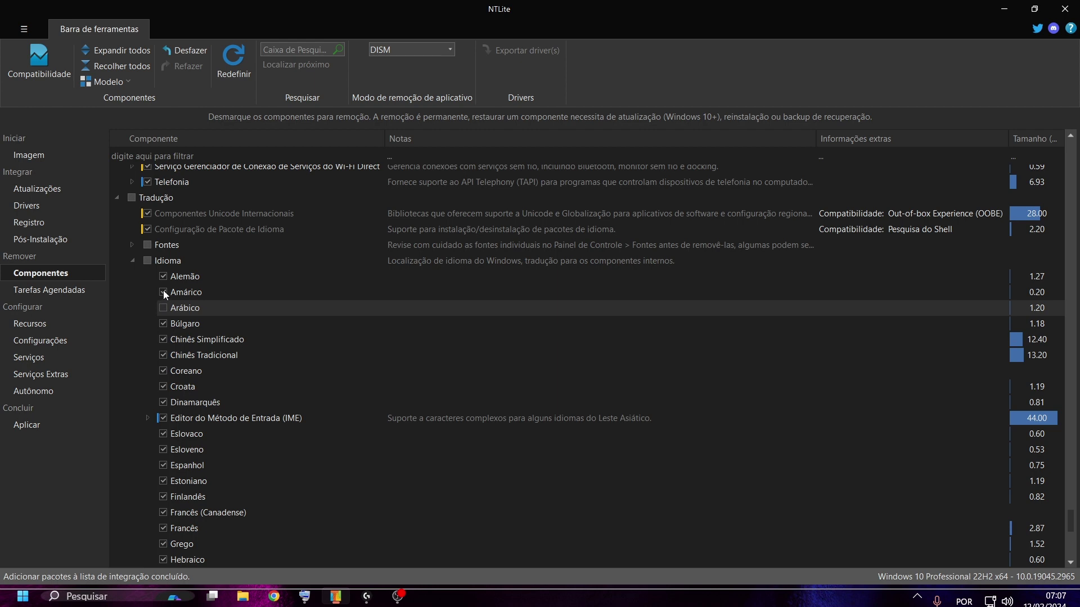
pyautogui.click(163, 293)
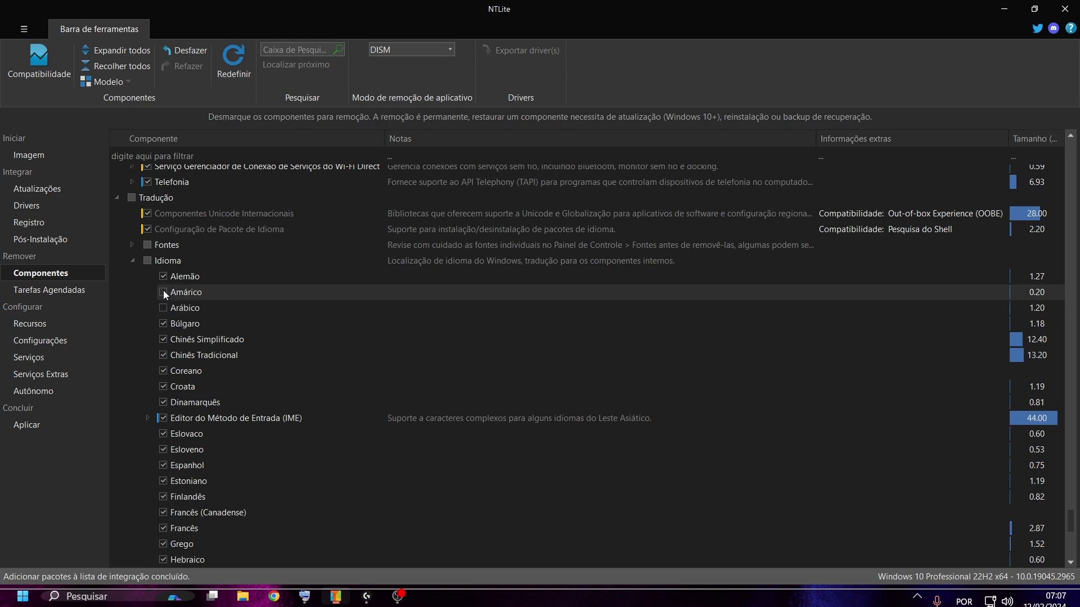
pyautogui.click(161, 323)
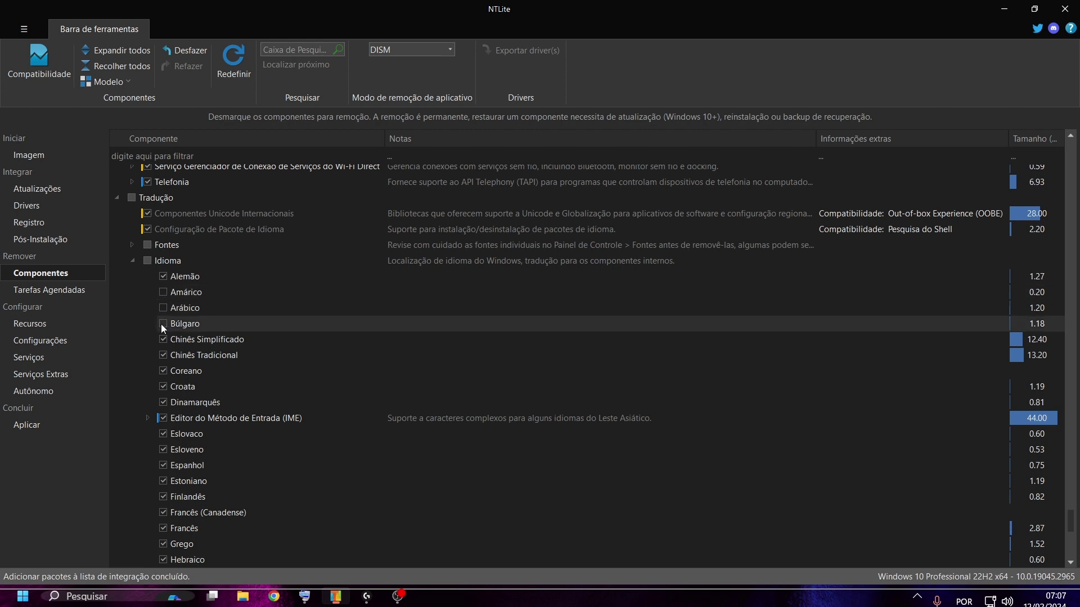
# Mark the languages Coreano, together with its dependent Coreano (IME), and Croata for removal.
pyautogui.click(163, 371)
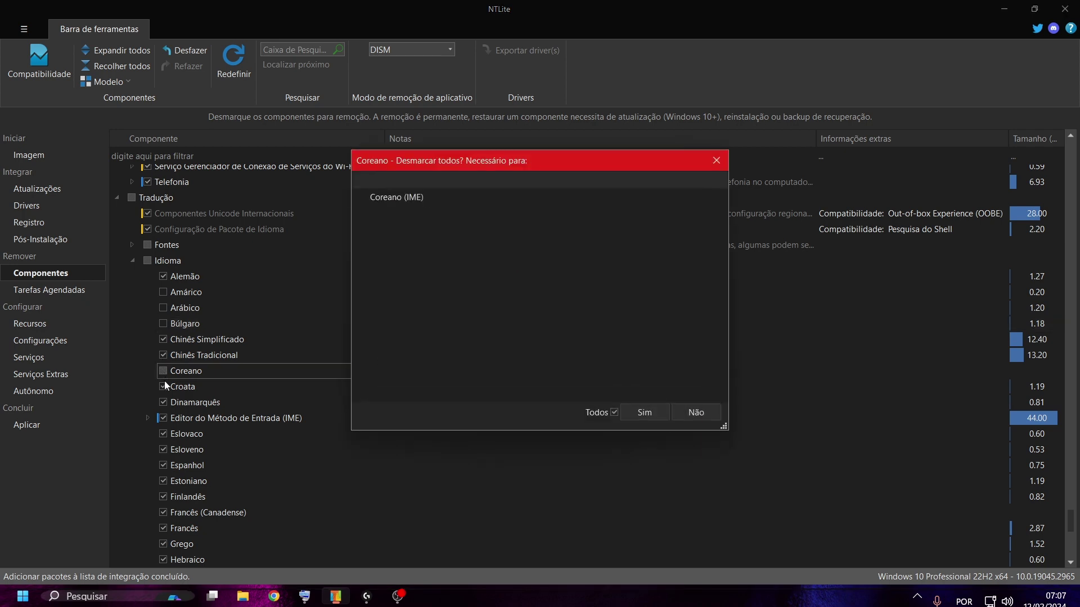
pyautogui.click(643, 414)
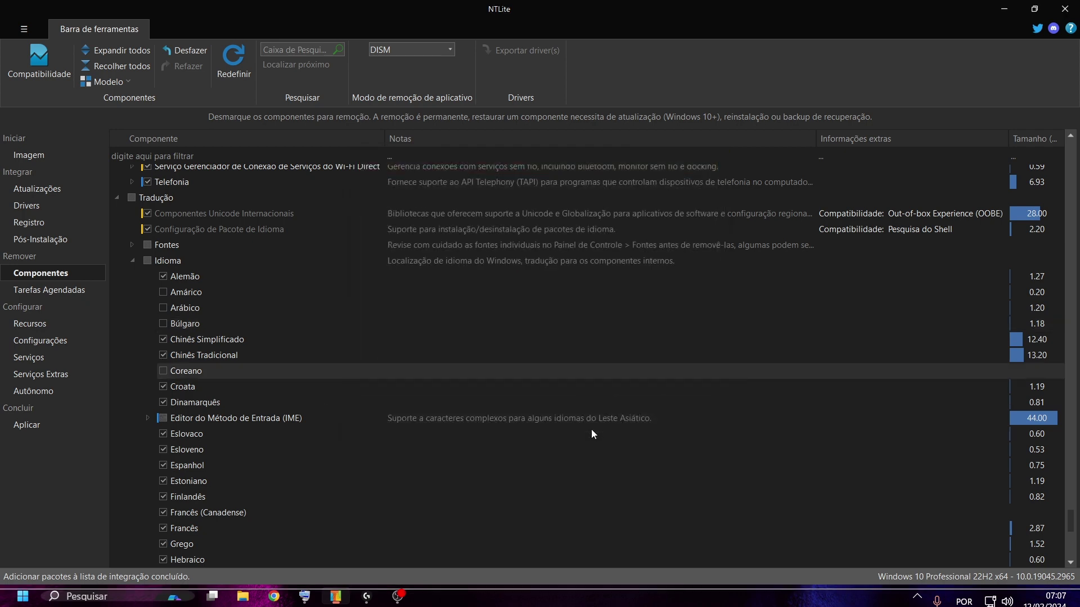
pyautogui.click(164, 387)
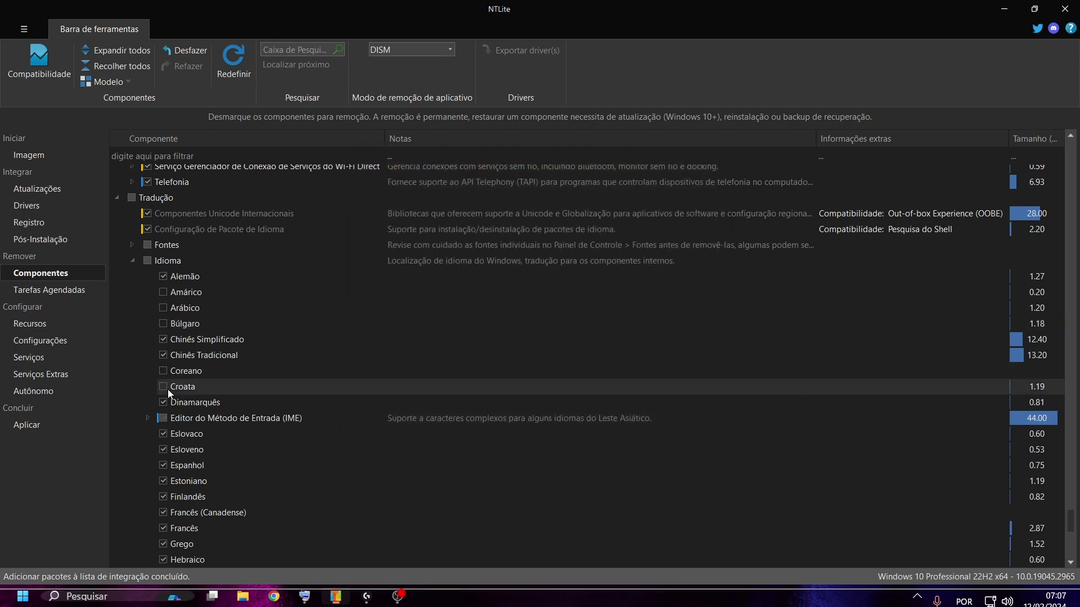
# Mark the languages Eslovaco, Estoniano, Finlandês and Francês (Canadense) for removal.
pyautogui.scroll(-2, 183, 405)
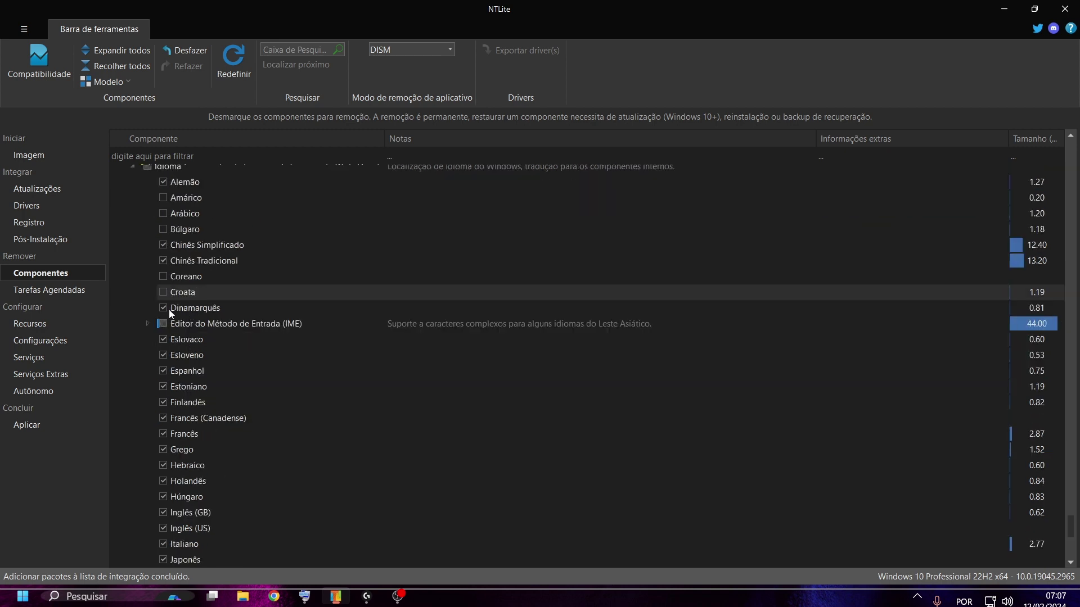
pyautogui.click(163, 339)
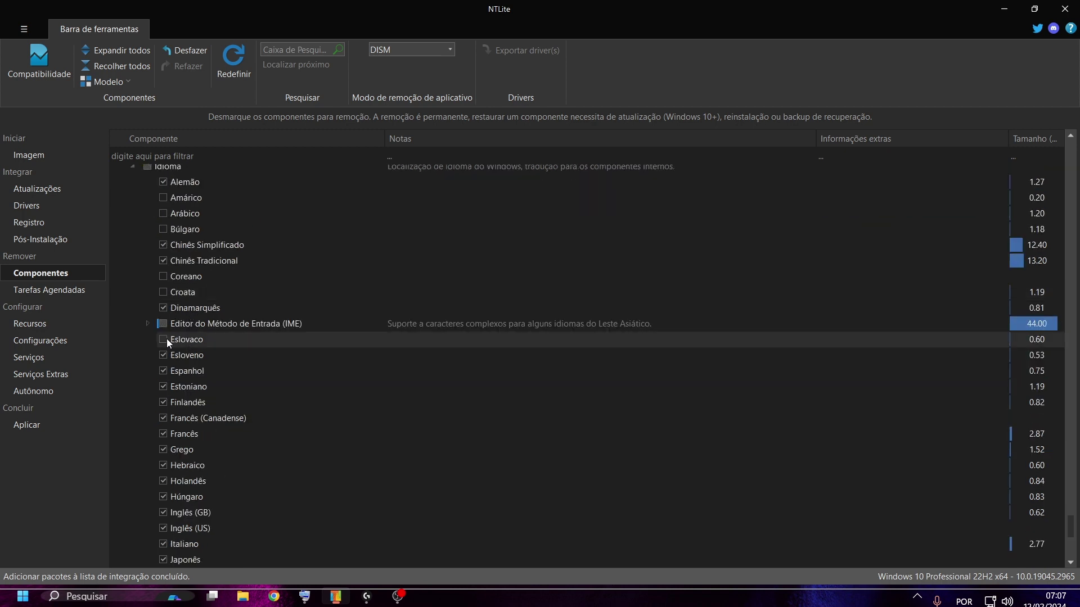
pyautogui.click(164, 386)
pyautogui.click(164, 402)
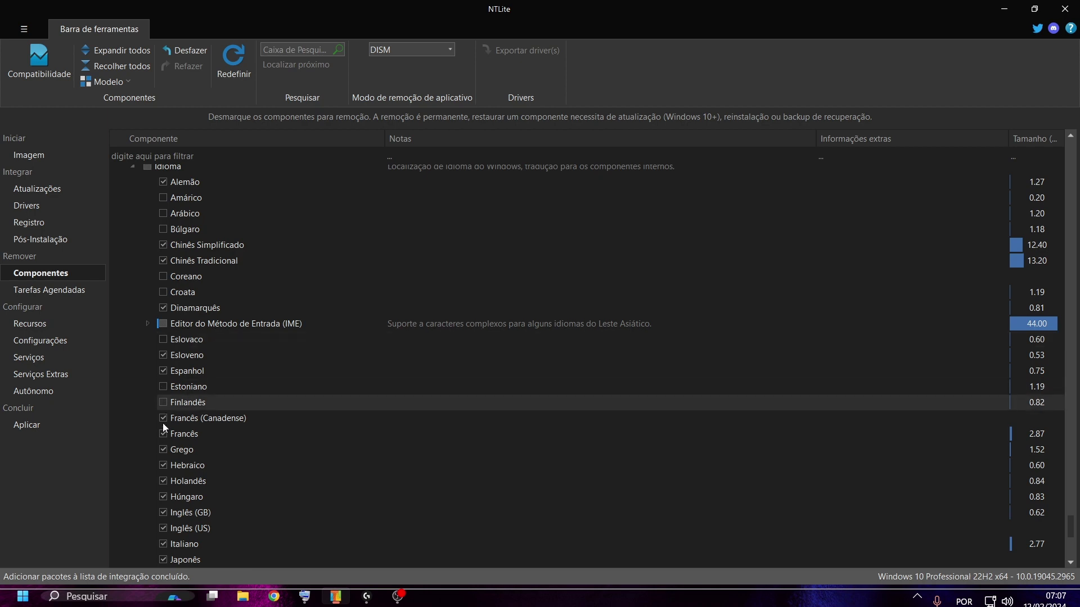
pyautogui.click(163, 419)
# Mark the languages Grego, Hebraico and Húngaro for removal, but keep Italiano.
pyautogui.scroll(-3, 166, 420)
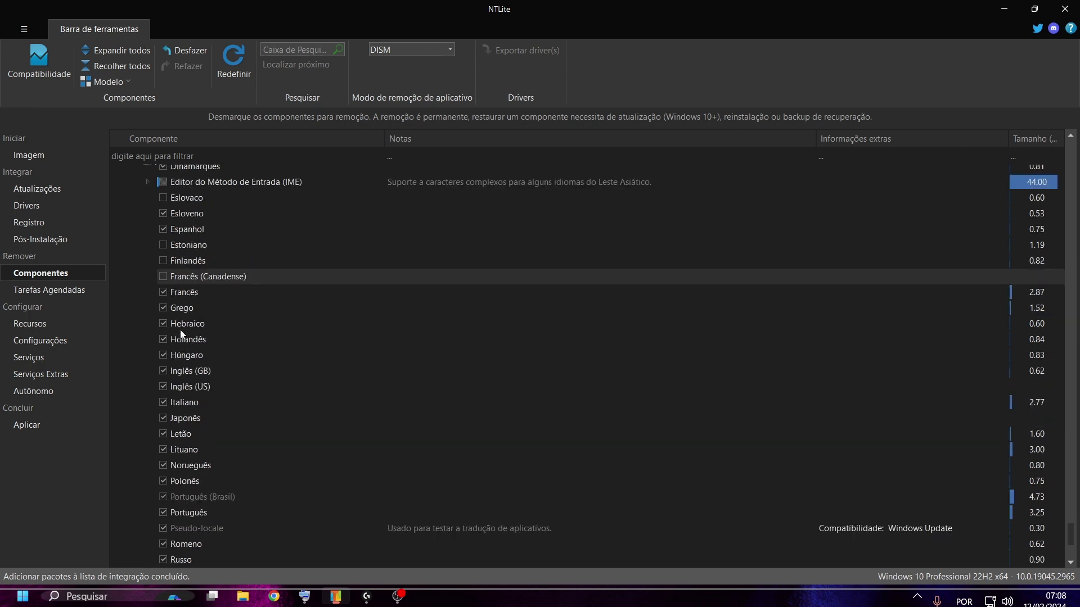
pyautogui.click(170, 311)
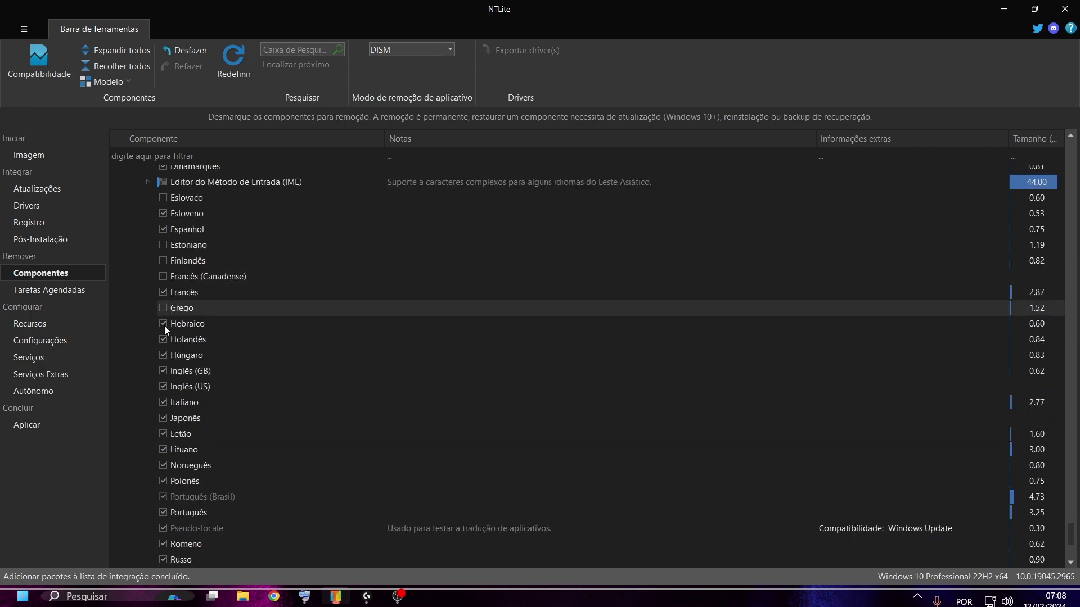
pyautogui.click(164, 325)
pyautogui.click(163, 355)
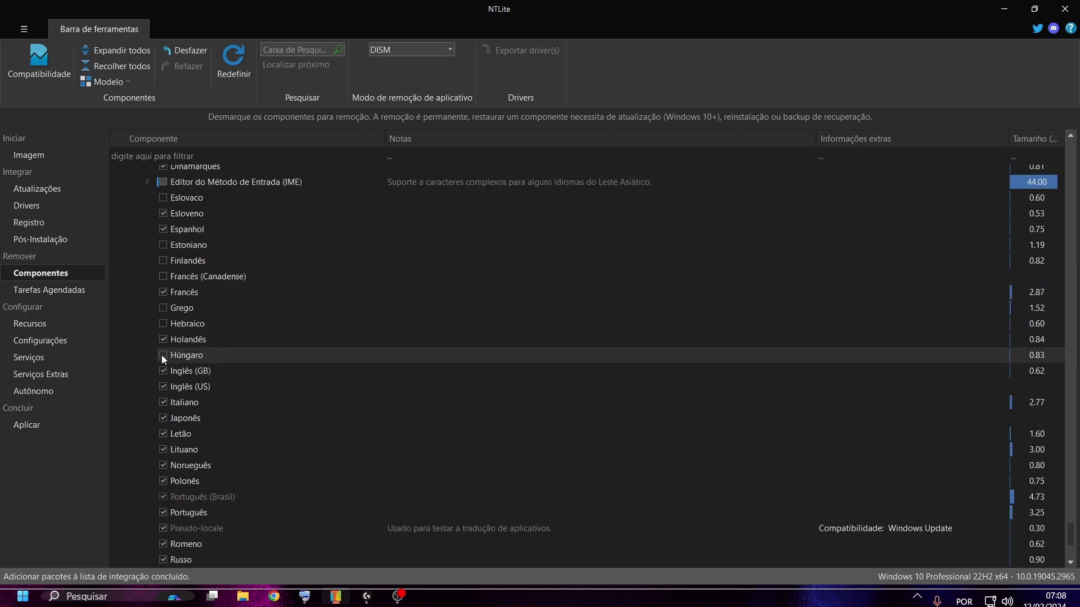
pyautogui.click(166, 400)
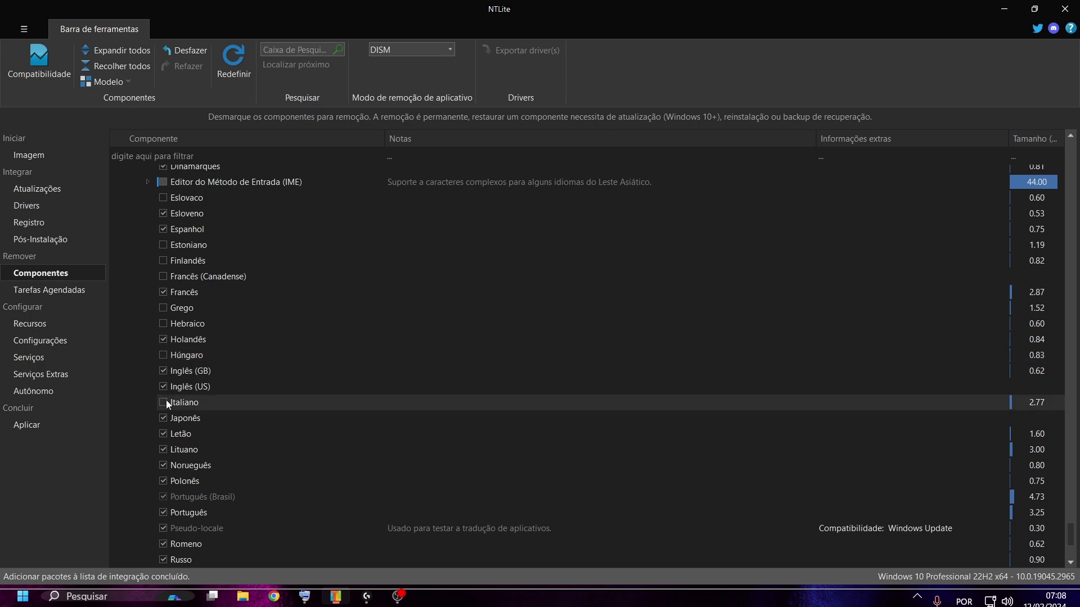
# Mark the languages Letão, Lituano, Norueguês and Polonês for removal.
pyautogui.click(163, 429)
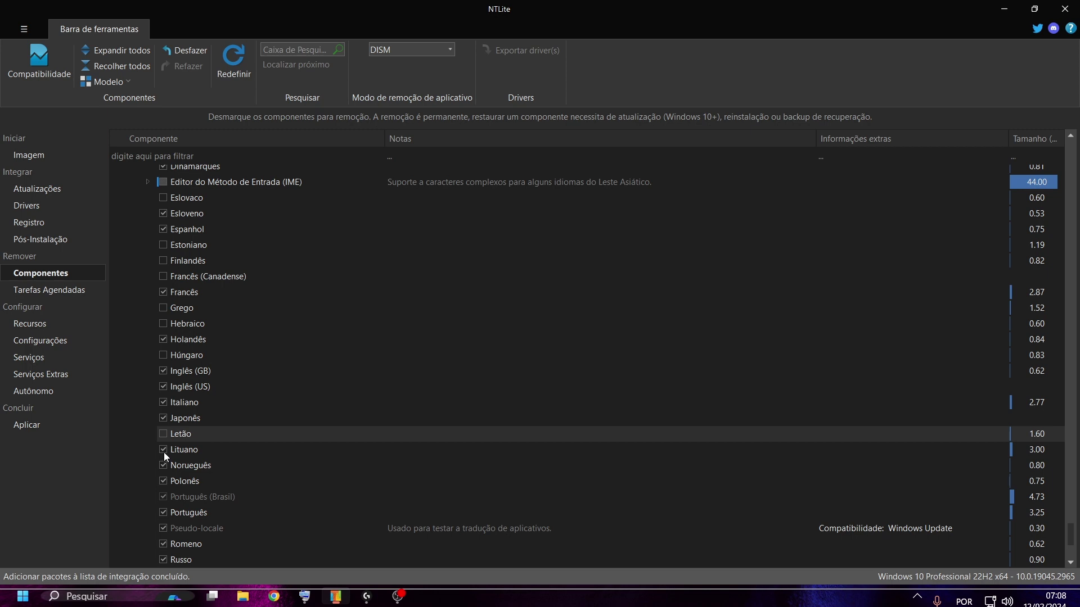
pyautogui.click(163, 449)
pyautogui.click(164, 466)
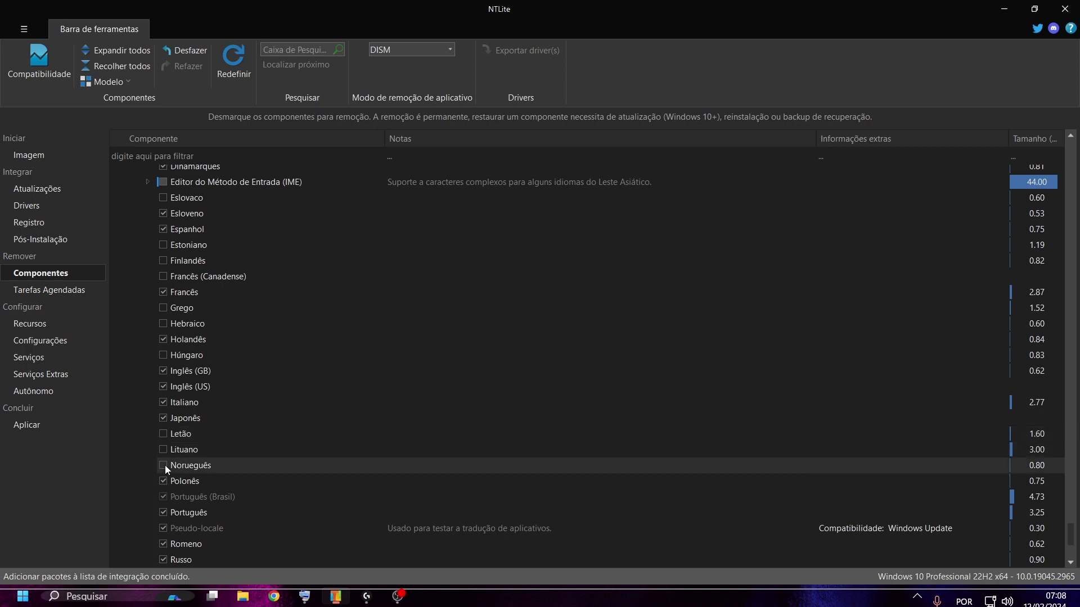
pyautogui.click(163, 481)
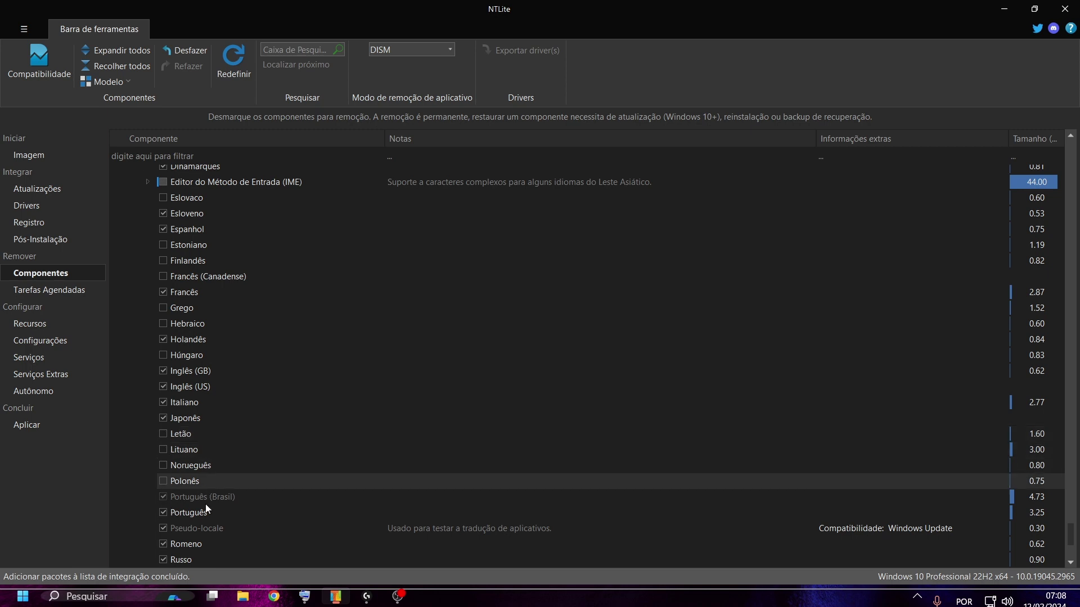
# Mark the languages Ucraniano, Turco, Tcheco, Tamil and Tailandês at the end of the Idioma list for removal.
pyautogui.scroll(-4, 168, 530)
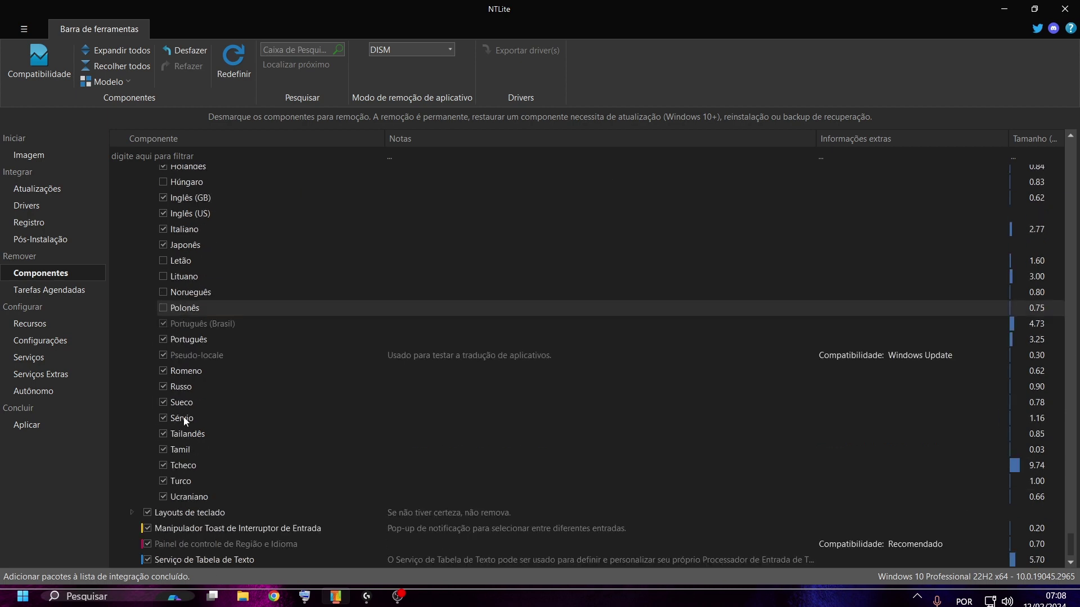
pyautogui.click(163, 497)
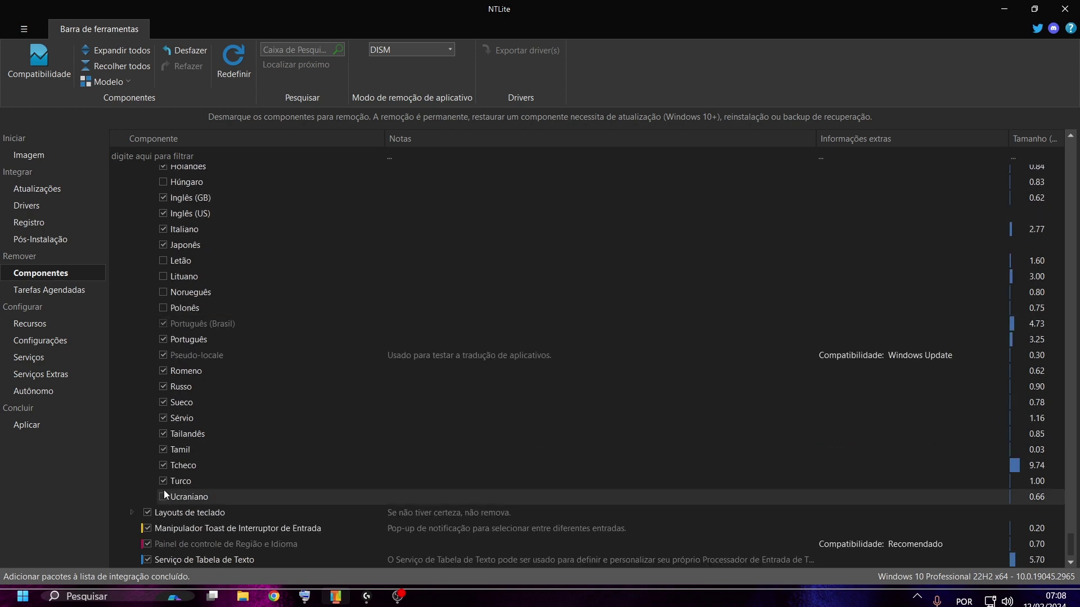
pyautogui.click(161, 482)
pyautogui.click(163, 467)
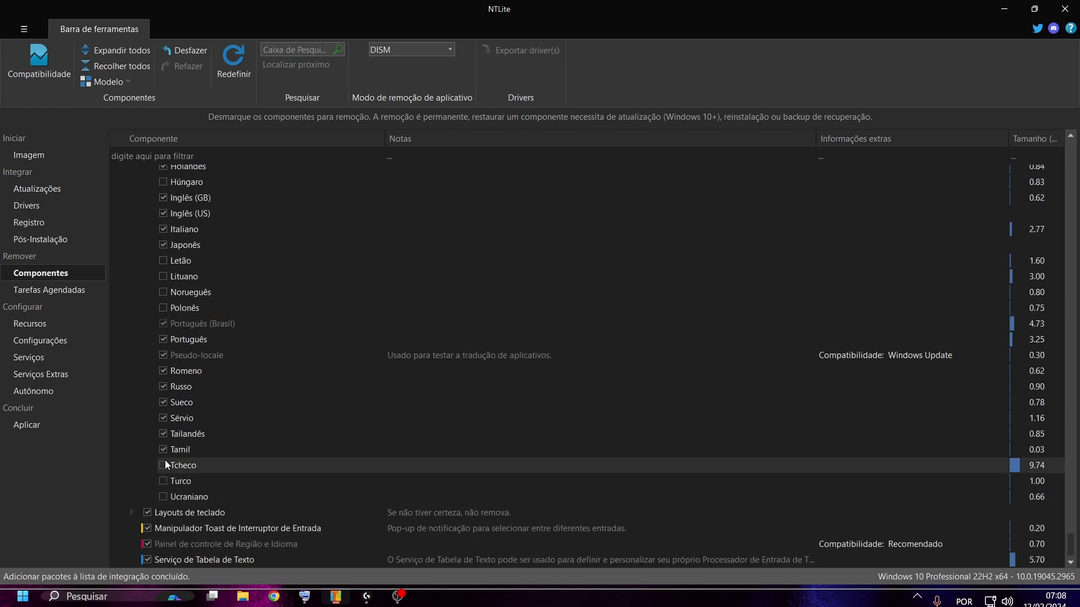
pyautogui.click(163, 450)
pyautogui.click(163, 432)
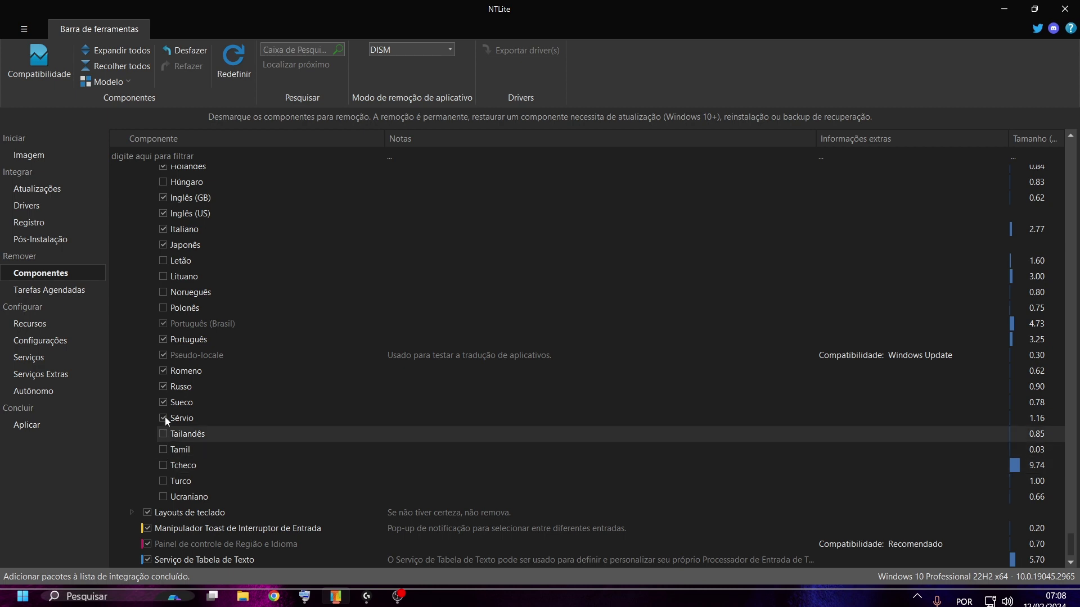
# Mark the languages Sérvio and Romeno for removal in the Idioma list.
pyautogui.click(164, 417)
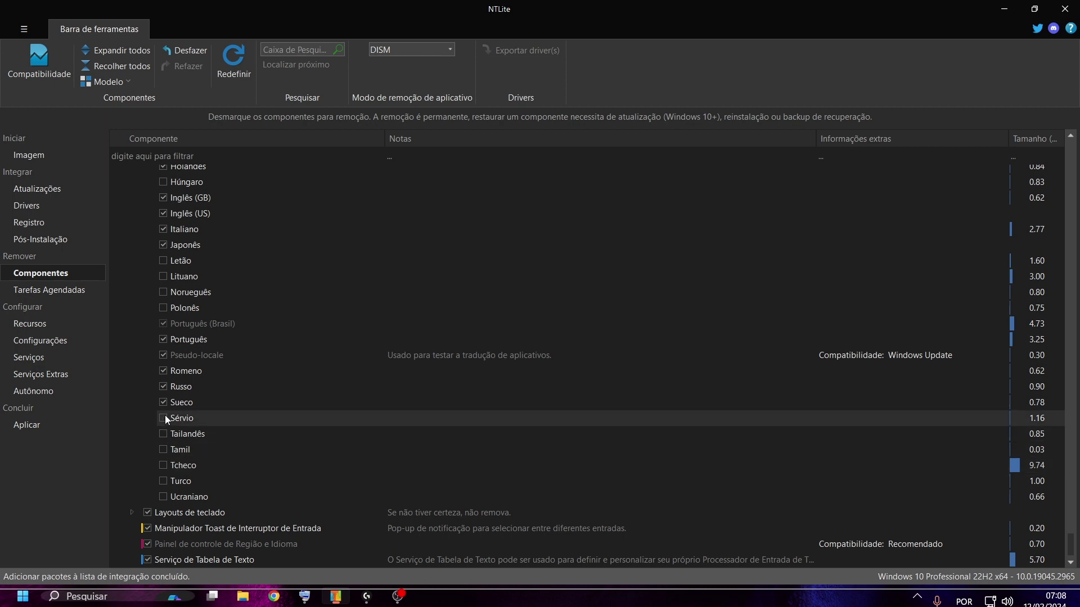
pyautogui.click(163, 371)
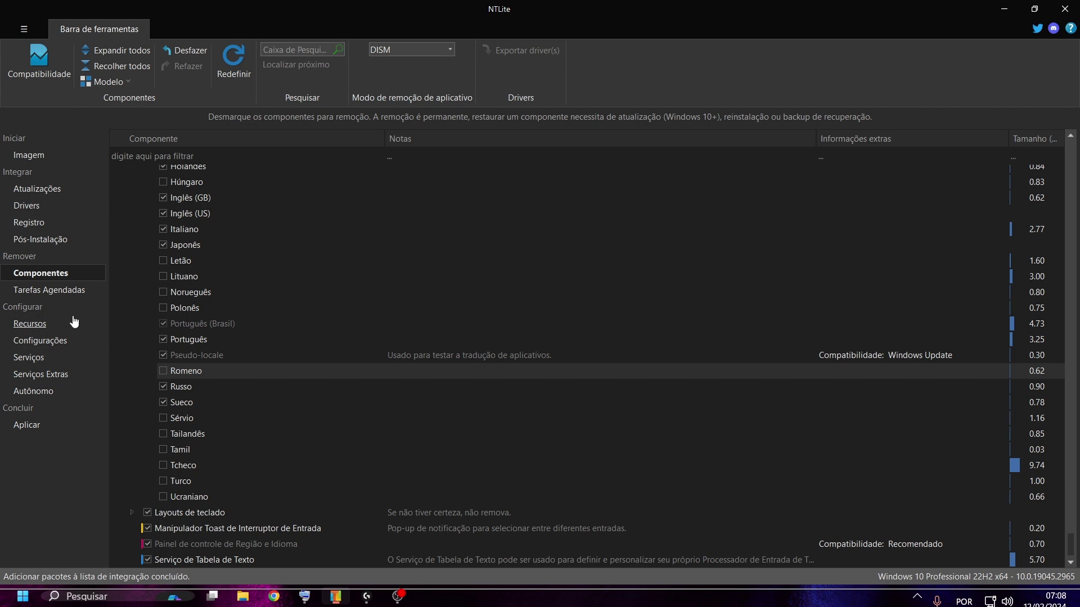
# Go to Tarefas Agendadas and review which scheduled tasks are set to Padrão or Remover, from DirectX through Workplace Join.
pyautogui.click(53, 289)
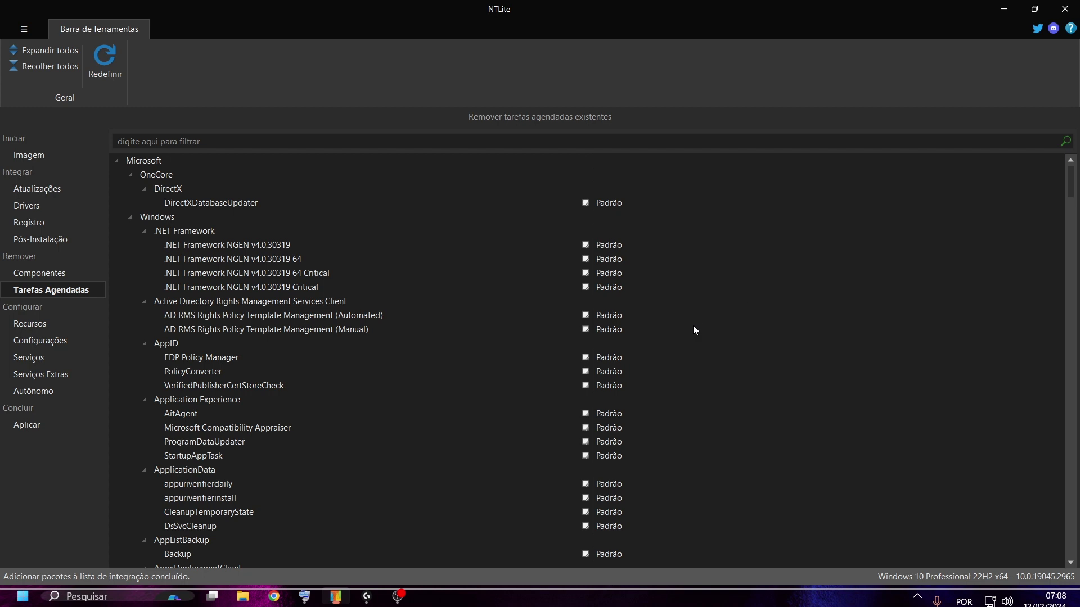
pyautogui.scroll(-2, 691, 336)
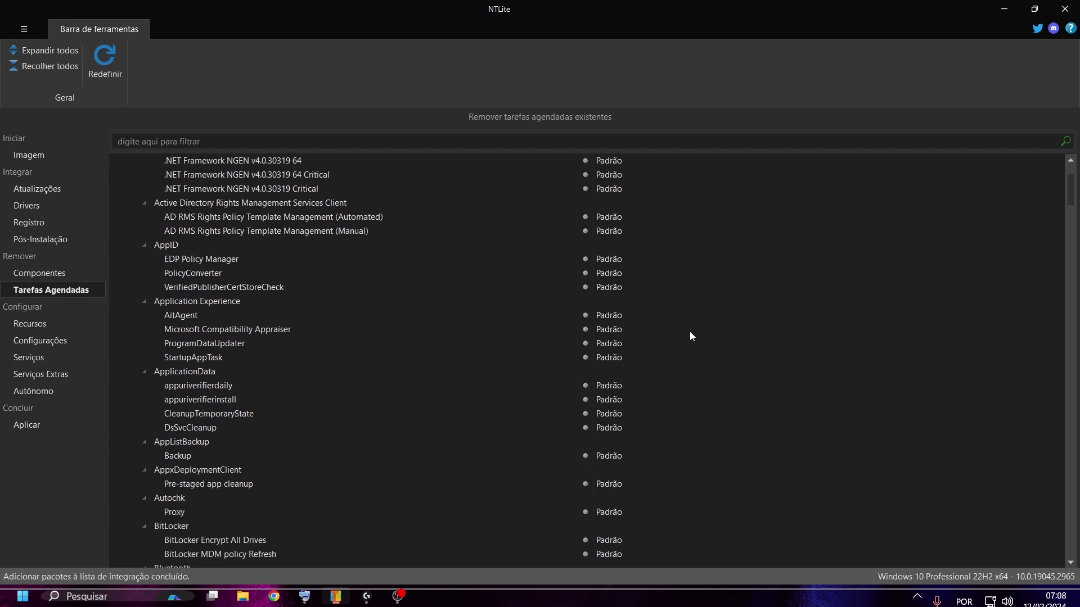
pyautogui.scroll(-2, 691, 336)
pyautogui.scroll(-2, 382, 449)
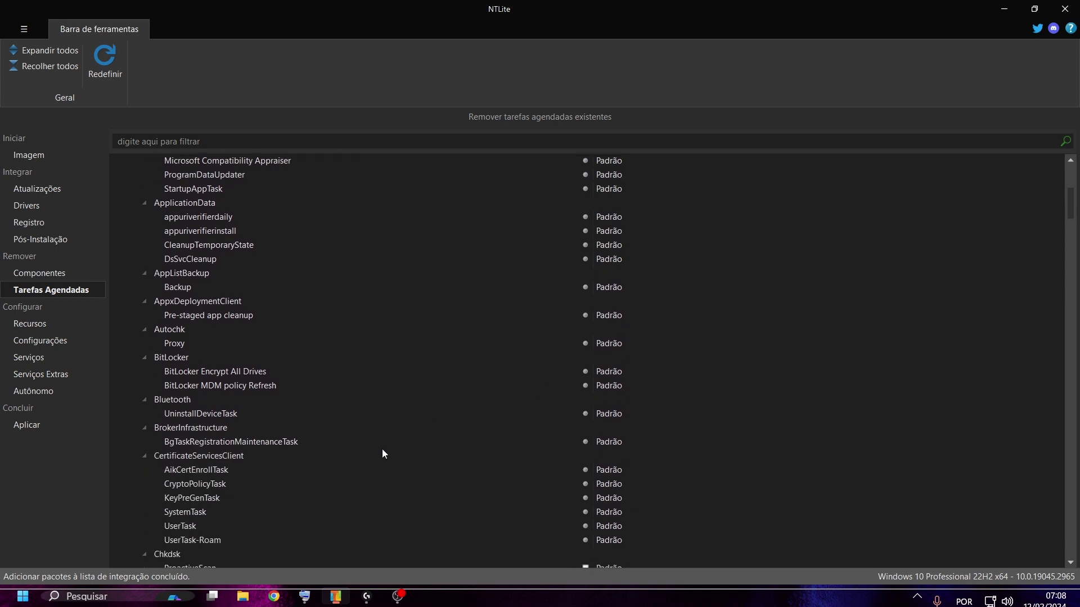
pyautogui.scroll(-1, 382, 449)
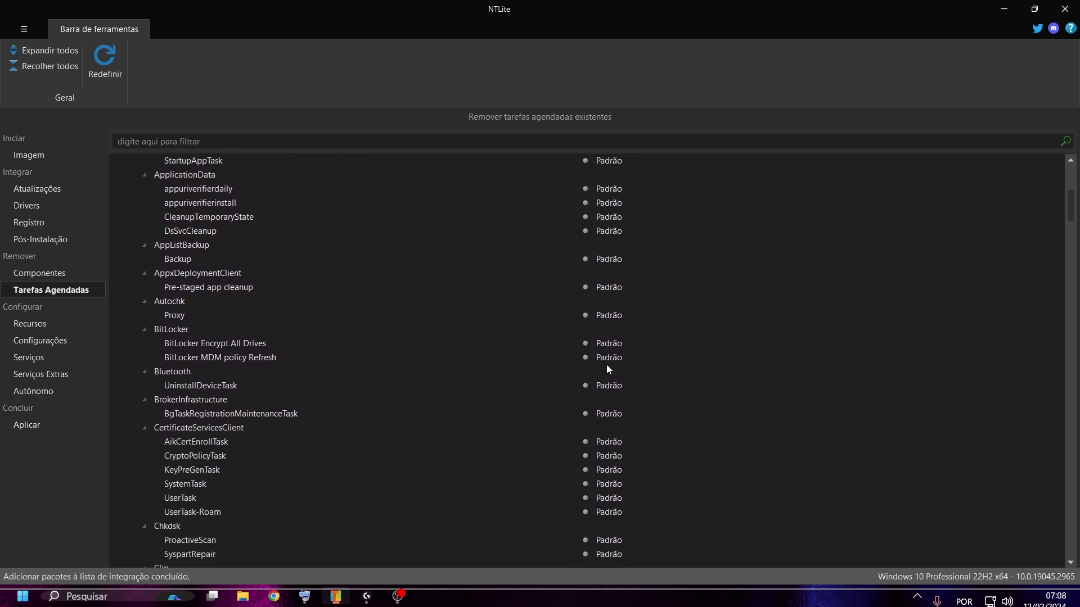
pyautogui.scroll(-3, 606, 370)
pyautogui.scroll(-7, 599, 378)
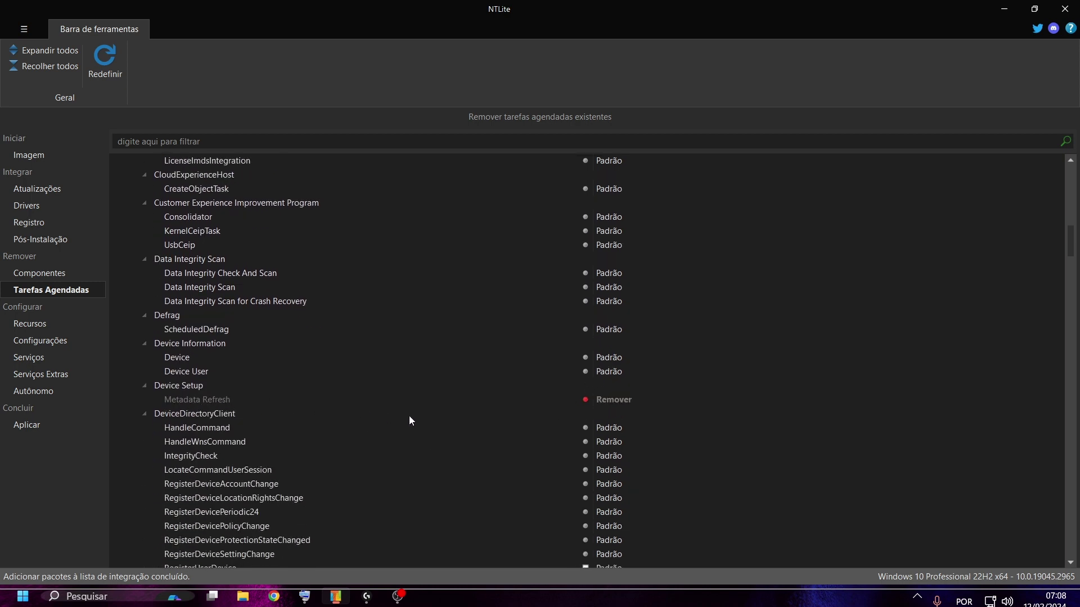
pyautogui.scroll(-5, 471, 414)
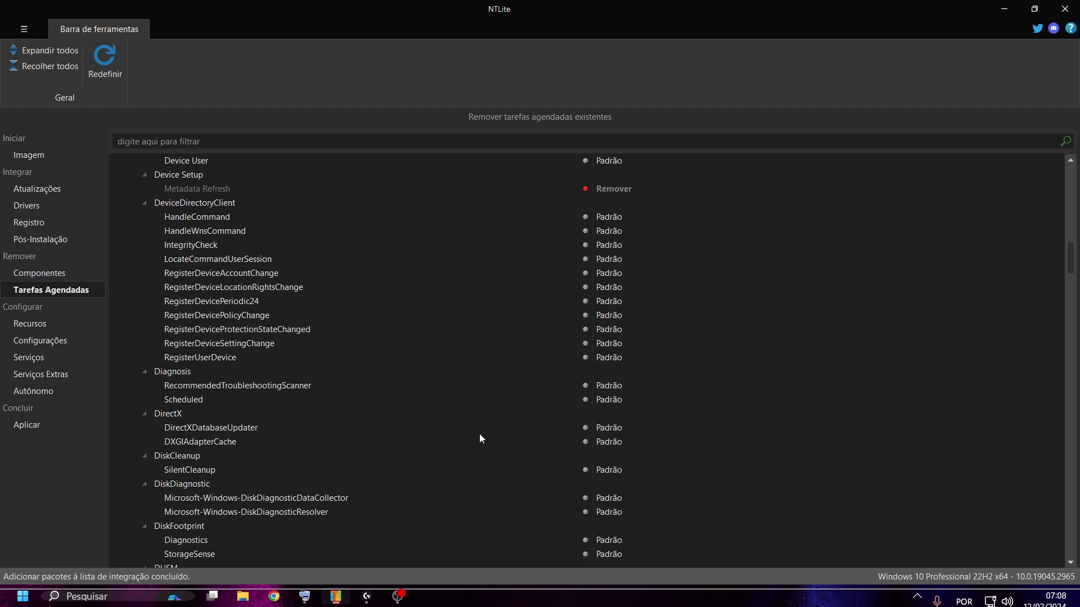
pyautogui.scroll(-8, 479, 437)
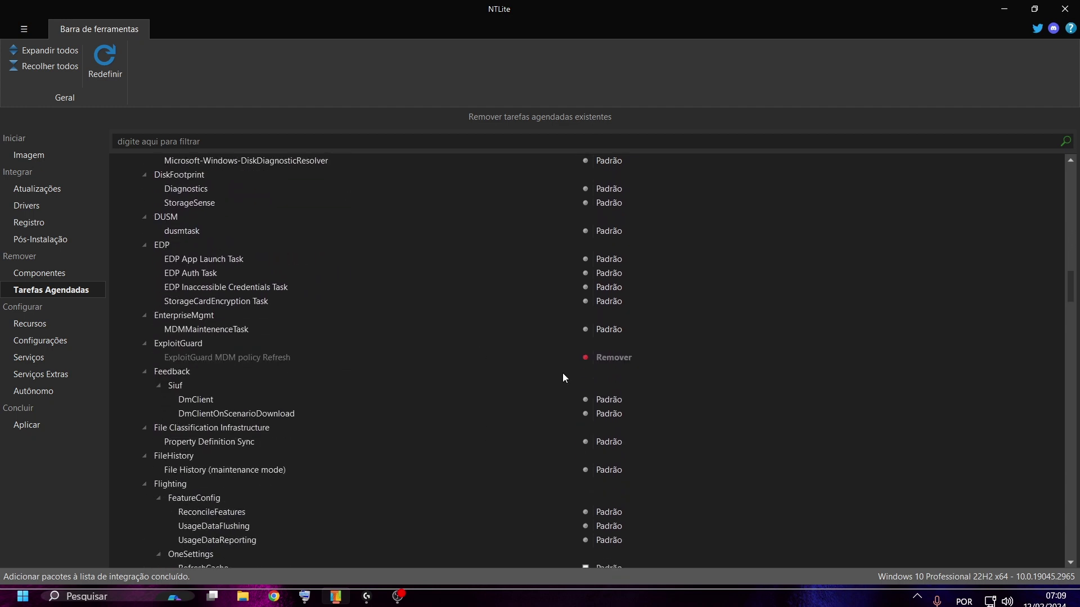
pyautogui.scroll(-7, 329, 393)
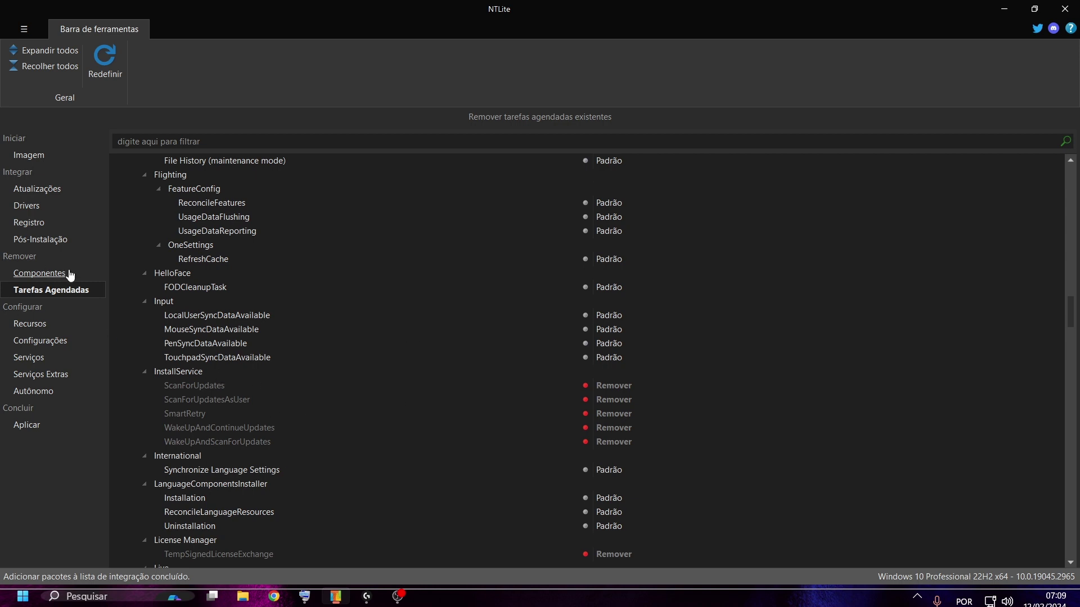
pyautogui.scroll(-7, 643, 433)
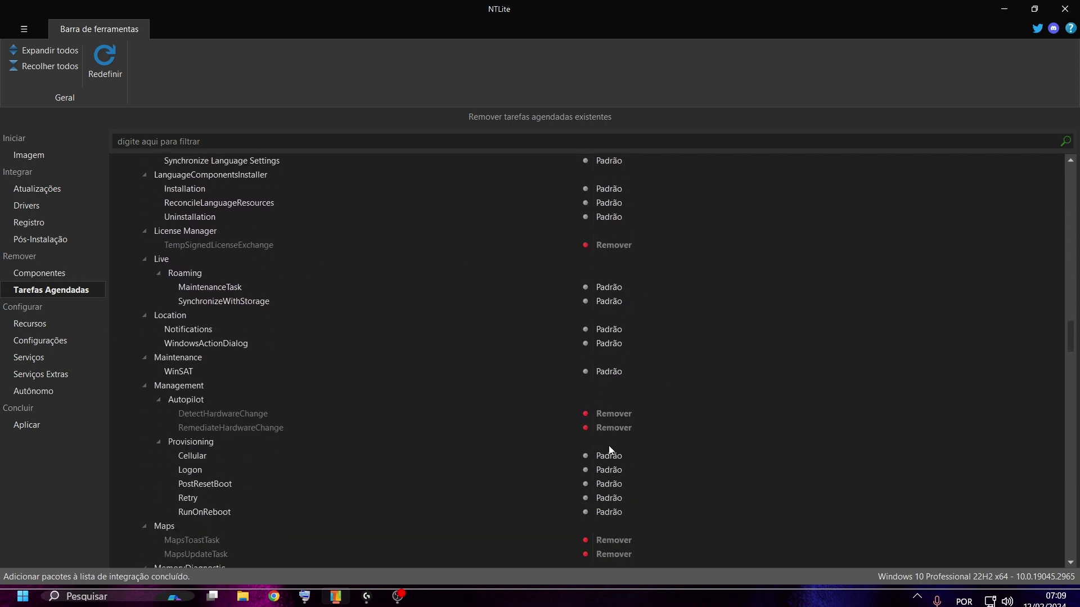
pyautogui.scroll(-3, 608, 445)
pyautogui.scroll(-3, 609, 445)
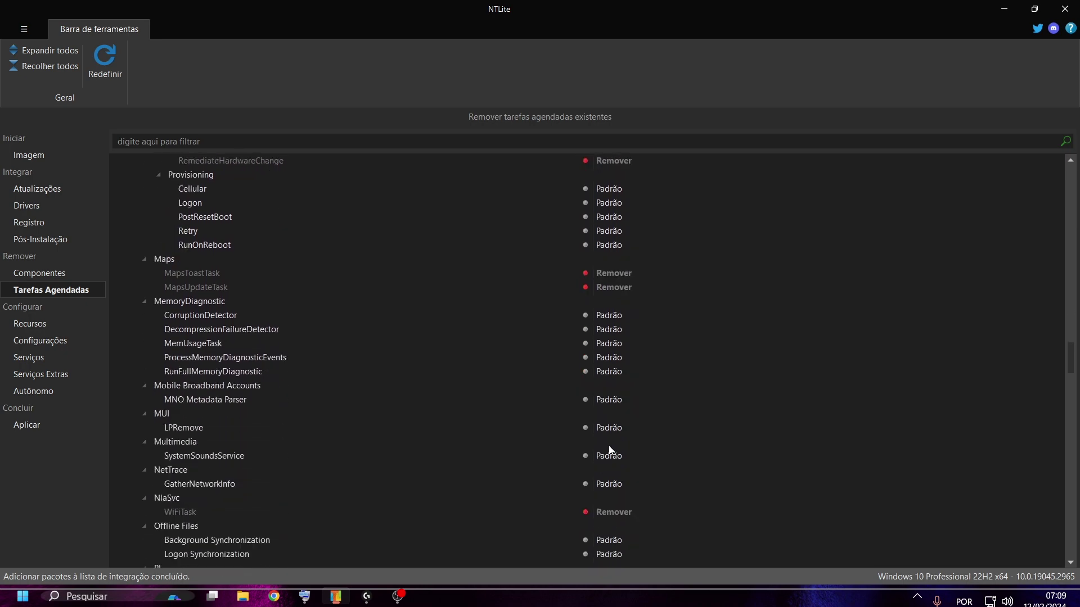
pyautogui.scroll(-10, 608, 446)
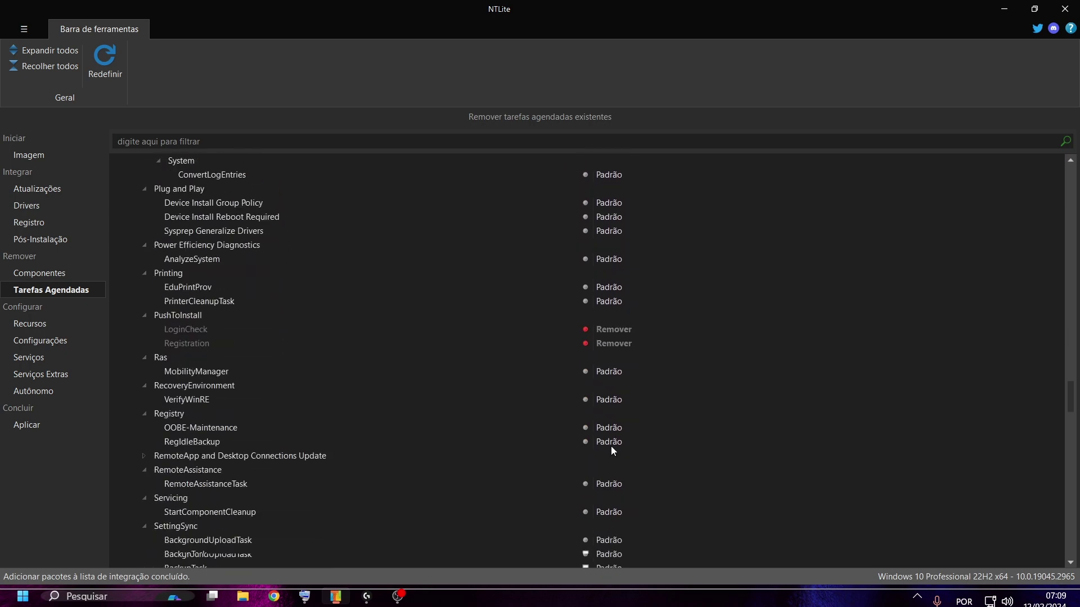
pyautogui.scroll(-13, 612, 447)
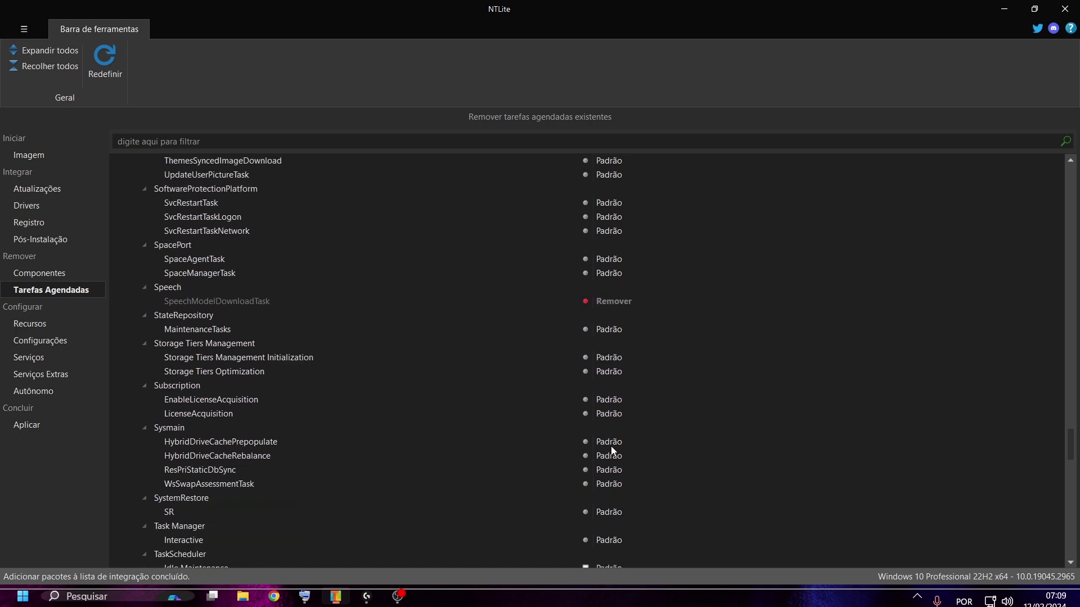
pyautogui.scroll(-3, 612, 450)
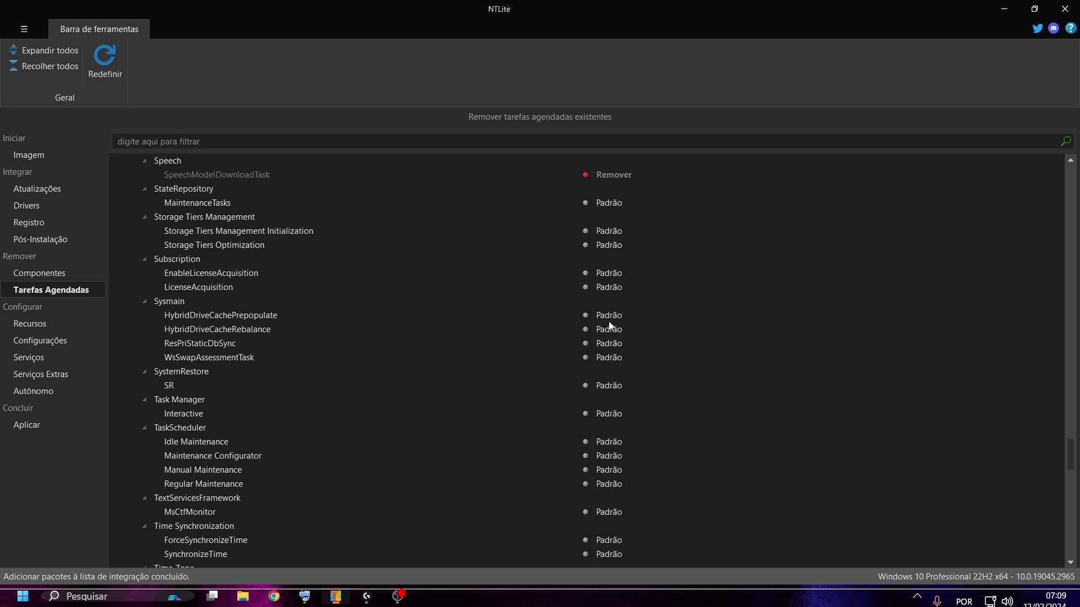
pyautogui.scroll(-4, 587, 391)
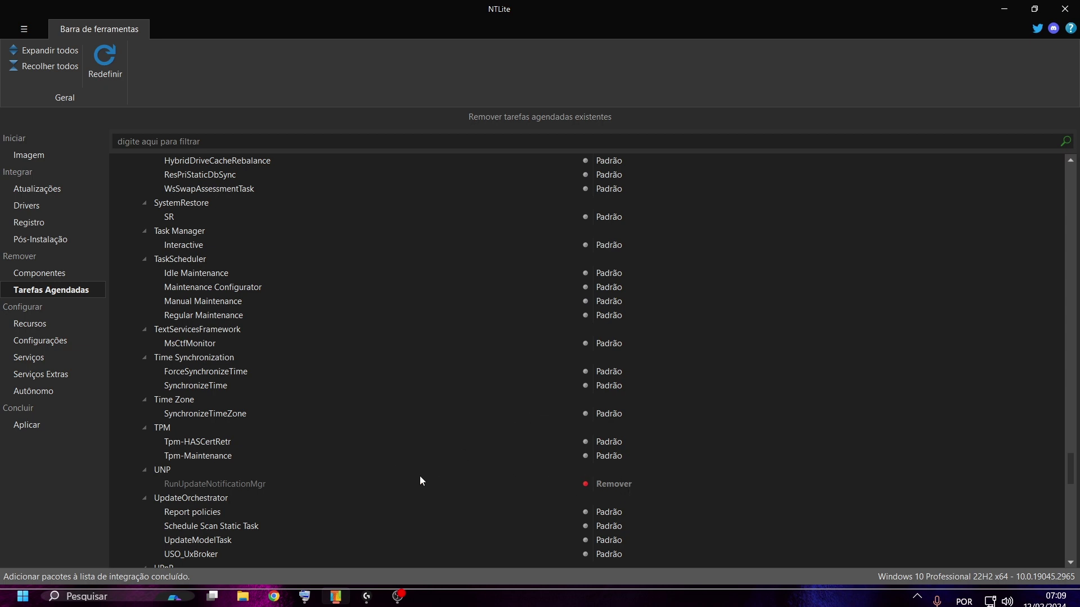
pyautogui.scroll(-6, 455, 434)
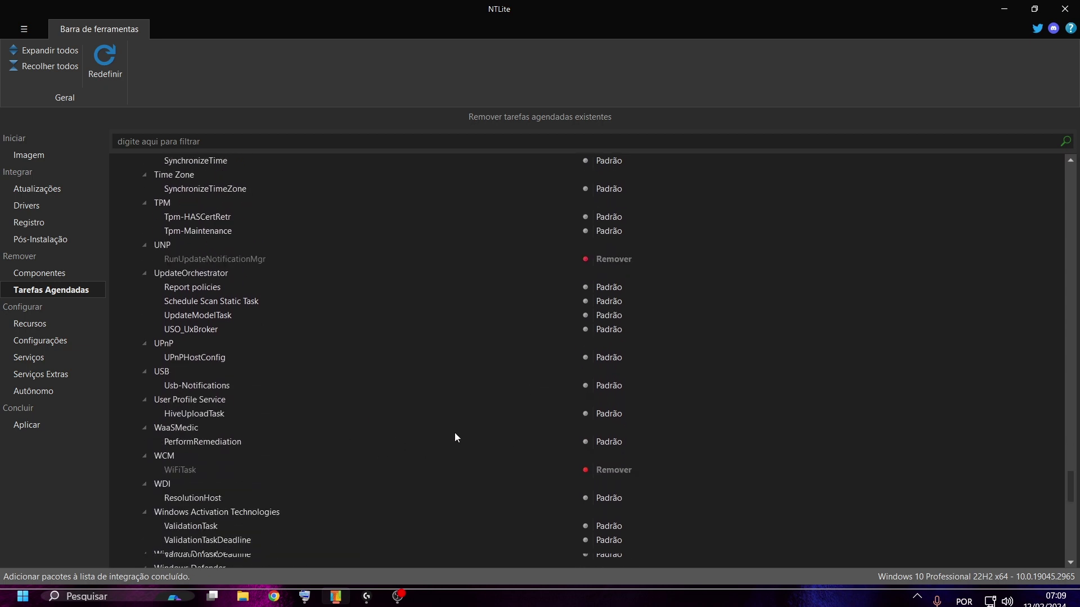
pyautogui.scroll(-5, 454, 433)
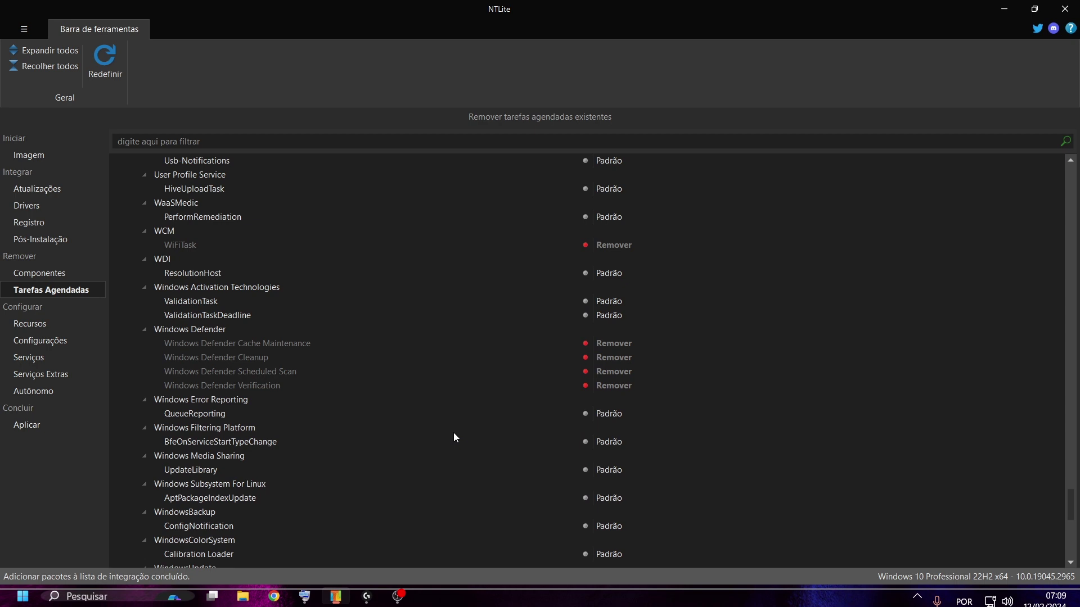
pyautogui.scroll(-3, 453, 434)
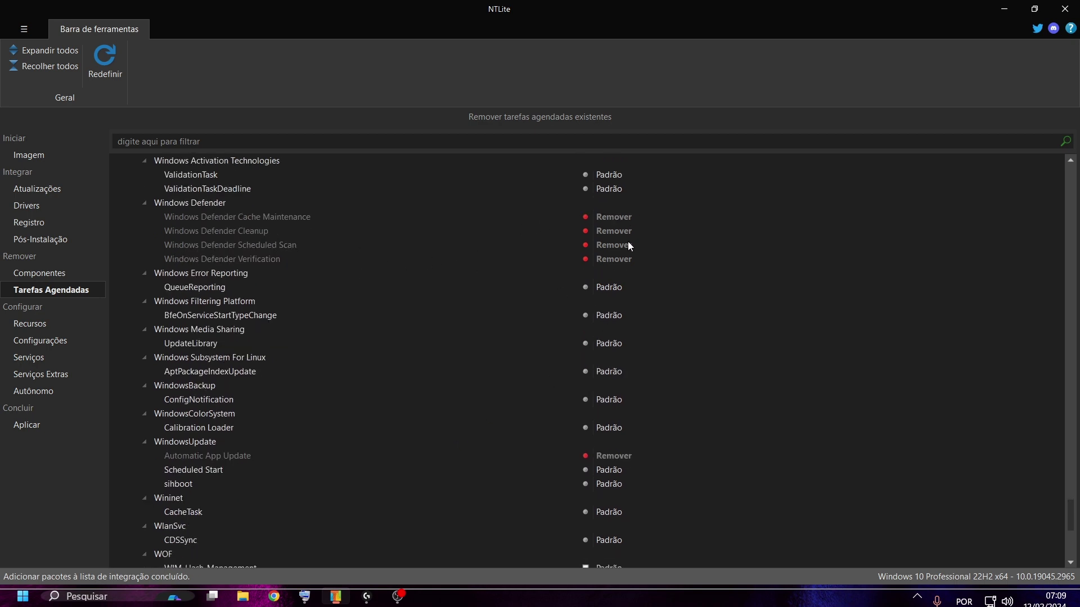
pyautogui.scroll(-7, 552, 436)
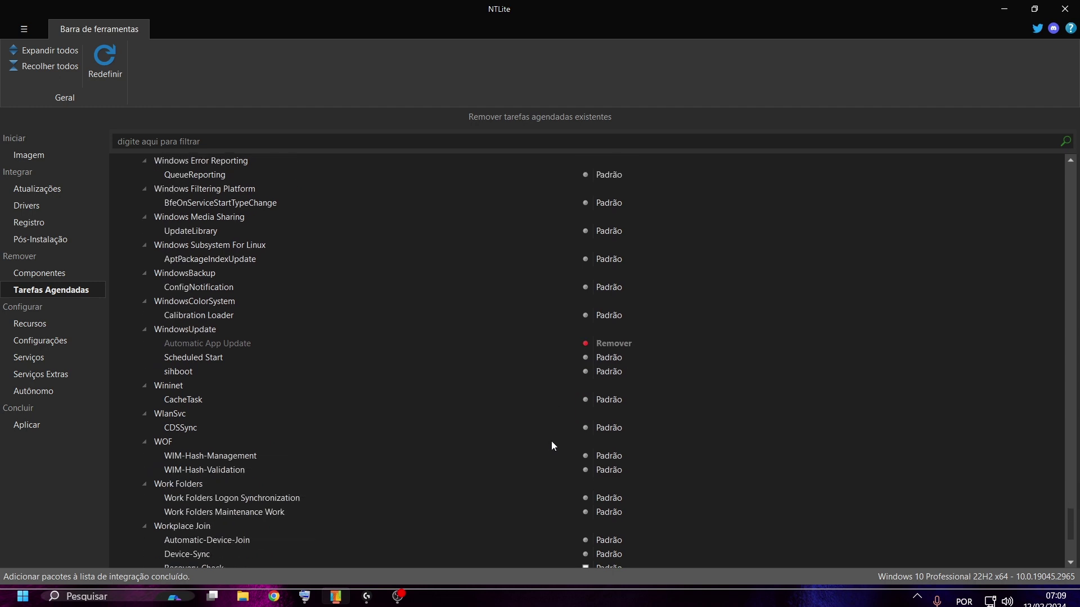
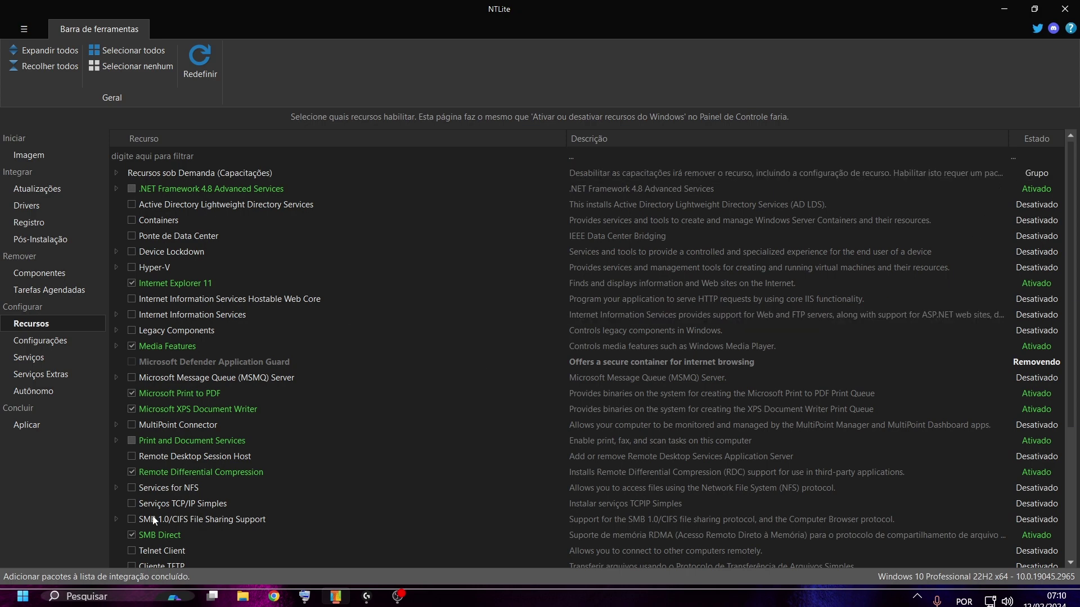
# Try disabling the Windows Search feature in the Recursos list and enable it again.
pyautogui.scroll(-4, 218, 460)
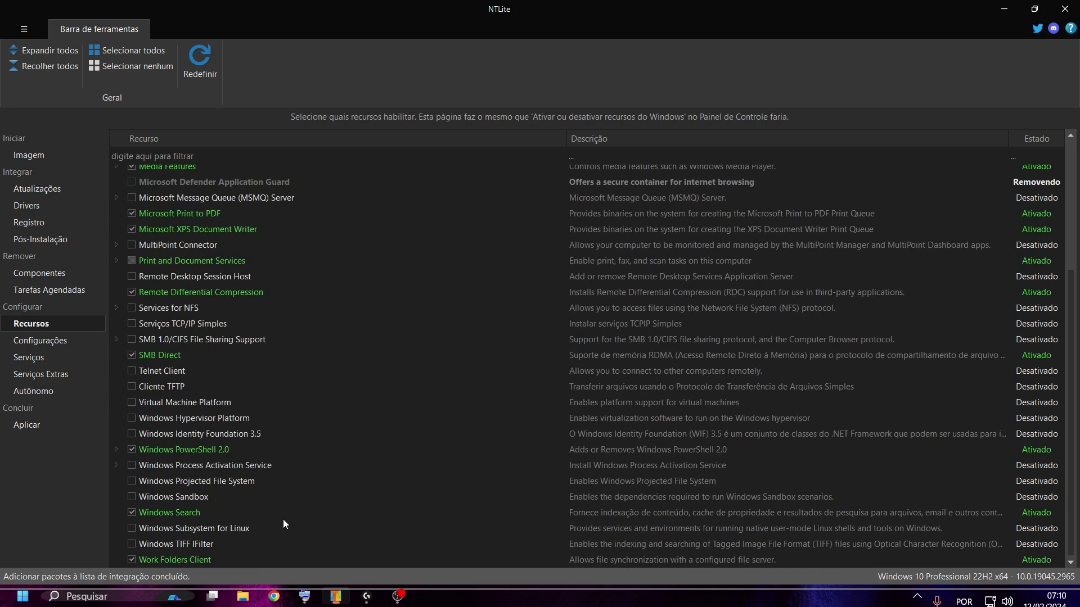
pyautogui.click(1040, 515)
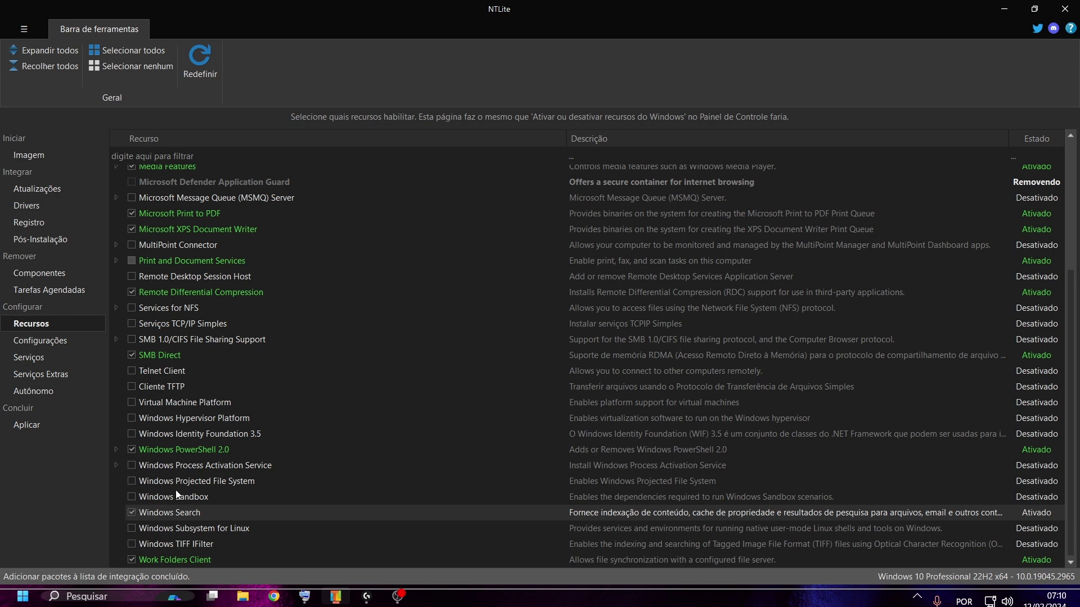
pyautogui.click(133, 515)
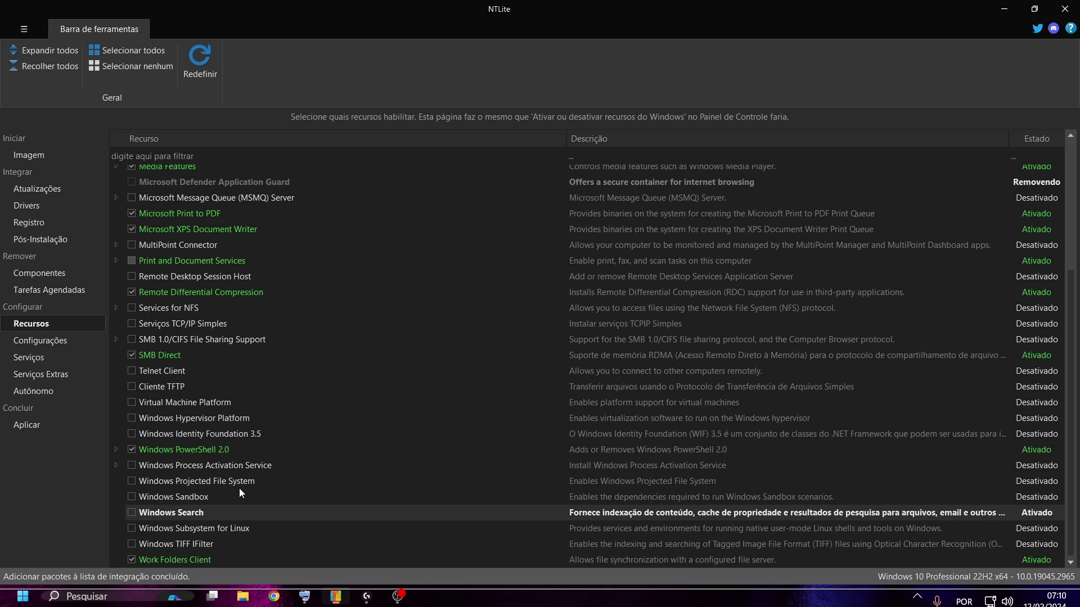
pyautogui.click(164, 515)
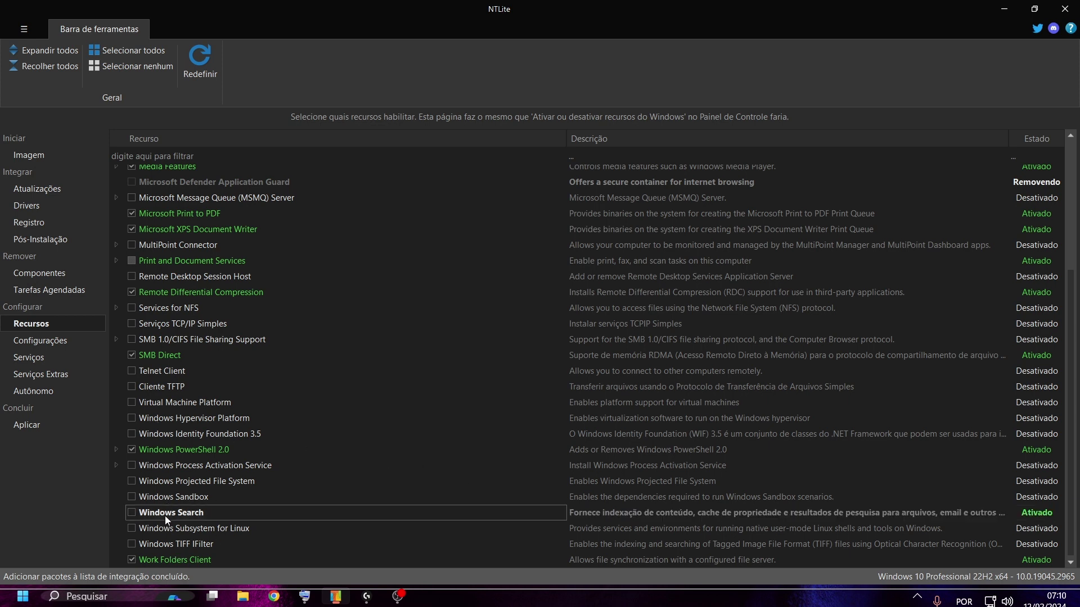
pyautogui.click(138, 512)
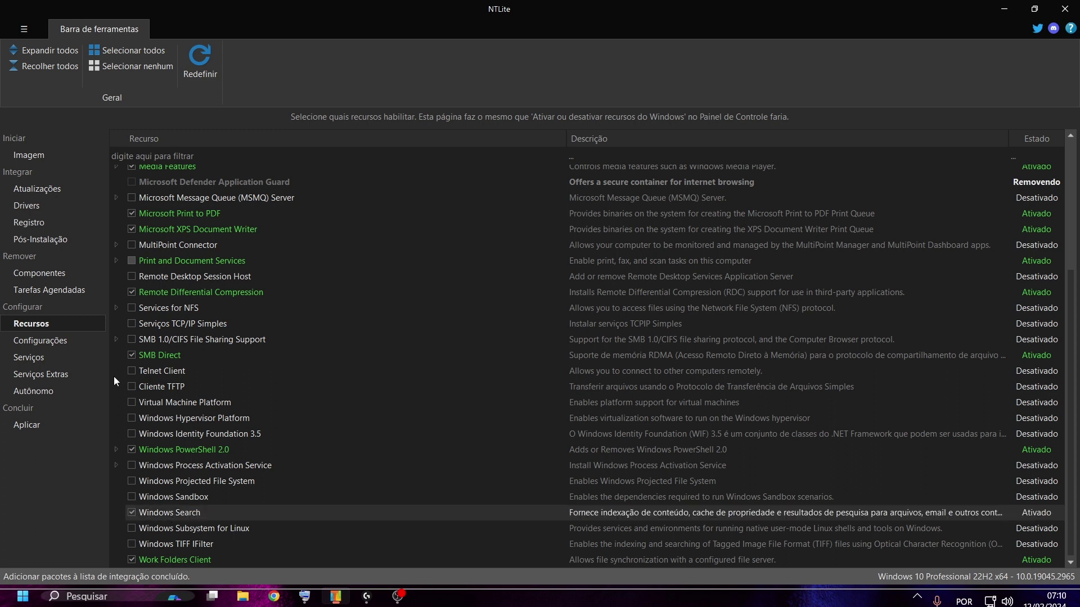
# Go to Configurações, expand all categories and review which Canais do Visualizador de Eventos channels are set to Ativado or Desativado.
pyautogui.click(68, 347)
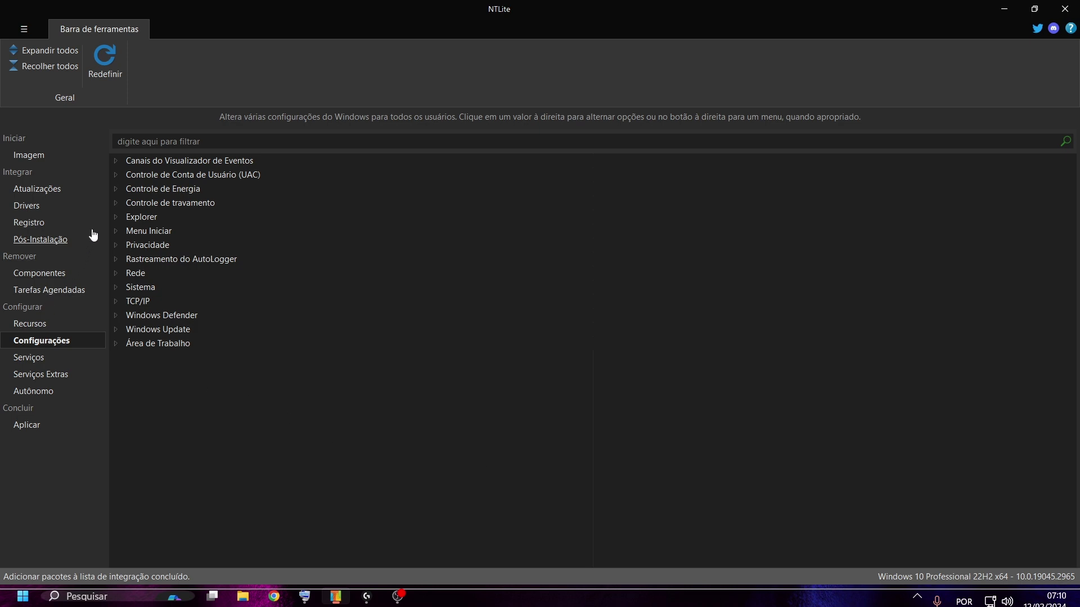
pyautogui.click(62, 50)
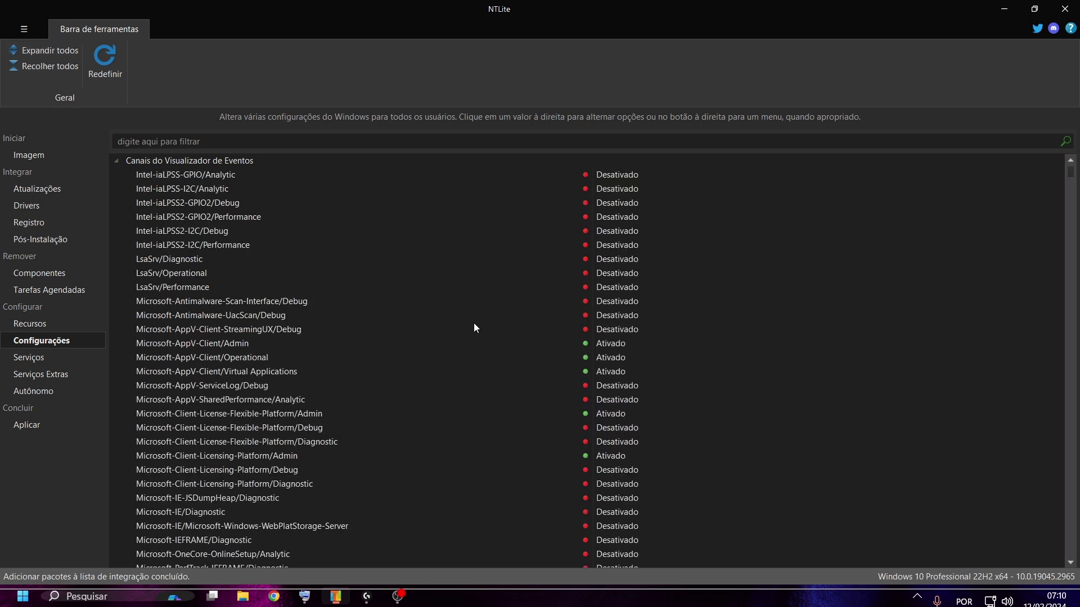
pyautogui.moveTo(1029, 593)
pyautogui.scroll(-6, 658, 432)
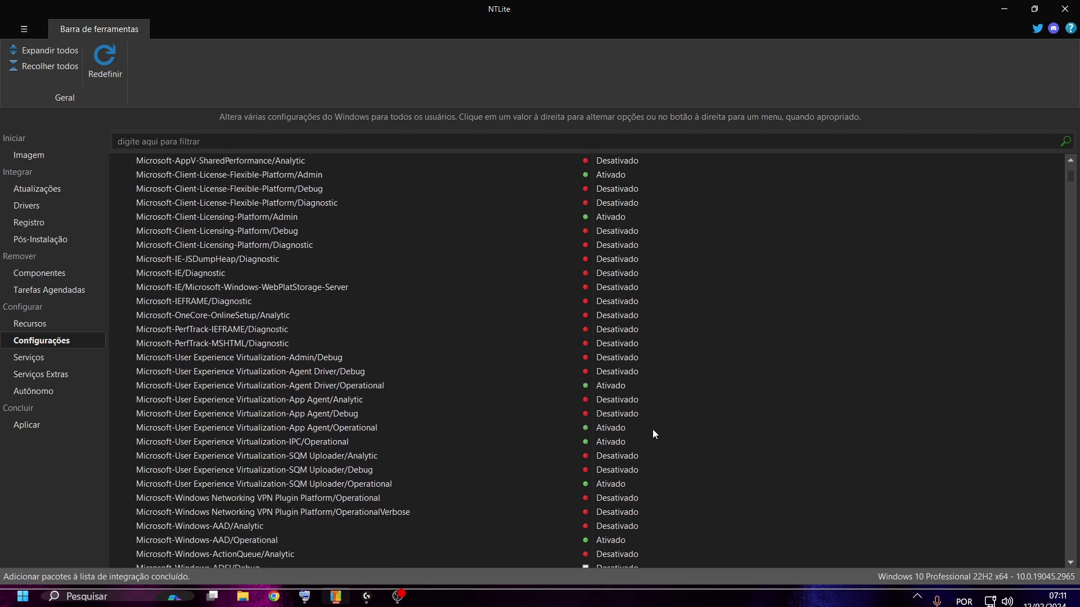
pyautogui.scroll(-6, 654, 433)
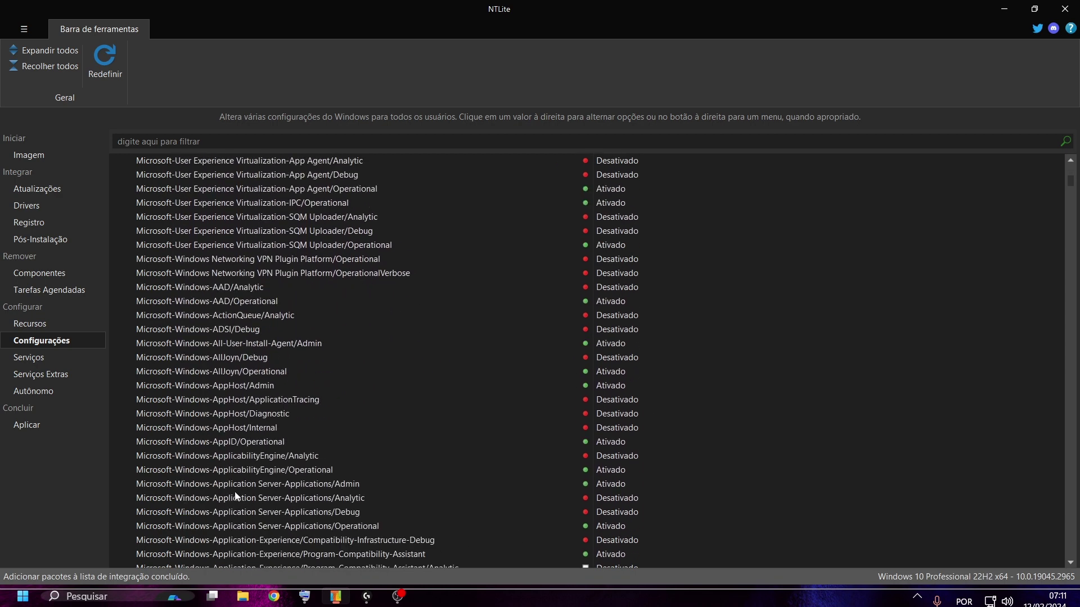
pyautogui.scroll(-9, 313, 385)
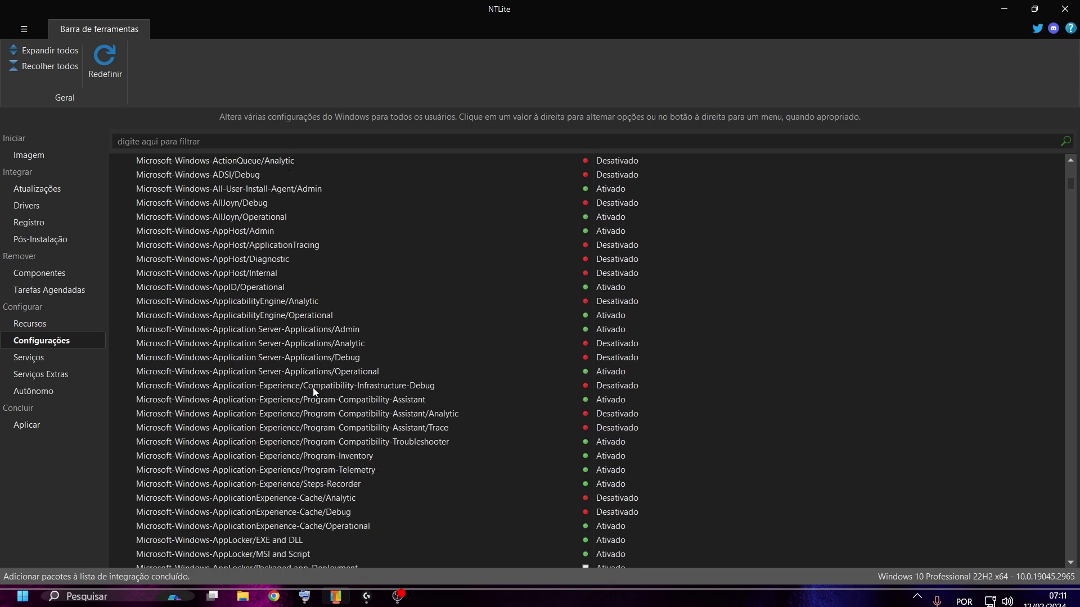
pyautogui.scroll(-2, 610, 384)
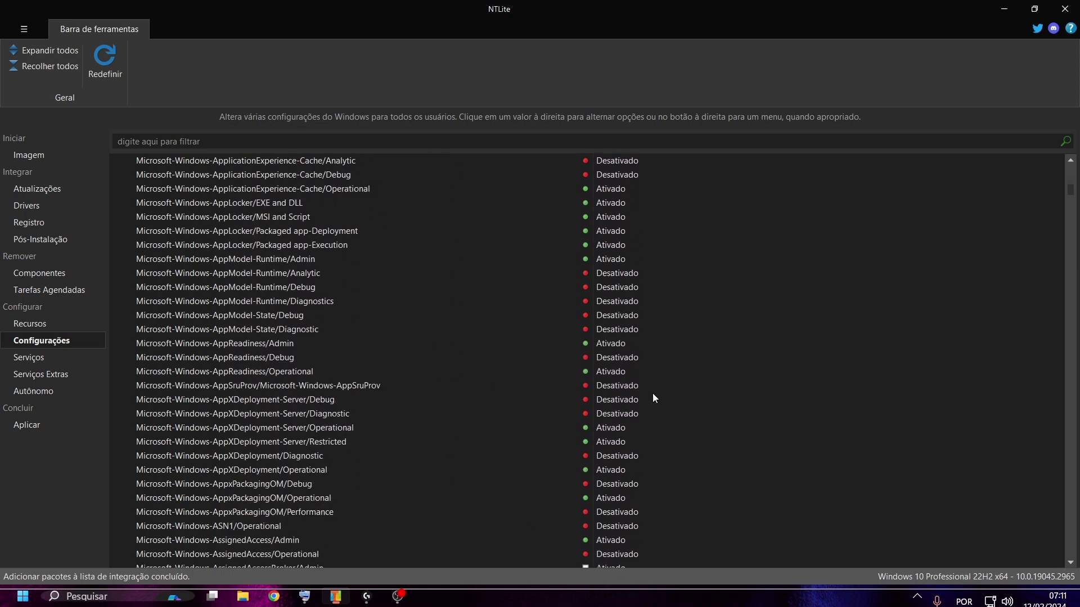
pyautogui.scroll(-8, 654, 398)
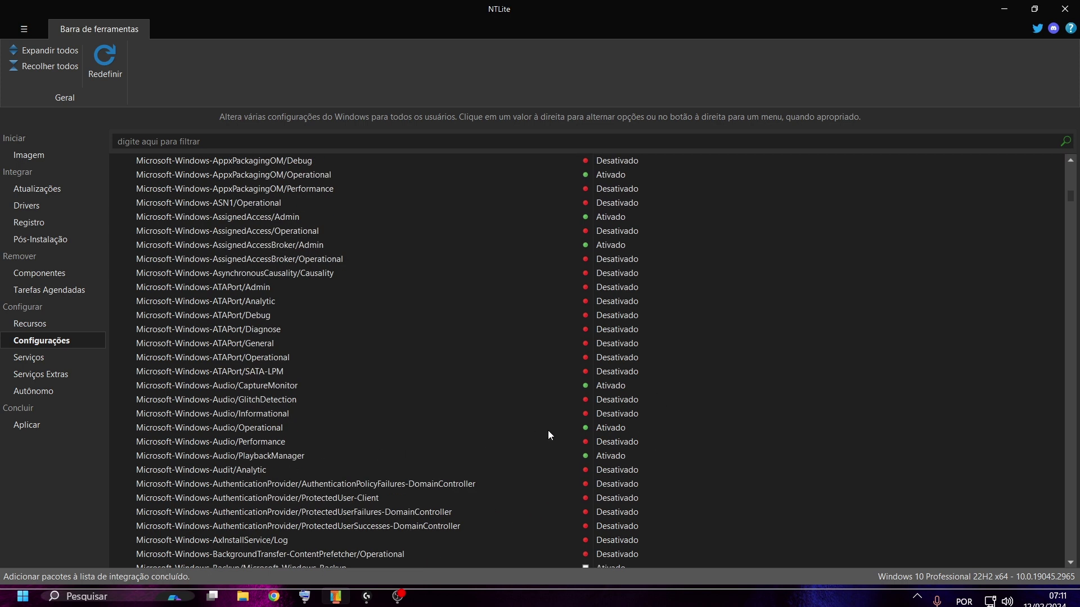
pyautogui.scroll(-12, 717, 437)
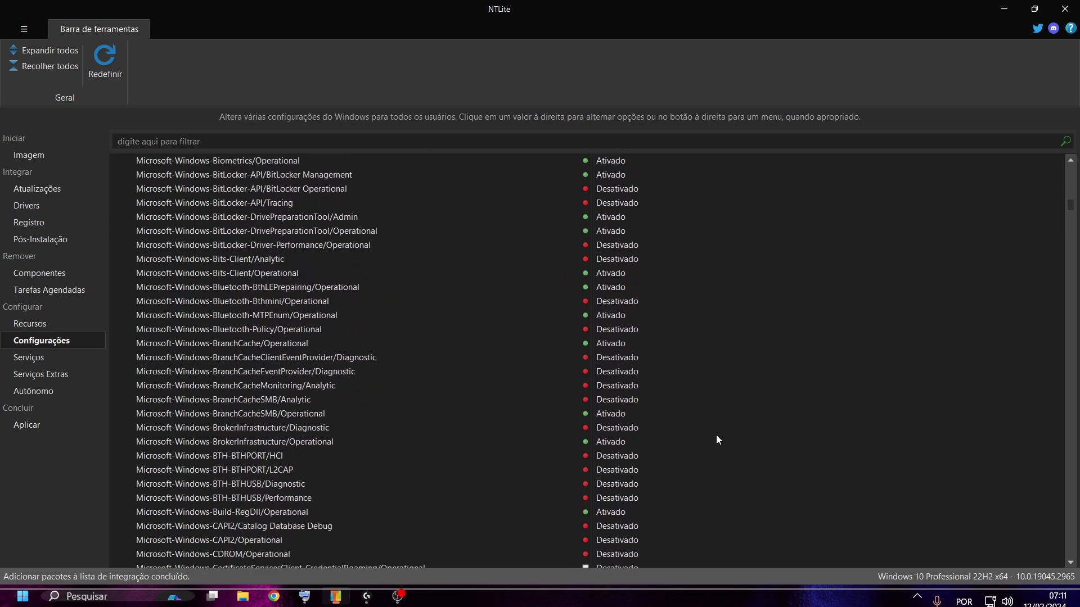
pyautogui.scroll(-15, 717, 435)
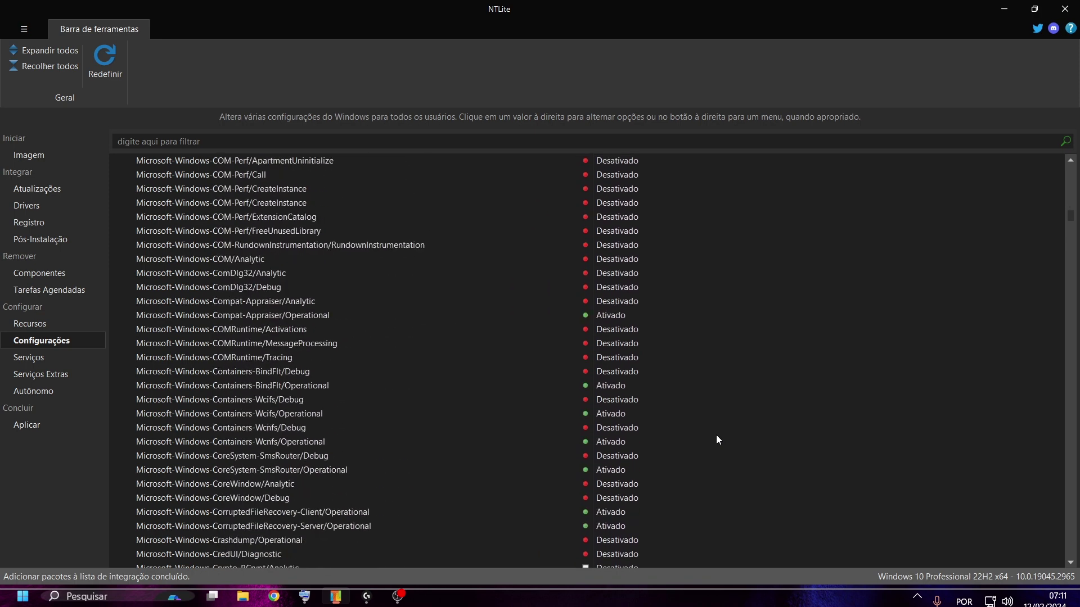
pyautogui.scroll(-20, 717, 436)
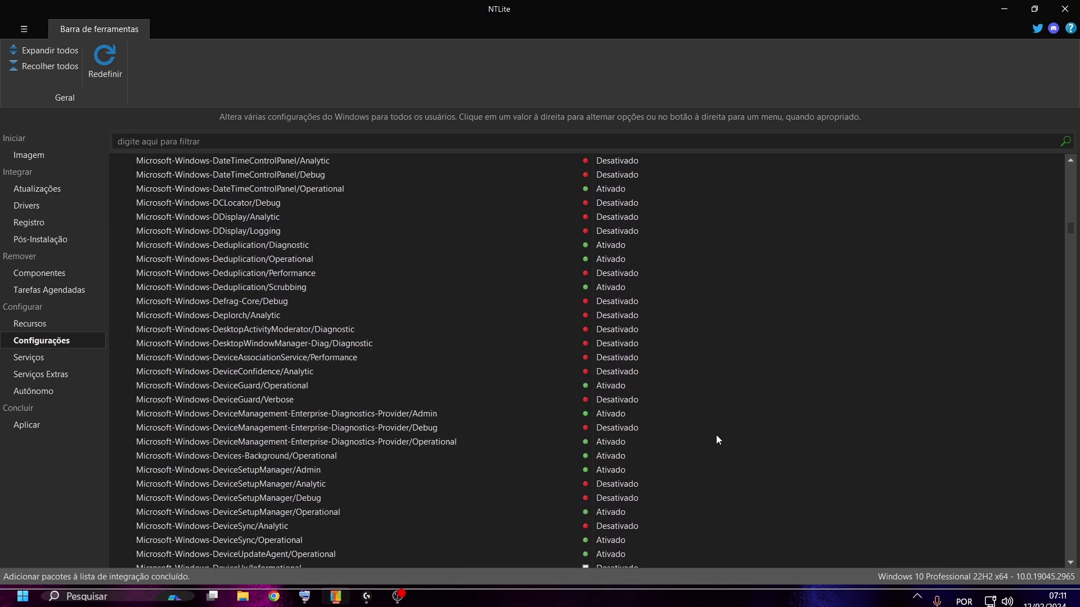
pyautogui.scroll(-20, 717, 440)
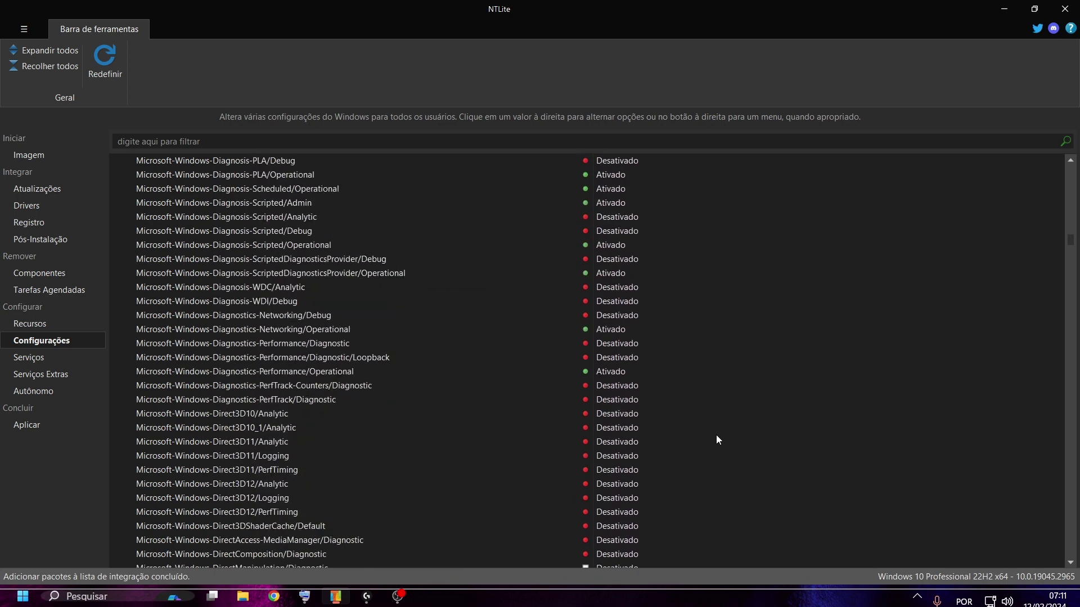
pyautogui.scroll(-9, 716, 436)
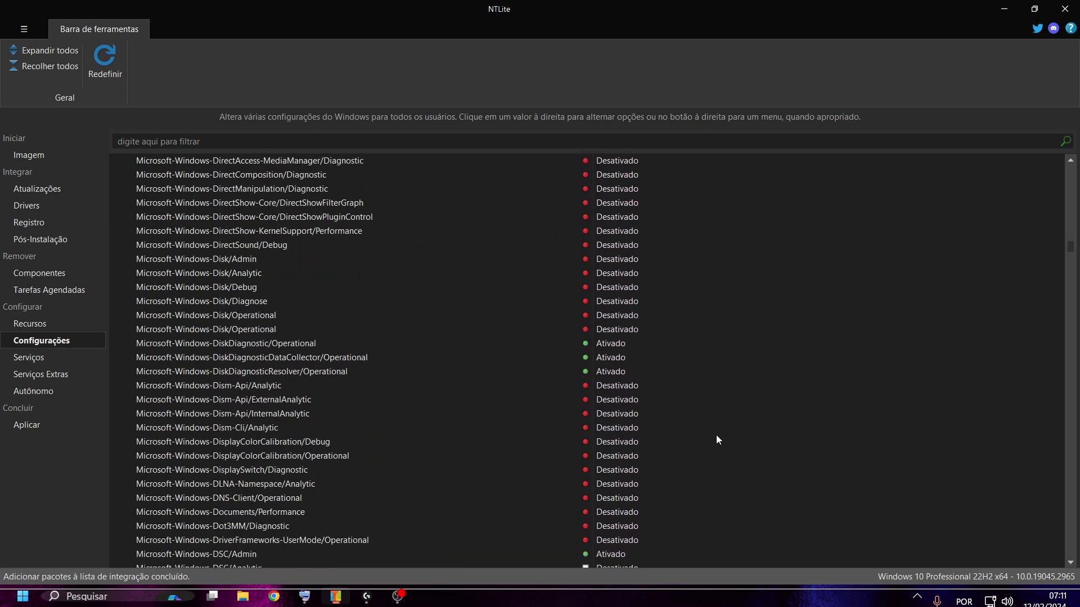
pyautogui.scroll(-16, 716, 434)
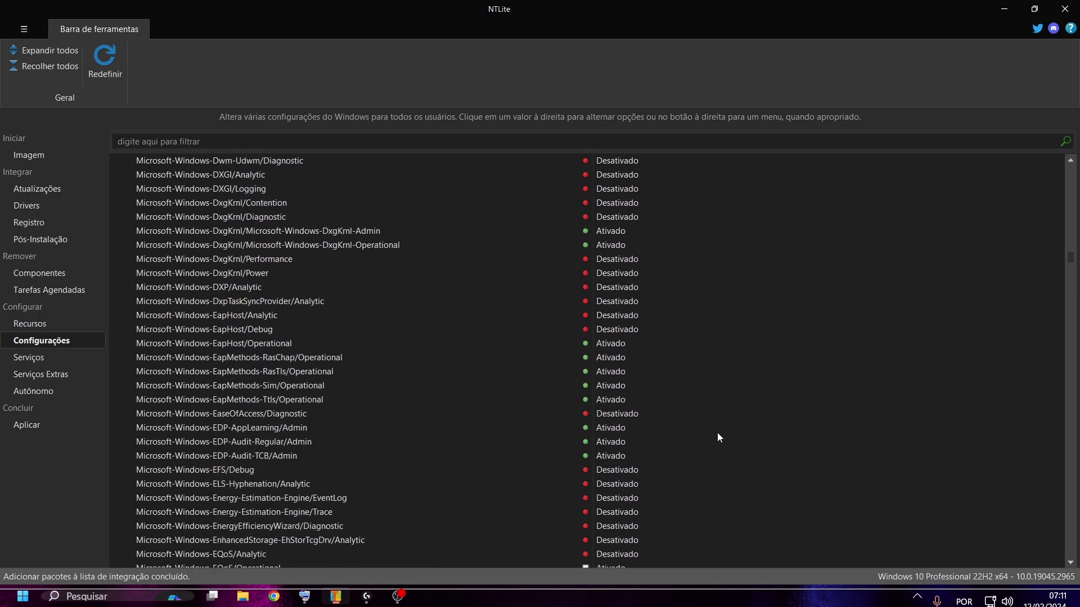
pyautogui.scroll(-5, 717, 438)
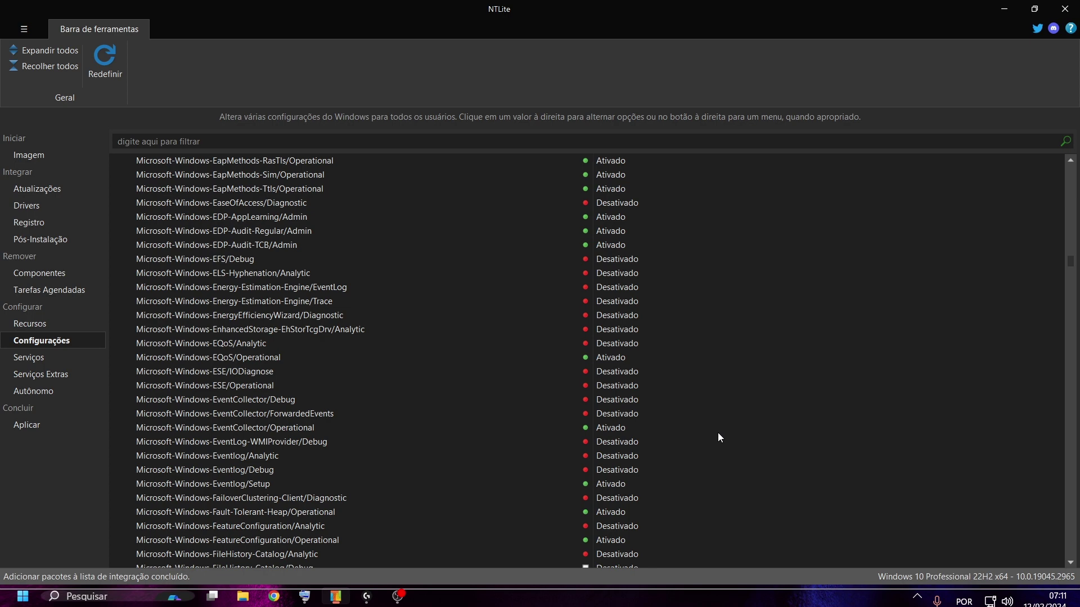
pyautogui.scroll(-9, 623, 312)
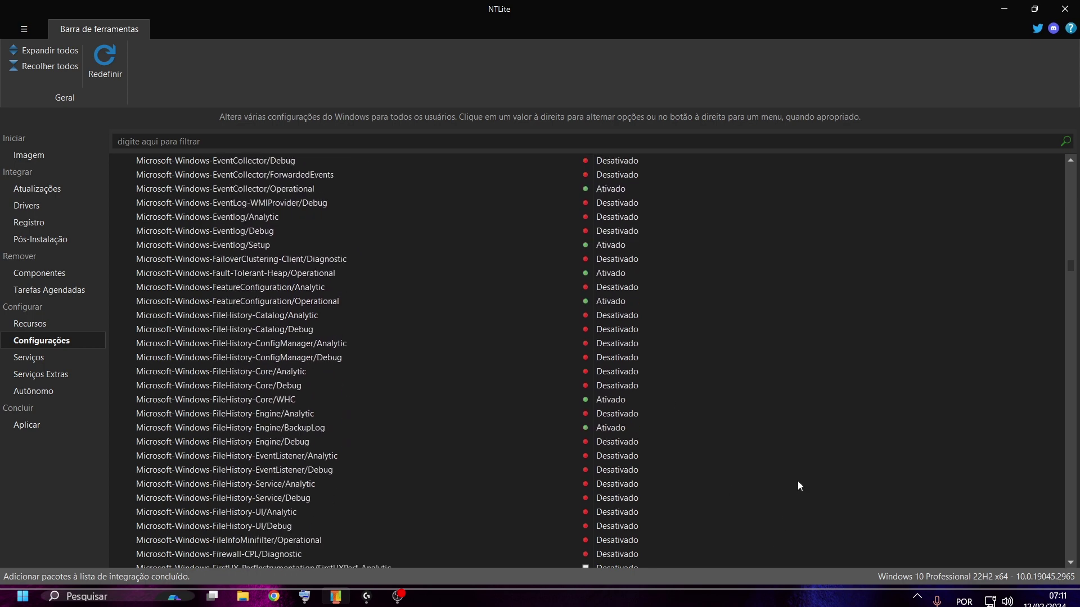
pyautogui.scroll(-18, 731, 416)
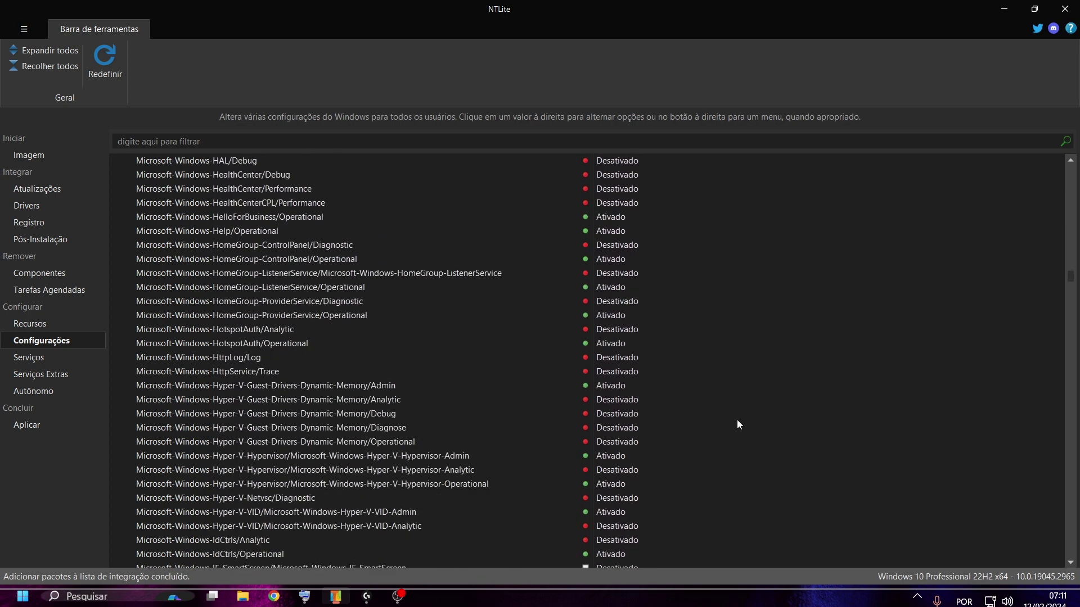
pyautogui.scroll(-20, 734, 429)
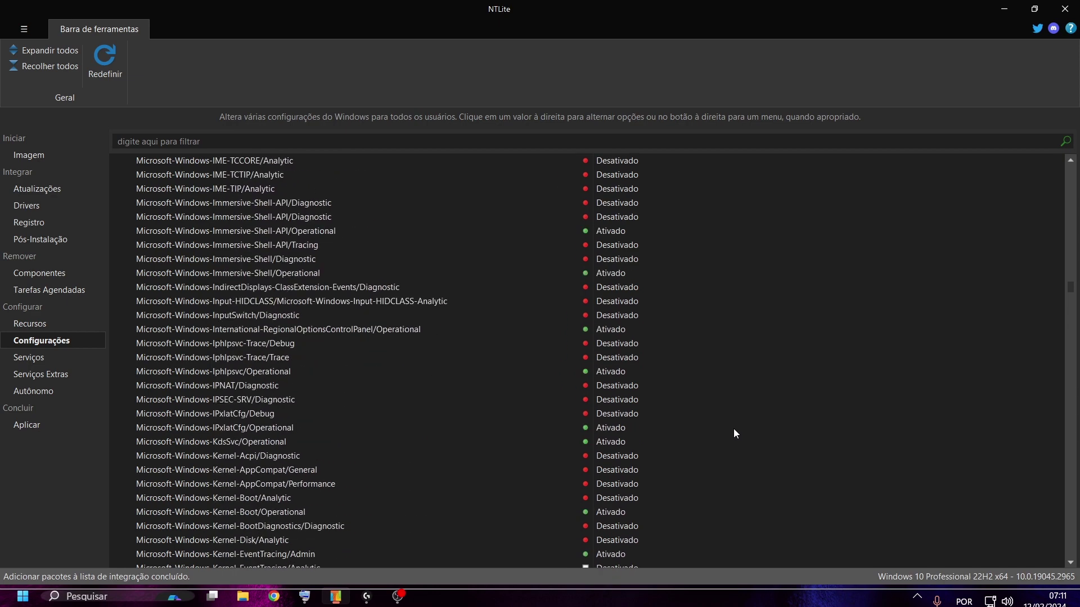
pyautogui.scroll(-16, 734, 430)
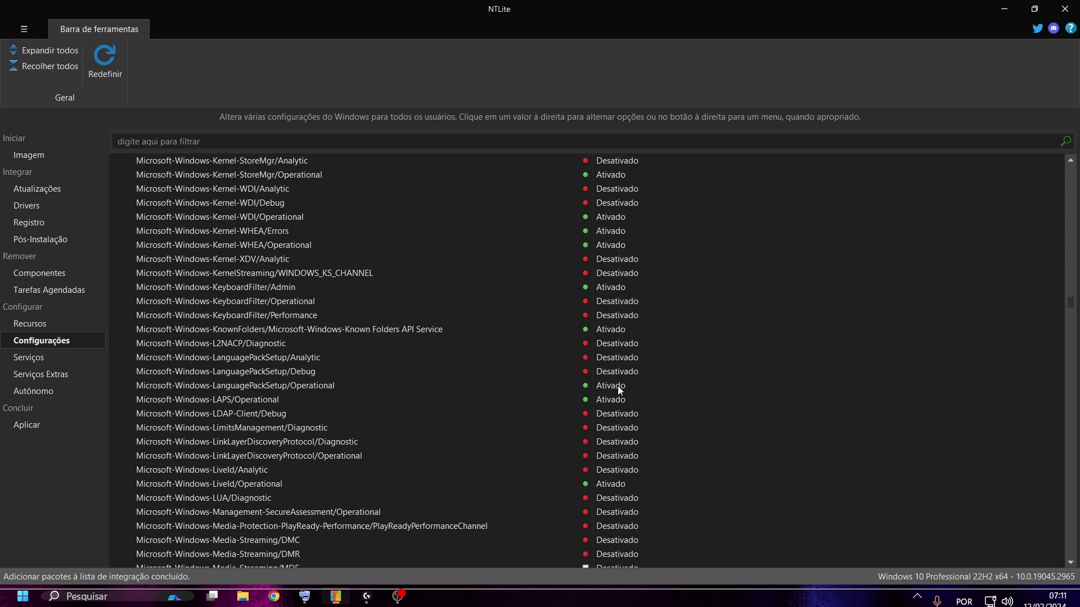
pyautogui.scroll(-8, 630, 416)
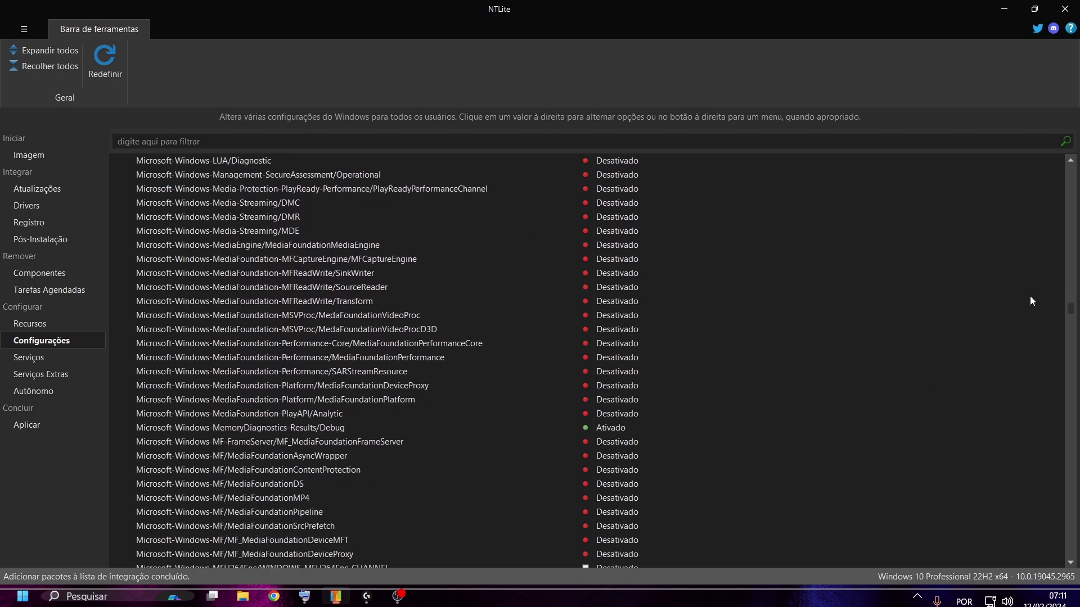
# Review the settings from Área de Trabalho back through Windows Update, Windows Defender, TCP/IP, Sistema, Rede and Rastreamento do AutoLogger to Privacidade.
pyautogui.moveTo(1071, 310); pyautogui.dragTo(1079, 565)
pyautogui.scroll(7, 717, 489)
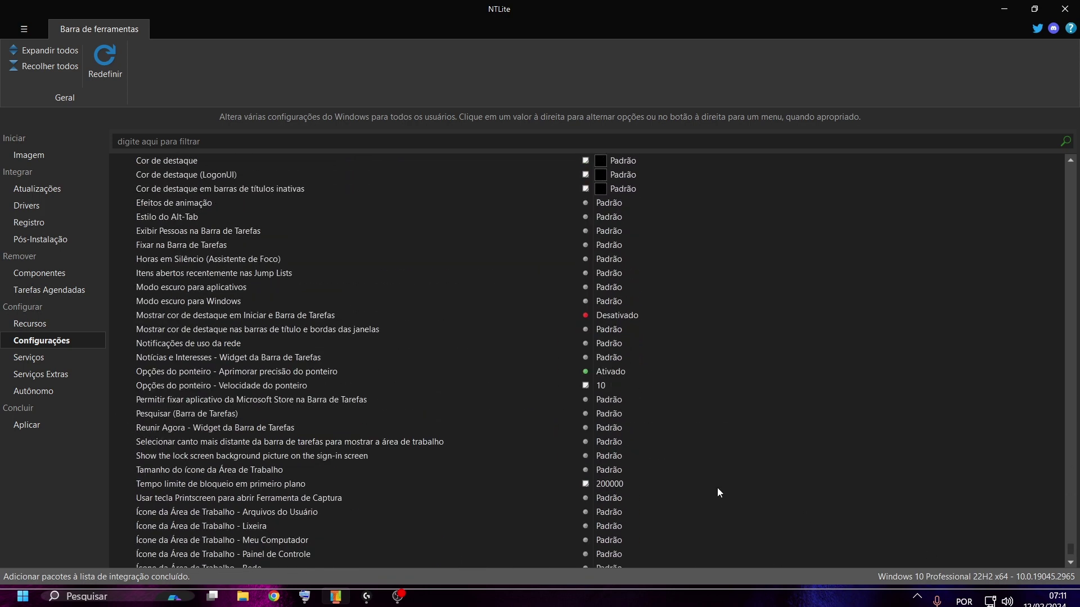
pyautogui.scroll(9, 717, 489)
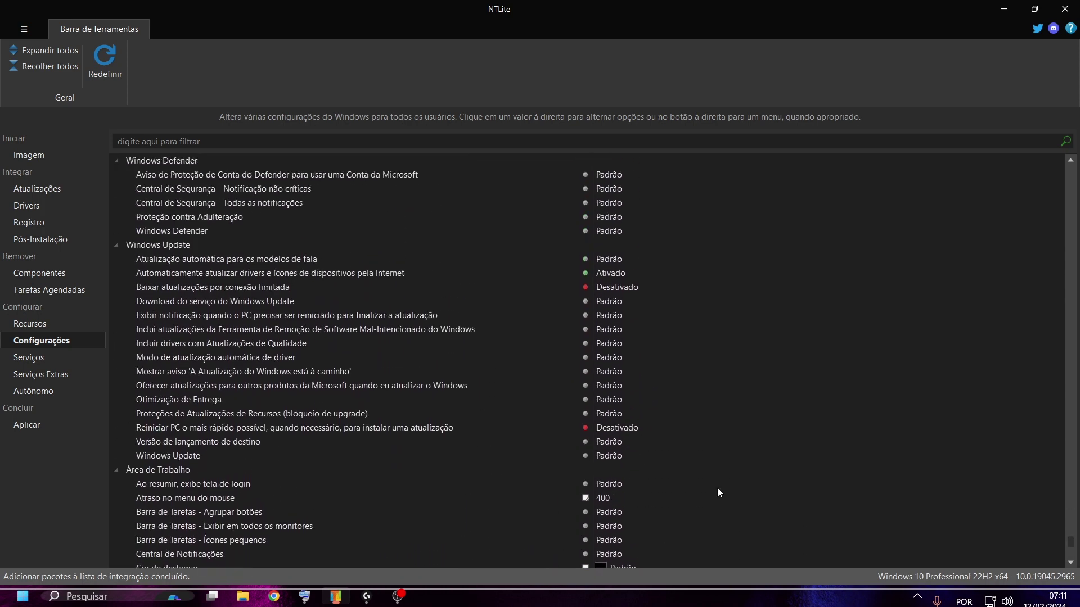
pyautogui.scroll(10, 717, 488)
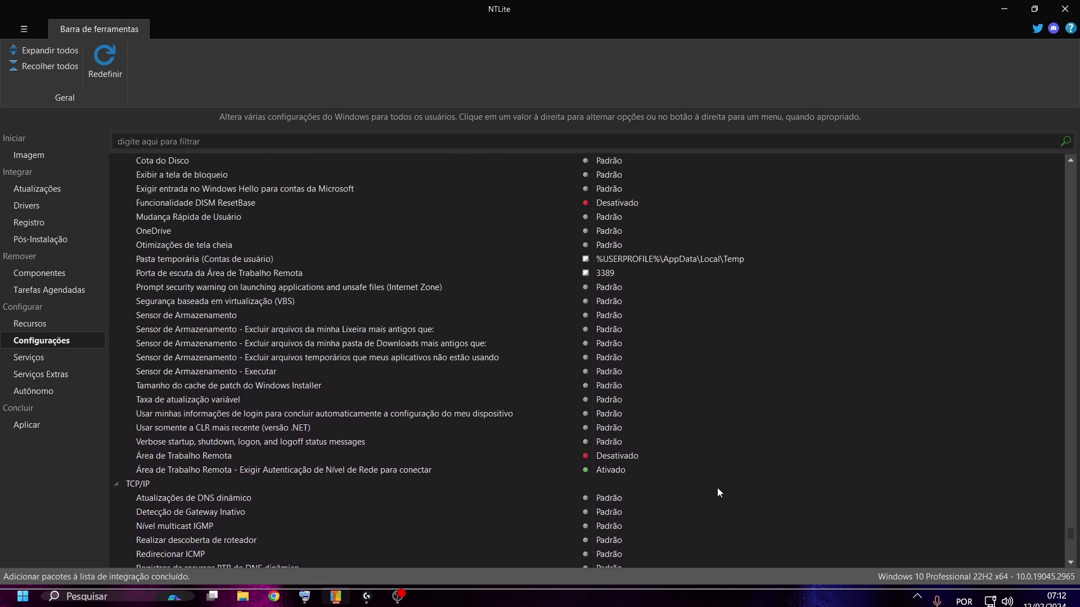
pyautogui.scroll(11, 717, 487)
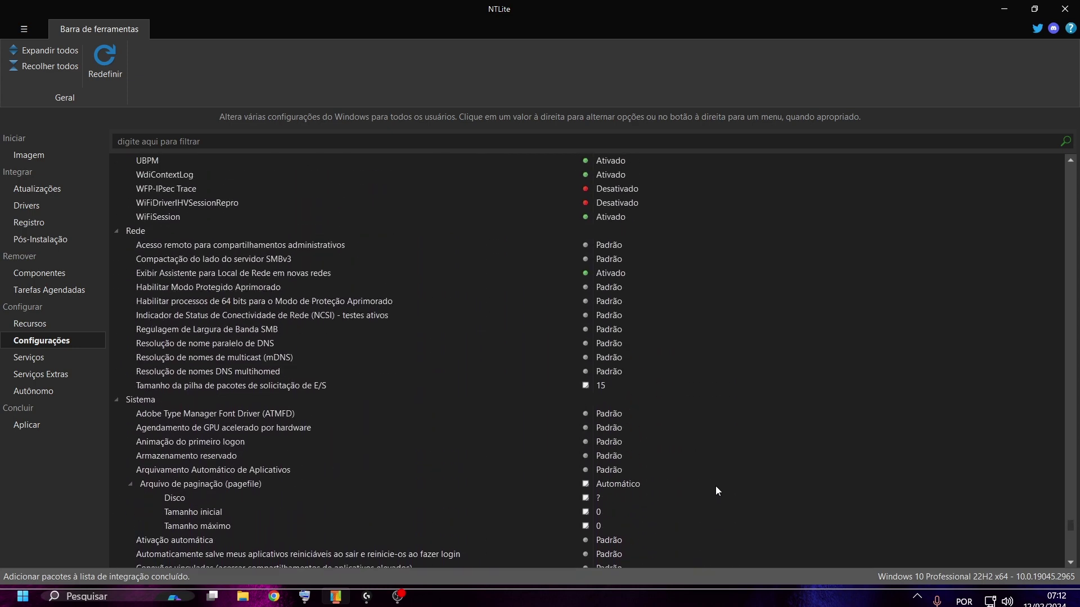
pyautogui.scroll(4, 715, 487)
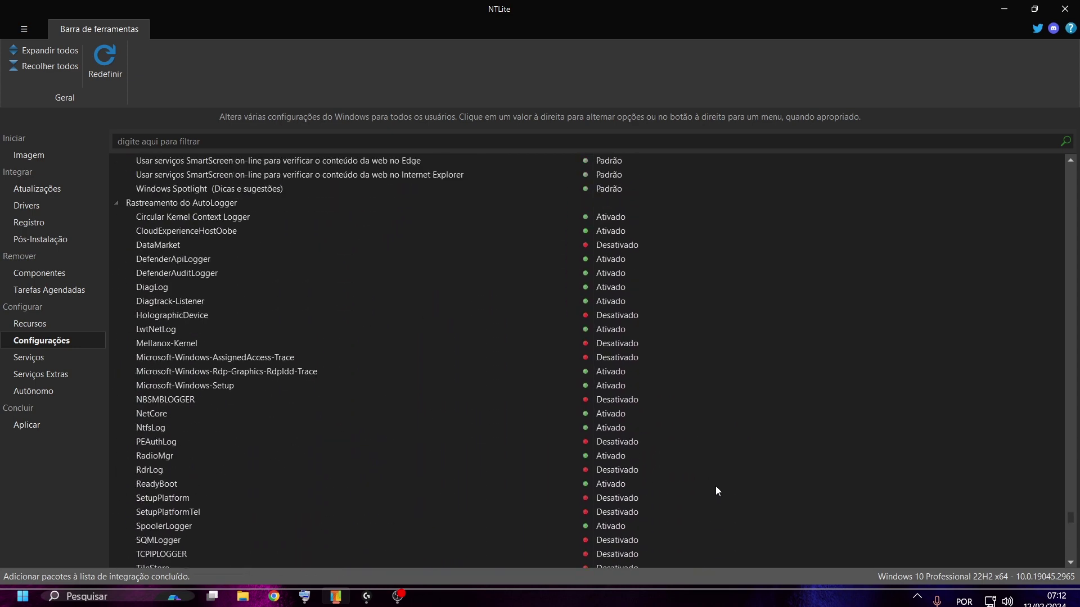
pyautogui.scroll(9, 715, 491)
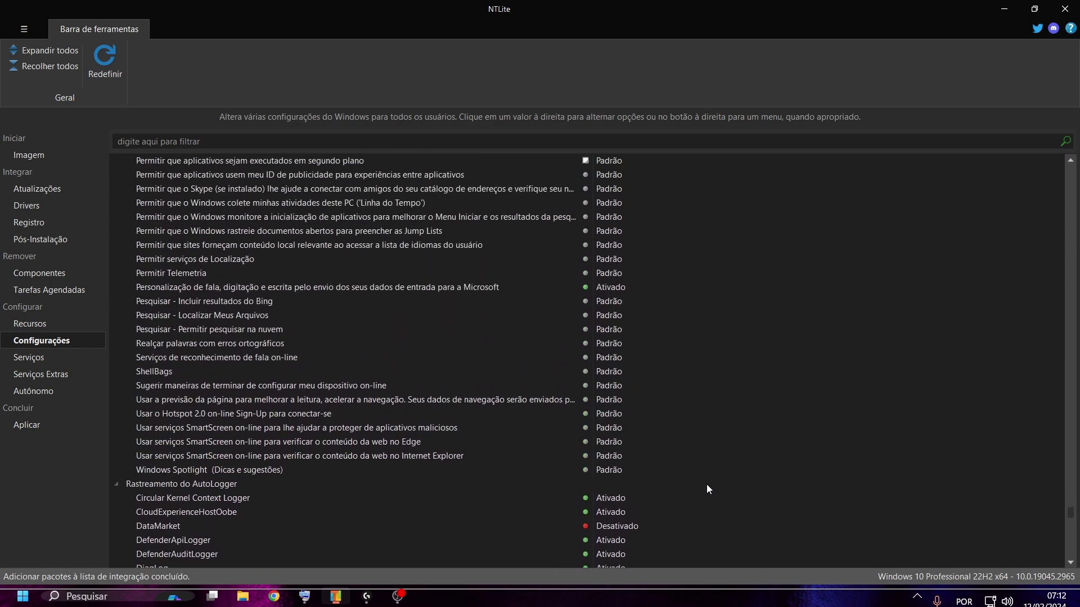
pyautogui.scroll(10, 707, 485)
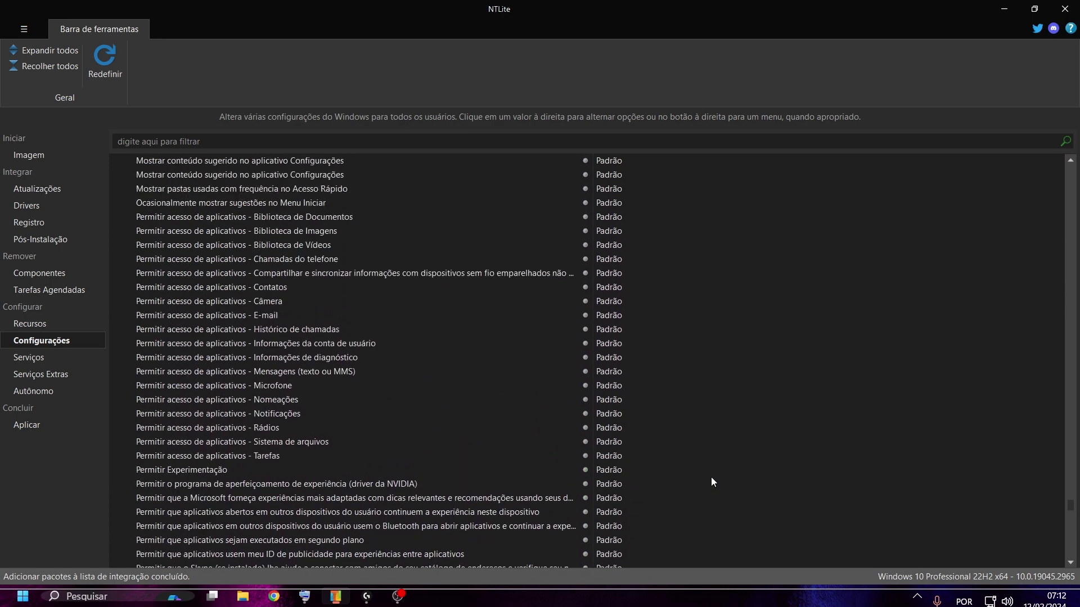
pyautogui.scroll(9, 714, 479)
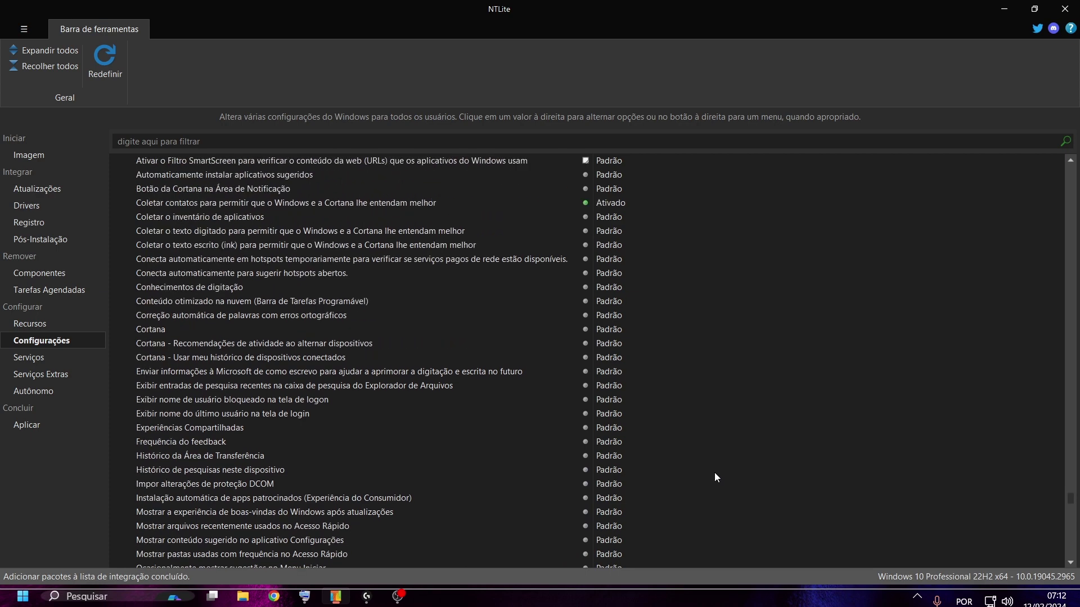
# Collapse all categories in the Configurações list.
pyautogui.scroll(9, 715, 473)
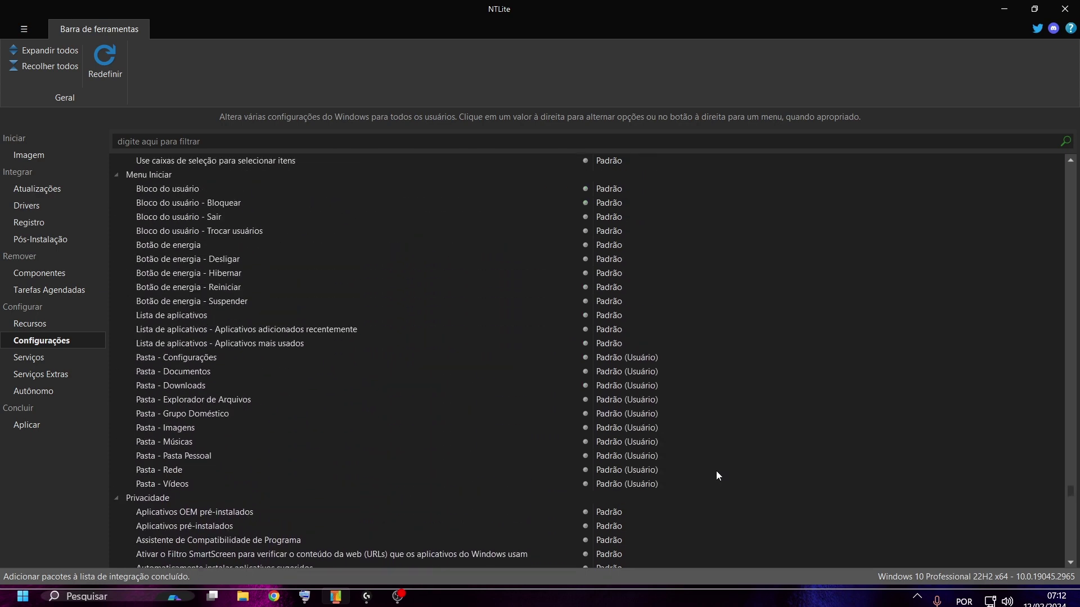
pyautogui.scroll(8, 716, 475)
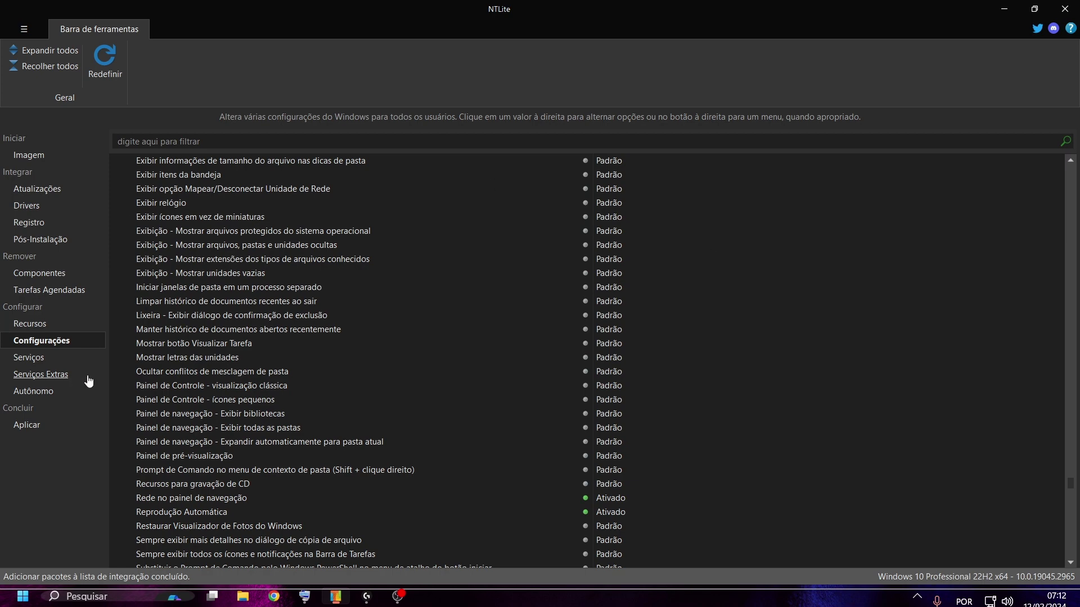
pyautogui.scroll(-1, 298, 390)
pyautogui.scroll(2, 299, 388)
pyautogui.scroll(7, 304, 374)
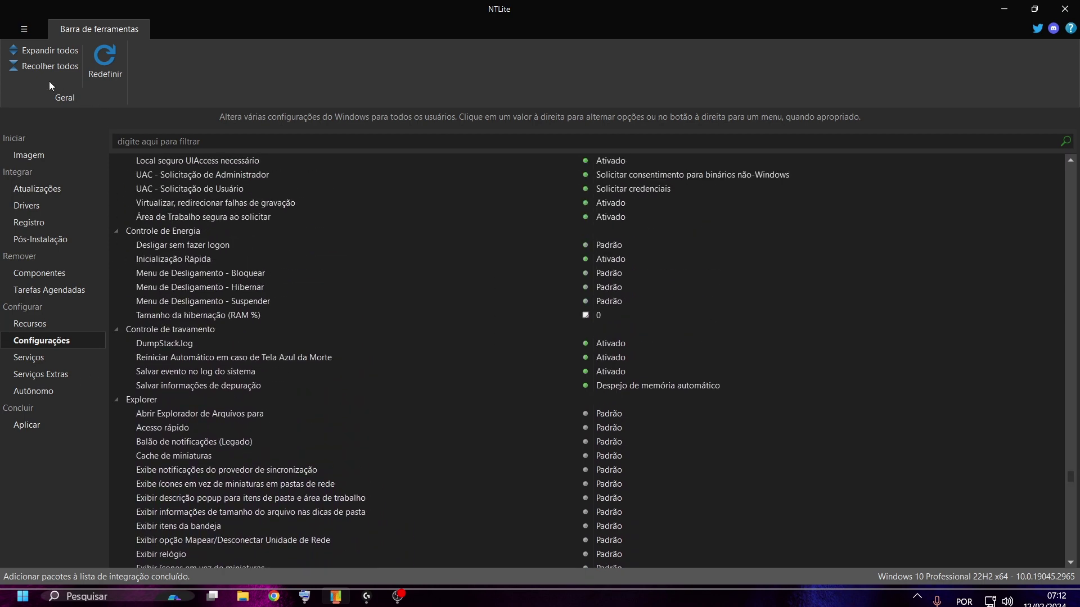
pyautogui.click(36, 68)
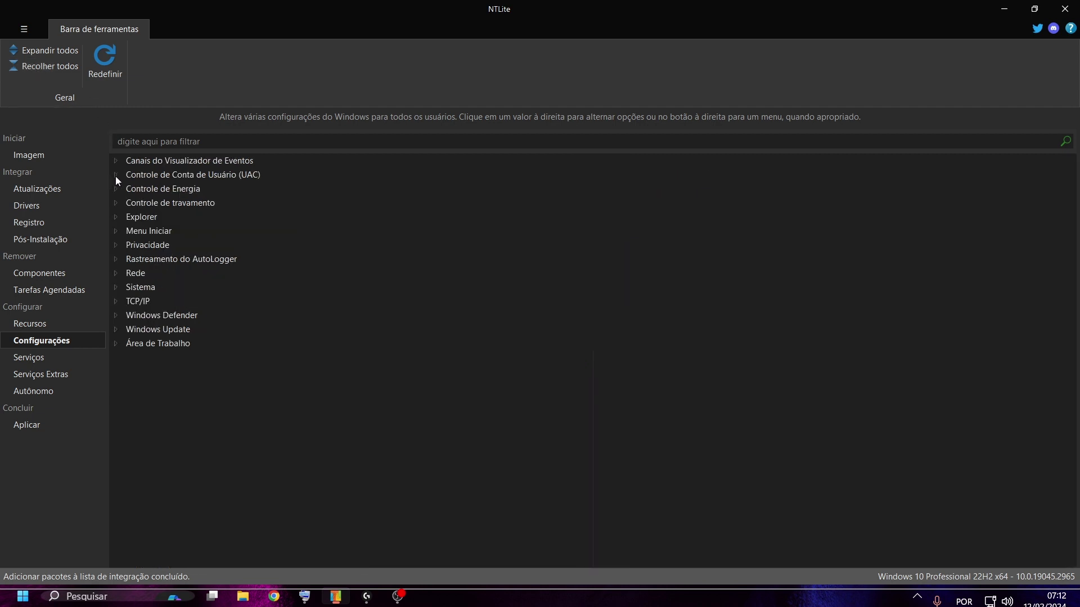
# Set Detecção de instalador to Desativado under Controle de Conta de Usuário (UAC), and collapse that category.
pyautogui.click(124, 162)
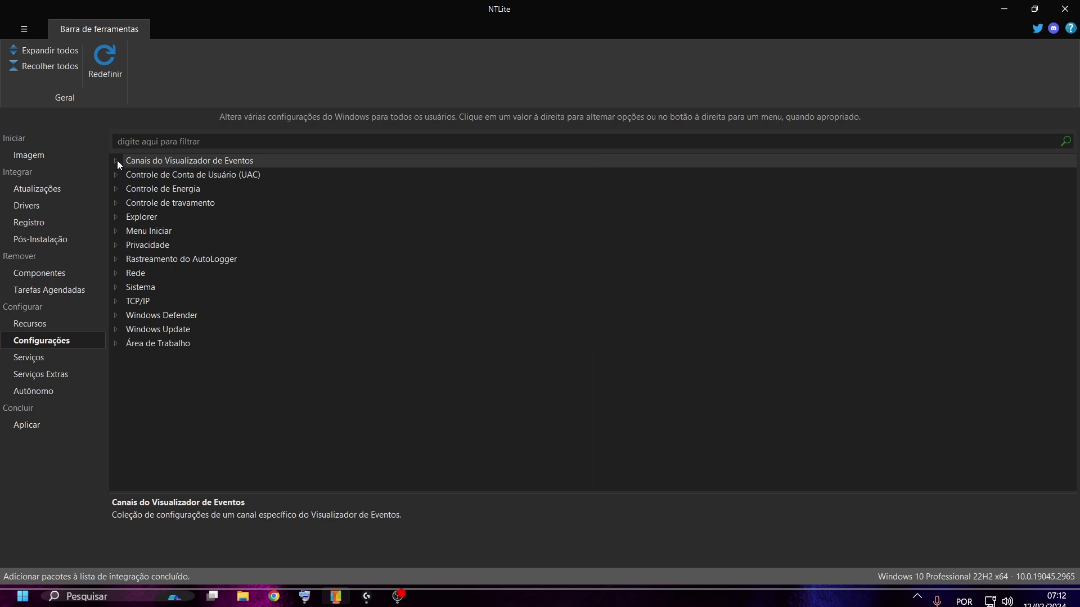
pyautogui.click(117, 160)
pyautogui.click(117, 161)
pyautogui.click(115, 178)
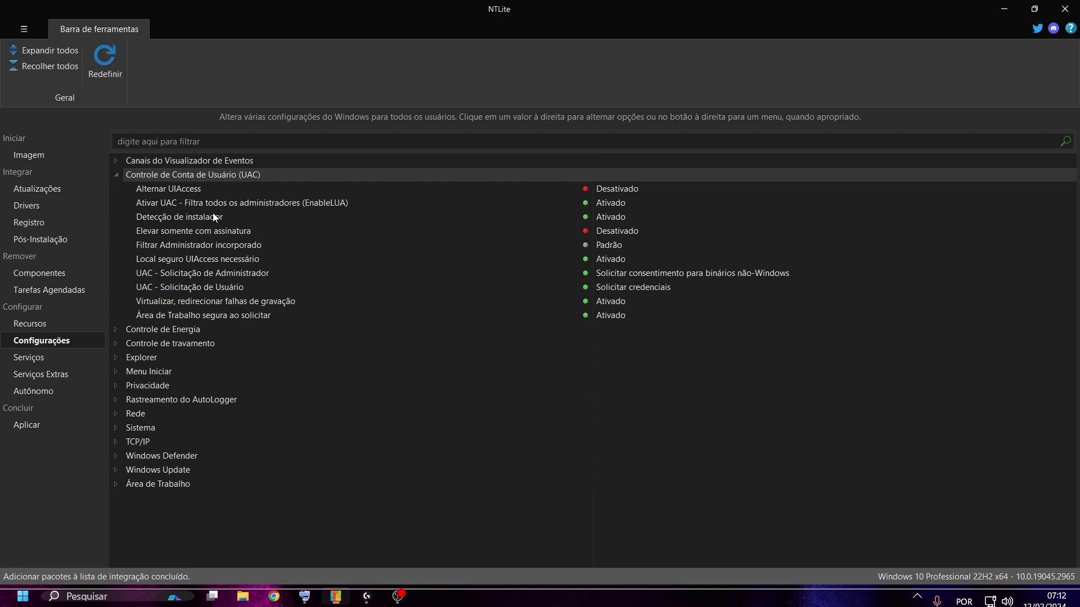
pyautogui.click(609, 221)
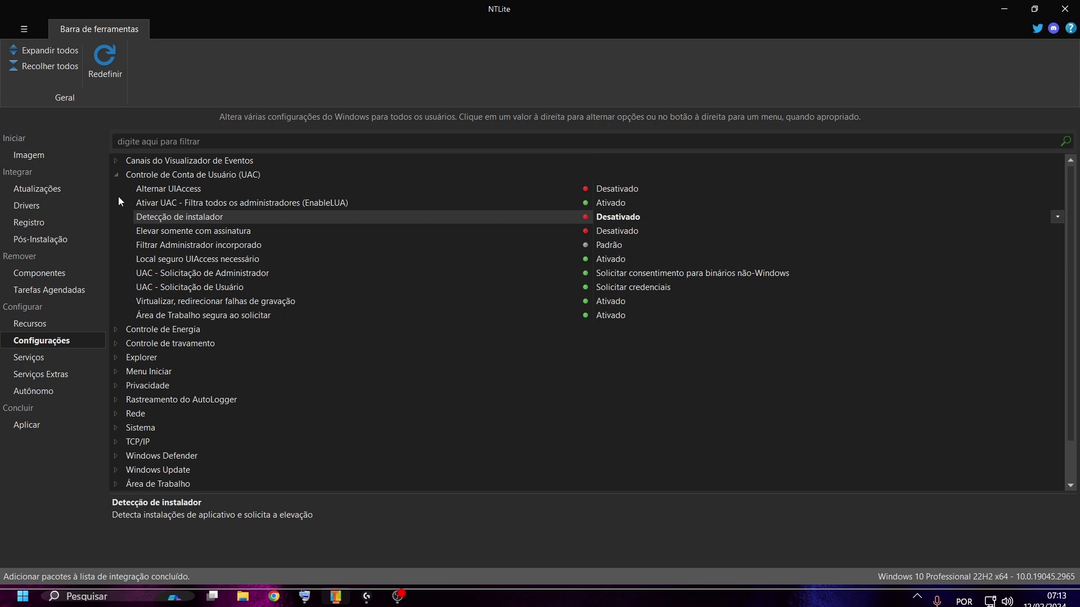
pyautogui.click(121, 177)
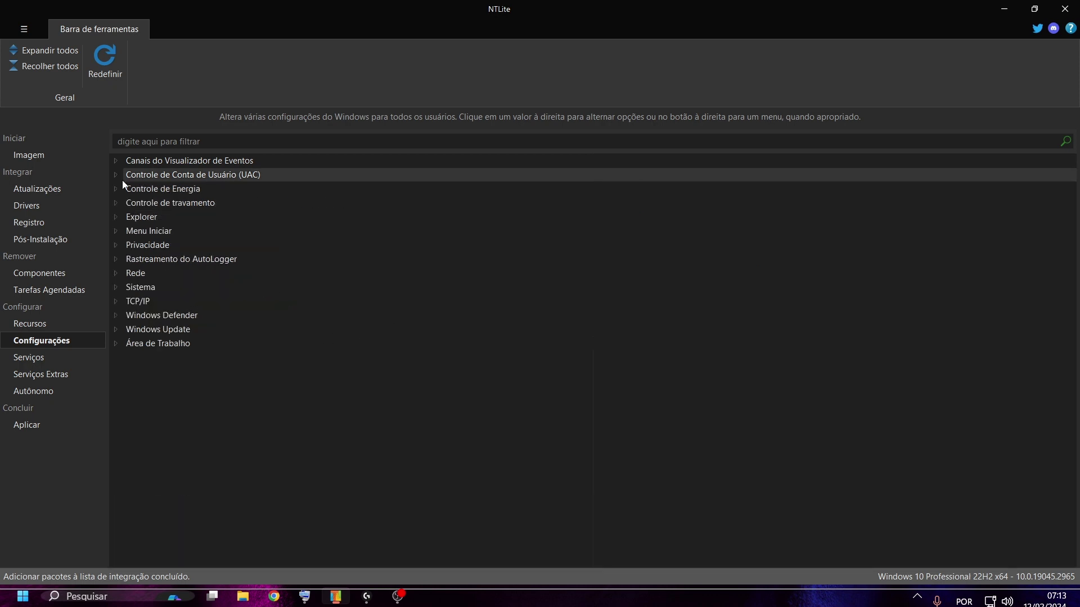
# Set Menu de Desligamento - Hibernar to Desativado under Controle de Energia, and expand the Controle de travamento category.
pyautogui.click(115, 189)
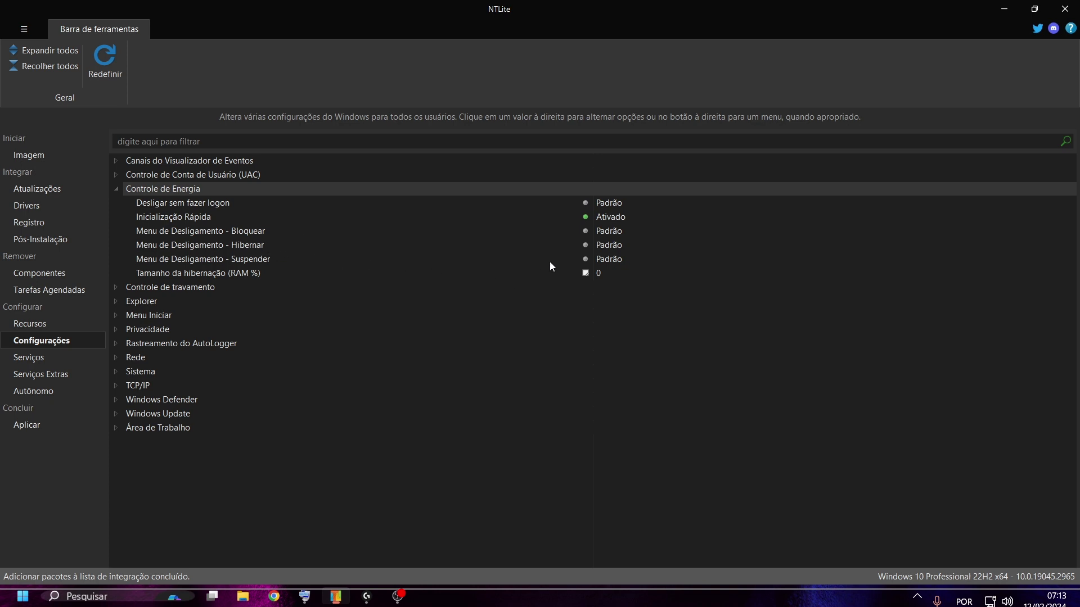
pyautogui.click(612, 244)
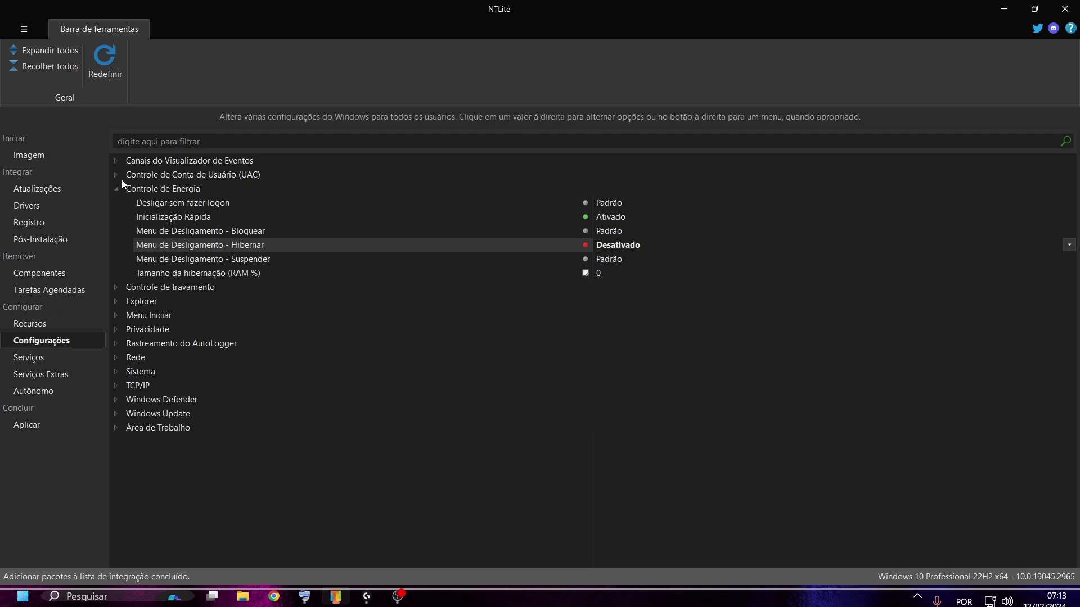
pyautogui.doubleClick(122, 288)
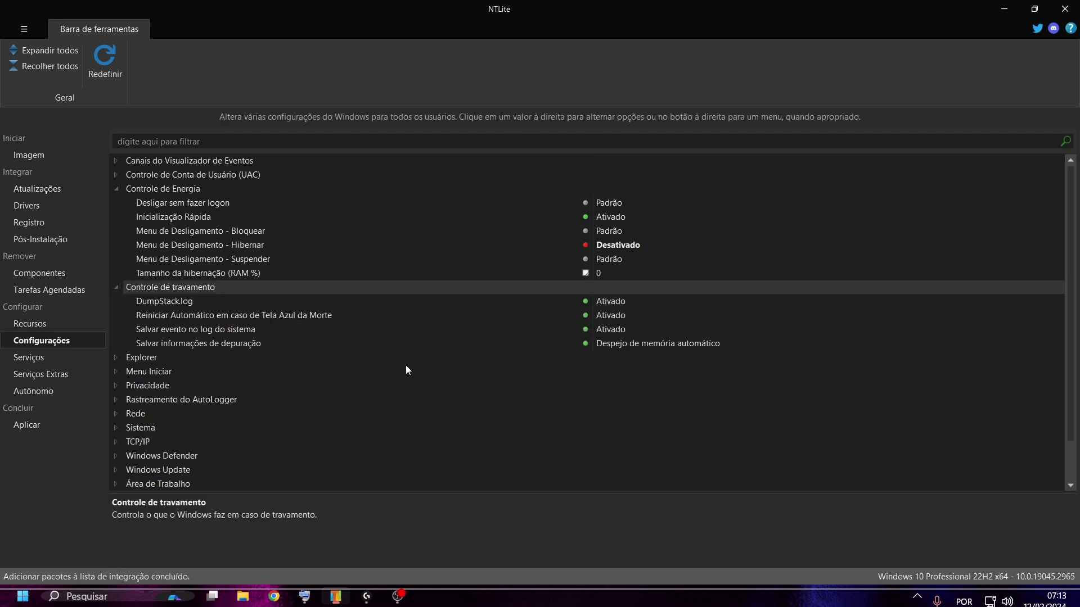
# Expand the Explorer category and set Balão de notificações (Legado) to Desativado.
pyautogui.click(120, 358)
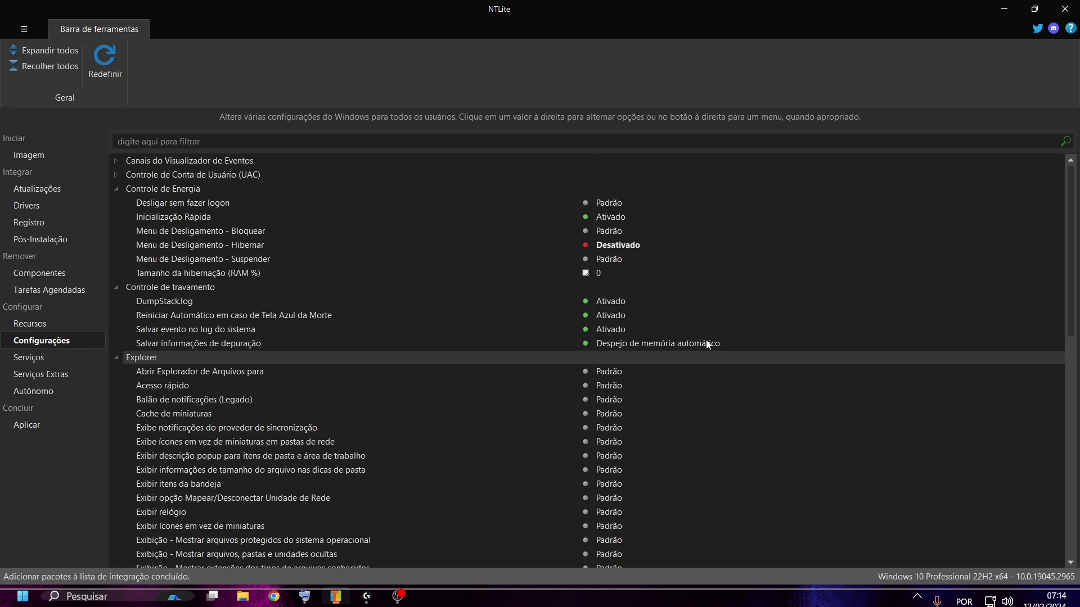
pyautogui.scroll(-1, 362, 396)
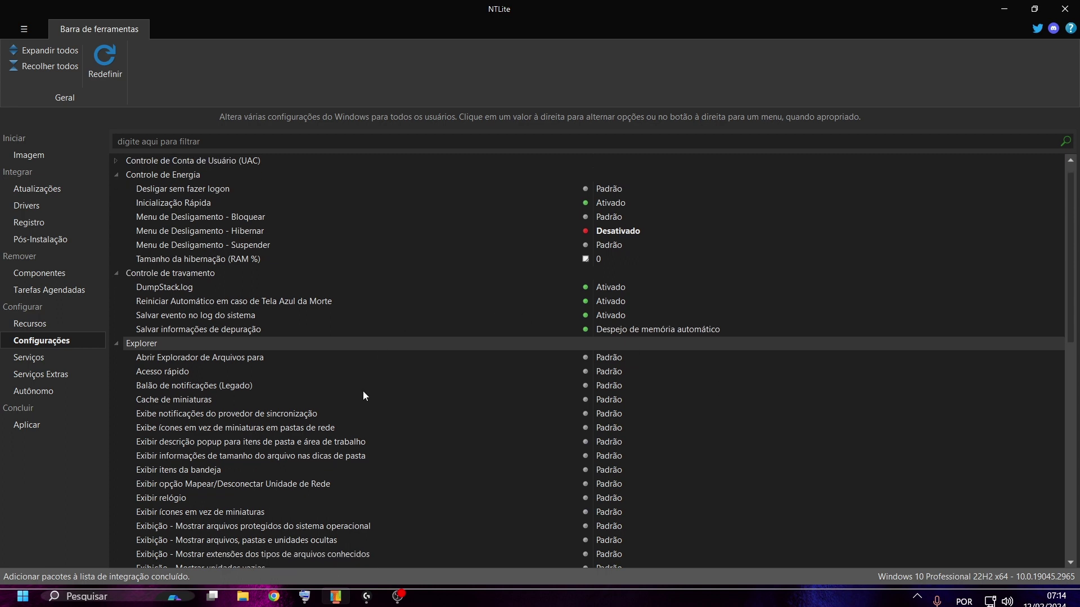
pyautogui.scroll(-3, 301, 402)
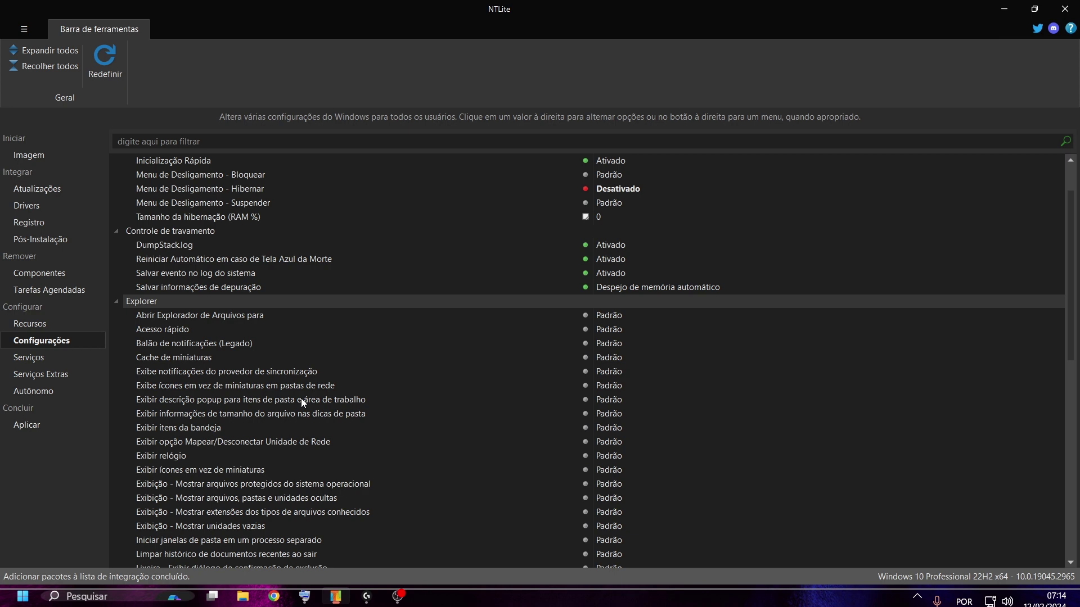
pyautogui.click(223, 345)
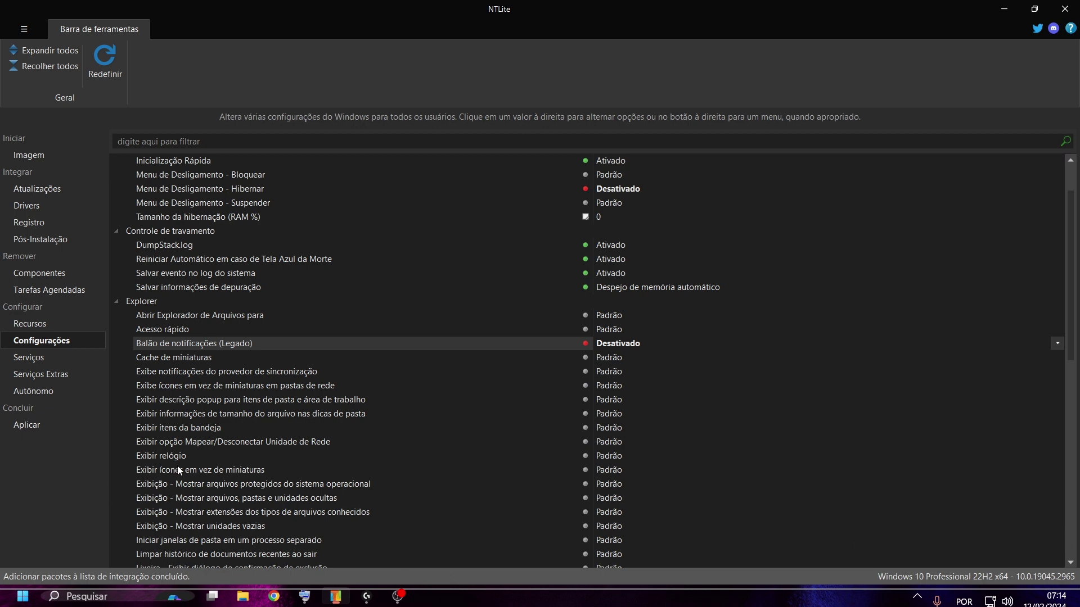
# Set Sempre exibir todos os ícones e notificações na Barra de Tarefas to Desativado in the Explorer category.
pyautogui.scroll(-5, 177, 470)
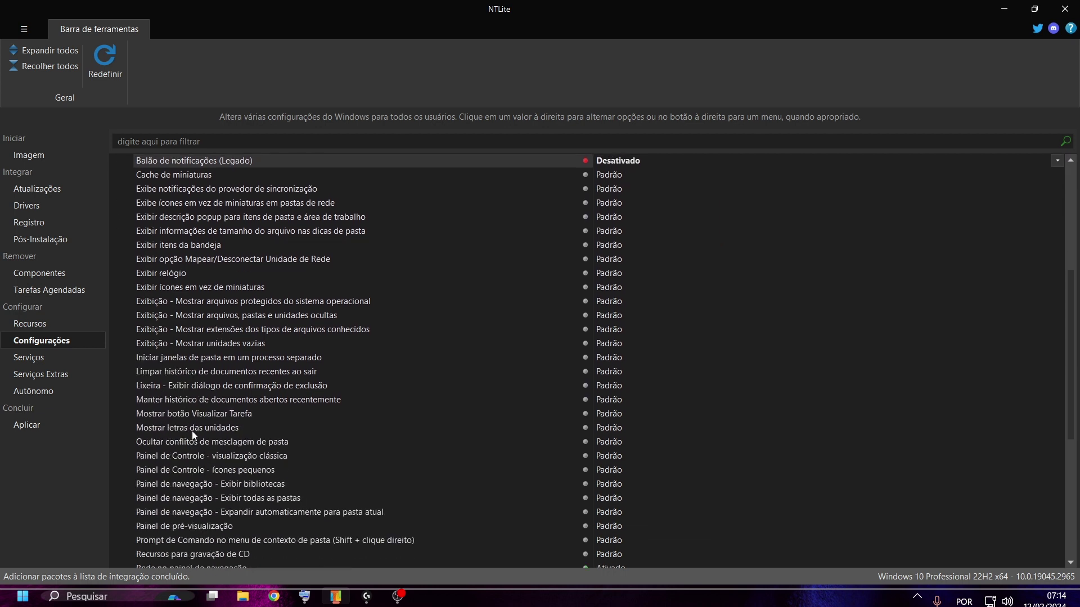
pyautogui.scroll(-2, 193, 431)
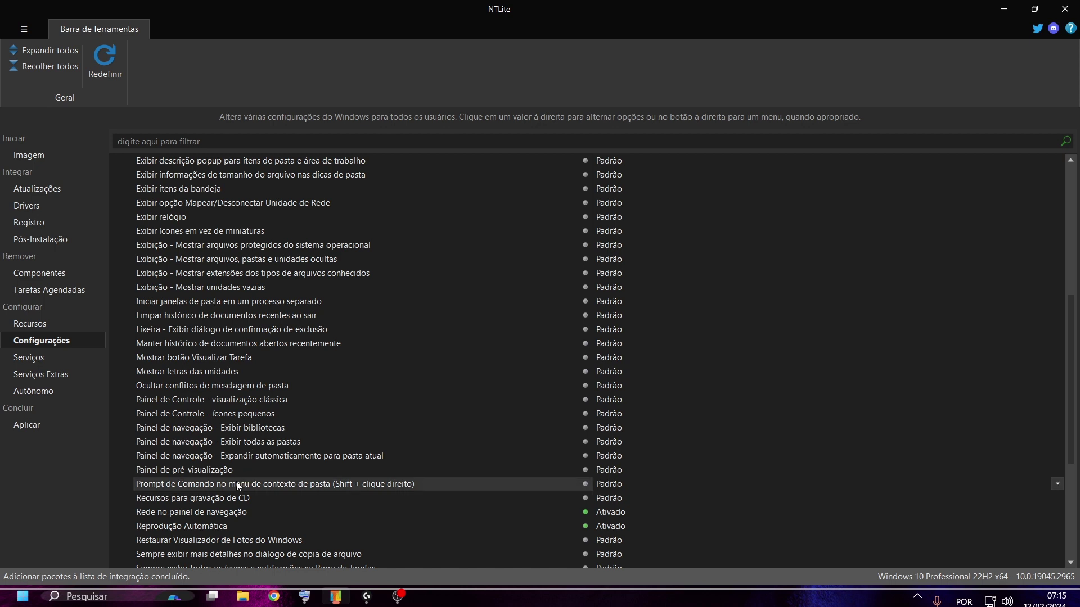
pyautogui.scroll(-3, 236, 485)
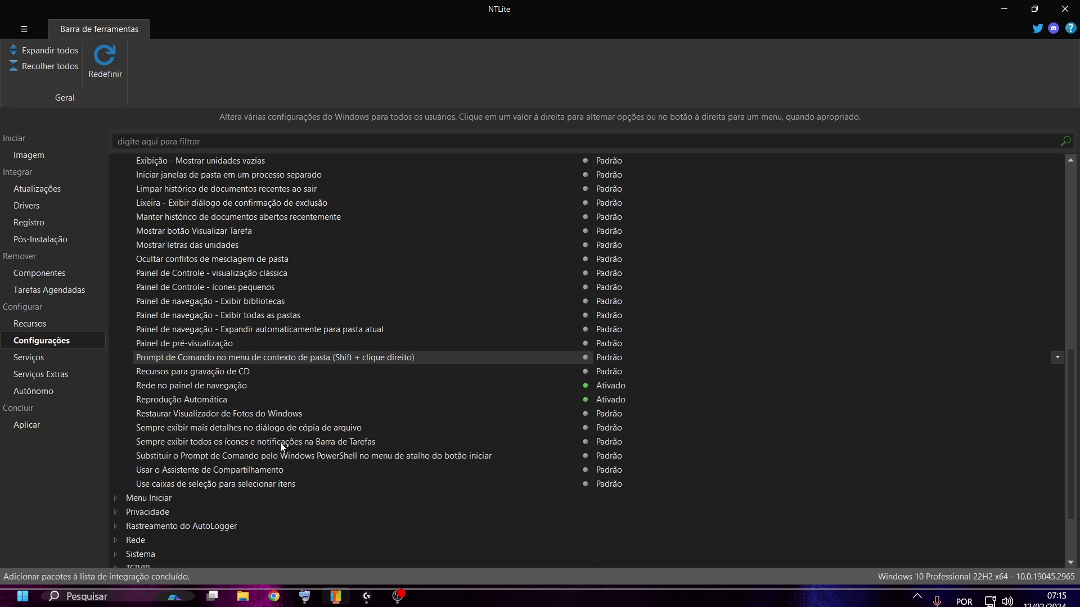
pyautogui.doubleClick(310, 447)
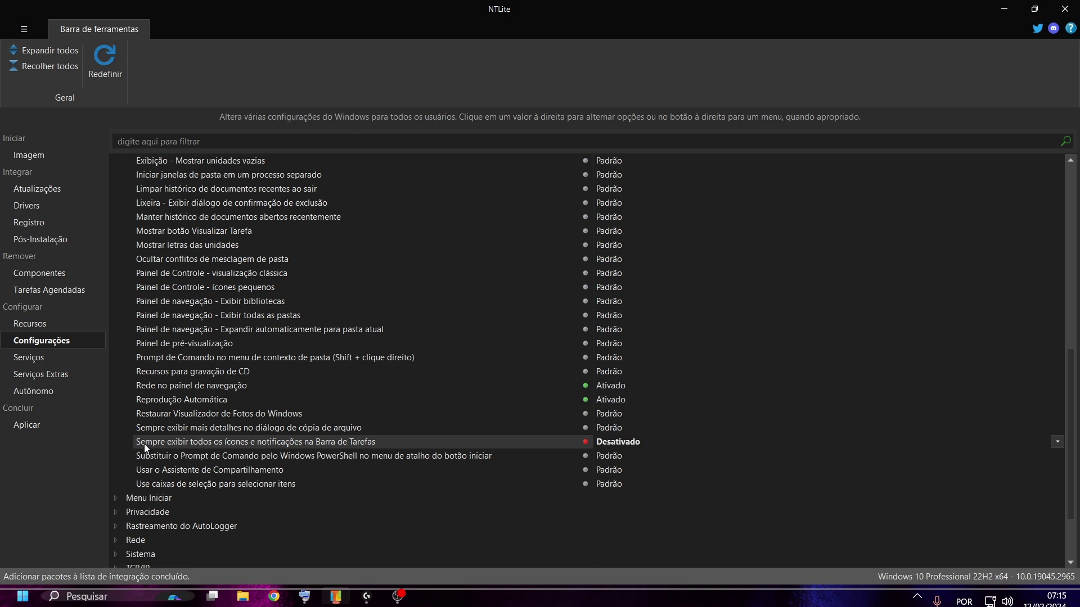
# View the Windows Start menu briefly, and review the user tile, power button, app list and folder options under Menu Iniciar.
pyautogui.scroll(-2, 170, 447)
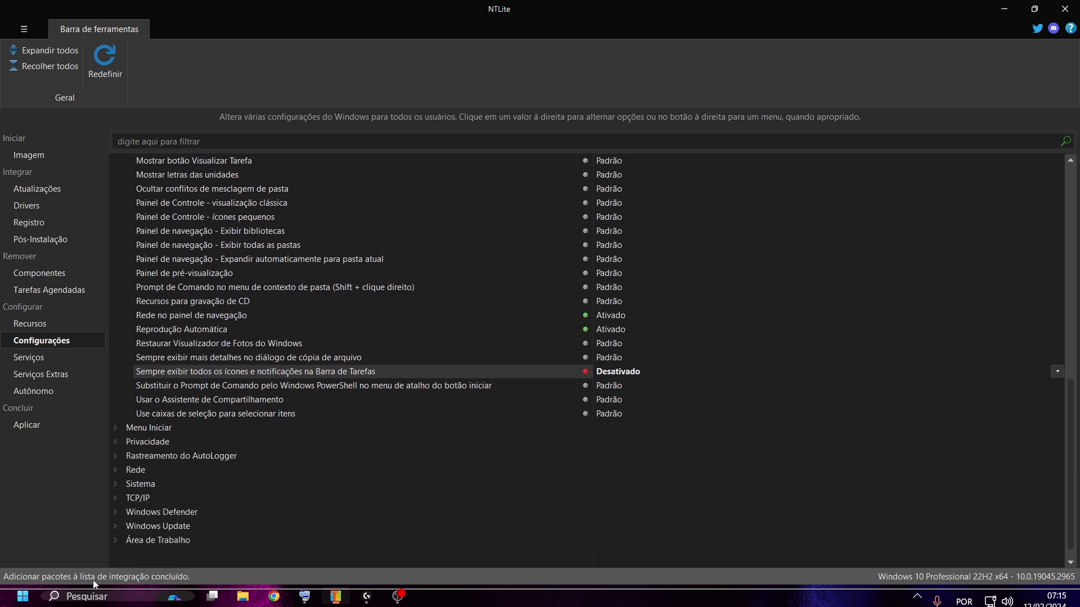
pyautogui.click(23, 599)
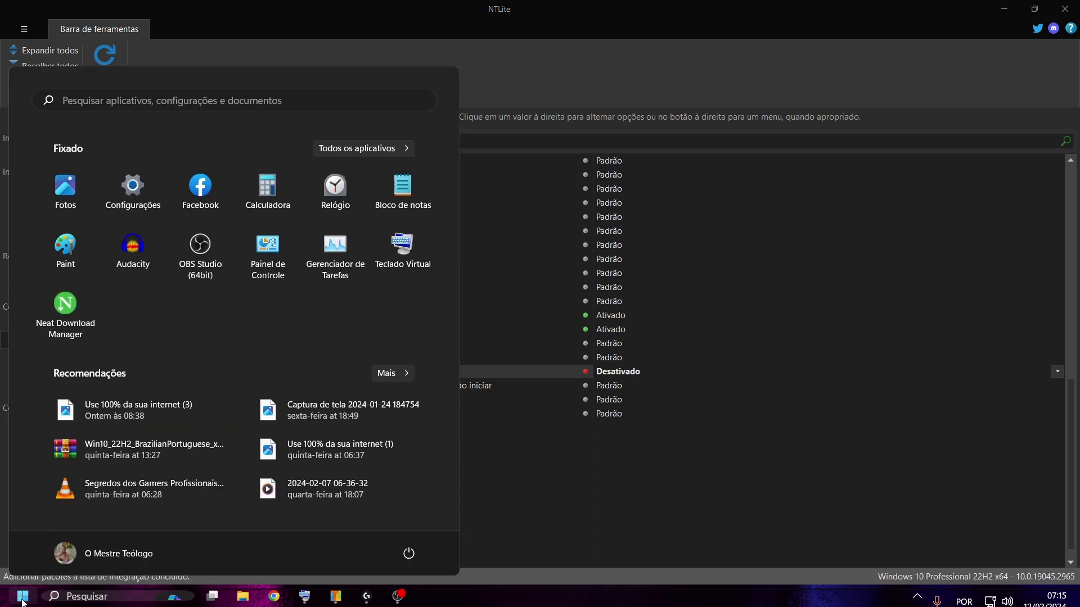
pyautogui.click(23, 599)
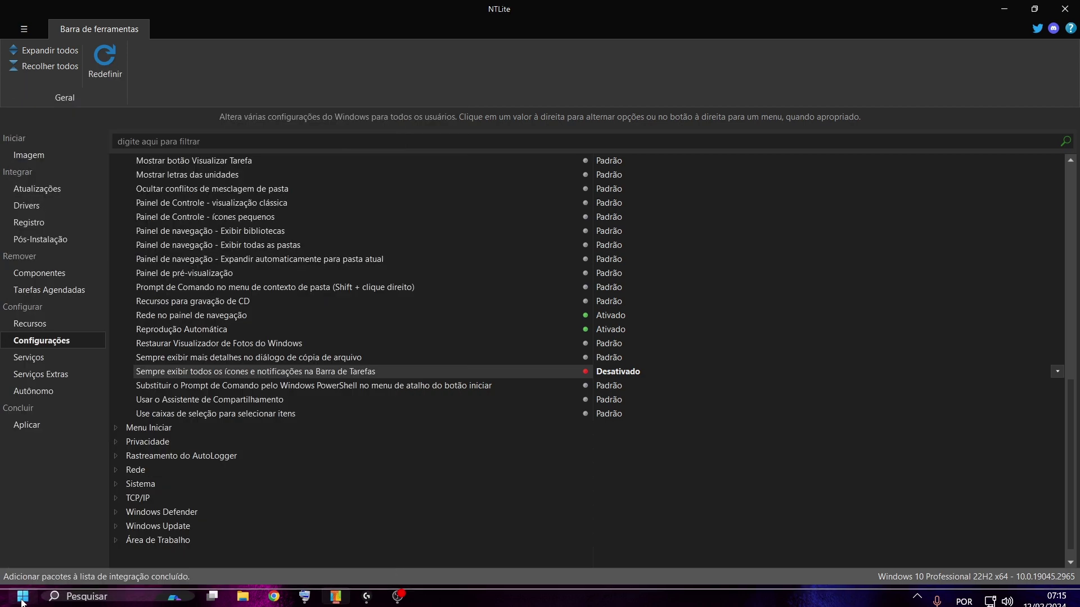
pyautogui.click(114, 427)
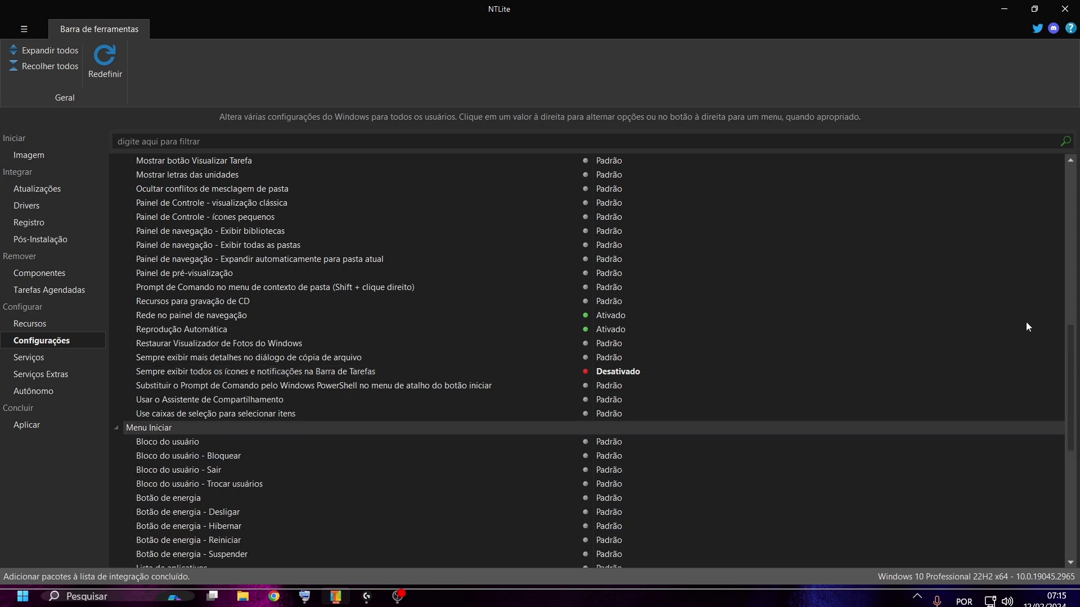
pyautogui.scroll(-3, 1025, 326)
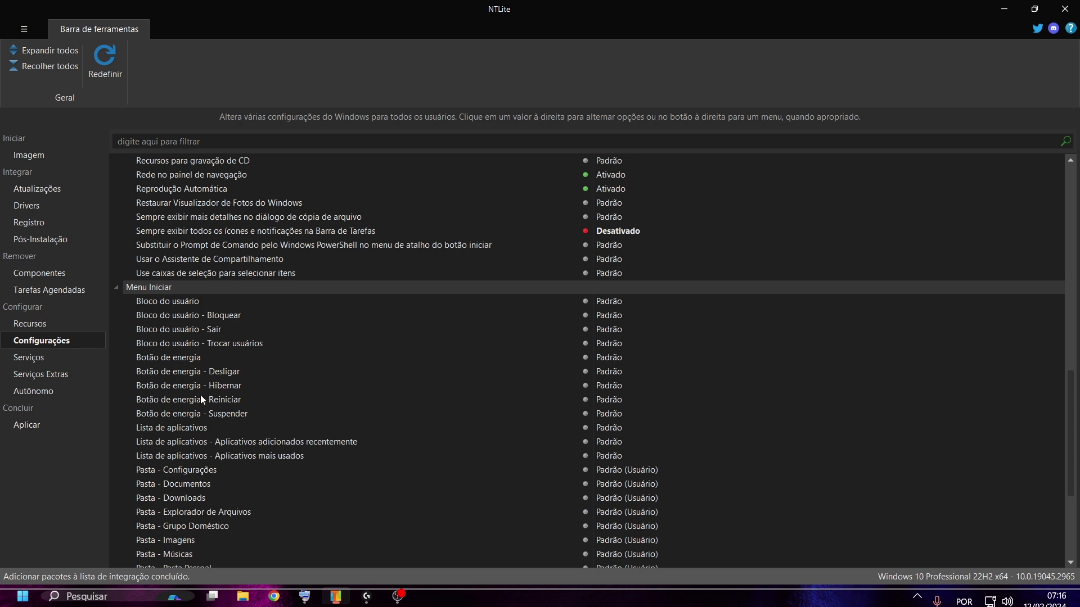
pyautogui.scroll(-1, 201, 396)
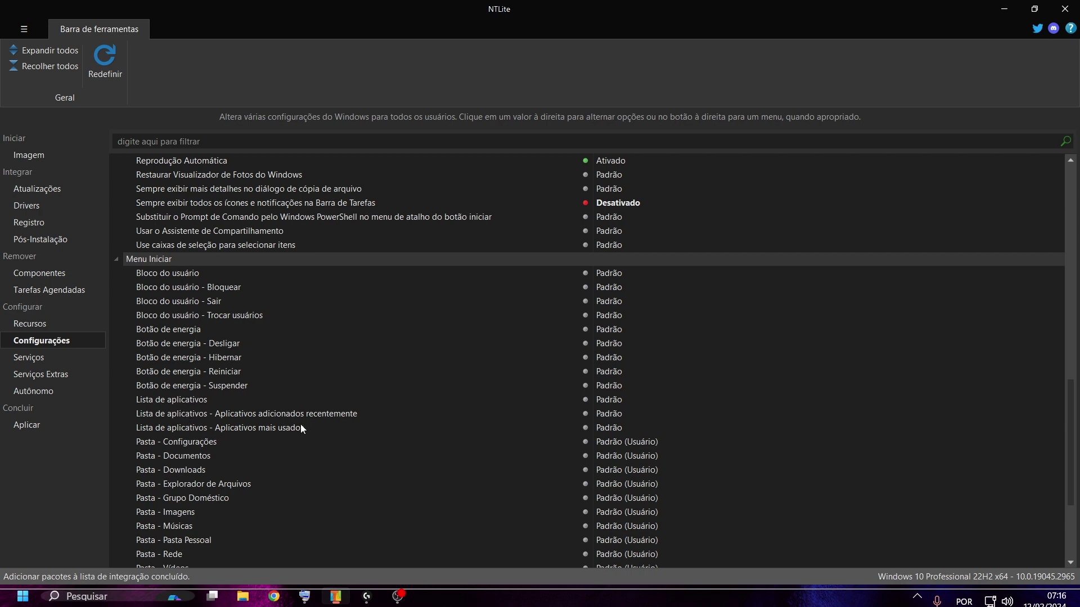
pyautogui.scroll(-3, 278, 431)
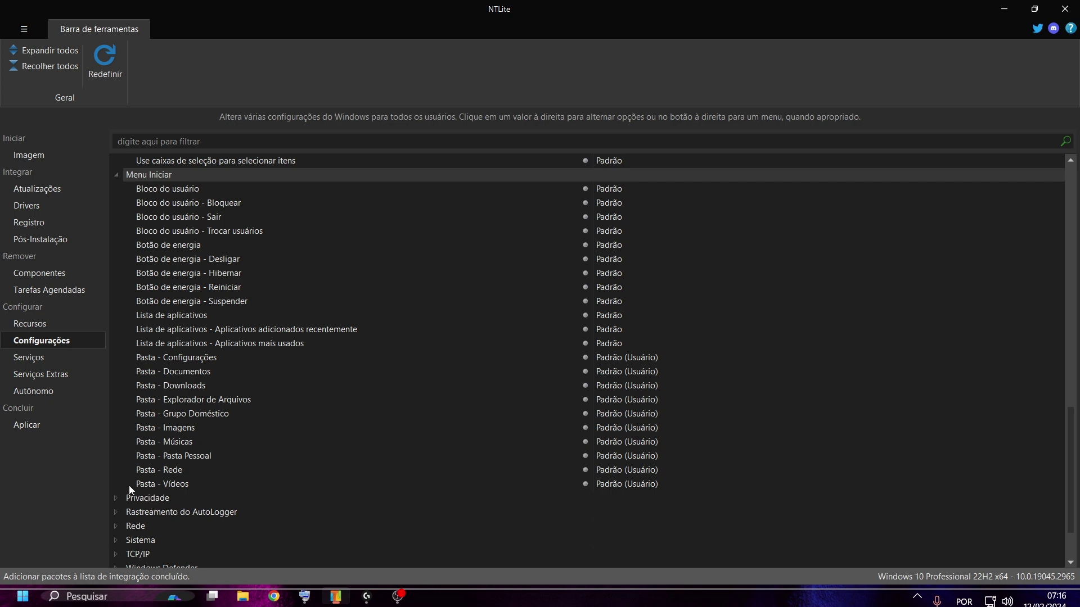
# Expand the Privacidade category and set Aplicativos OEM pré-instalados and Aplicativos pré-instalados to Desativado.
pyautogui.click(116, 497)
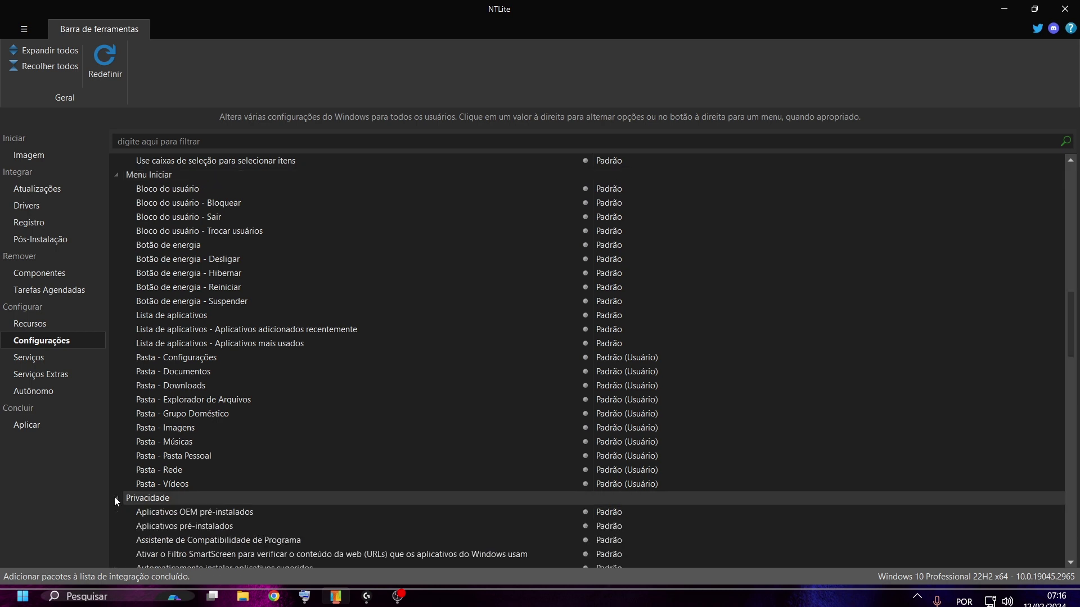
pyautogui.scroll(-2, 620, 165)
pyautogui.scroll(-4, 620, 165)
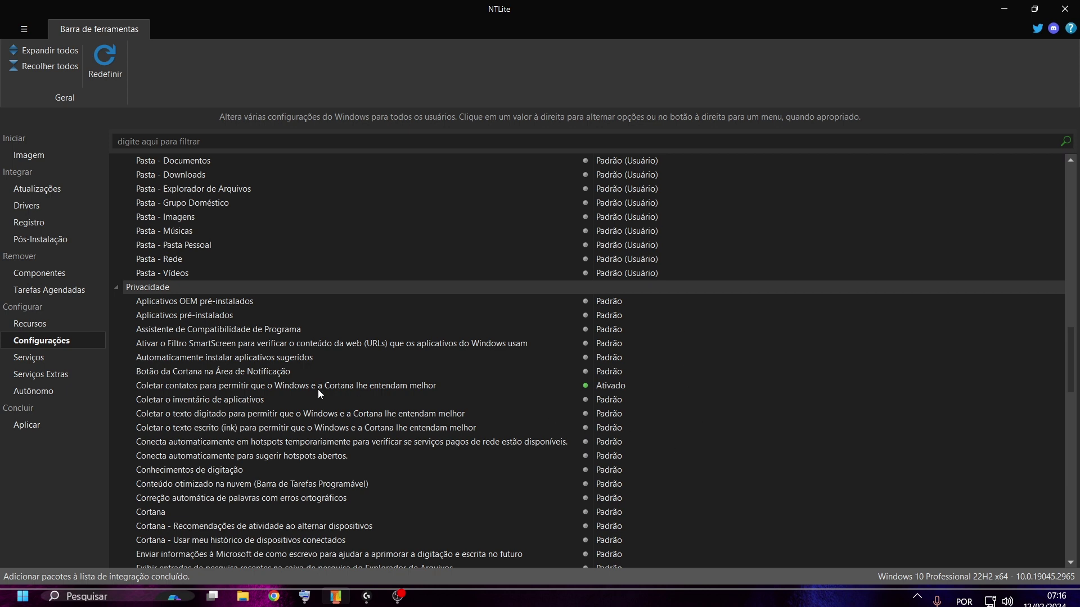
pyautogui.click(271, 303)
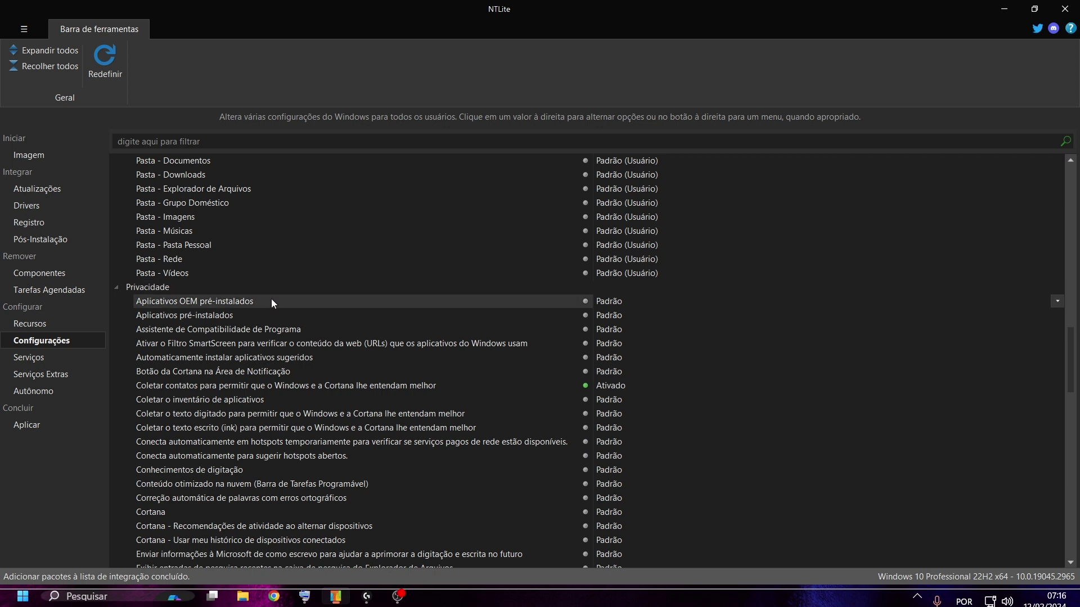
pyautogui.click(272, 303)
pyautogui.click(268, 315)
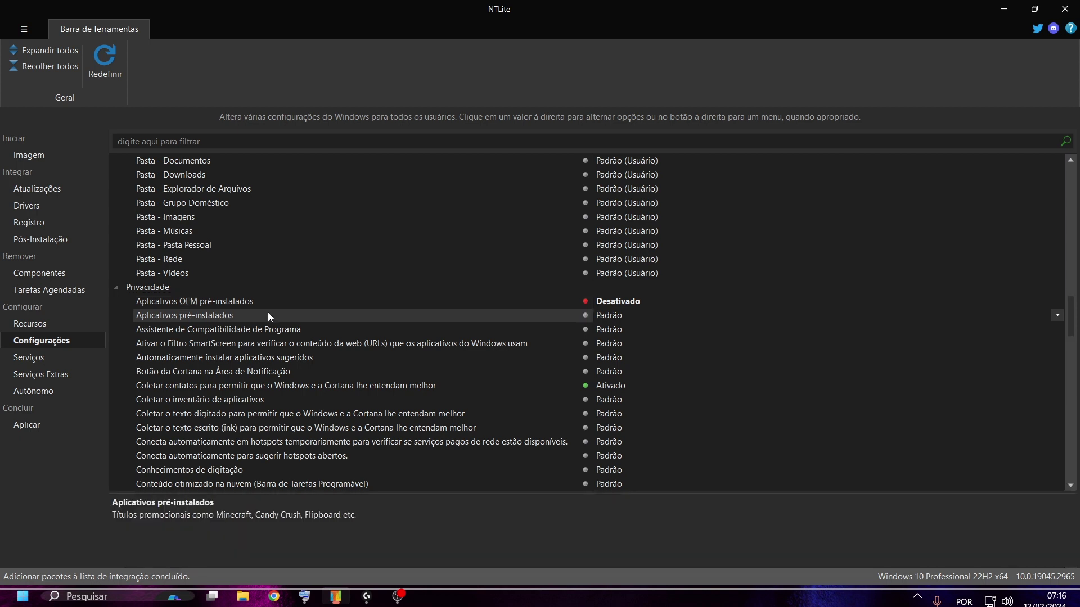
pyautogui.click(267, 314)
# Under Privacidade, set the SmartScreen URL filter, automatic installation of suggested apps, Cortana notification area button, contact collection and app inventory collection to Desativado.
pyautogui.doubleClick(326, 345)
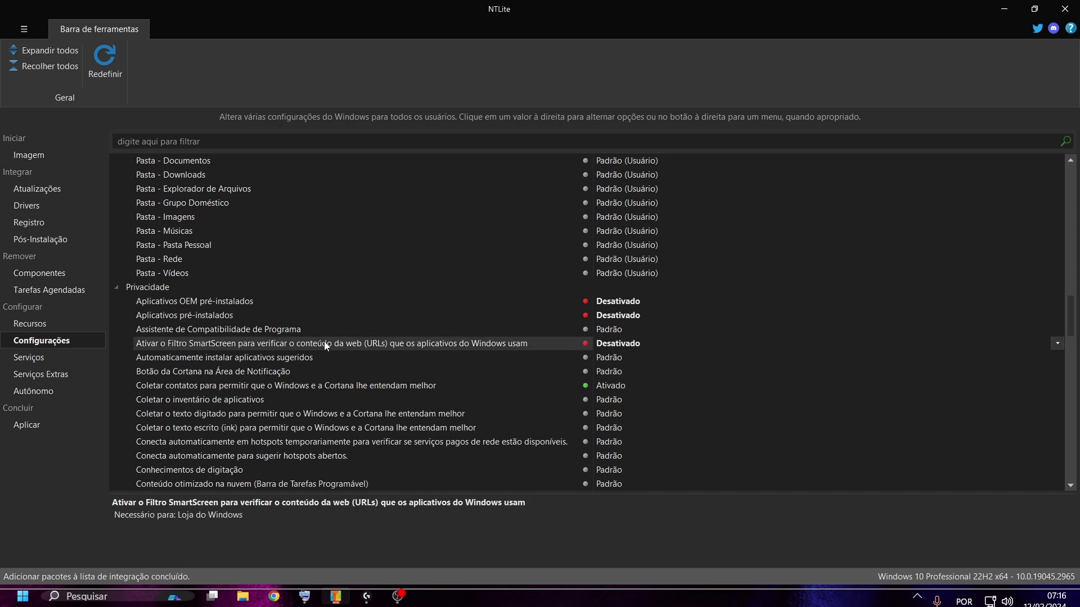
pyautogui.doubleClick(230, 361)
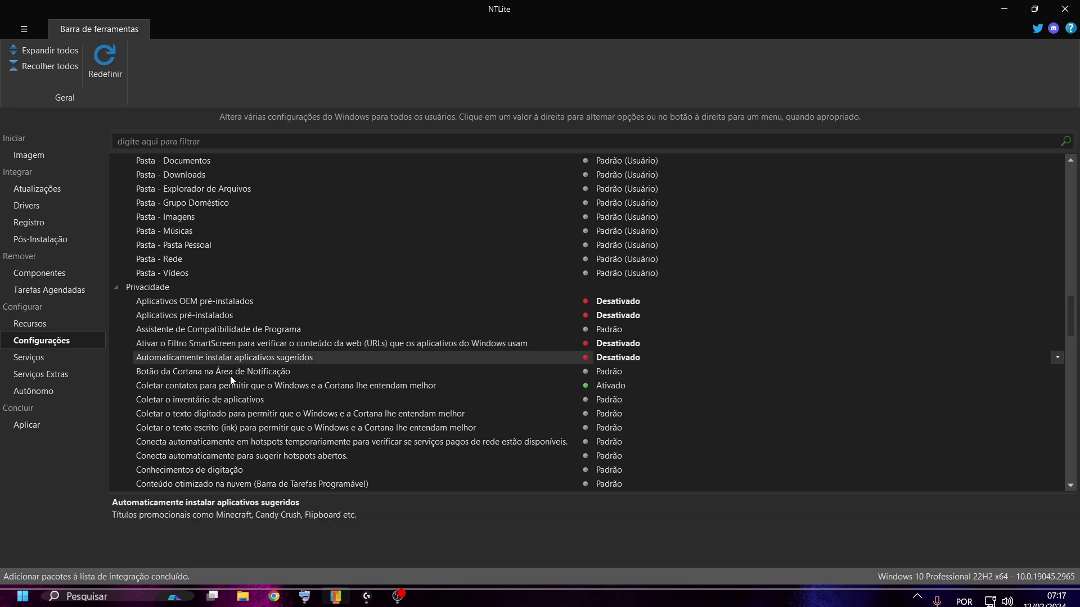
pyautogui.doubleClick(231, 375)
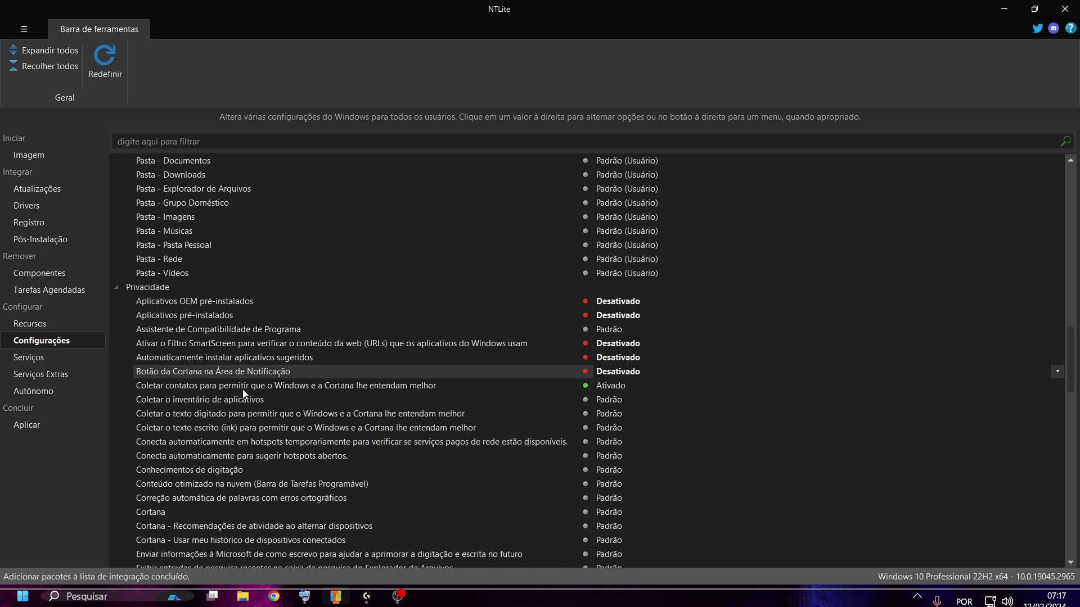
pyautogui.doubleClick(243, 390)
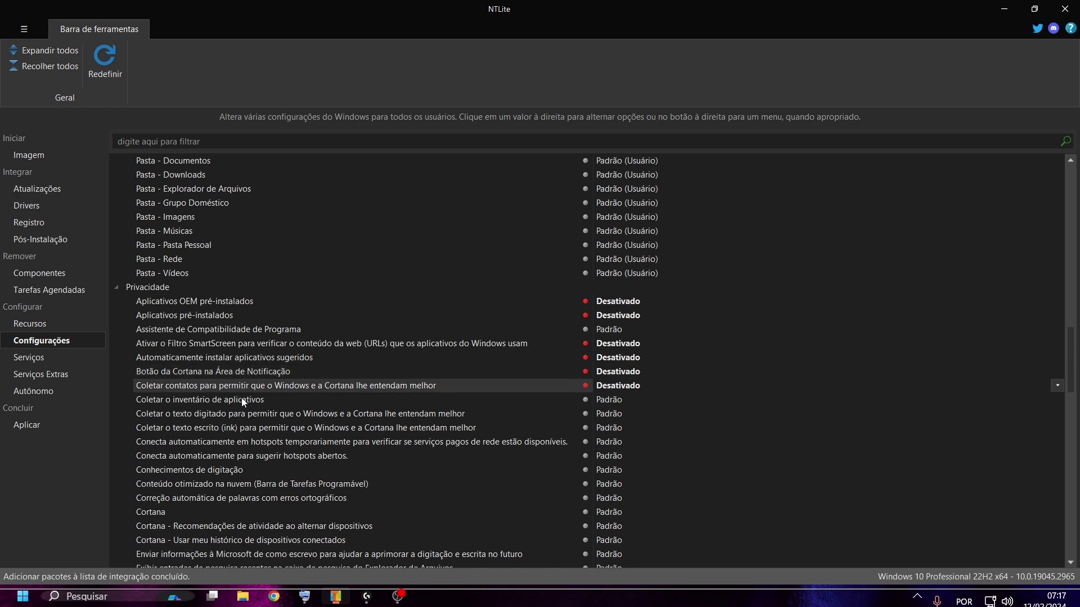
pyautogui.doubleClick(240, 400)
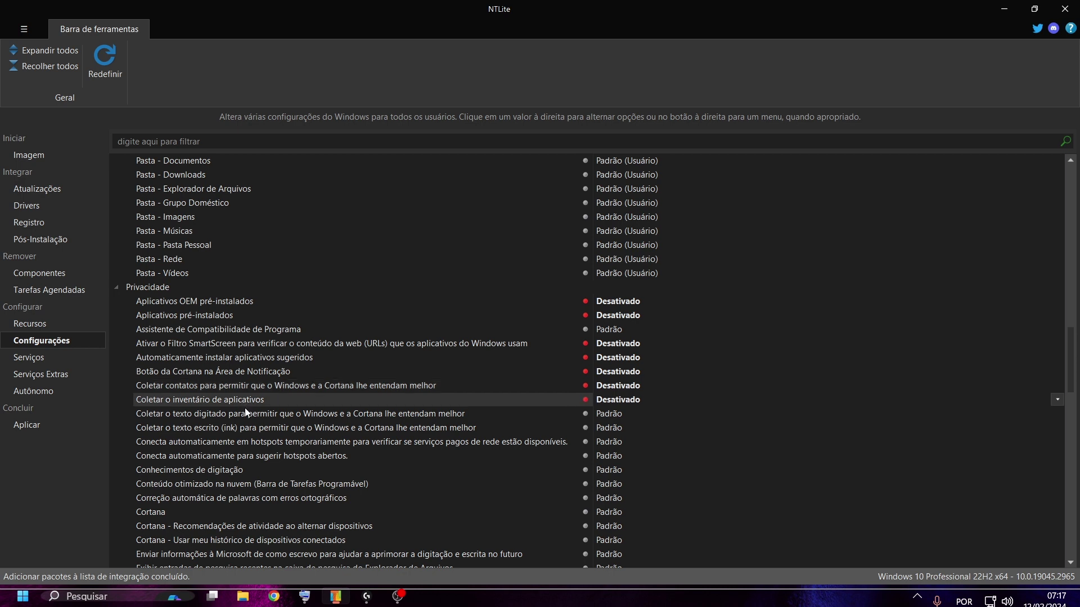
# Under Privacidade, set typed-text collection, ink-text collection, temporary automatic hotspot connection for paid network services and connection to suggested open hotspots to Desativado.
pyautogui.doubleClick(245, 416)
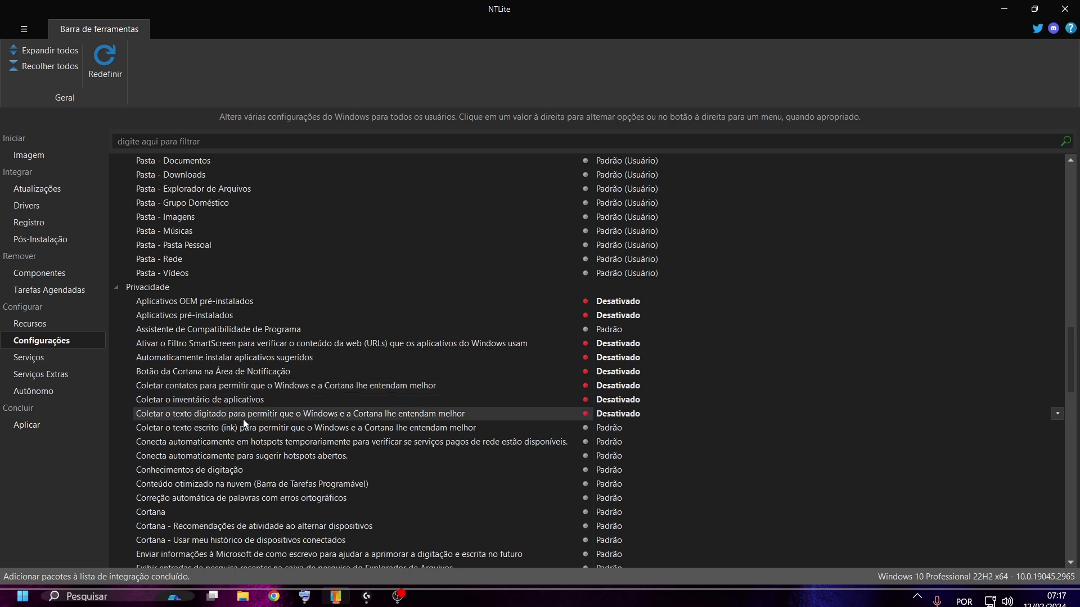
pyautogui.doubleClick(248, 428)
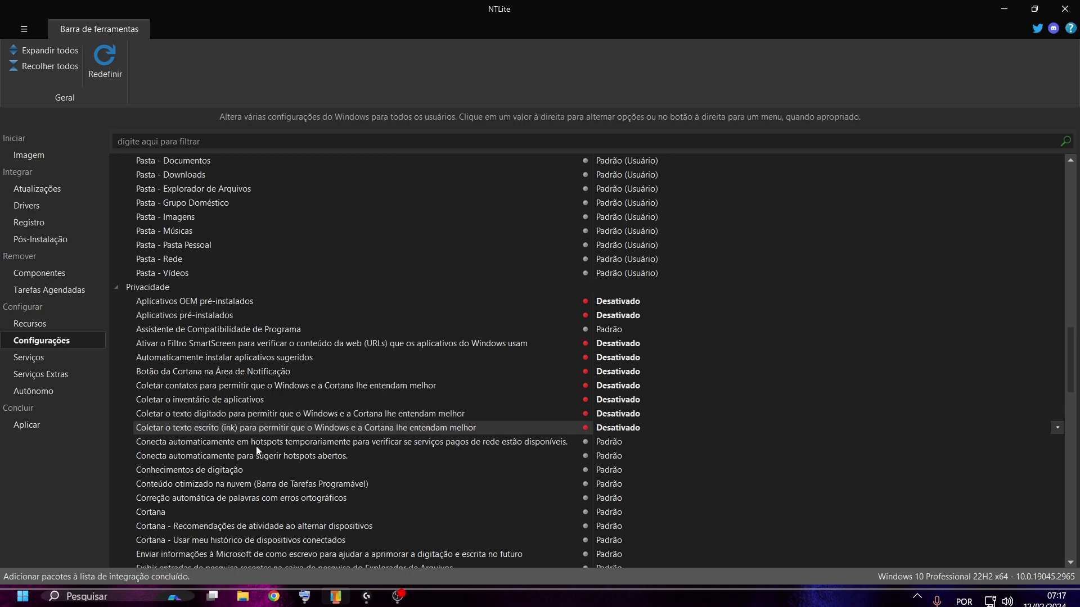
pyautogui.doubleClick(256, 444)
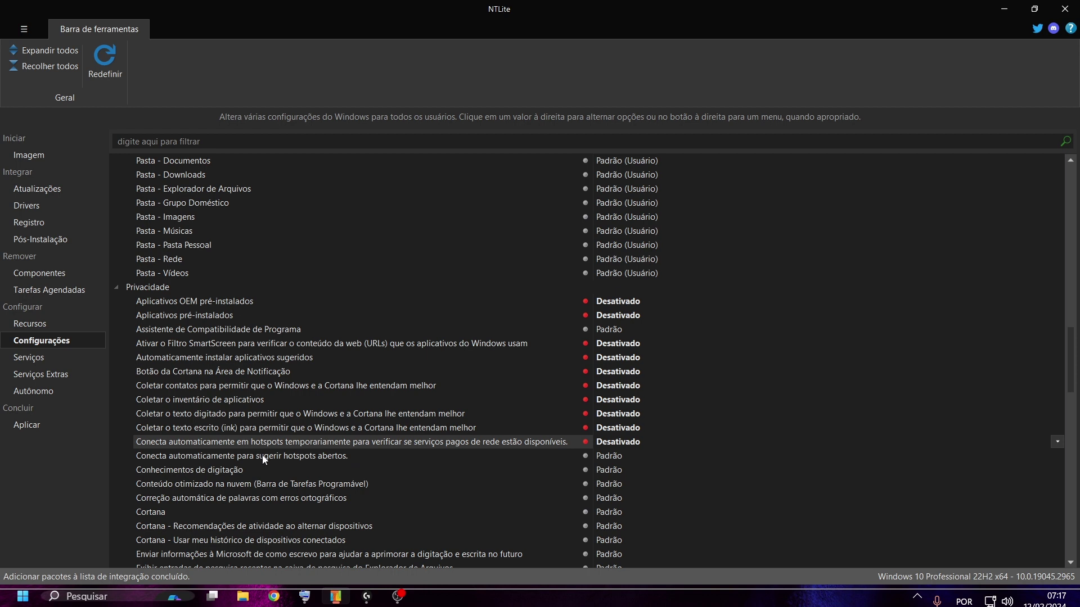
pyautogui.doubleClick(263, 457)
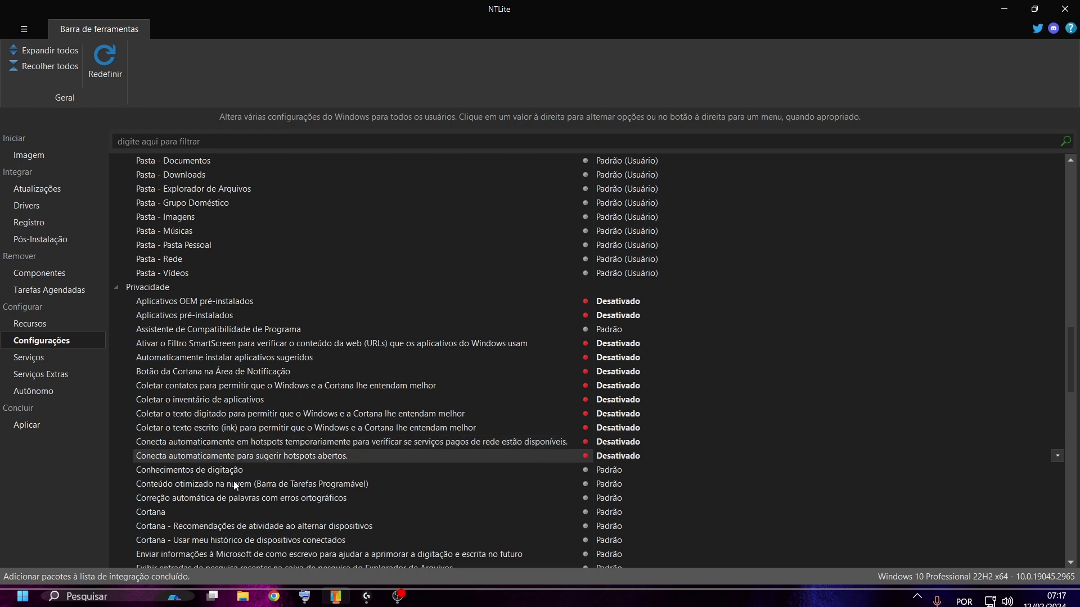
# Set Cortana, its activity recommendations when switching devices and its use of connected-device history to Desativado under Privacidade.
pyautogui.scroll(-3, 230, 482)
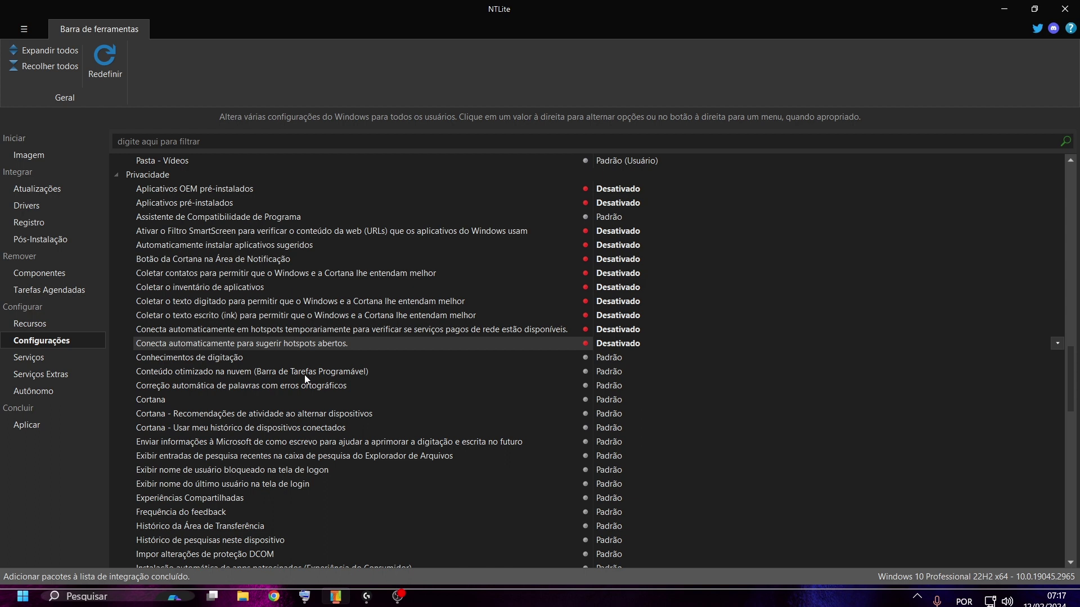
pyautogui.doubleClick(152, 399)
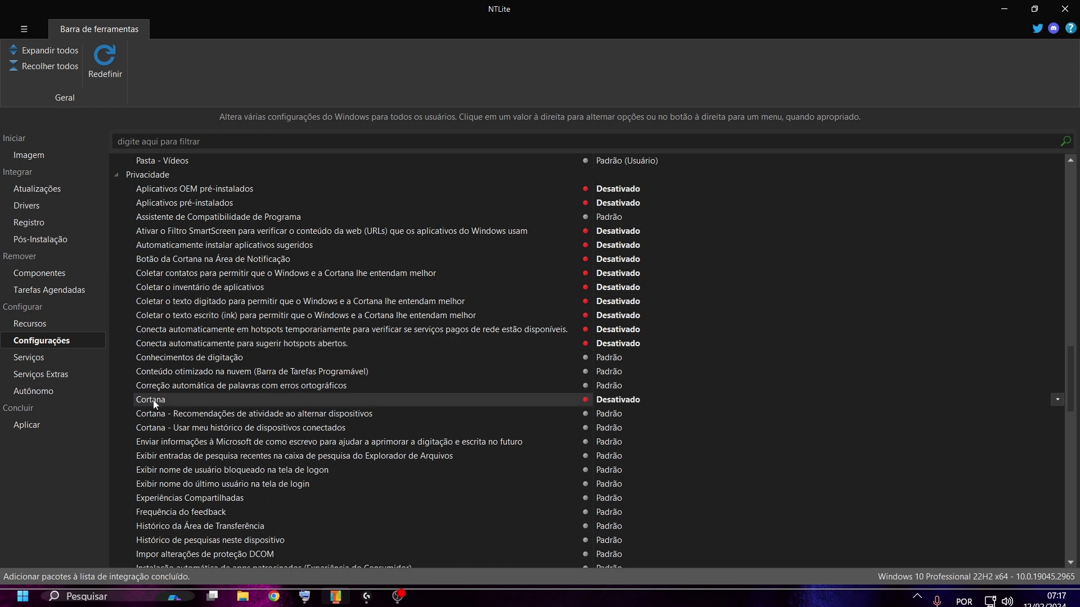
pyautogui.doubleClick(161, 416)
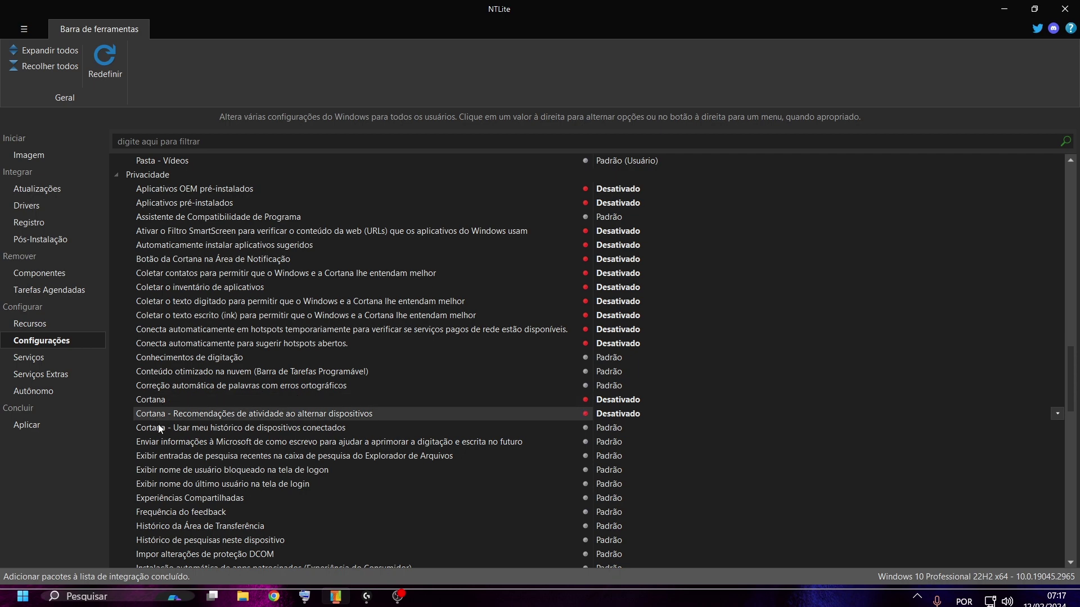
pyautogui.doubleClick(159, 429)
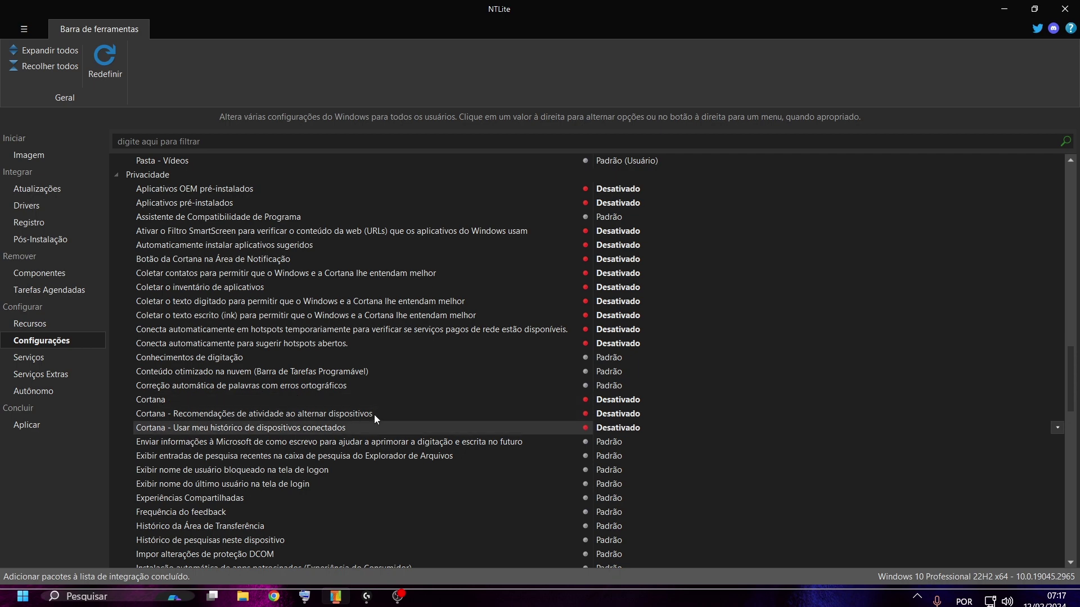
# Set sending writing information to Microsoft, Experiências Compartilhadas and Frequência do feedback to Desativado.
pyautogui.scroll(-2, 376, 419)
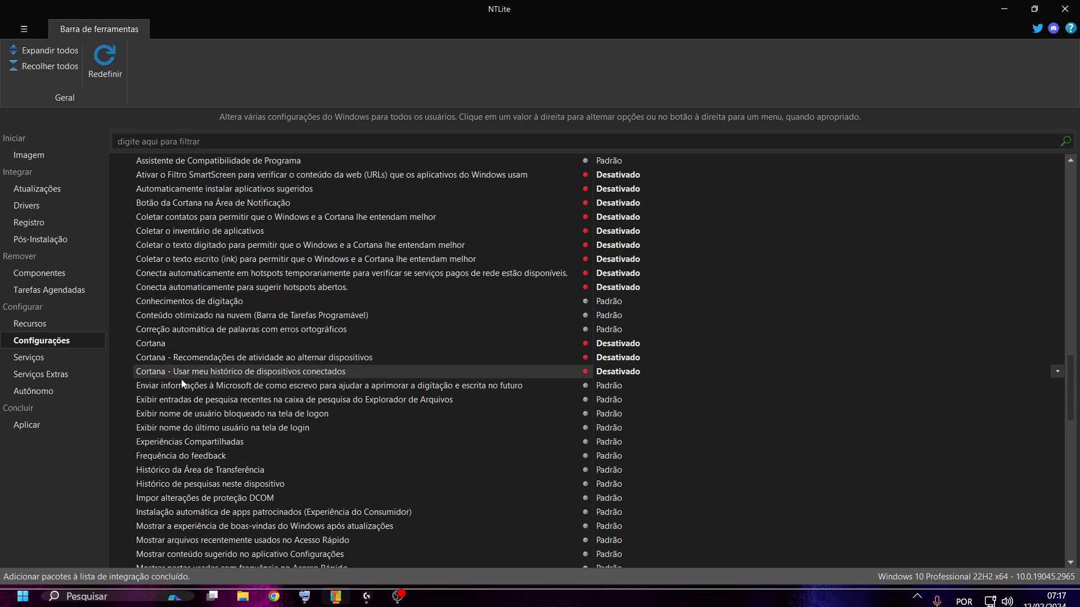
pyautogui.click(233, 390)
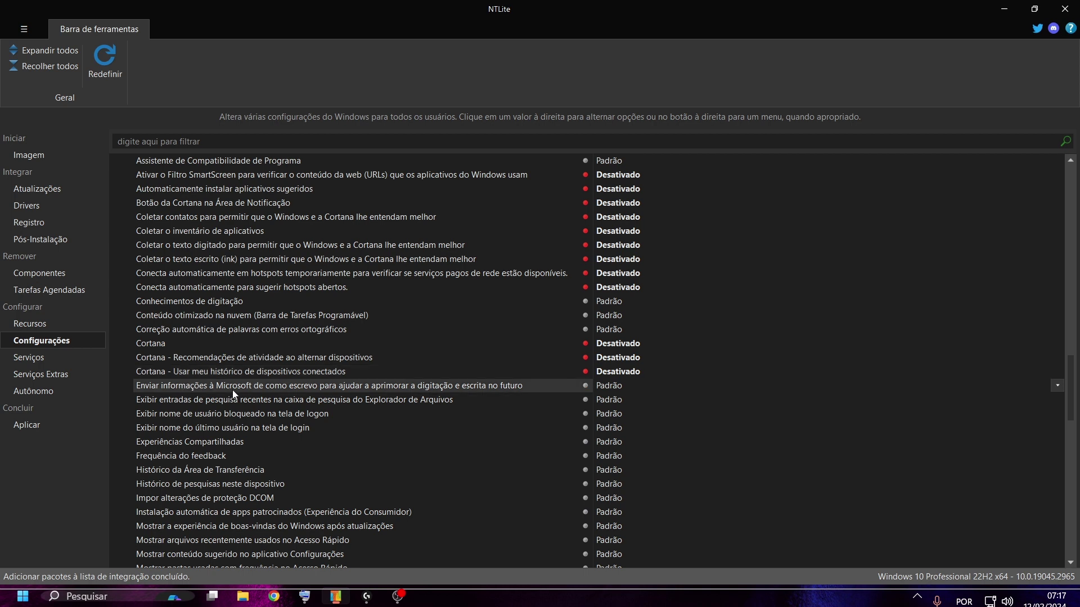
pyautogui.doubleClick(231, 387)
pyautogui.doubleClick(229, 447)
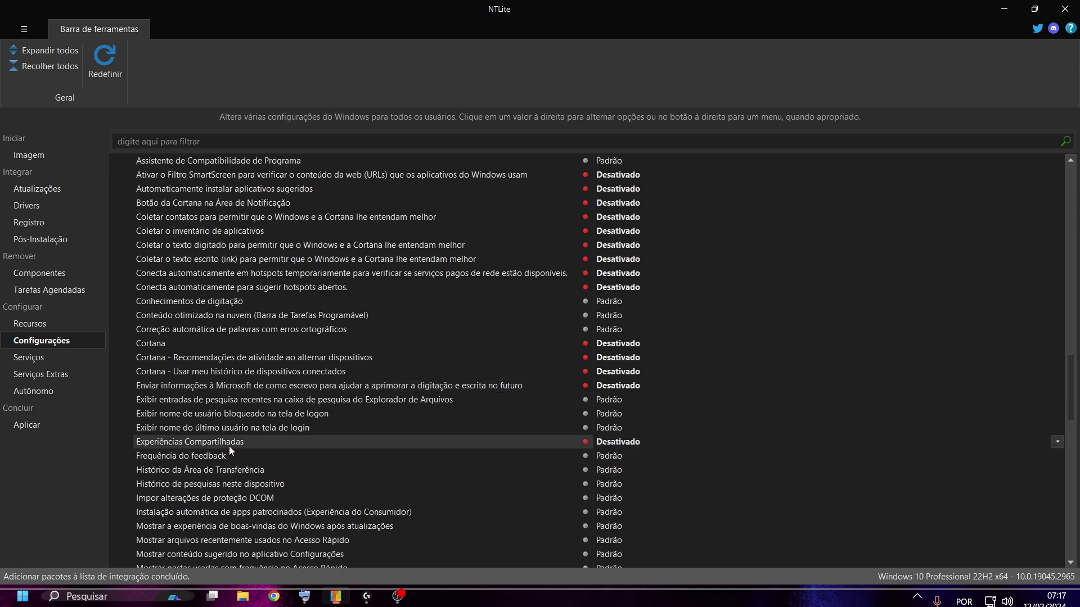
pyautogui.doubleClick(214, 459)
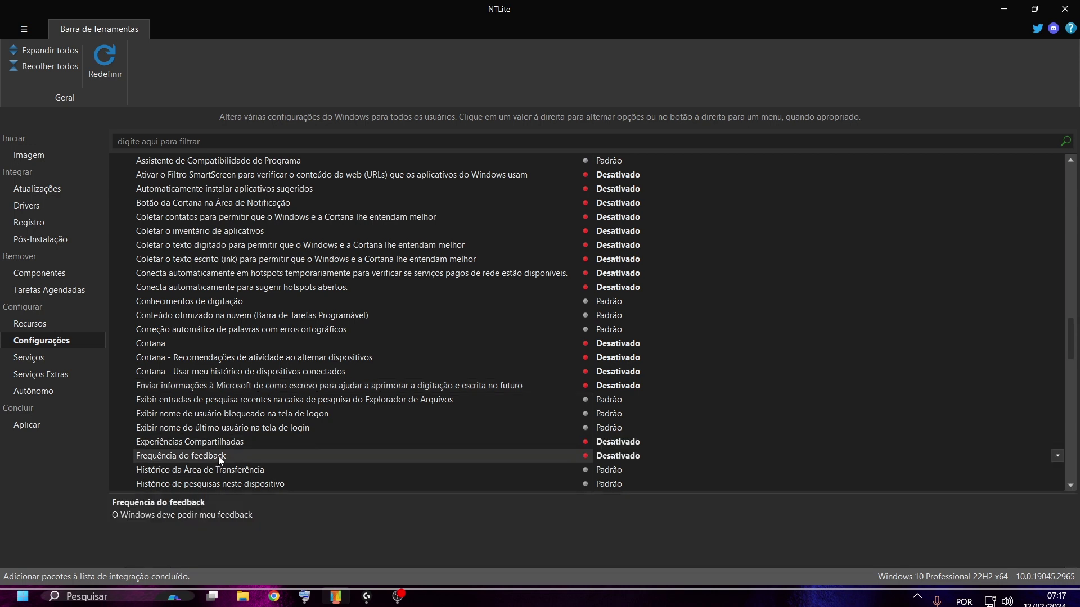
# Set automatic installation of sponsored apps (Experiência do Consumidor) and the Windows welcome experience after updates to Desativado.
pyautogui.scroll(-3, 243, 412)
pyautogui.scroll(-3, 245, 409)
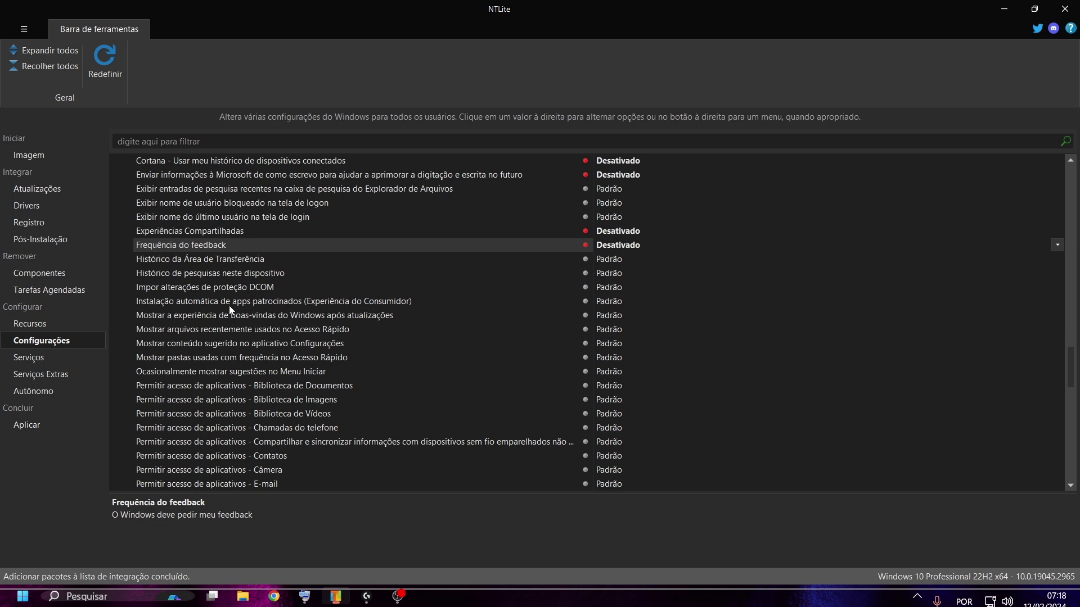
pyautogui.doubleClick(271, 306)
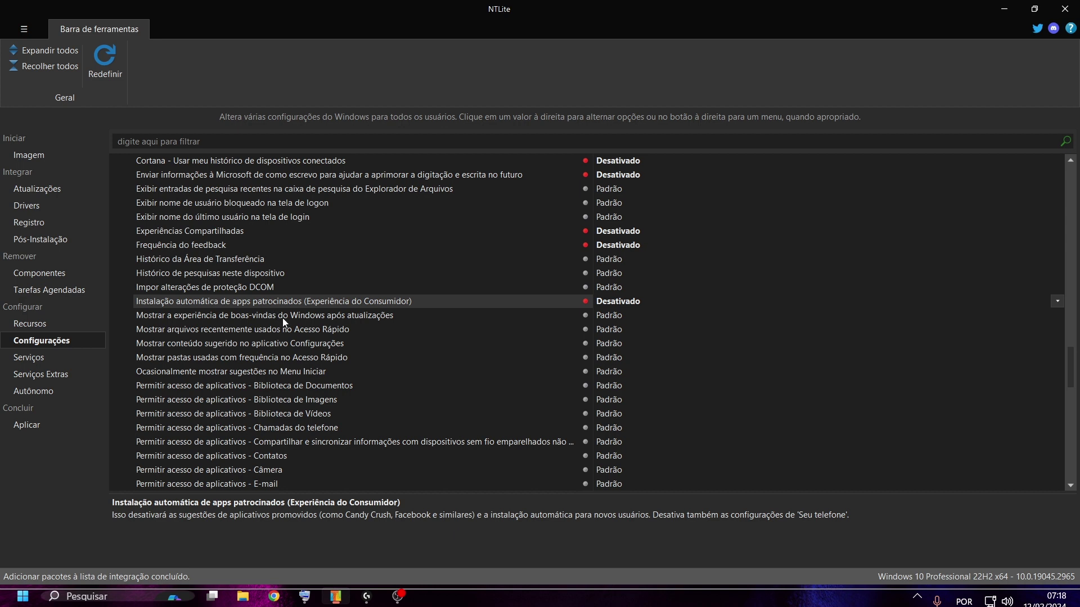
pyautogui.click(282, 316)
pyautogui.doubleClick(282, 319)
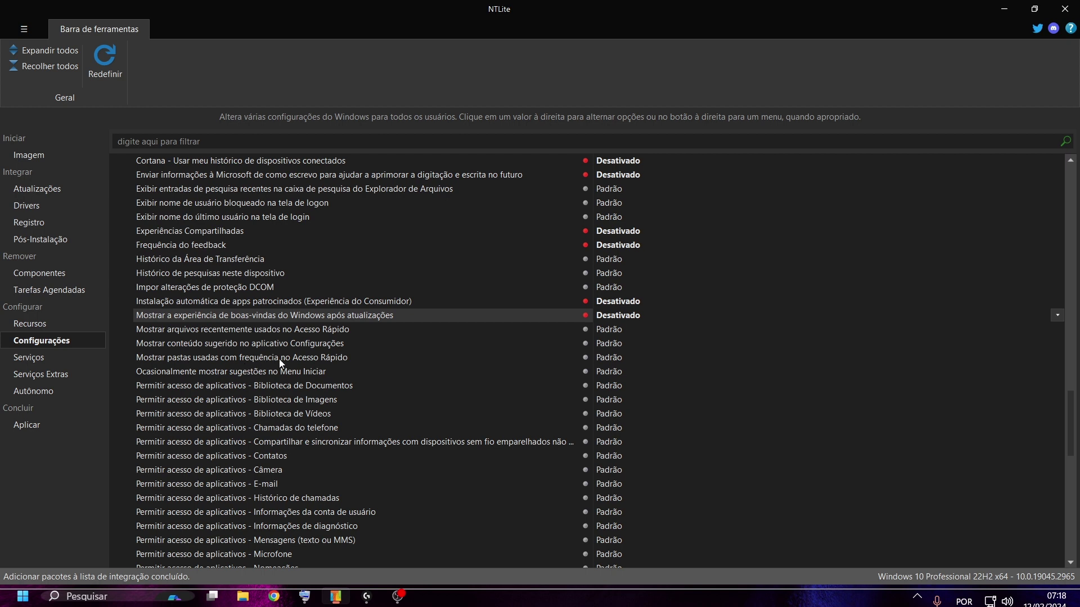
# Set Permitir Experimentação and the NVIDIA driver experience improvement program to Desativado under Privacidade.
pyautogui.scroll(-1, 279, 360)
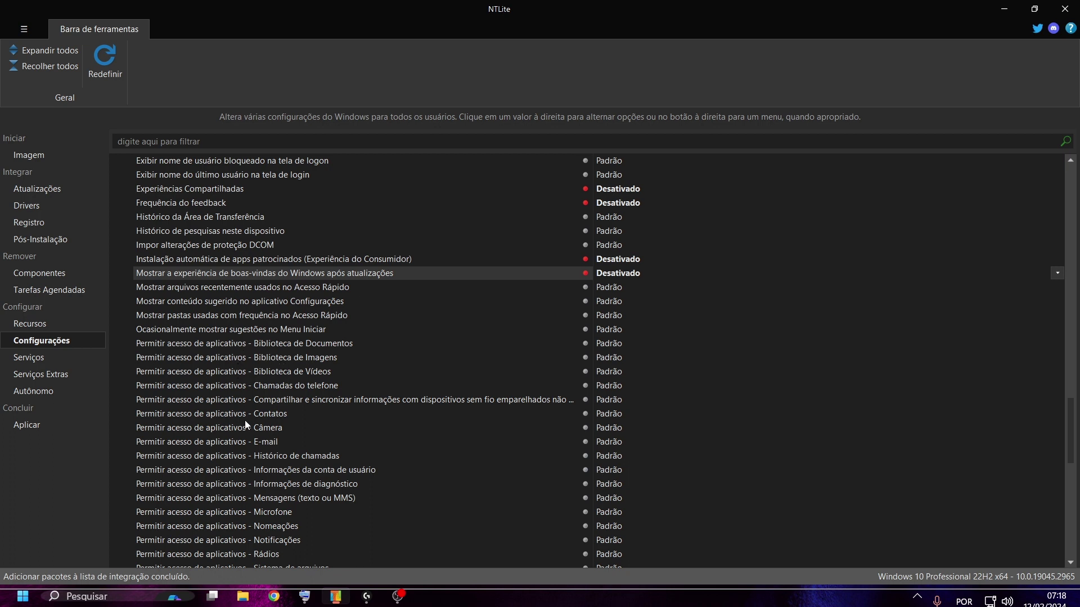
pyautogui.scroll(-1, 268, 399)
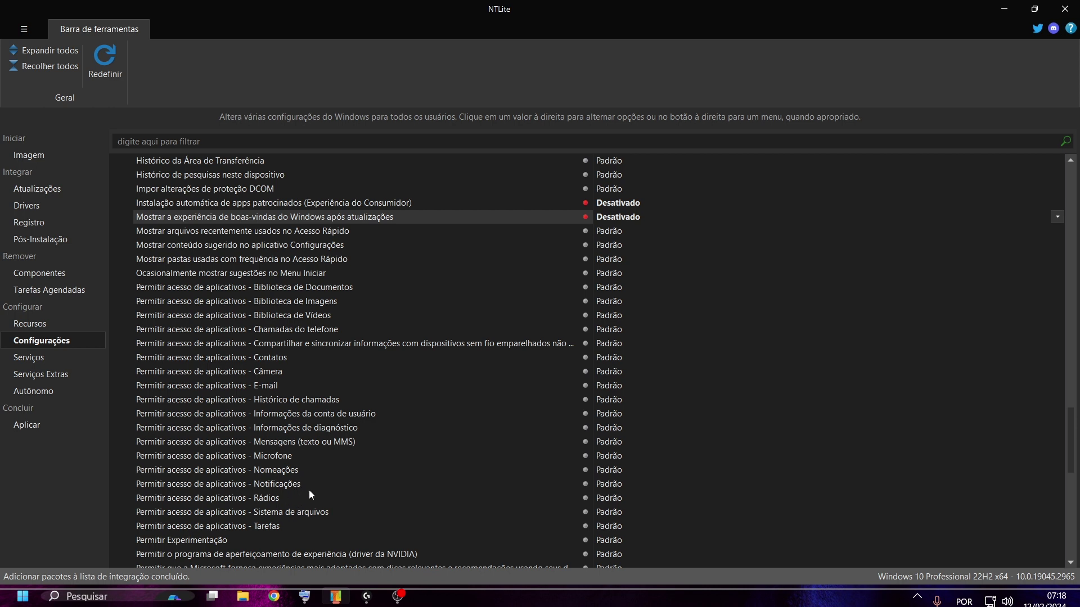
pyautogui.scroll(-2, 309, 493)
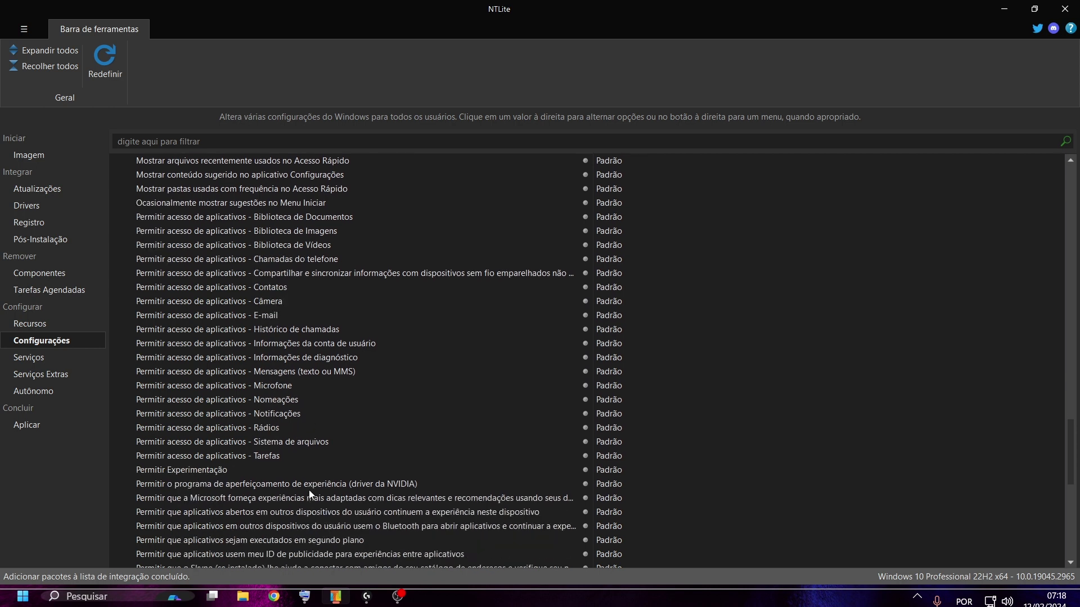
pyautogui.doubleClick(199, 469)
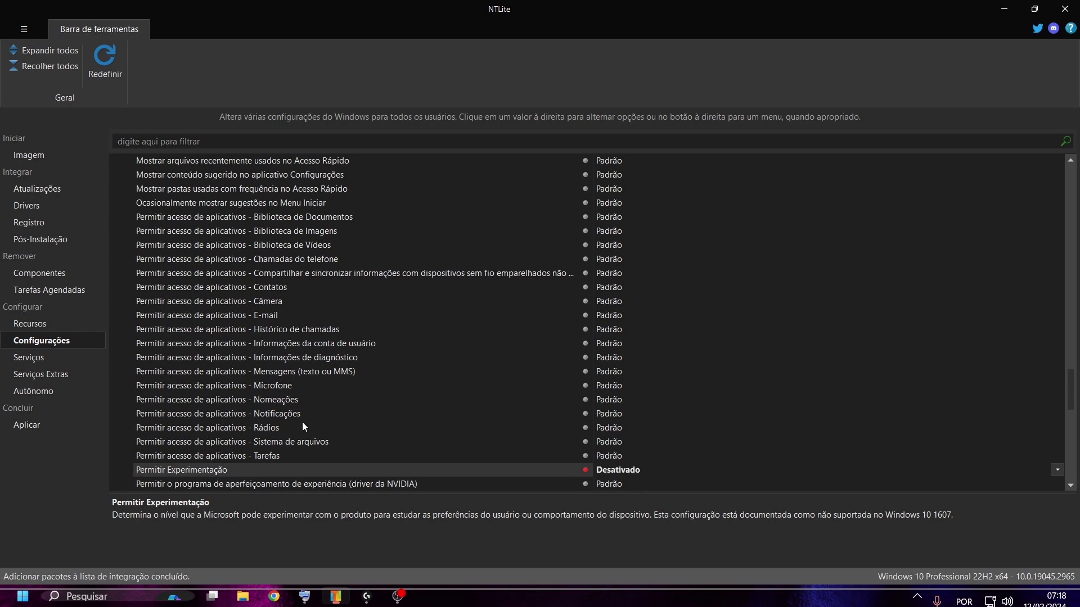
pyautogui.scroll(-2, 301, 422)
pyautogui.scroll(-2, 303, 426)
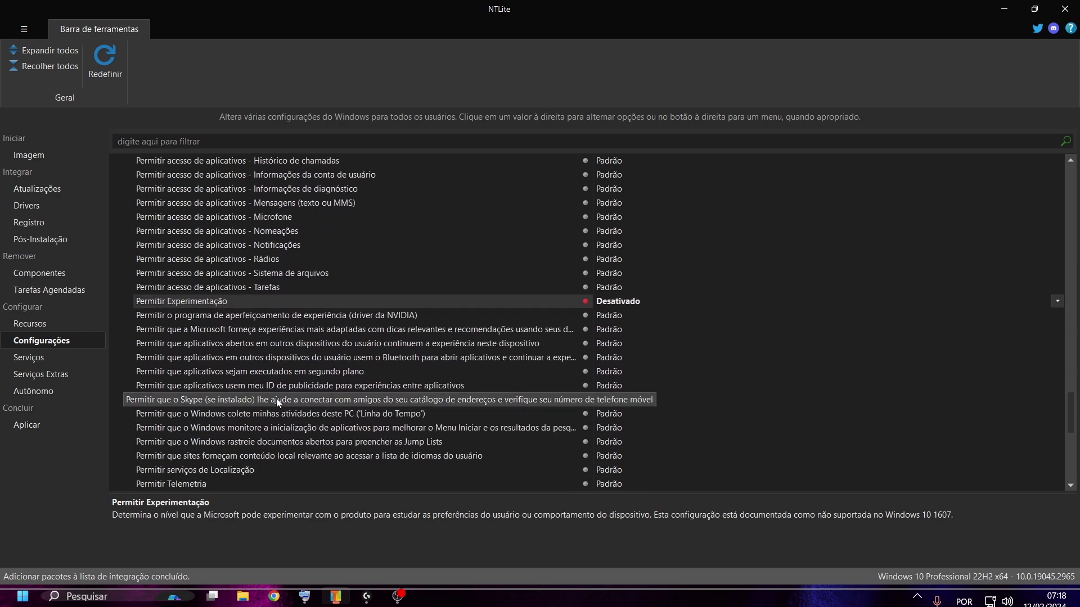
pyautogui.doubleClick(297, 317)
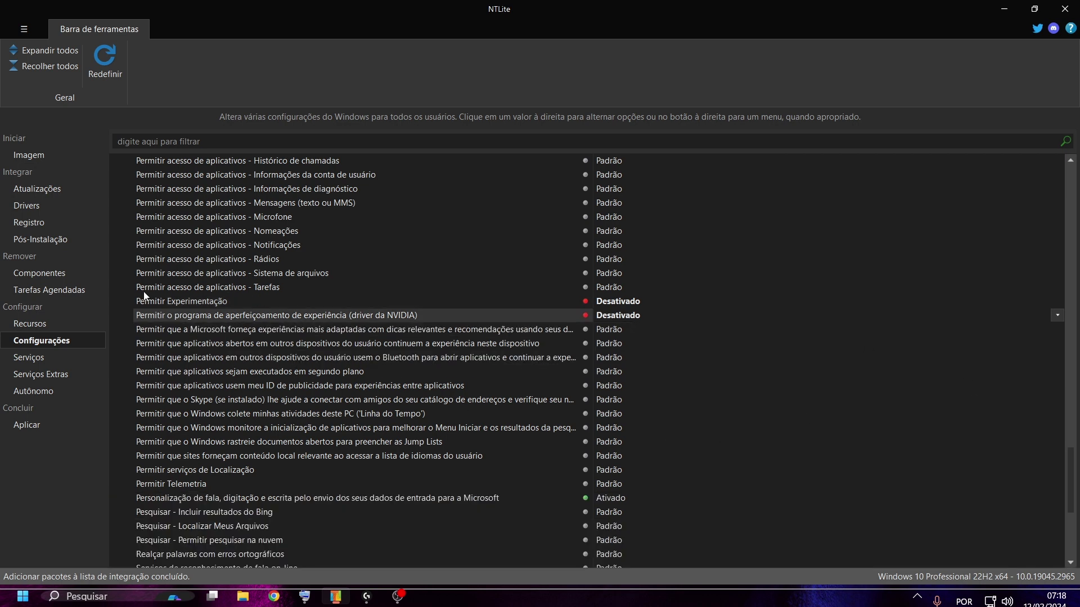
# Set Microsoft's diagnostic-data tailored experiences, continuing apps opened on other devices and running apps in the background to Desativado.
pyautogui.click(217, 337)
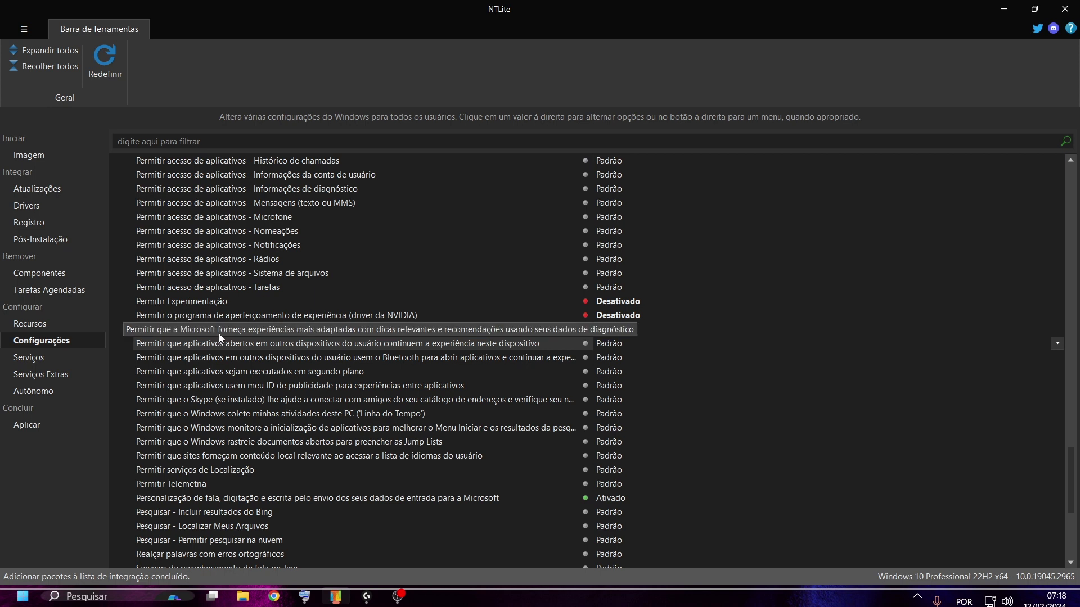
pyautogui.doubleClick(219, 333)
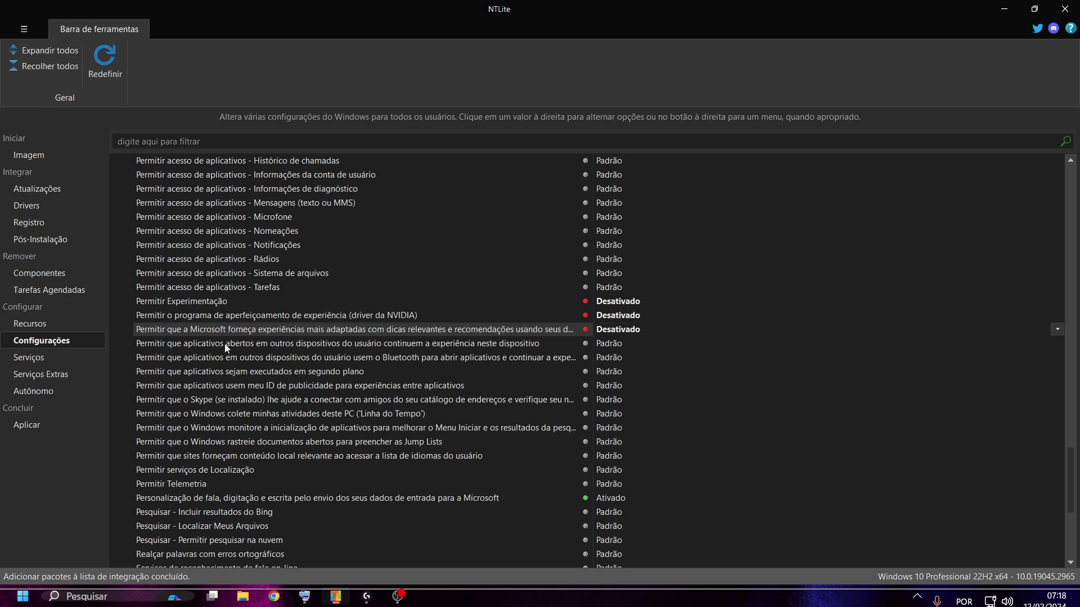
pyautogui.doubleClick(335, 345)
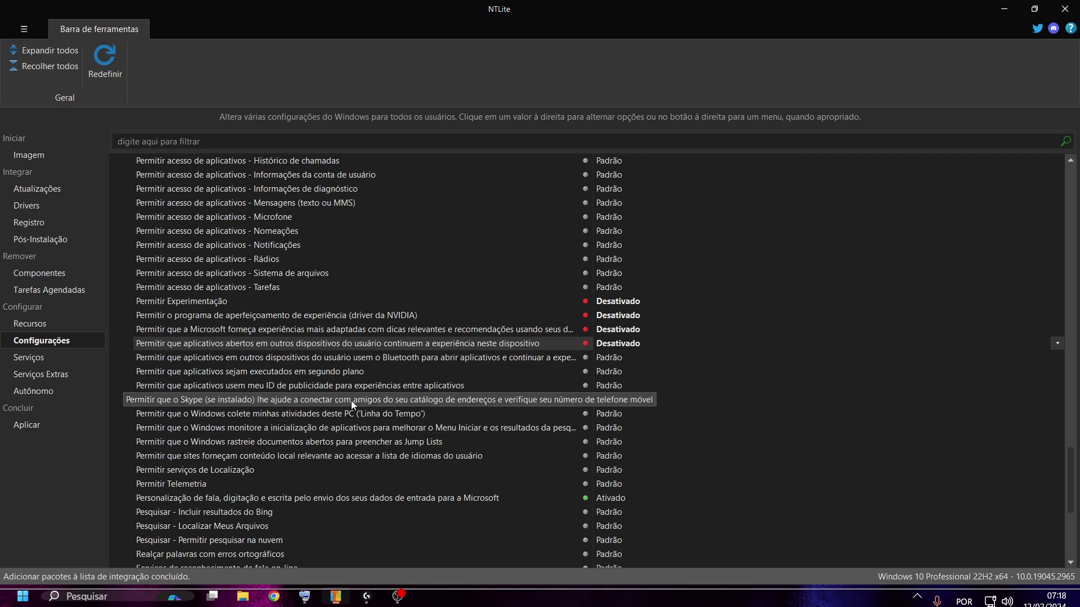
pyautogui.doubleClick(347, 372)
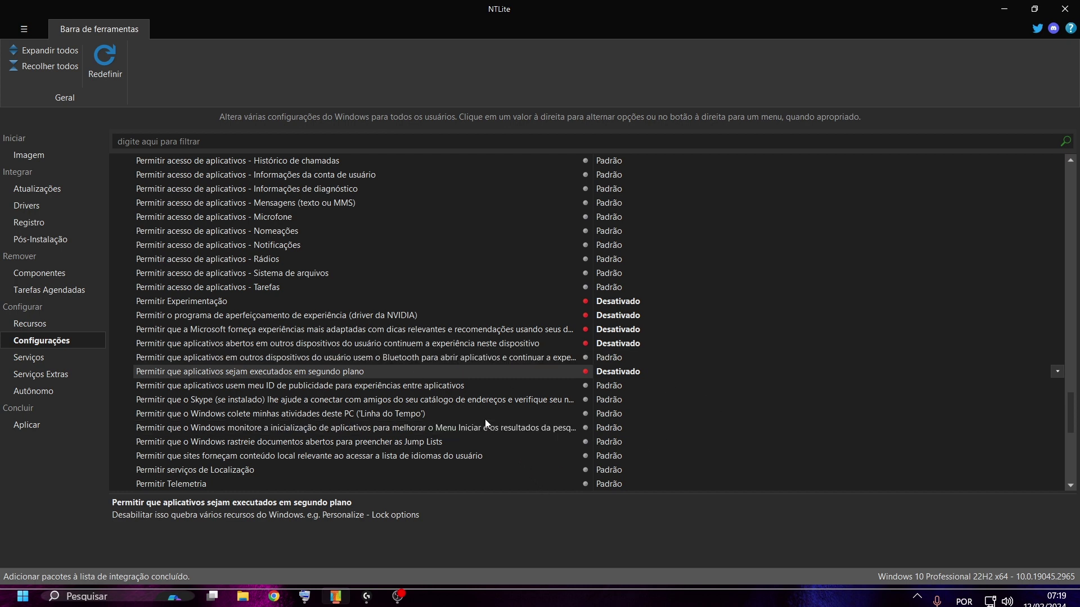
# Set Skype friend connection, Linha do Tempo activity collection, app-launch monitoring, Jump Lists document tracking and language-list local website content to Desativado.
pyautogui.doubleClick(291, 398)
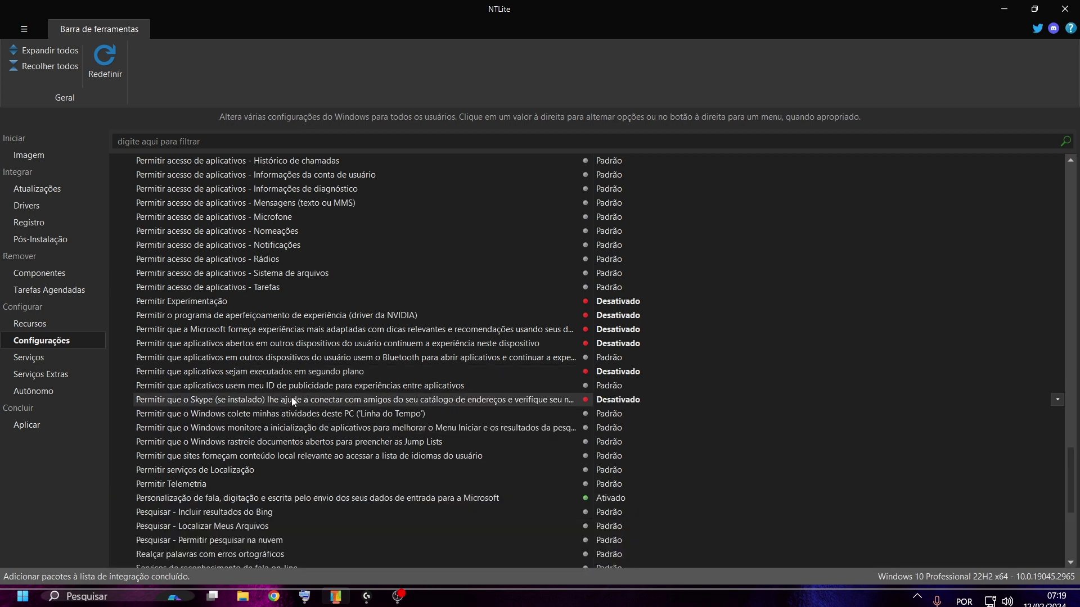
pyautogui.doubleClick(384, 420)
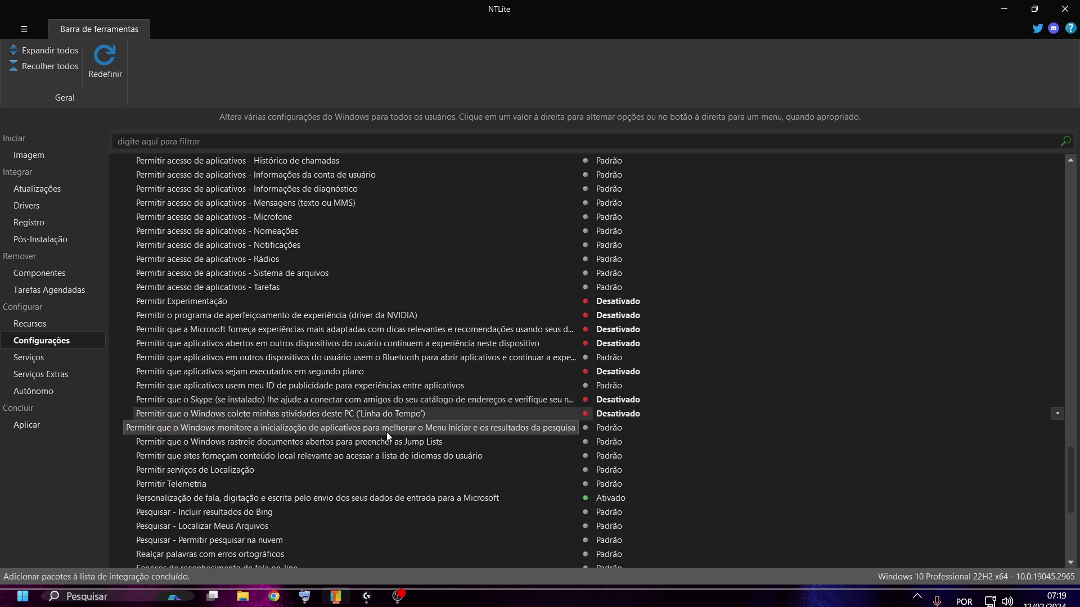
pyautogui.doubleClick(301, 425)
pyautogui.doubleClick(297, 437)
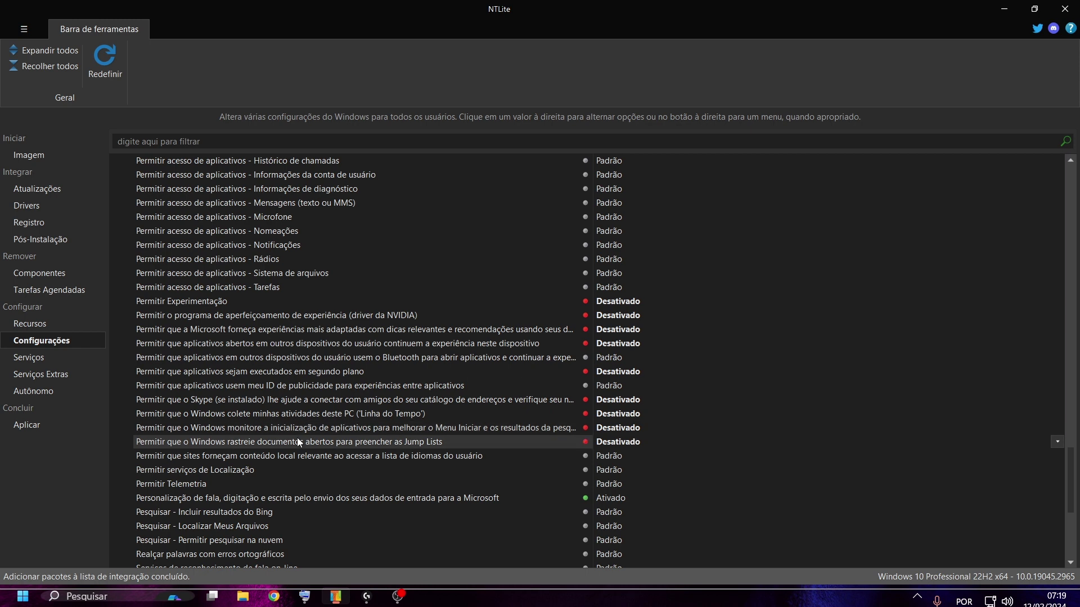
pyautogui.doubleClick(303, 455)
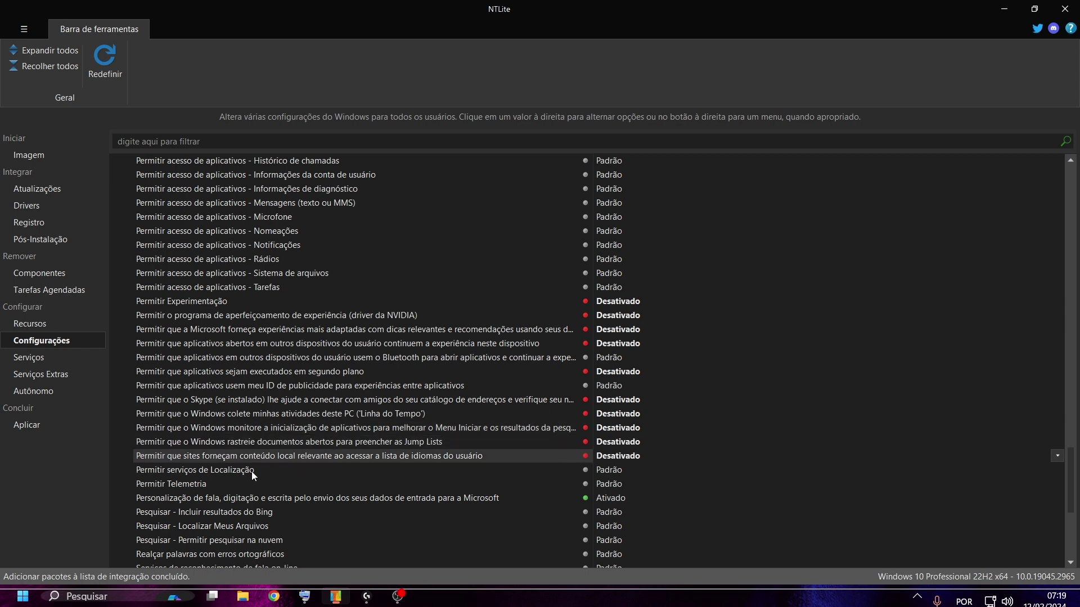
# Set Permitir Telemetria to Segurança | Desativar, and set Bing search results and speech, typing and writing personalization to Desativado.
pyautogui.doubleClick(202, 485)
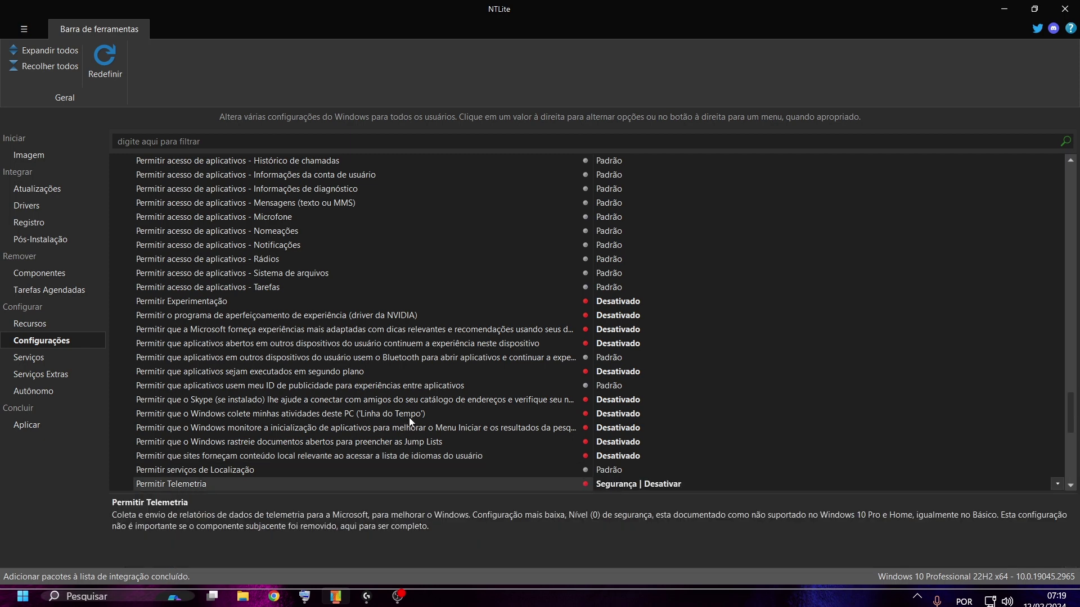
pyautogui.scroll(-2, 410, 417)
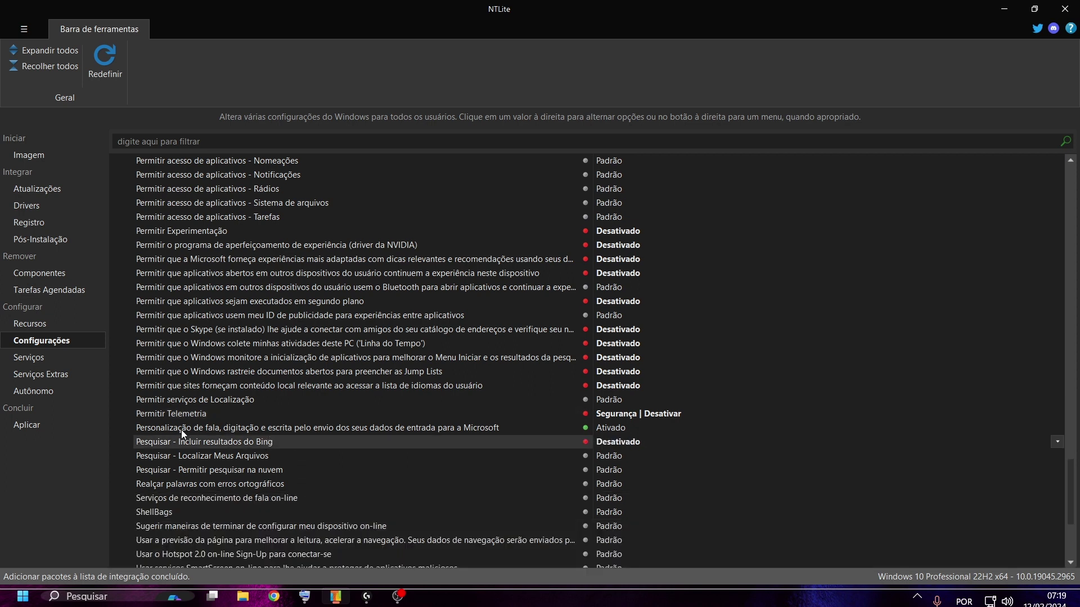
pyautogui.click(359, 432)
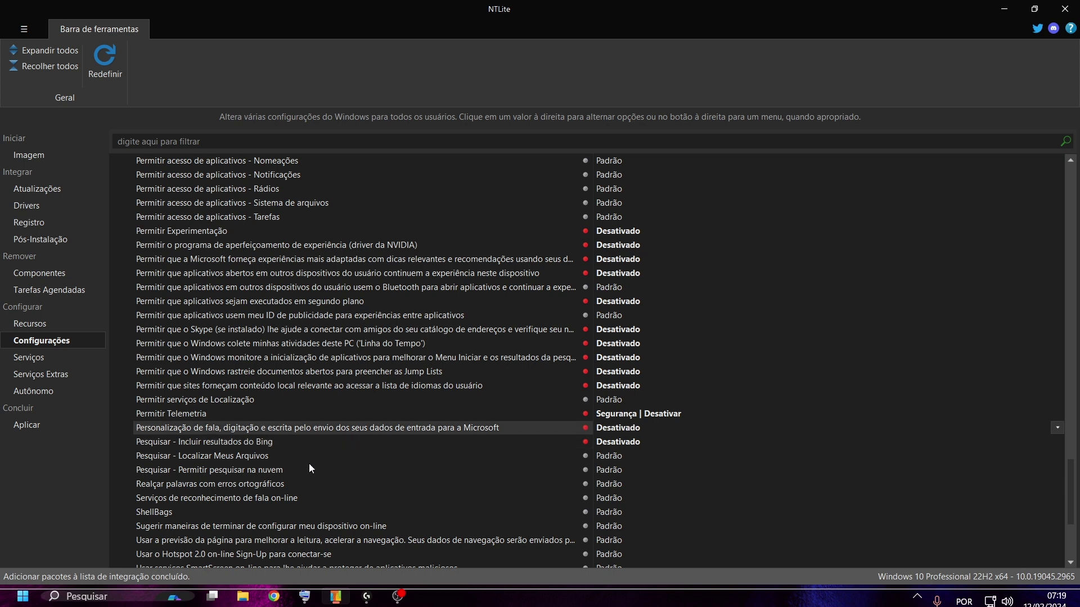
# Set Pesquisar - Permitir pesquisar na nuvem and Serviços de reconhecimento de fala on-line to Desativado.
pyautogui.click(265, 471)
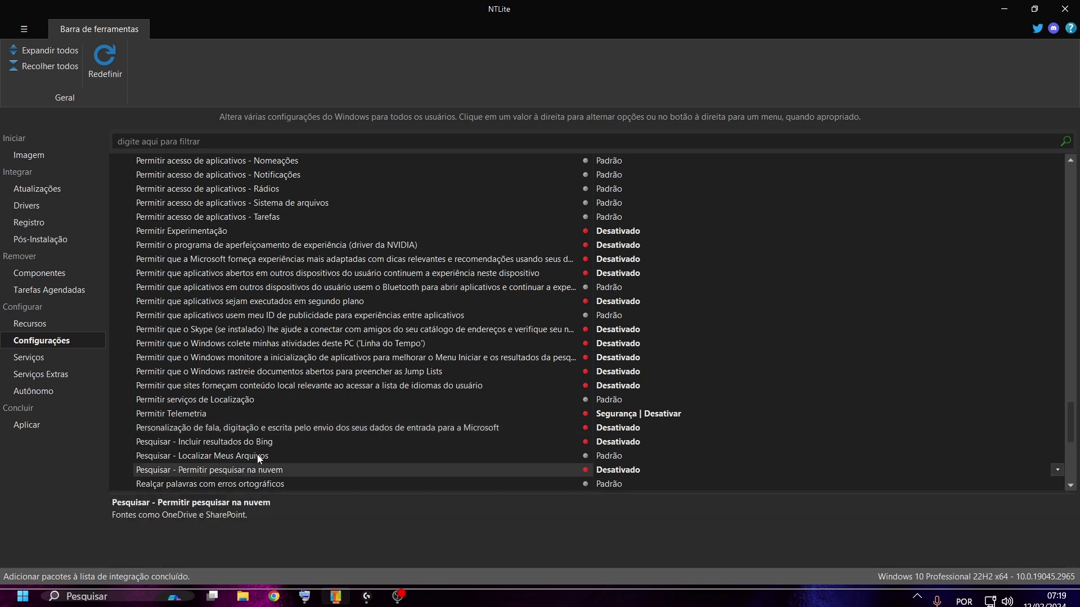
pyautogui.scroll(-2, 259, 458)
pyautogui.scroll(-1, 260, 433)
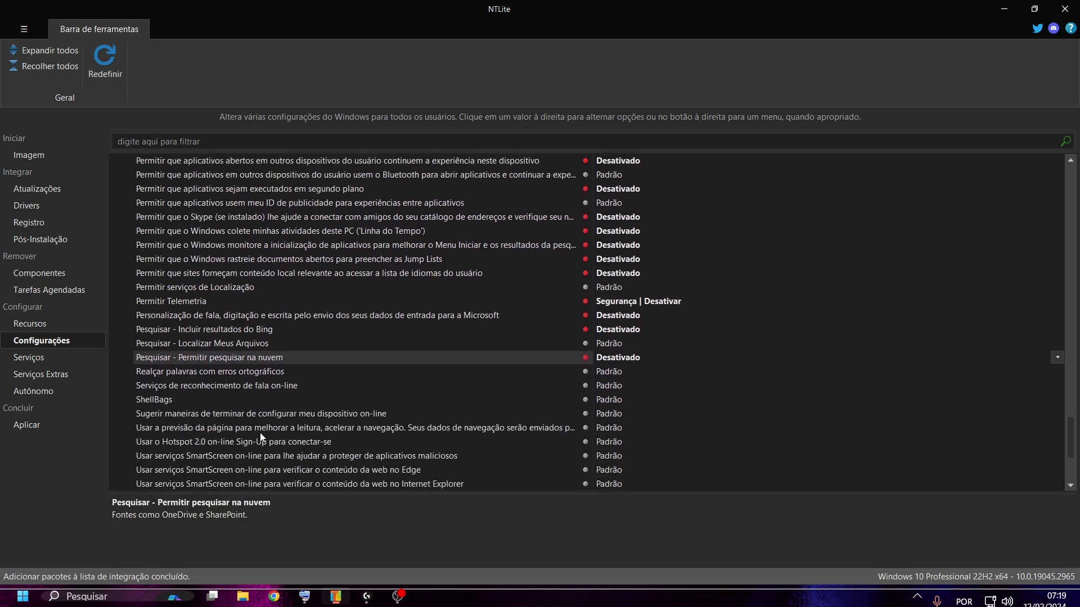
pyautogui.click(246, 386)
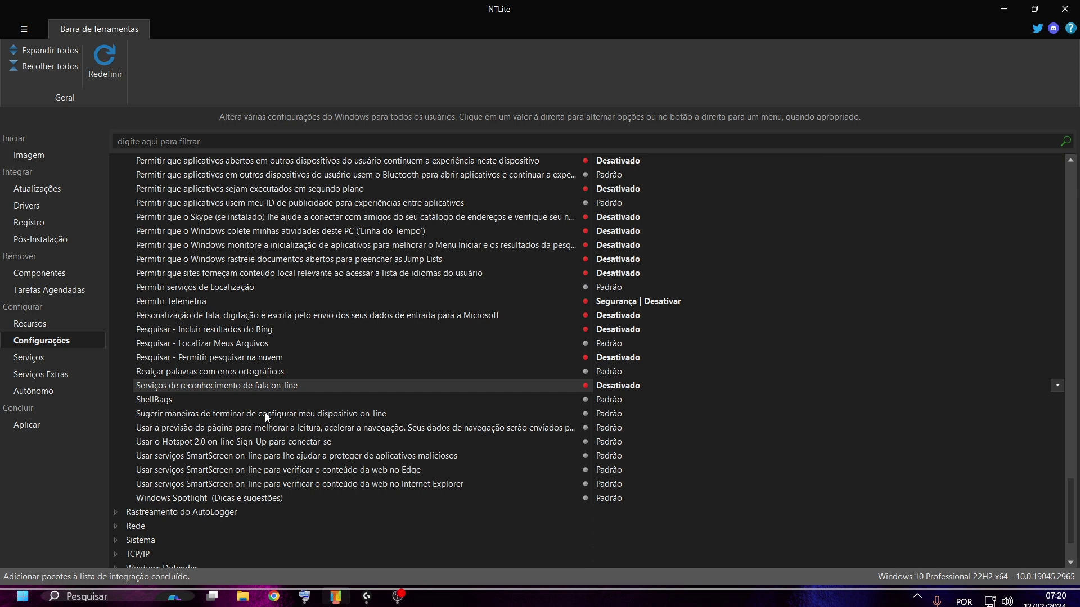
# Set the online device-setup suggestions, page prediction for browsing and Hotspot 2.0 on-line Sign-Up settings to Desativado.
pyautogui.click(344, 415)
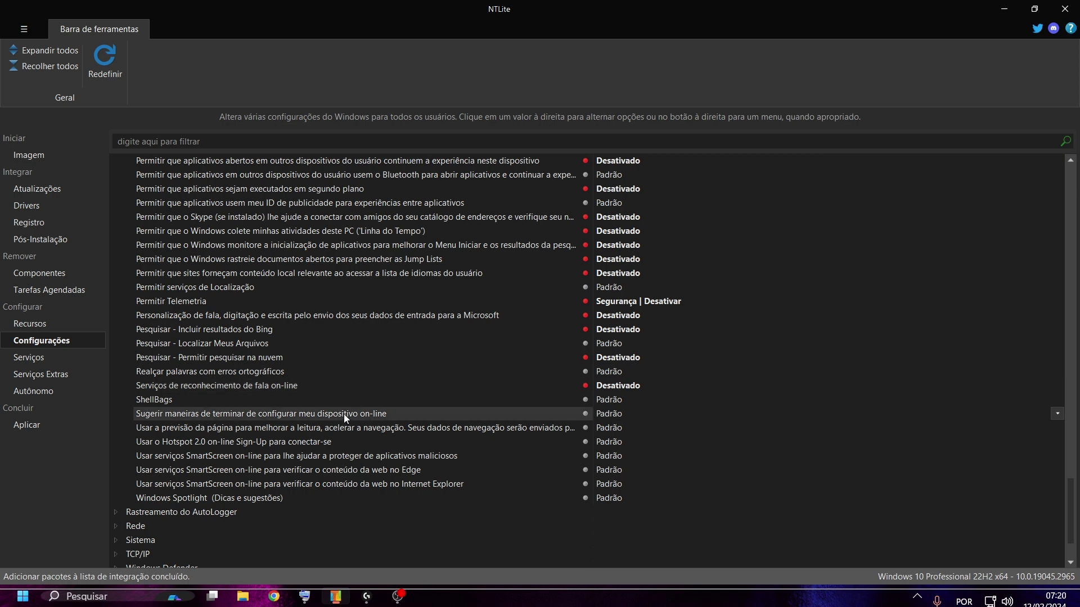
pyautogui.doubleClick(346, 414)
pyautogui.doubleClick(520, 431)
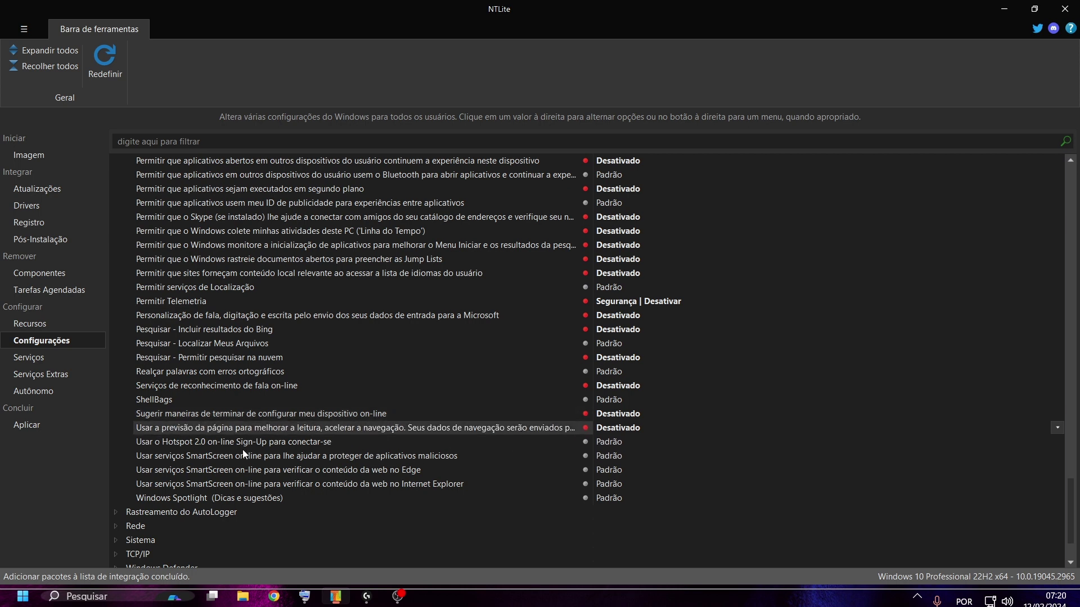
pyautogui.doubleClick(254, 440)
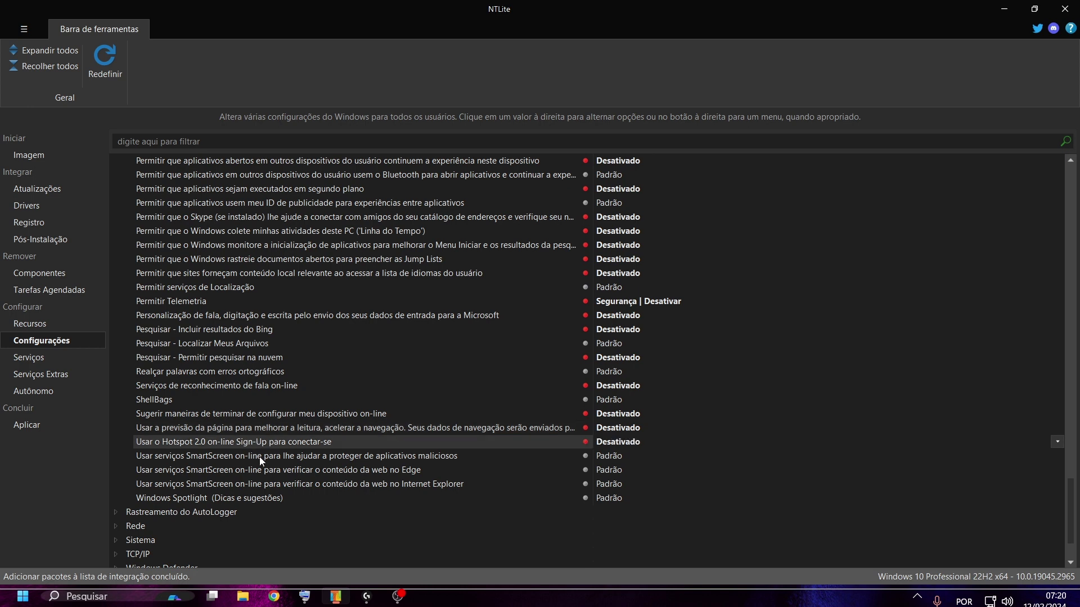
# Set the three online SmartScreen settings for malicious apps, Edge and Internet Explorer, plus Windows Spotlight (Dicas e sugestões), to Desativado.
pyautogui.doubleClick(259, 456)
pyautogui.doubleClick(261, 469)
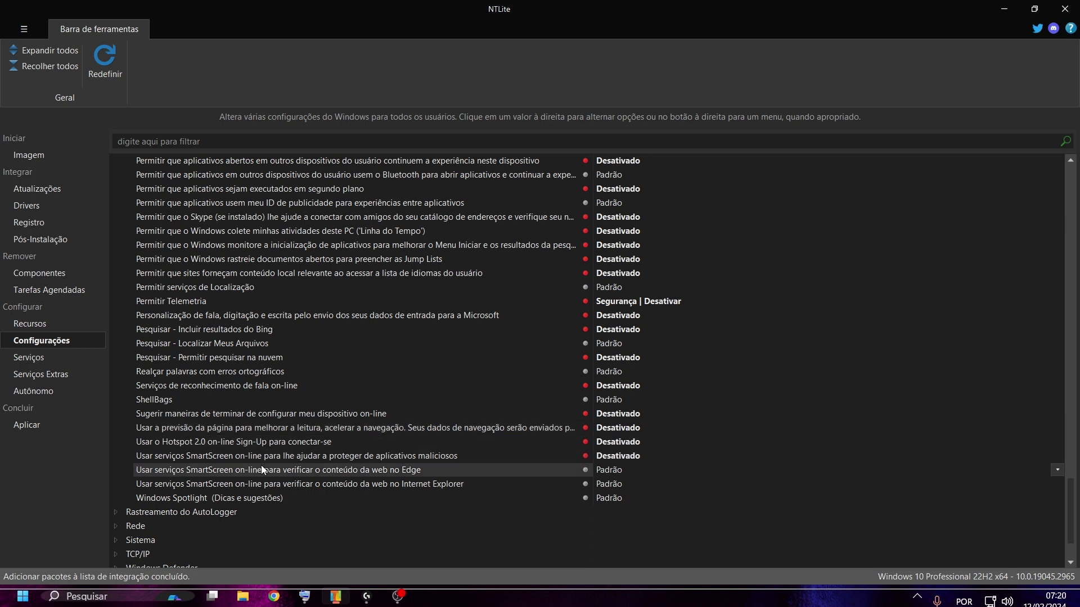
pyautogui.doubleClick(264, 484)
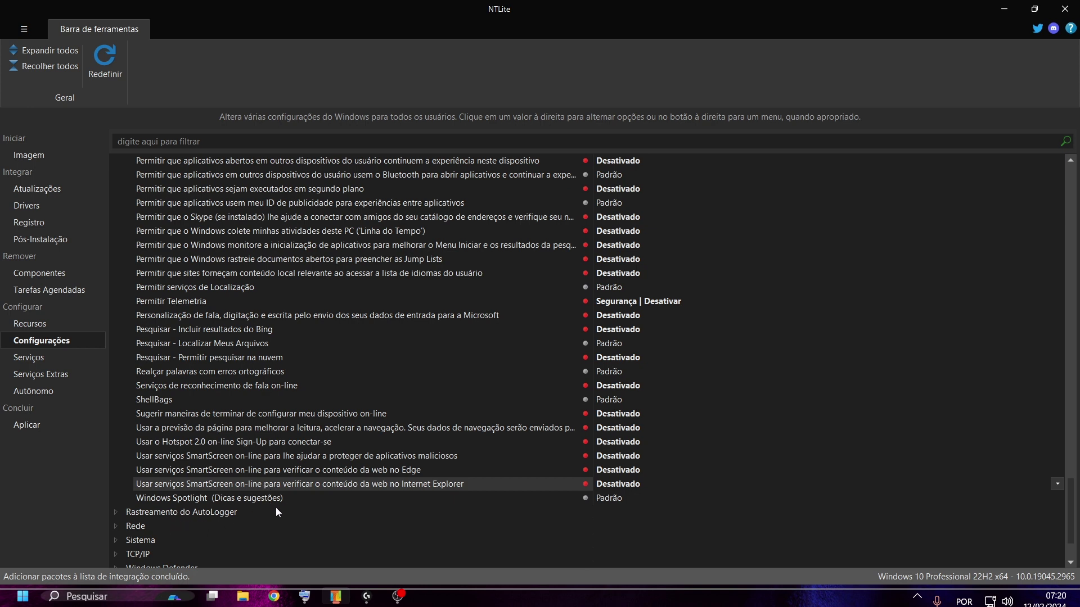
pyautogui.click(270, 499)
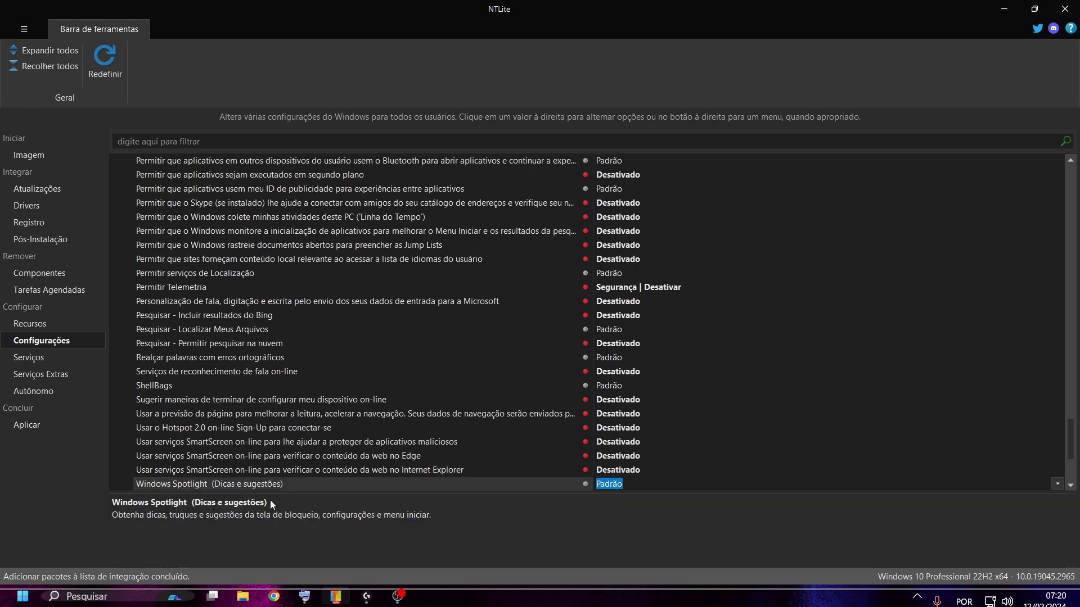
pyautogui.doubleClick(269, 483)
# Review the whole Privacidade group to check which settings are disabled and which are left at Padrão.
pyautogui.scroll(-2, 565, 279)
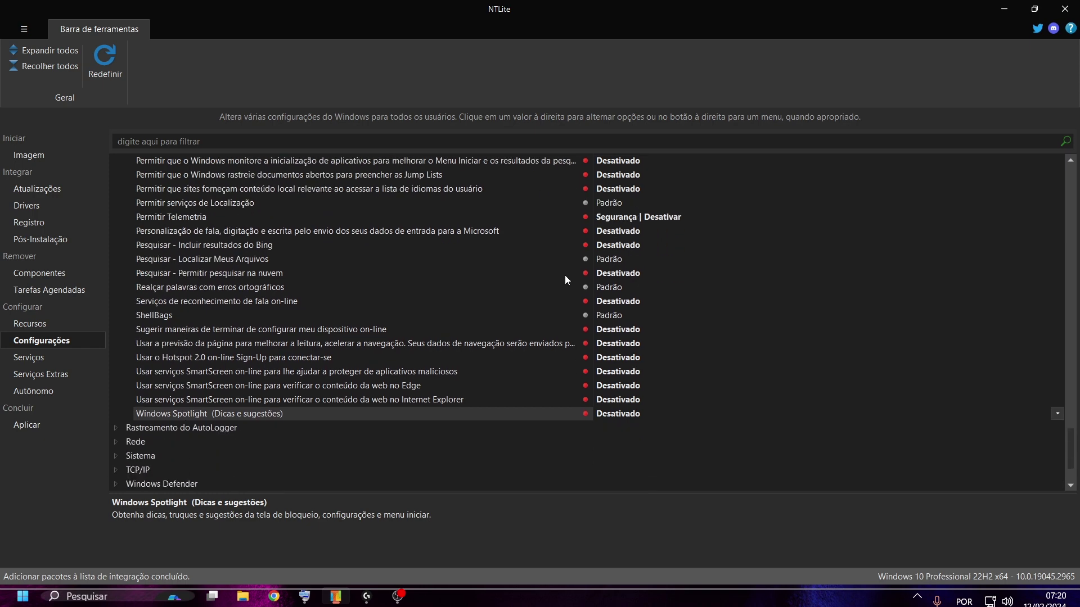
pyautogui.scroll(7, 563, 349)
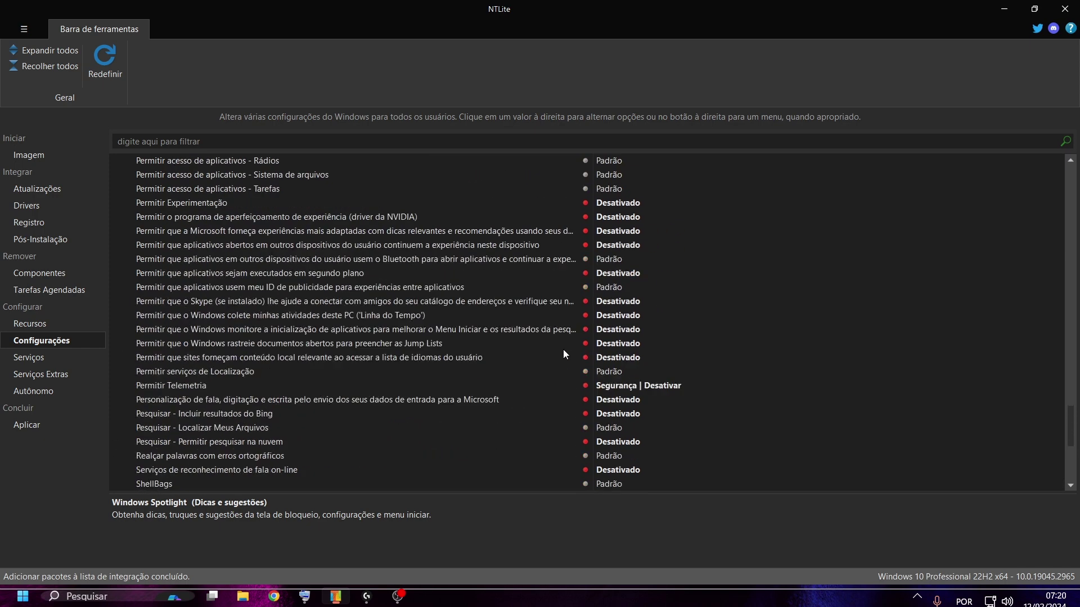
pyautogui.scroll(12, 564, 353)
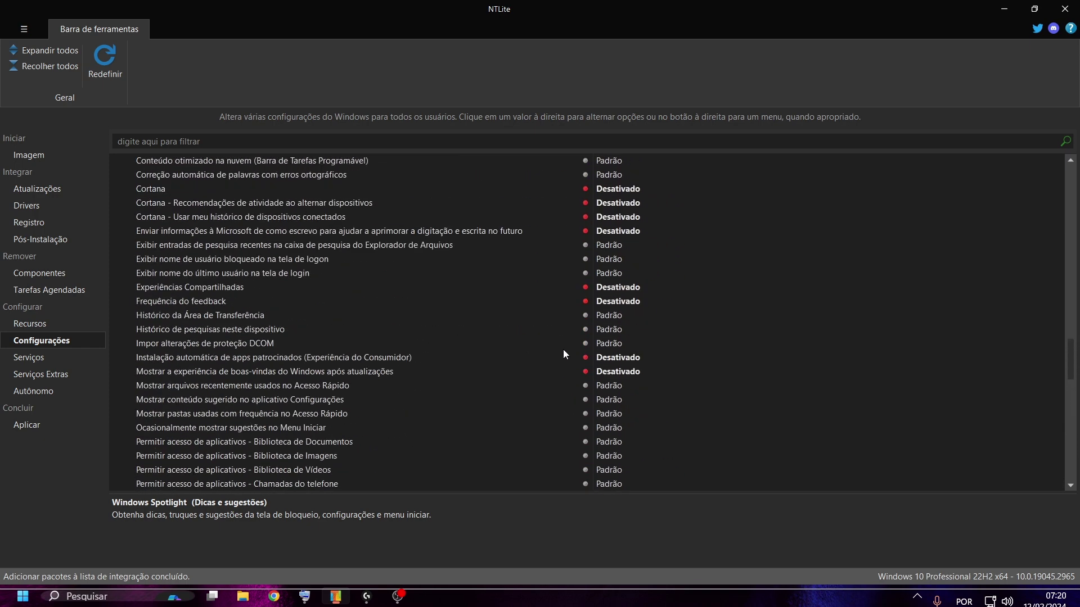
pyautogui.scroll(7, 562, 349)
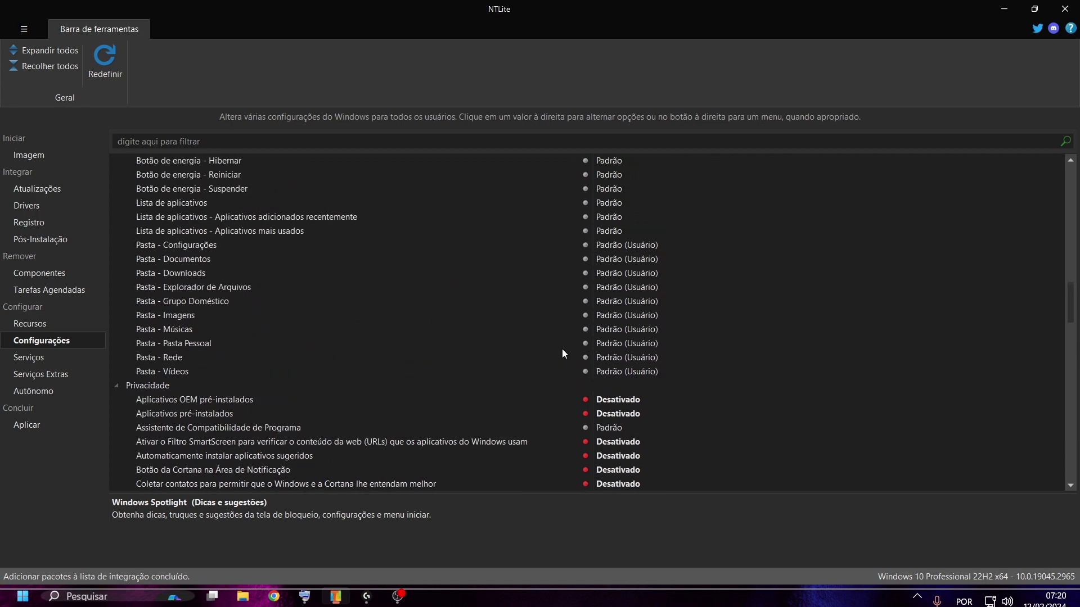
pyautogui.scroll(-5, 561, 354)
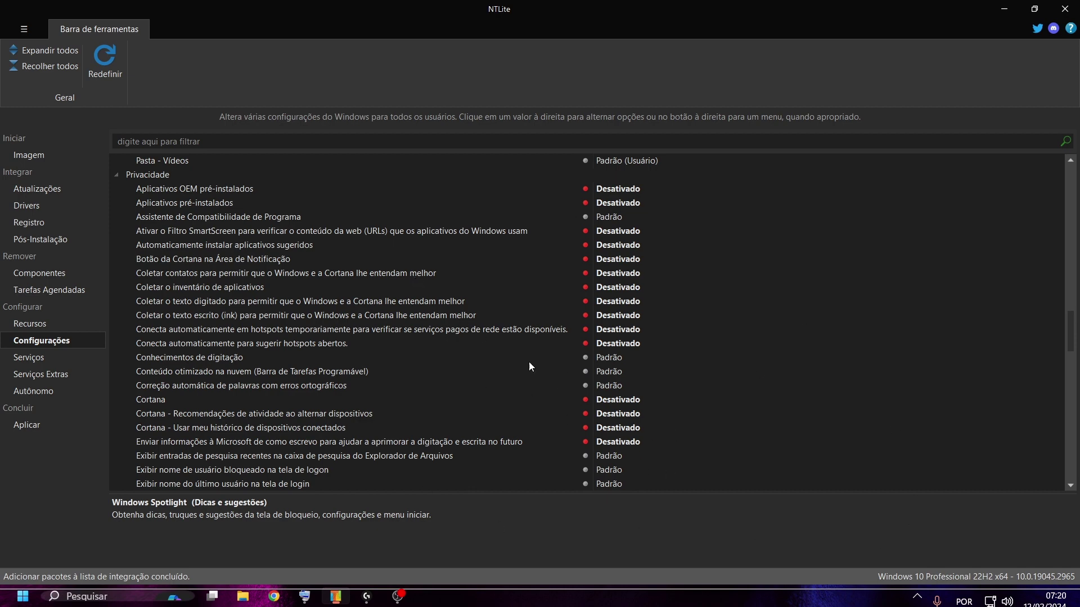
pyautogui.scroll(-4, 437, 414)
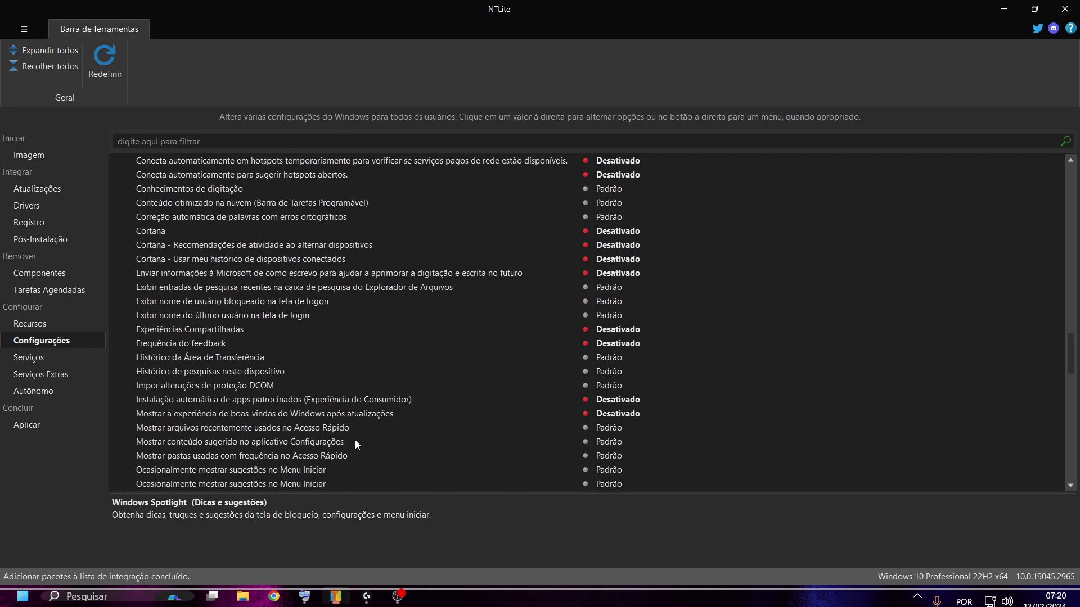
pyautogui.scroll(-11, 355, 441)
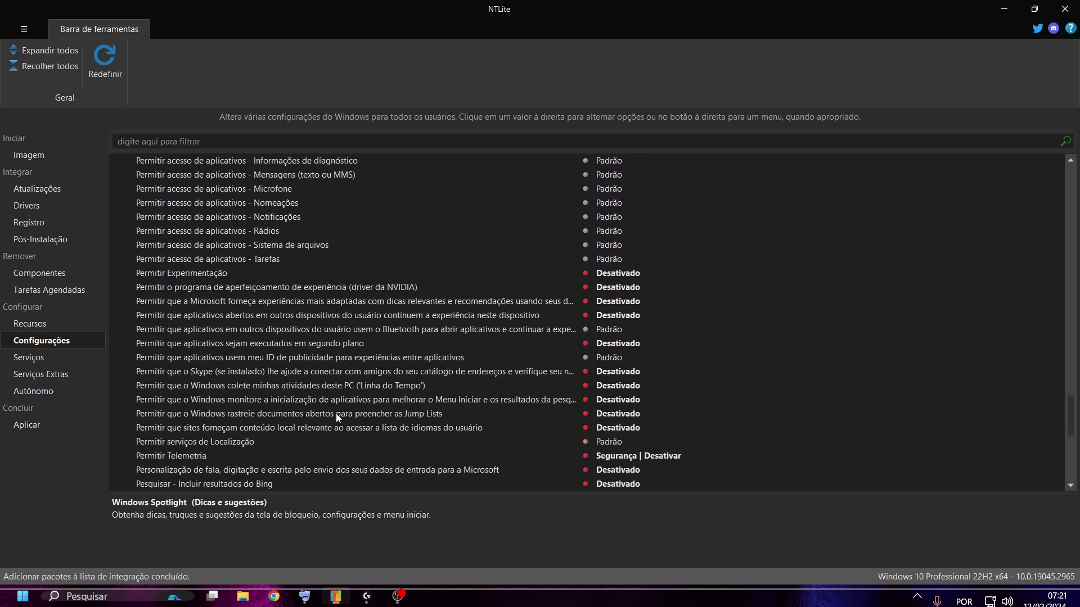
pyautogui.scroll(-7, 336, 414)
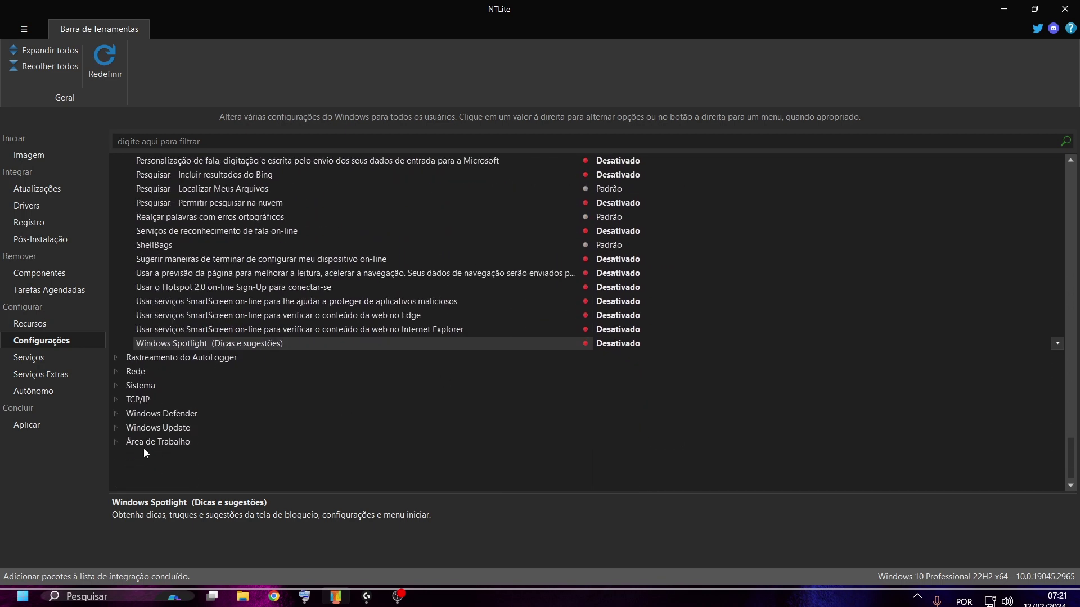
# Expand Rastreamento do AutoLogger and set DefenderApiLogger and DefenderAuditLogger to Desativado.
pyautogui.click(117, 360)
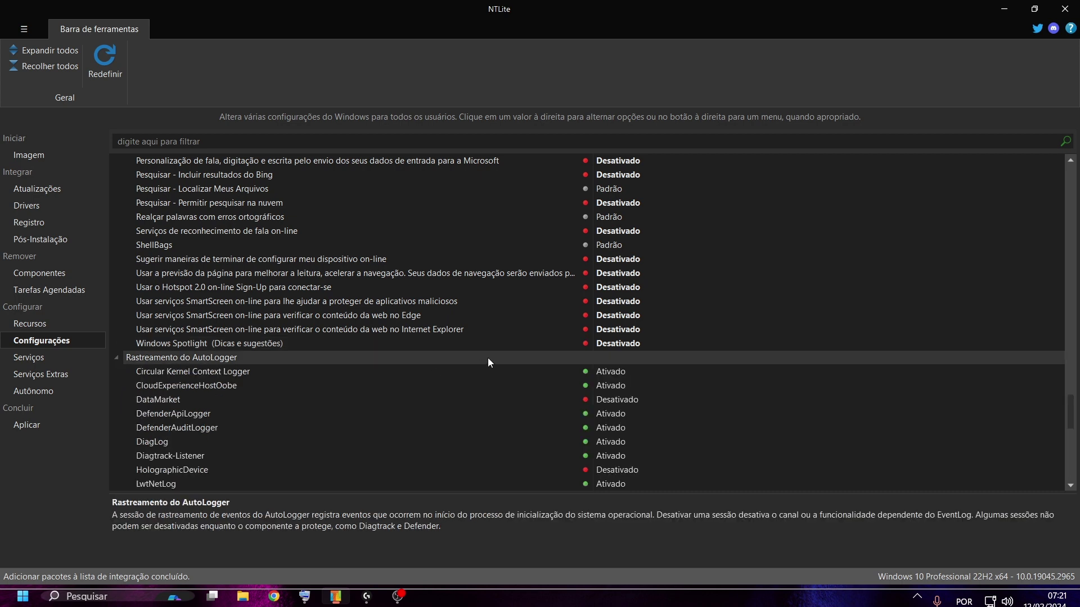
pyautogui.scroll(-3, 488, 360)
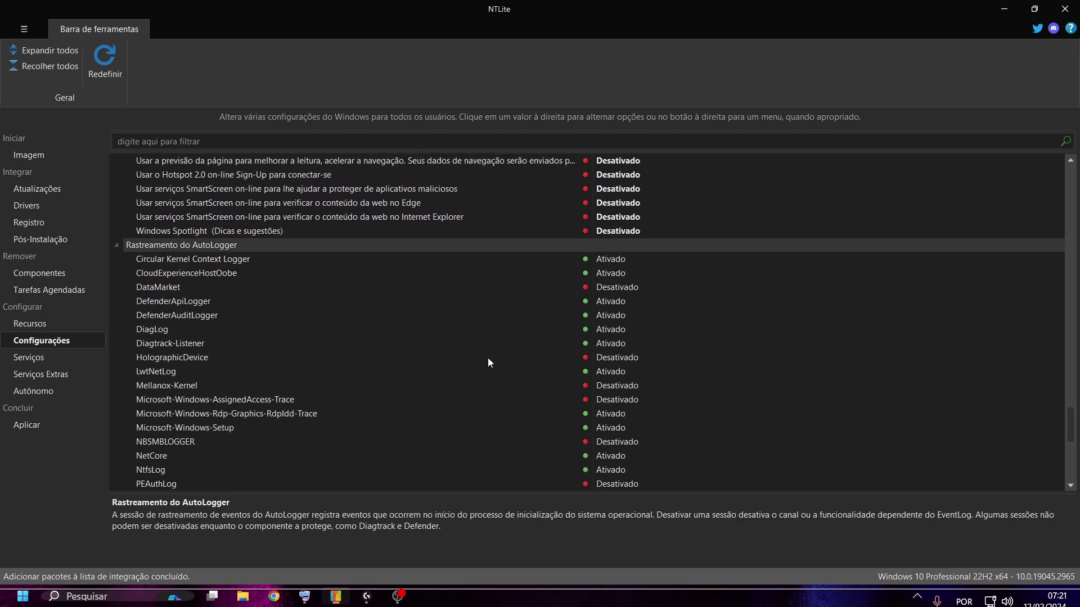
pyautogui.doubleClick(195, 303)
pyautogui.doubleClick(197, 316)
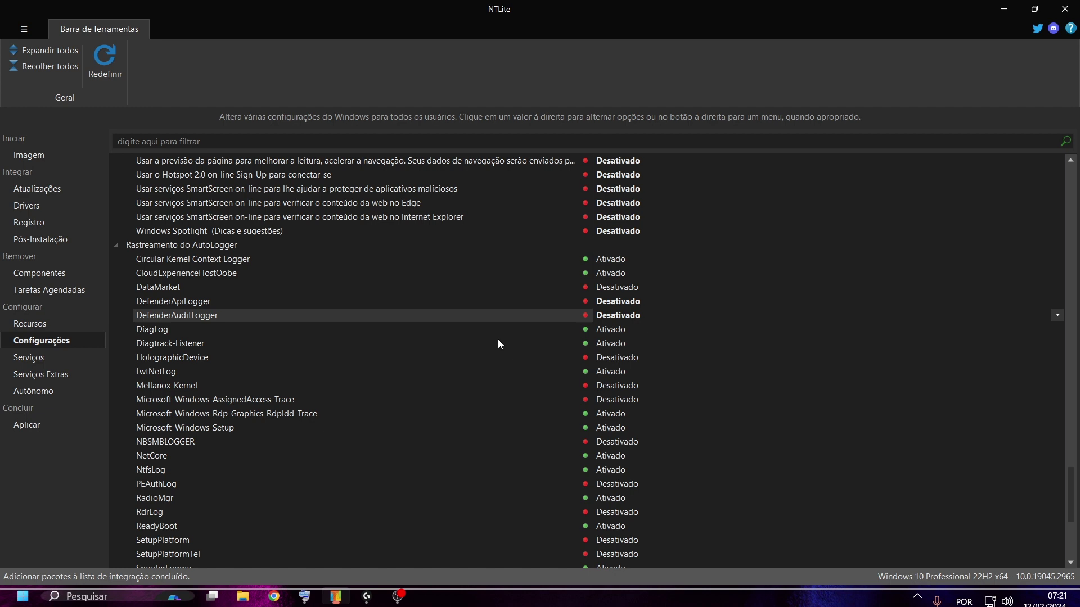
# Expand the Rede and Sistema groups and set Animação do primeiro logon under Sistema to Desativado.
pyautogui.scroll(-3, 495, 355)
pyautogui.scroll(-1, 187, 461)
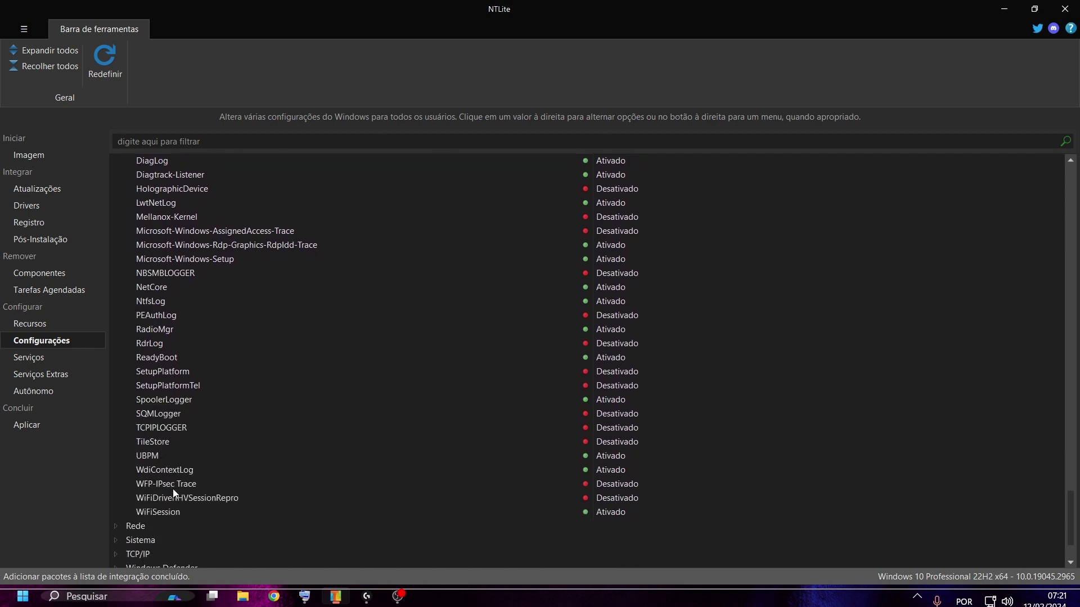
pyautogui.scroll(-2, 171, 518)
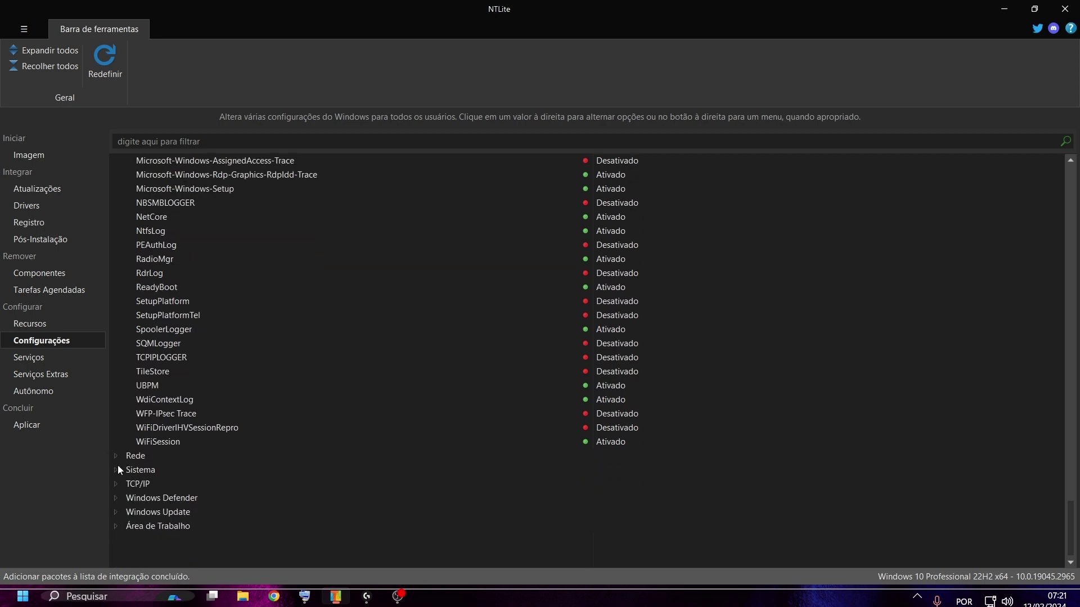
pyautogui.click(116, 457)
pyautogui.scroll(-2, 225, 433)
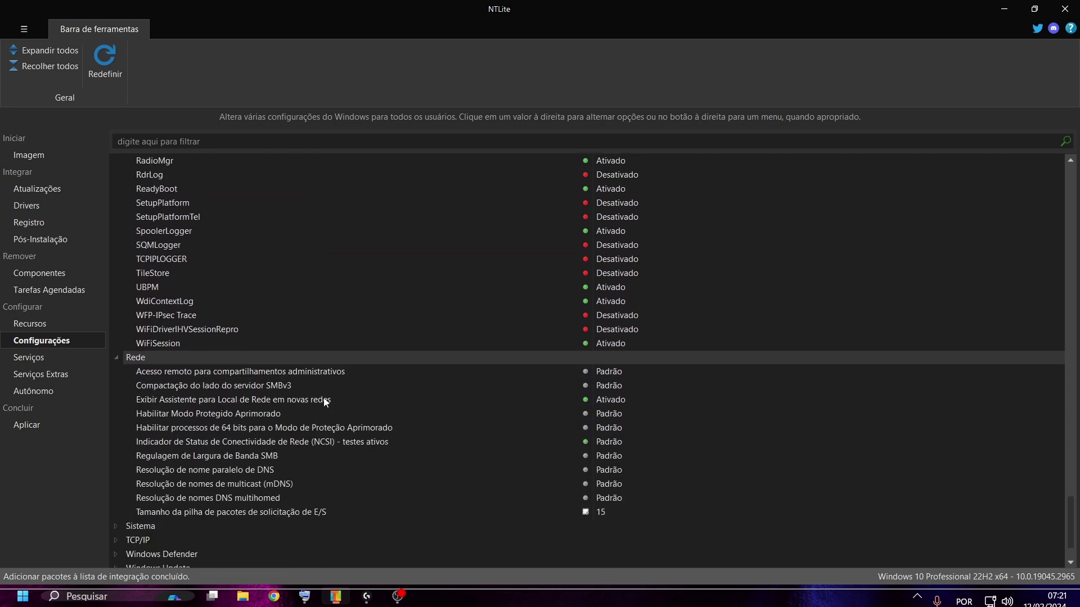
pyautogui.scroll(-1, 325, 401)
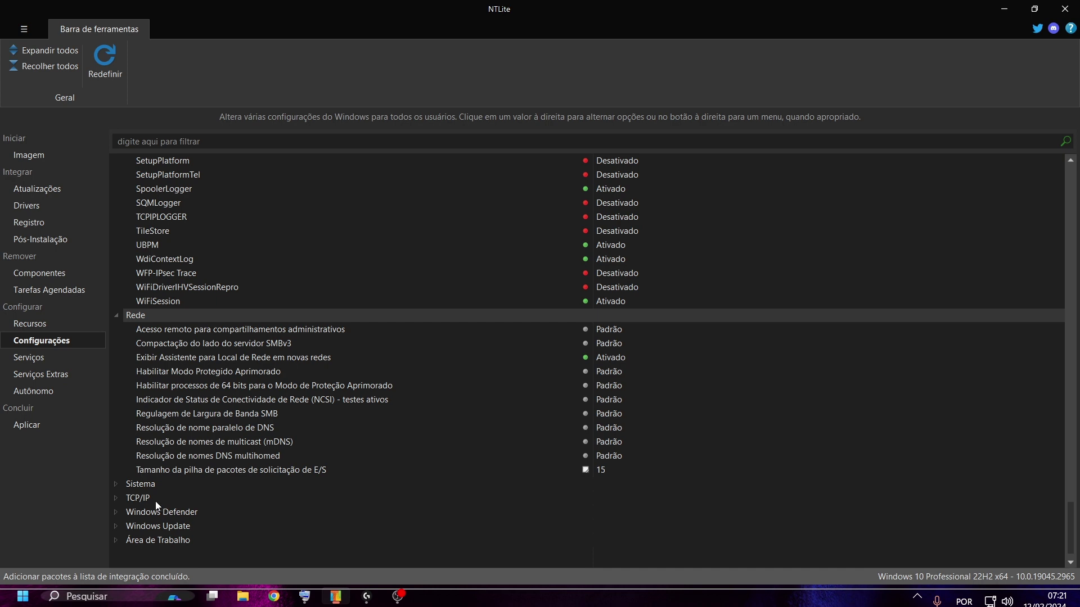
pyautogui.click(117, 487)
pyautogui.scroll(-4, 481, 307)
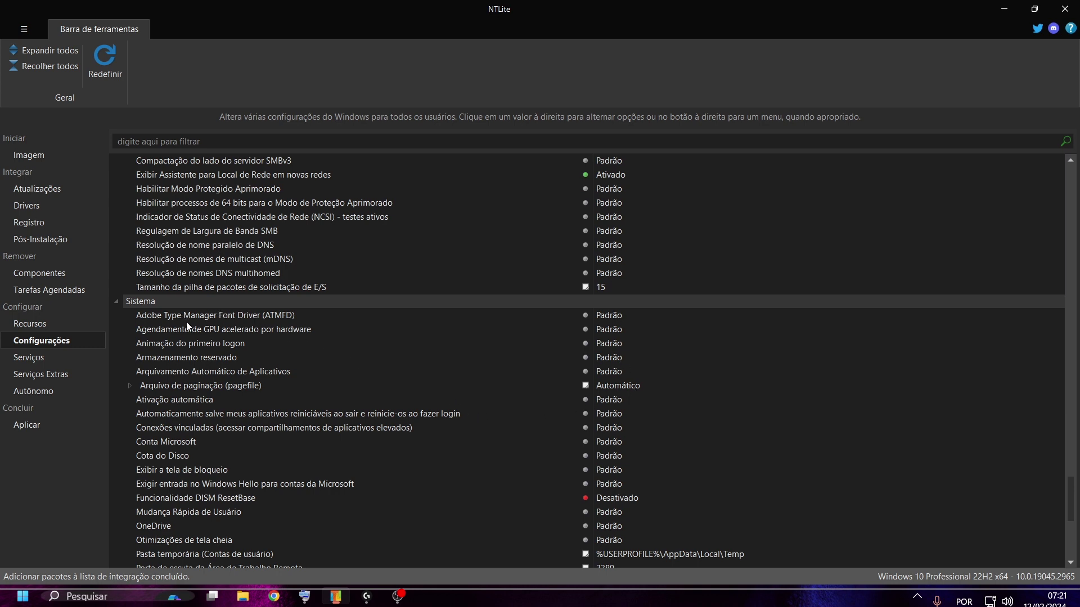
pyautogui.doubleClick(218, 346)
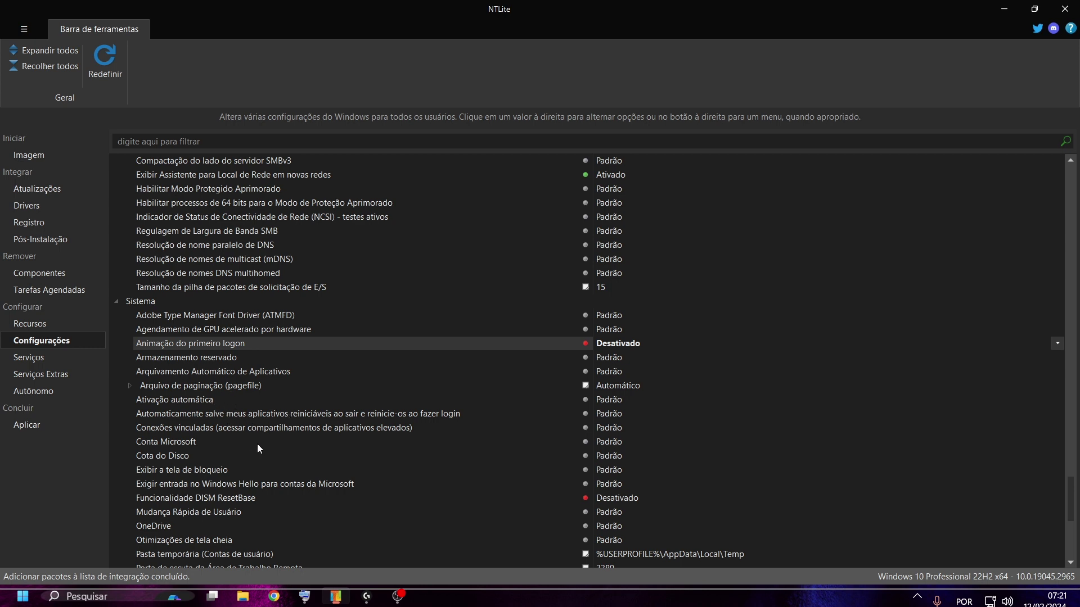
# Set Exigir entrada no Windows Hello para contas da Microsoft and OneDrive to Desativado in the Sistema group.
pyautogui.scroll(-1, 258, 448)
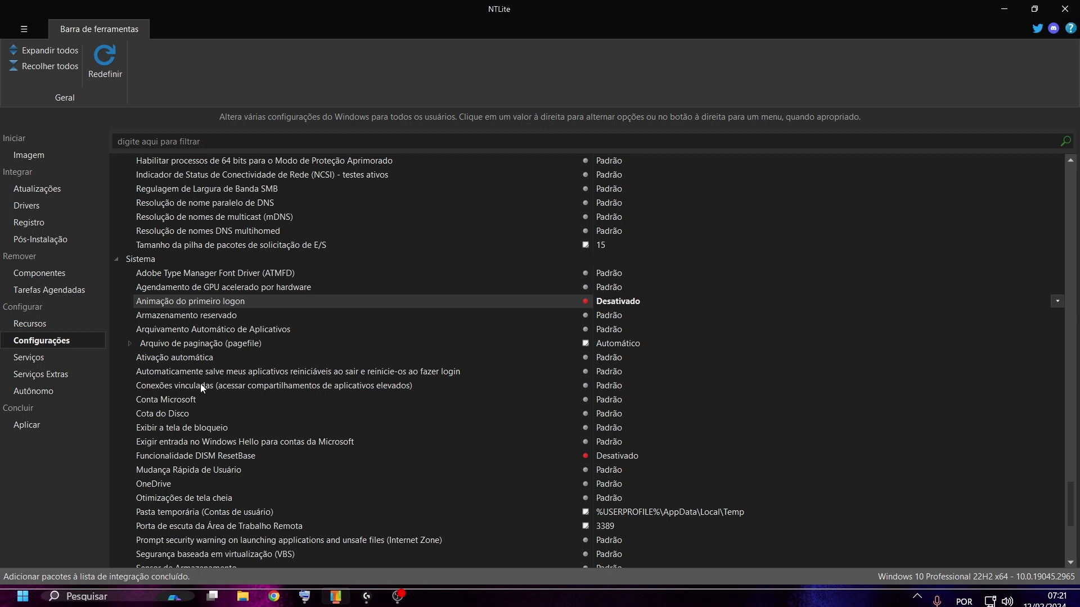
pyautogui.doubleClick(214, 443)
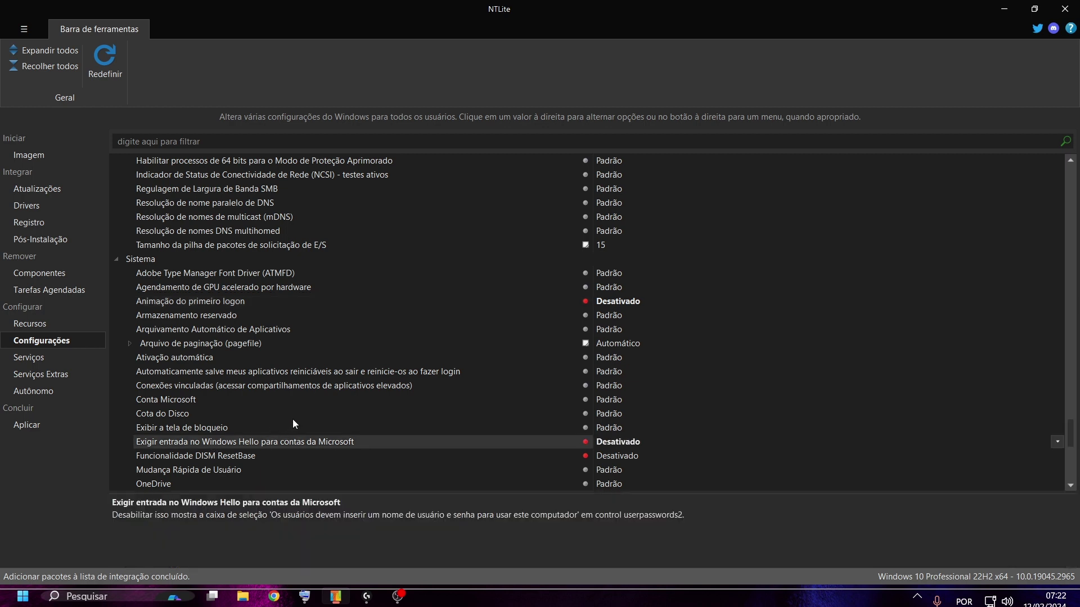
pyautogui.scroll(-5, 293, 419)
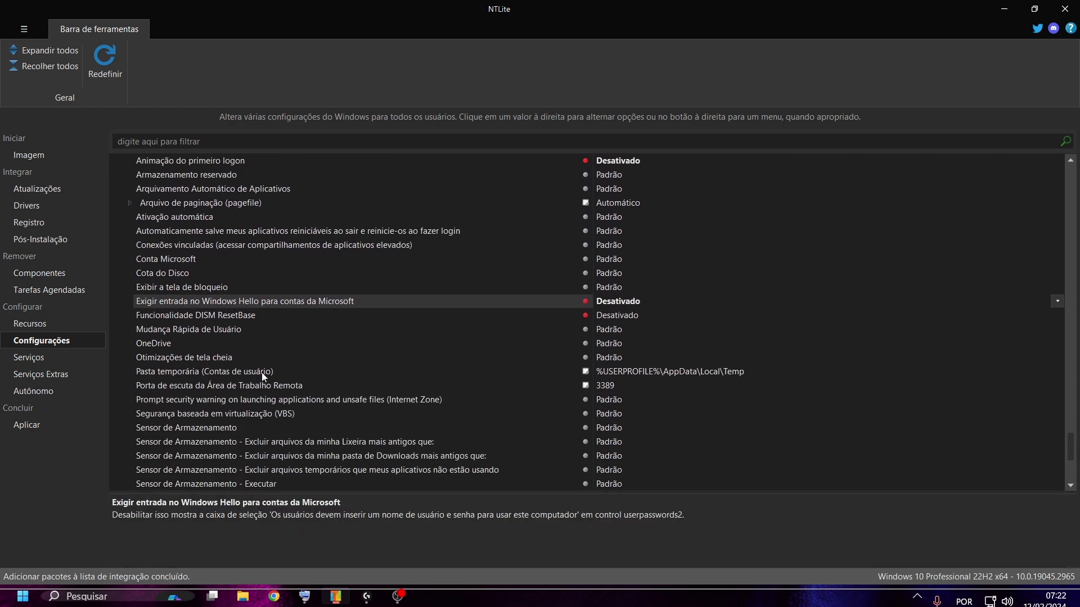
pyautogui.doubleClick(160, 343)
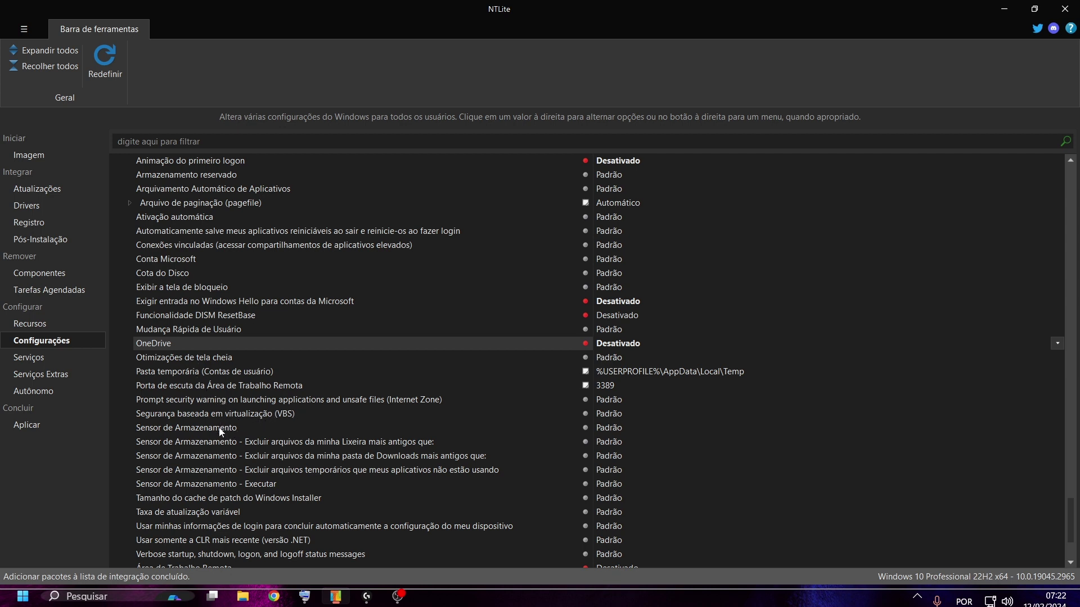
# Expand the TCP/IP and Windows Defender groups and set Windows Defender and Proteção contra Adulteração to Desativado.
pyautogui.scroll(-2, 219, 463)
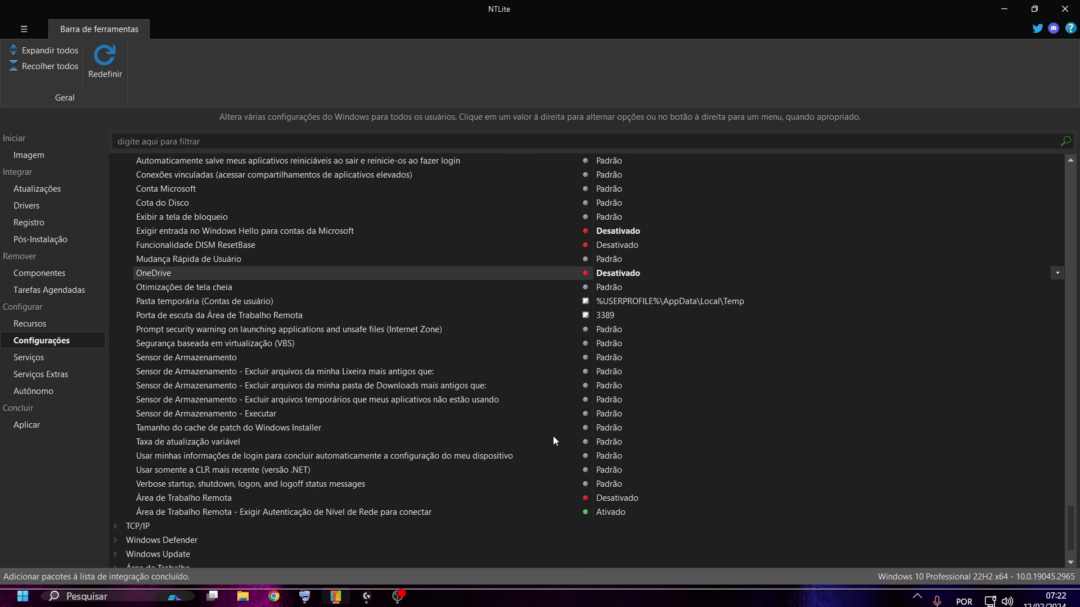
pyautogui.scroll(-1, 460, 402)
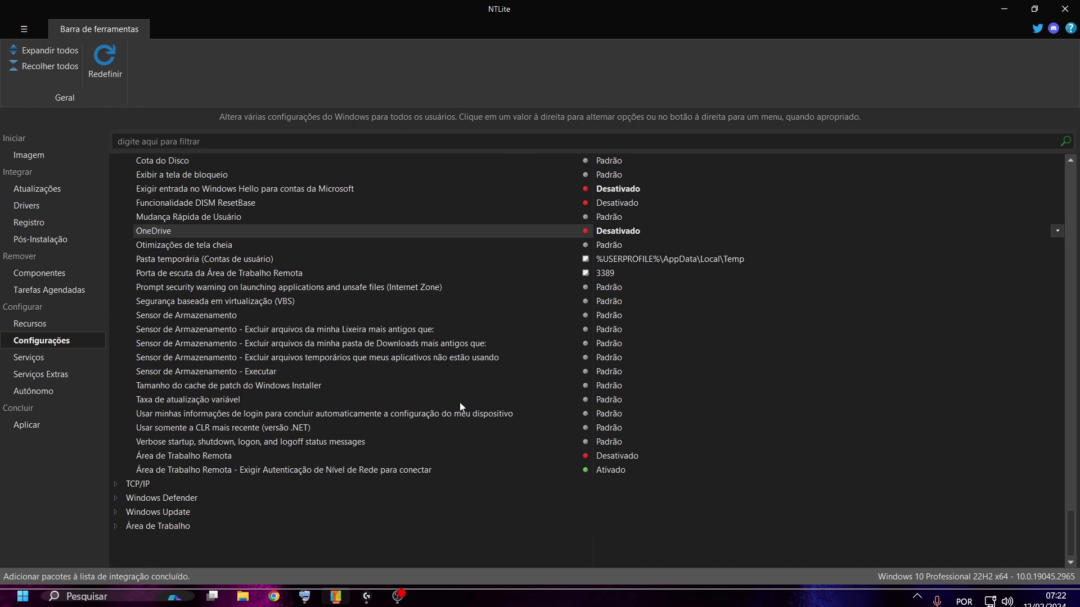
pyautogui.click(123, 486)
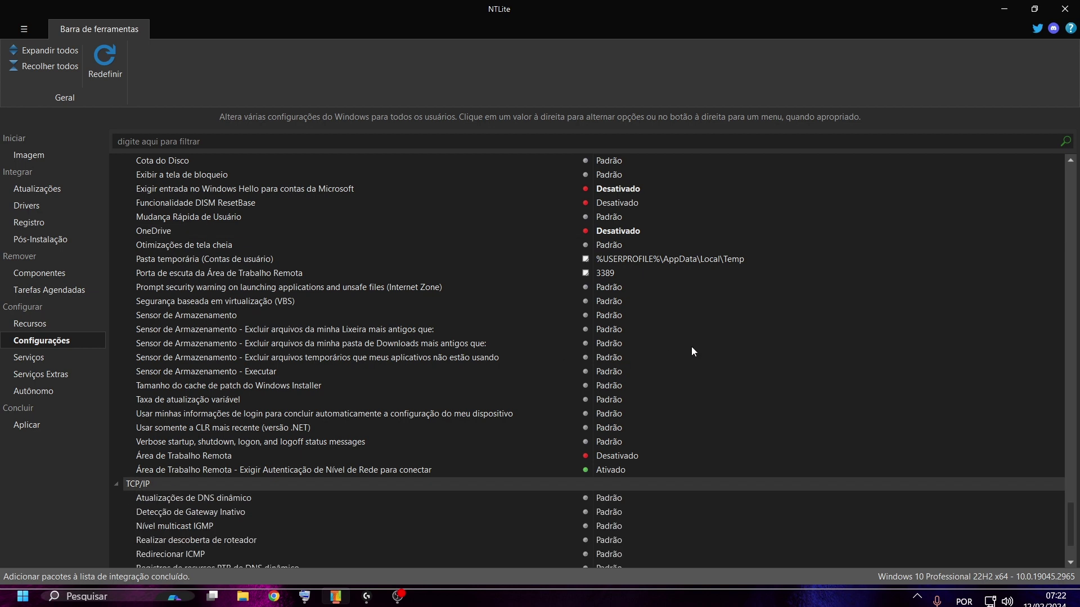
pyautogui.scroll(-2, 691, 347)
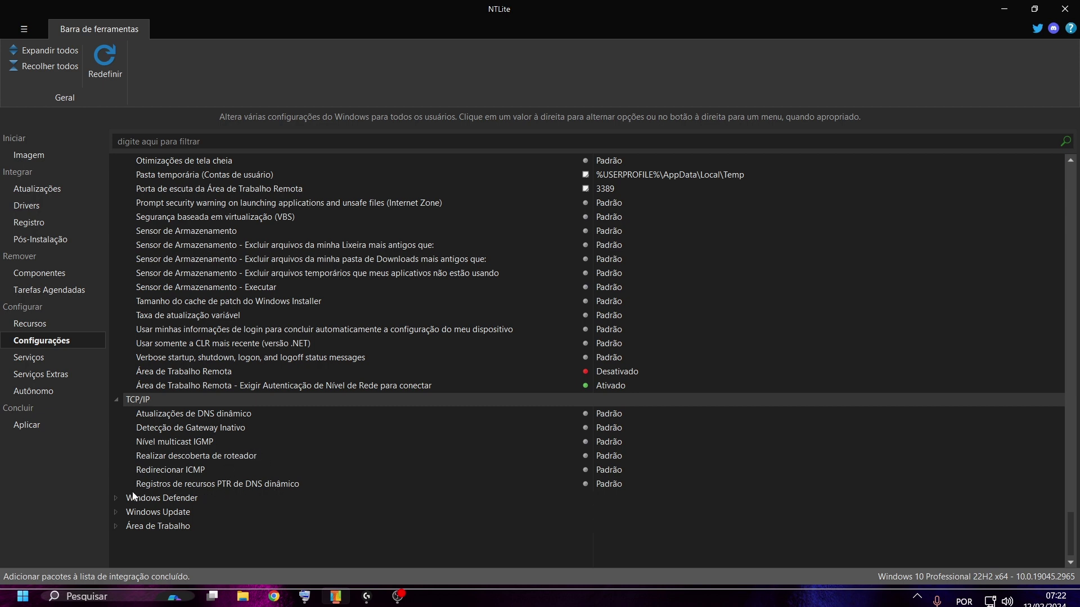
pyautogui.click(116, 494)
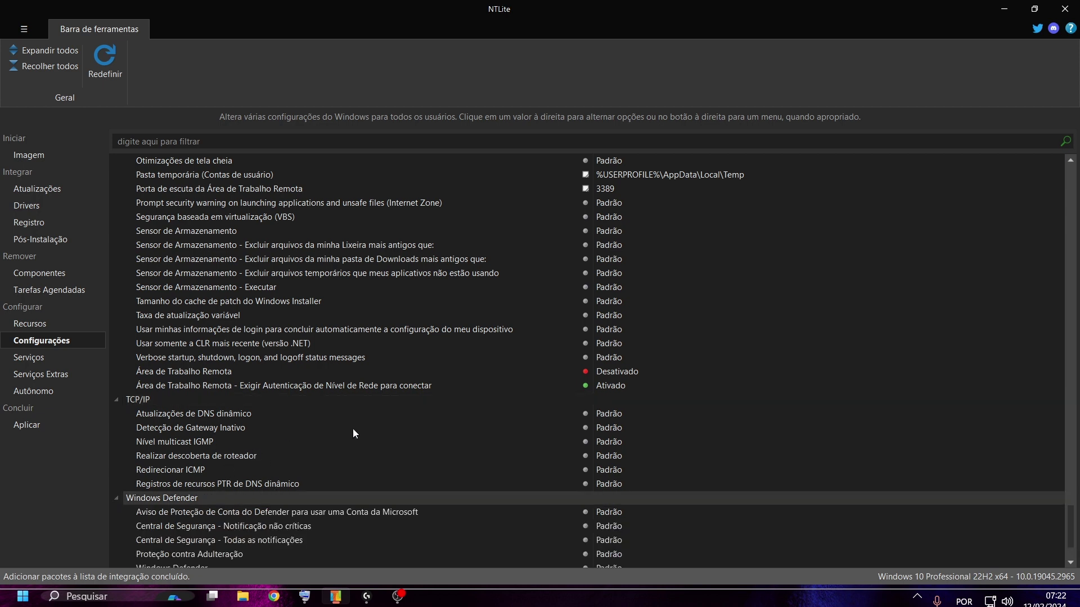
pyautogui.scroll(-2, 527, 426)
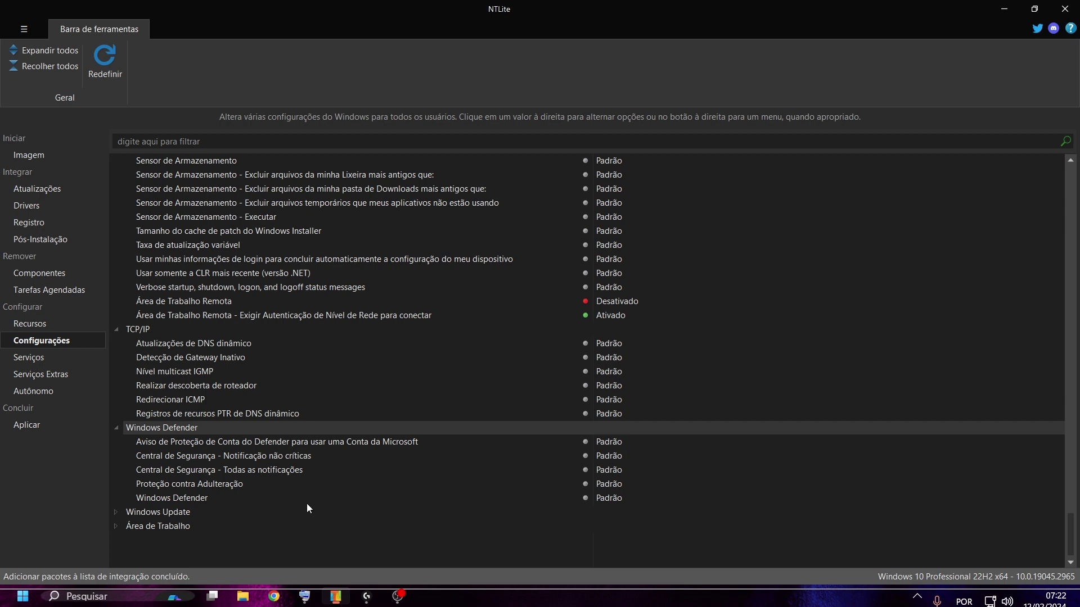
pyautogui.click(167, 498)
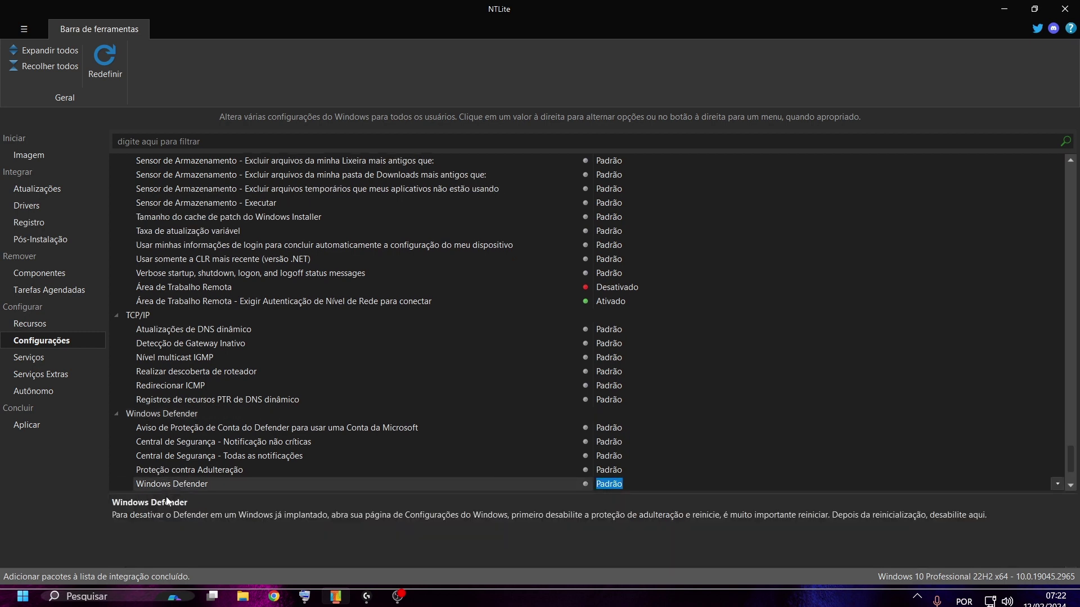
pyautogui.doubleClick(241, 485)
pyautogui.doubleClick(238, 471)
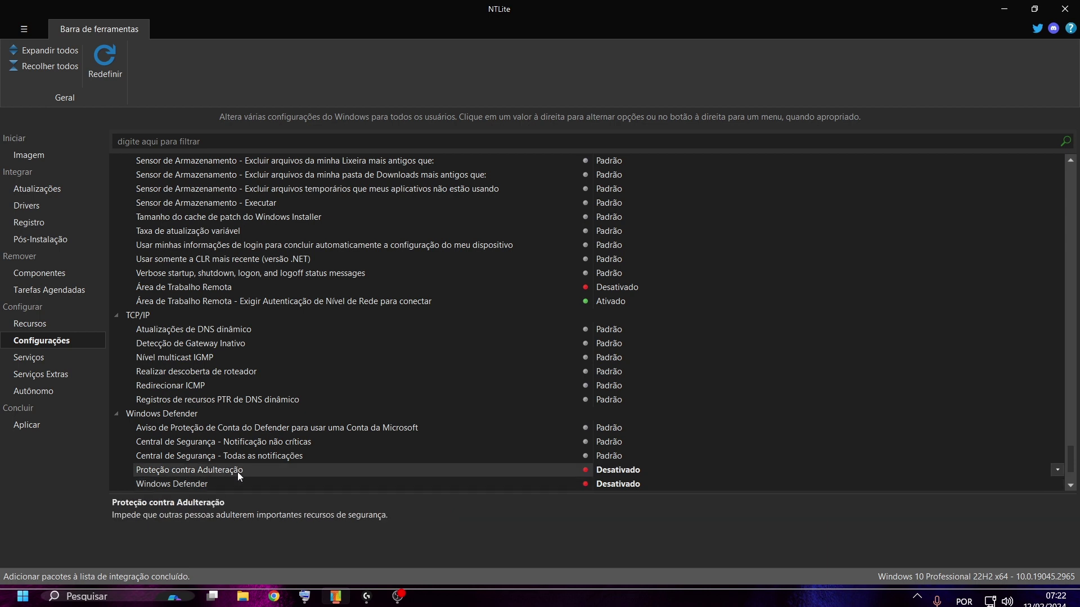
# Set both Central de Segurança notification settings and Aviso de Proteção de Conta do Defender to Desativado in the Windows Defender group.
pyautogui.click(237, 460)
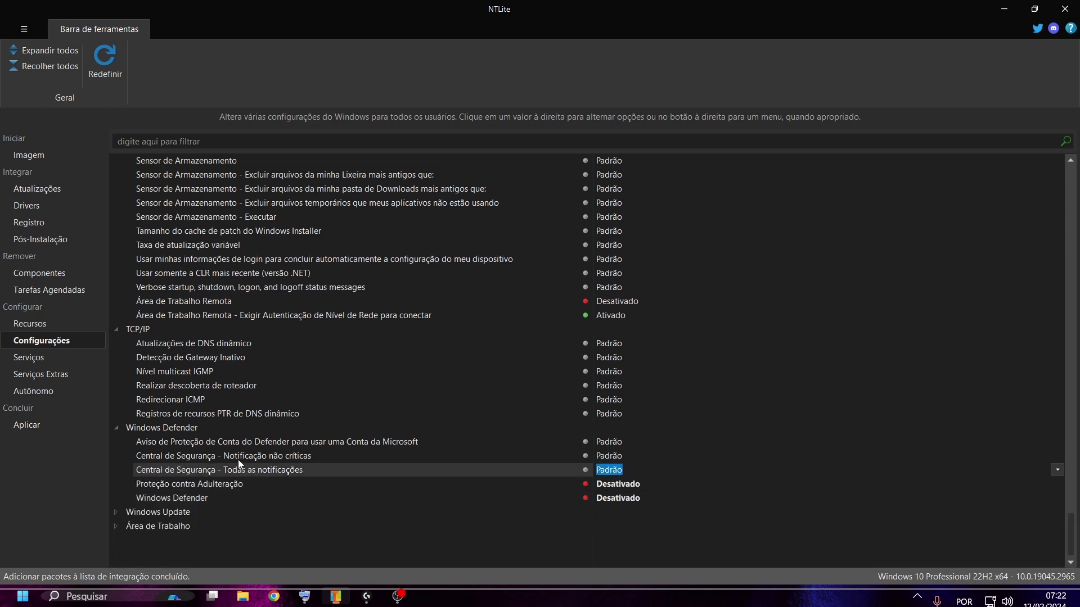
pyautogui.doubleClick(290, 471)
pyautogui.doubleClick(289, 457)
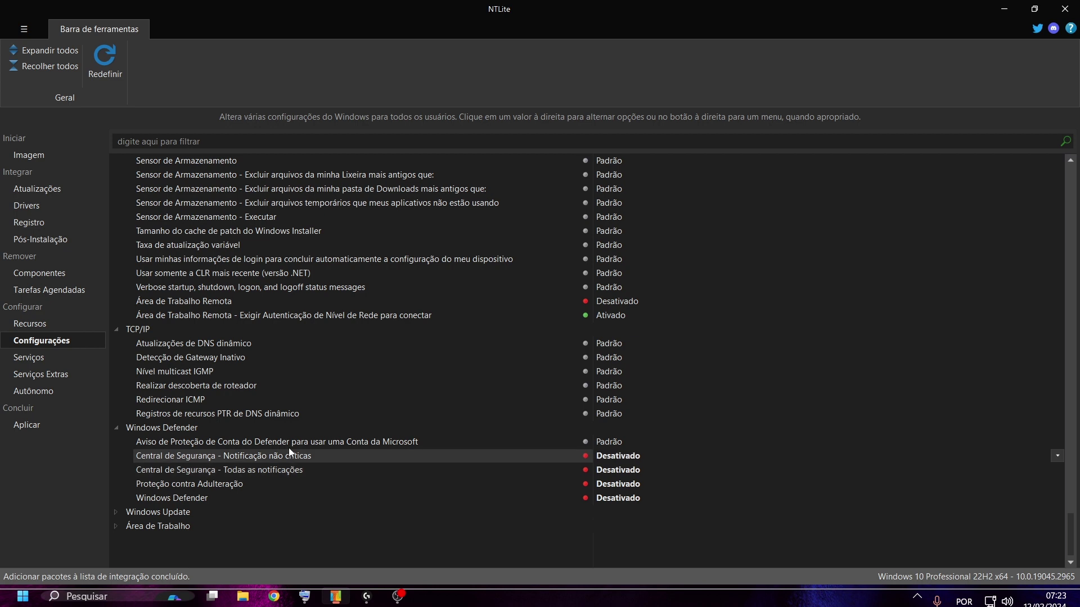
pyautogui.doubleClick(330, 444)
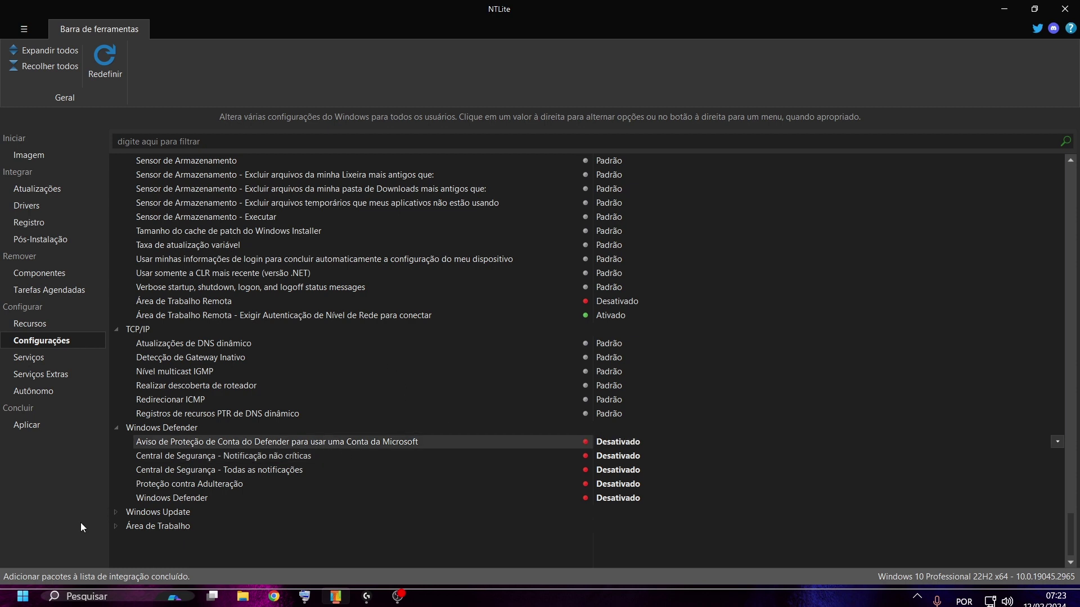
# Expand Windows Update and set Atualização automática para os modelos de fala and Automaticamente atualizar drivers e ícones de dispositivos pela Internet to Desativado.
pyautogui.click(112, 513)
pyautogui.scroll(-3, 666, 284)
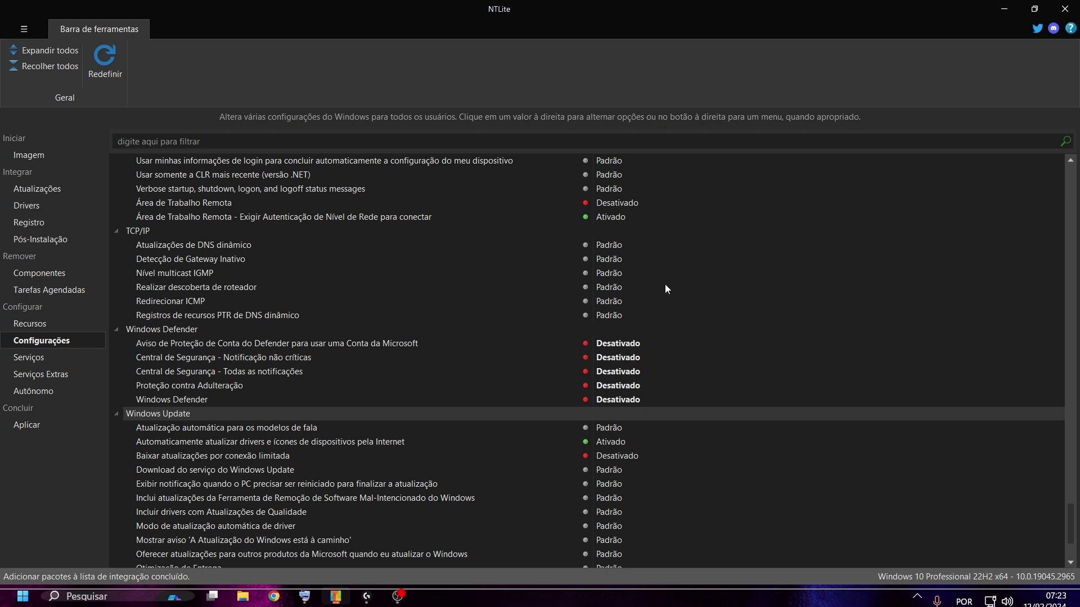
pyautogui.scroll(-1, 676, 397)
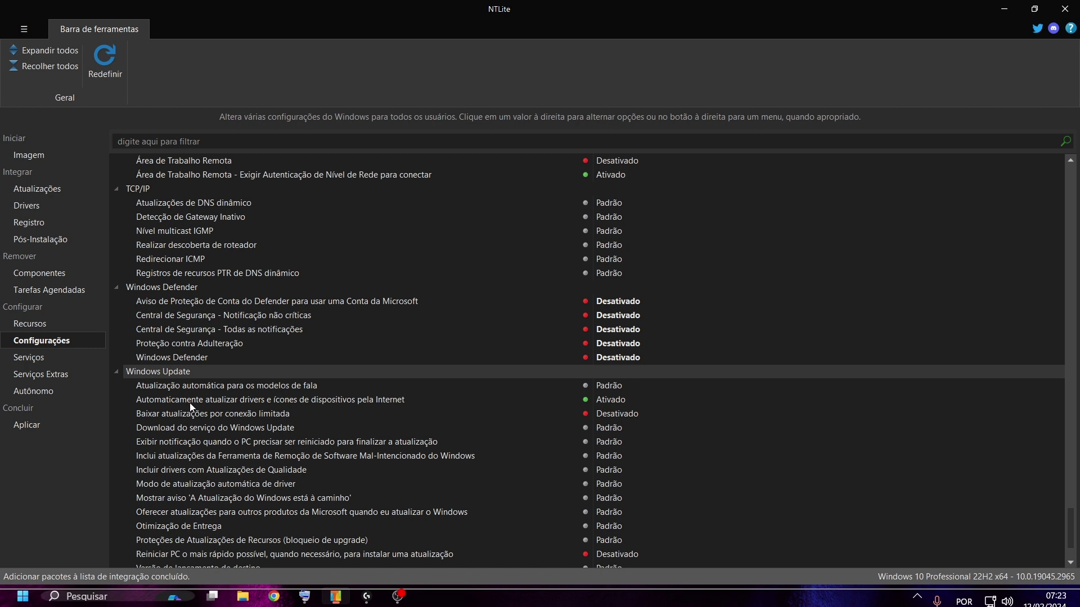
pyautogui.doubleClick(245, 386)
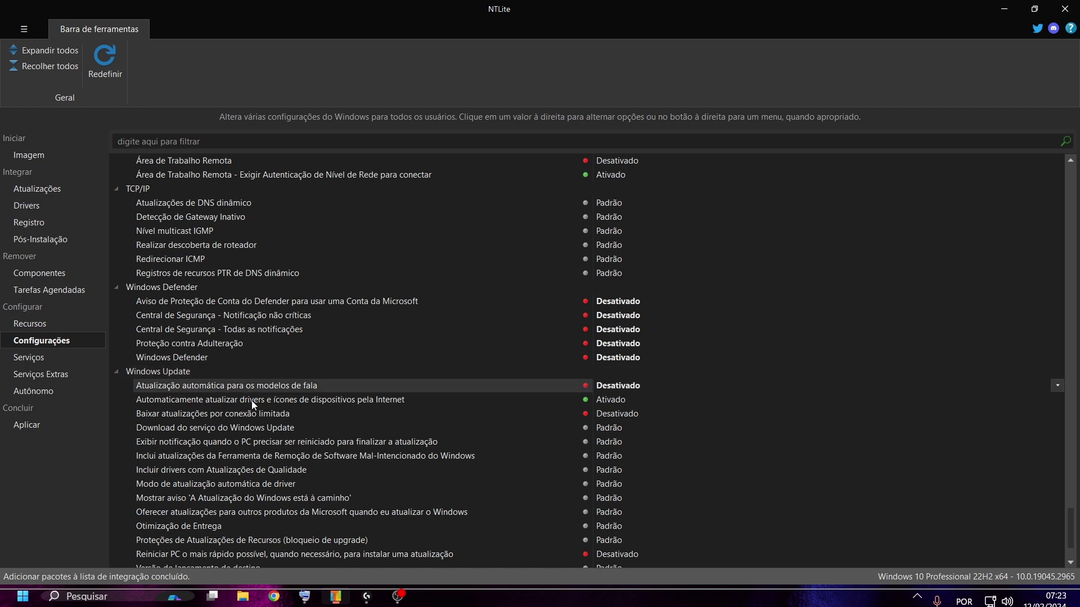
pyautogui.doubleClick(252, 400)
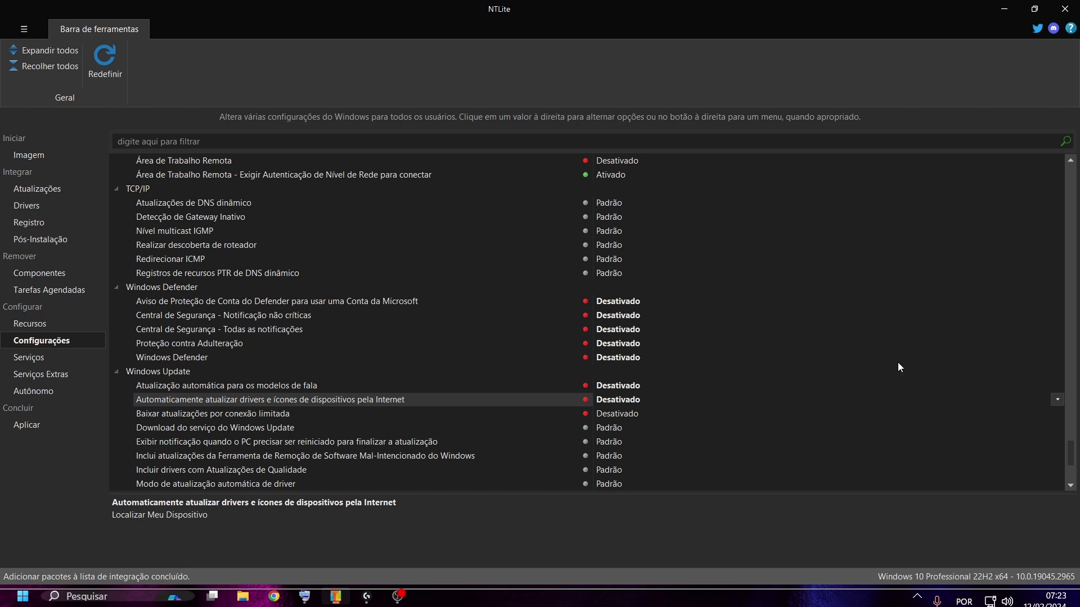
# Set Modo de atualização automática de driver to Nunca in the Windows Update group.
pyautogui.scroll(-3, 888, 366)
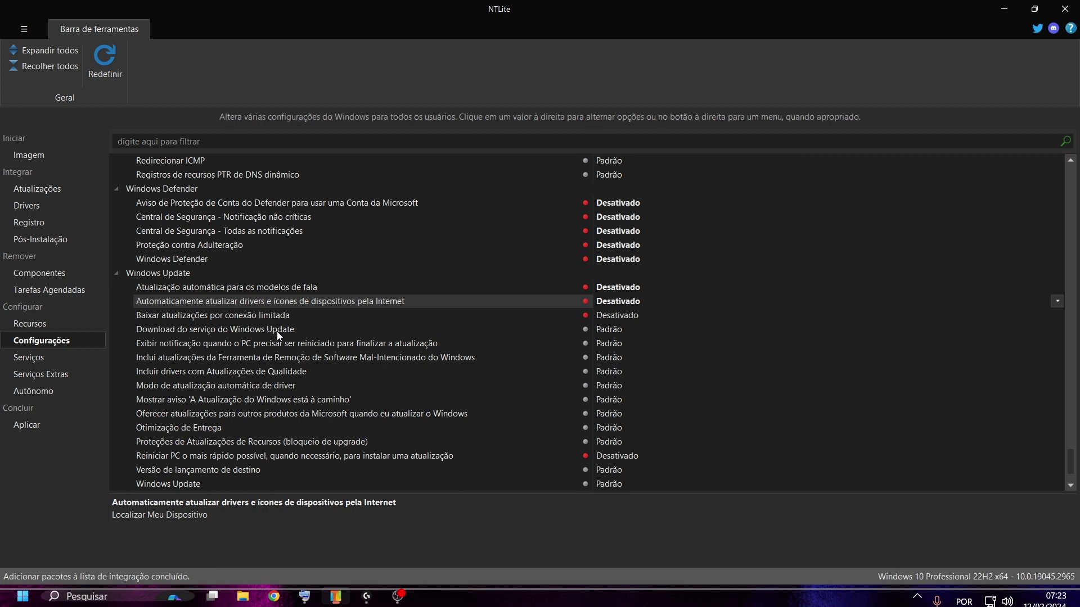
pyautogui.scroll(-1, 278, 336)
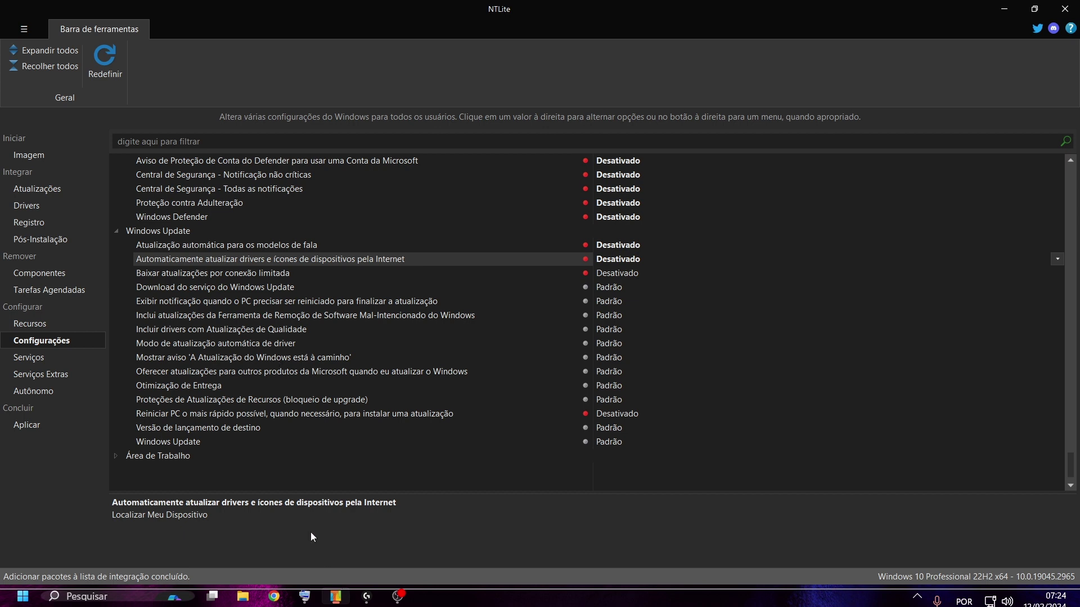
pyautogui.doubleClick(228, 345)
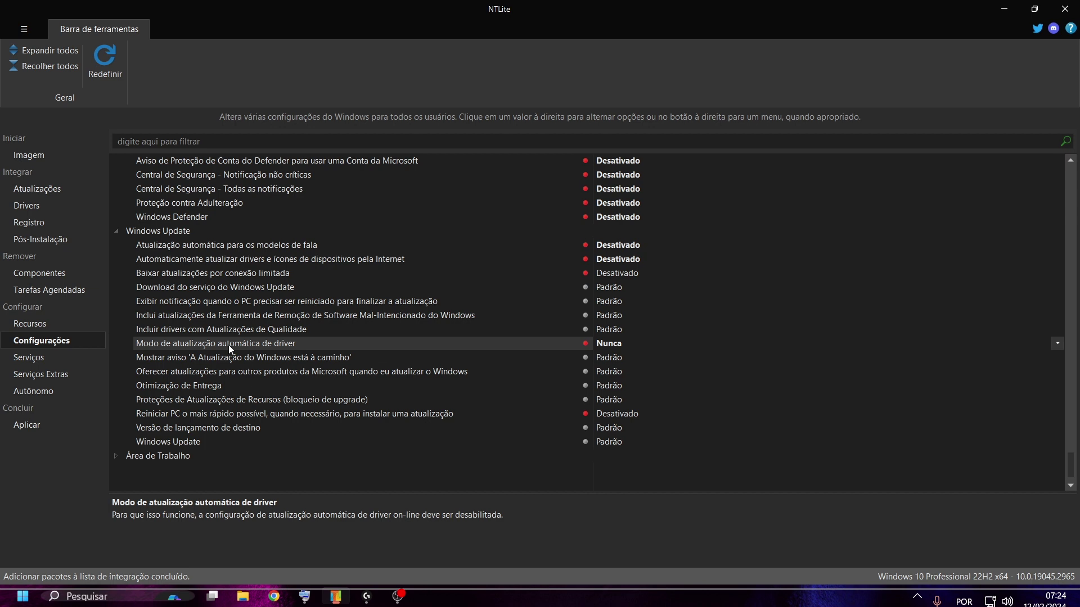
pyautogui.click(229, 331)
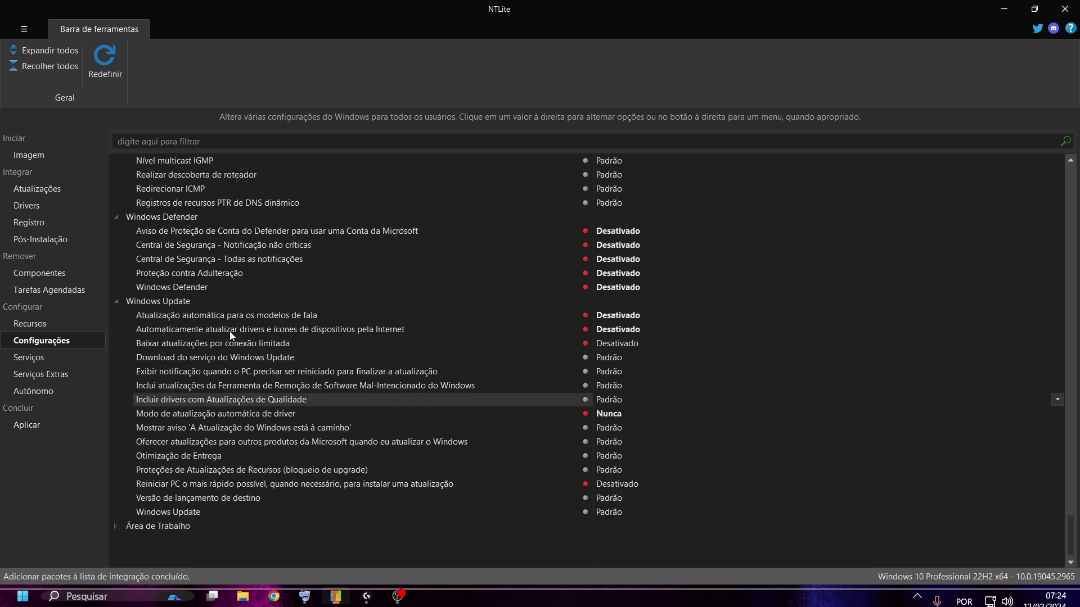
pyautogui.click(229, 332)
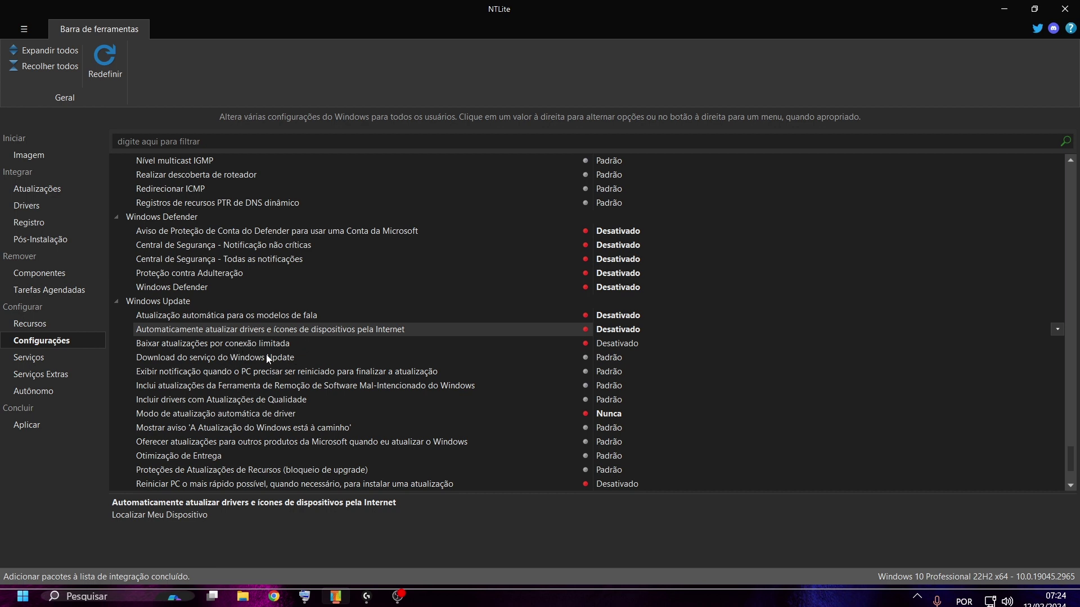
# Under Windows Update, set malicious software removal tool updates, drivers with quality updates, the 'A Atualização do Windows está à caminho' notice and other Microsoft product updates to Desativado.
pyautogui.doubleClick(285, 385)
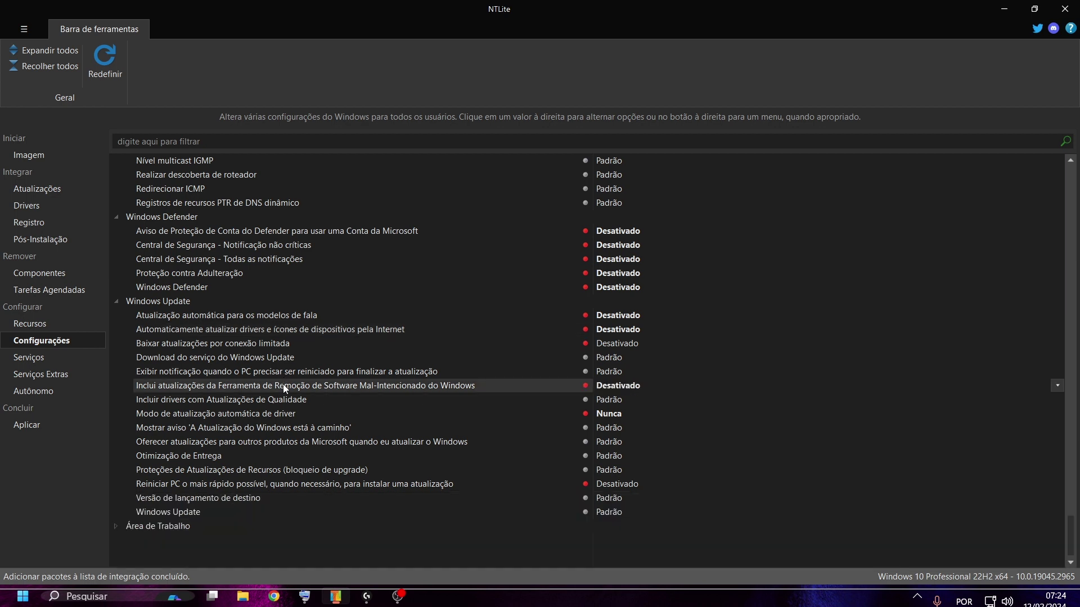
pyautogui.doubleClick(280, 400)
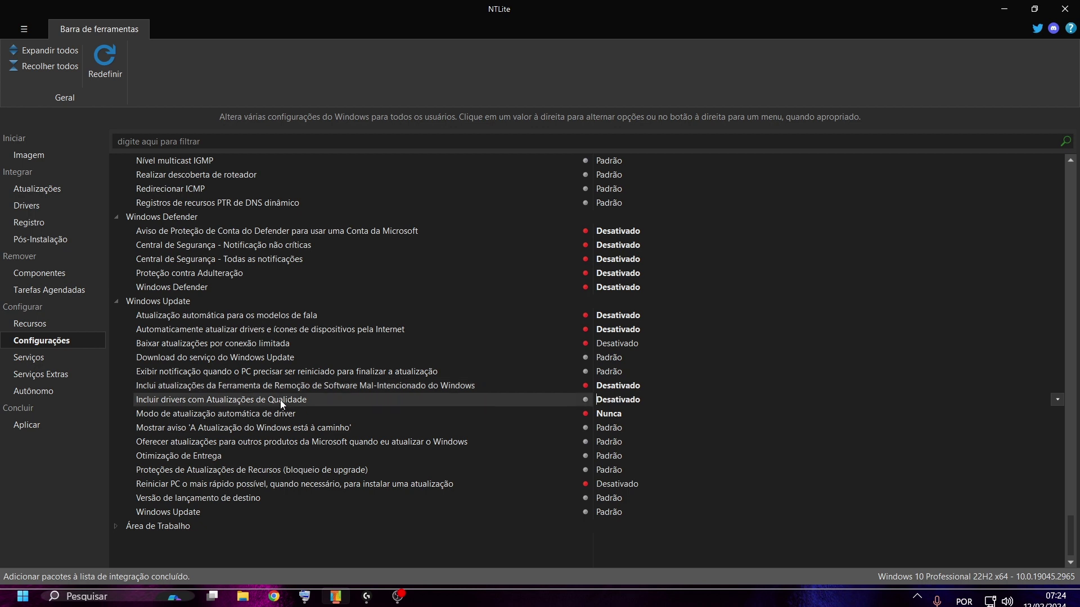
pyautogui.doubleClick(257, 428)
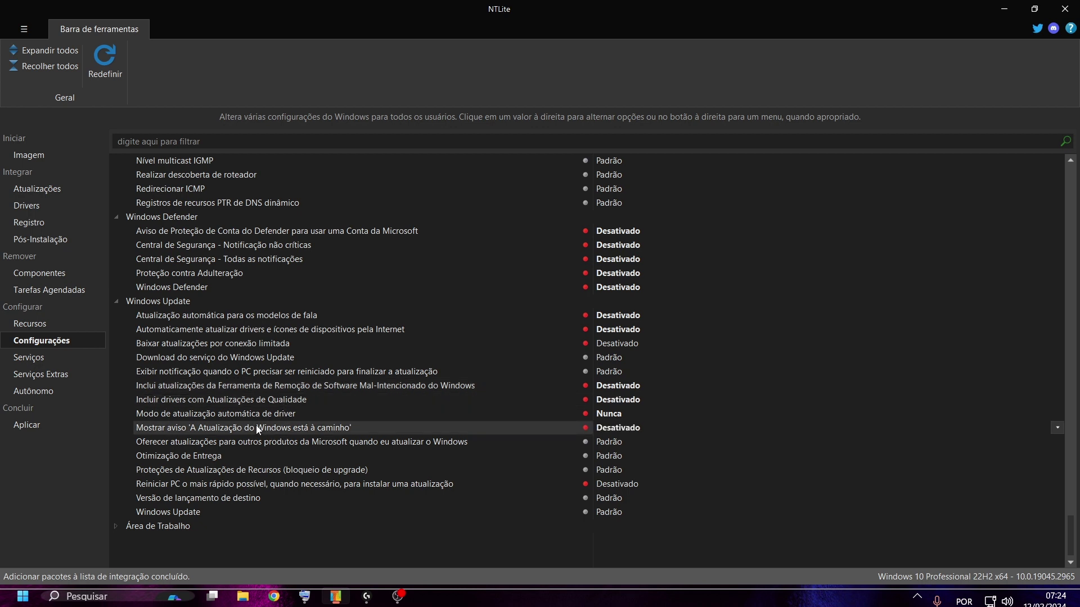
pyautogui.doubleClick(265, 444)
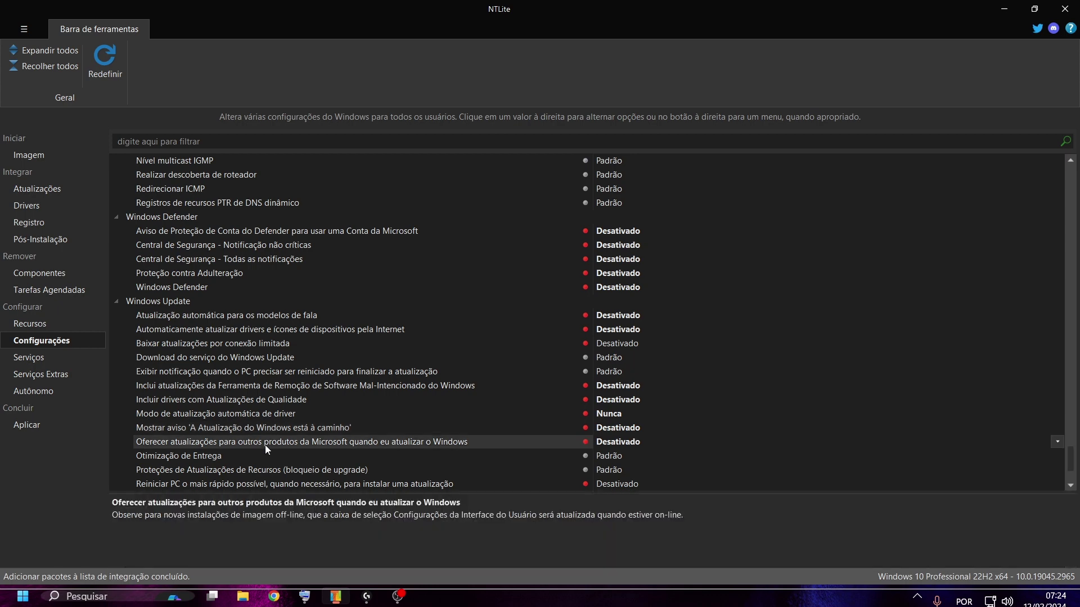
pyautogui.scroll(-3, 332, 371)
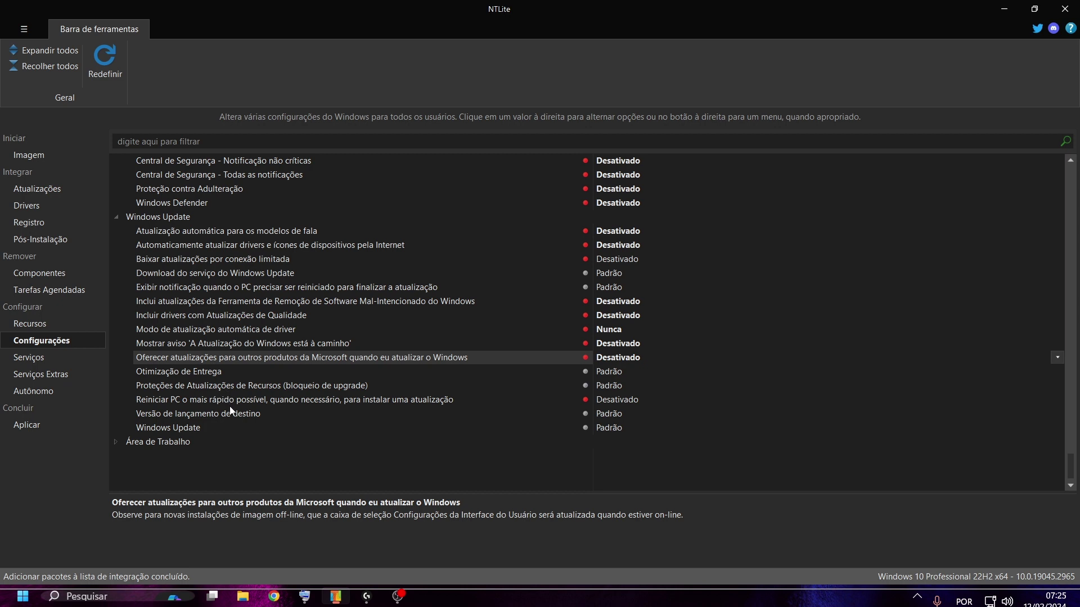
pyautogui.click(188, 431)
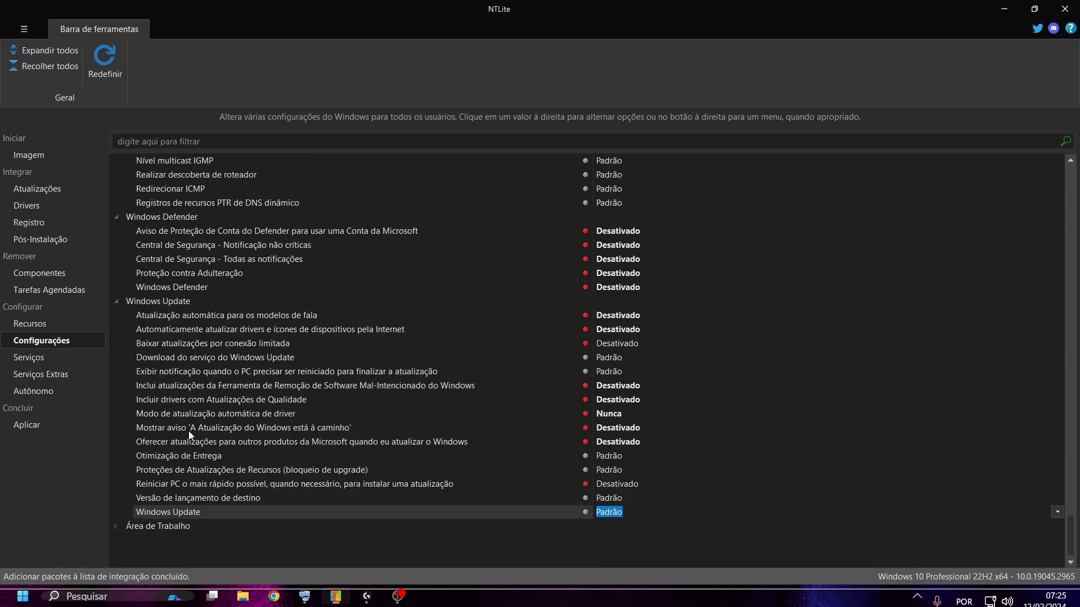
pyautogui.doubleClick(511, 509)
pyautogui.click(517, 513)
# Expand the Área de Trabalho group and set Horas em Silêncio (Assistente de Foco) to Desativado.
pyautogui.click(116, 527)
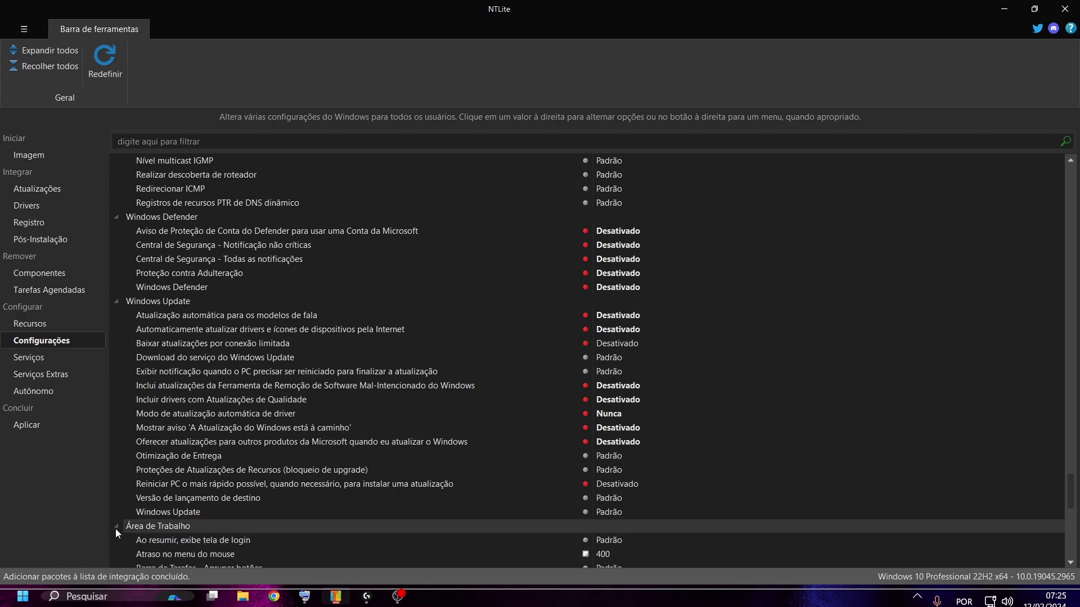
pyautogui.scroll(-3, 394, 371)
pyautogui.scroll(-2, 402, 355)
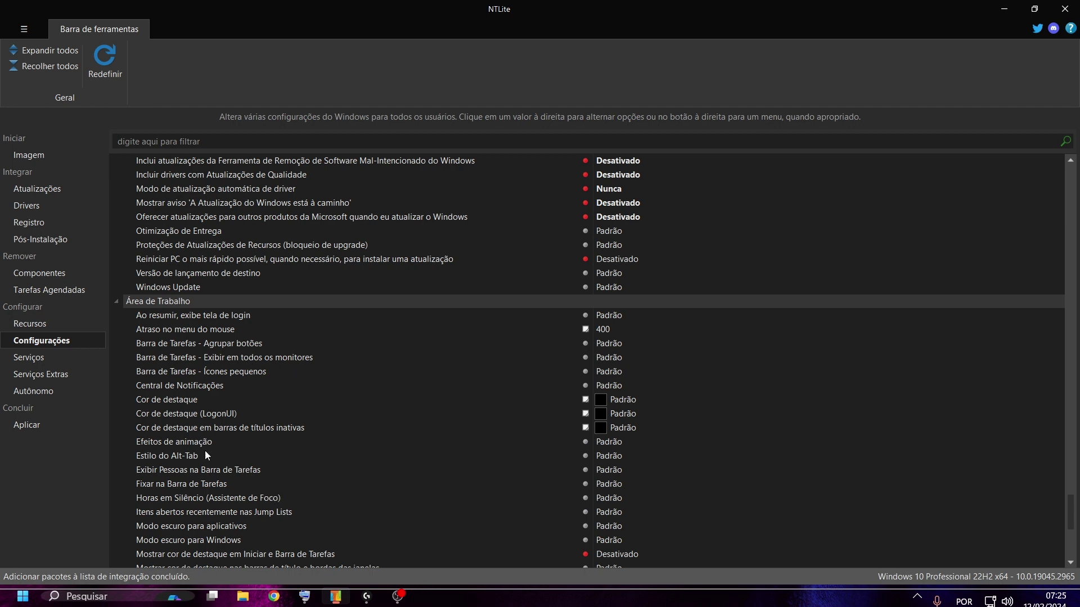
pyautogui.scroll(-2, 196, 467)
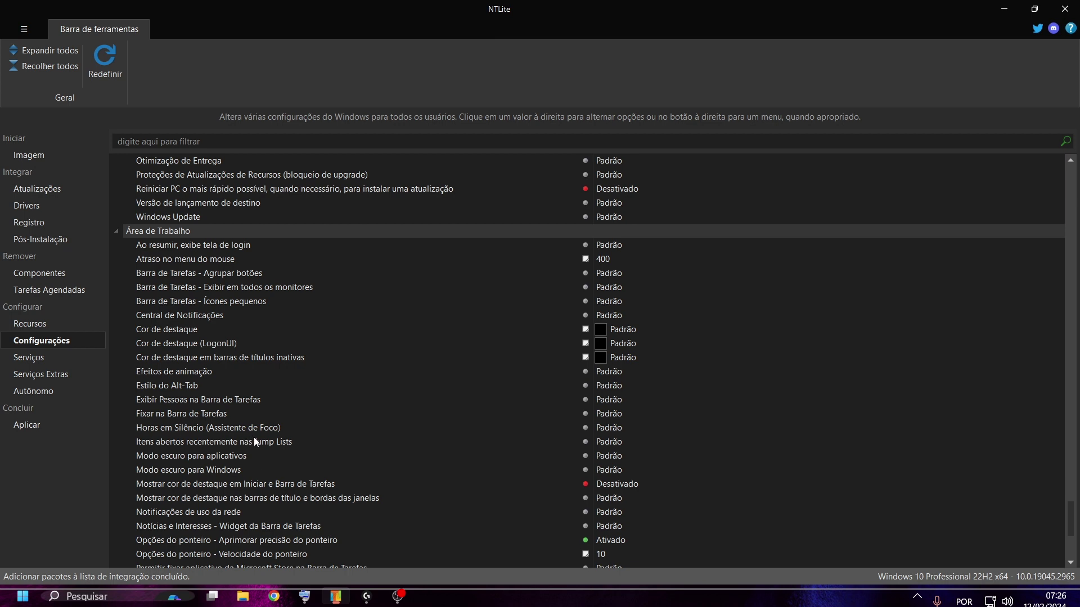
pyautogui.click(241, 429)
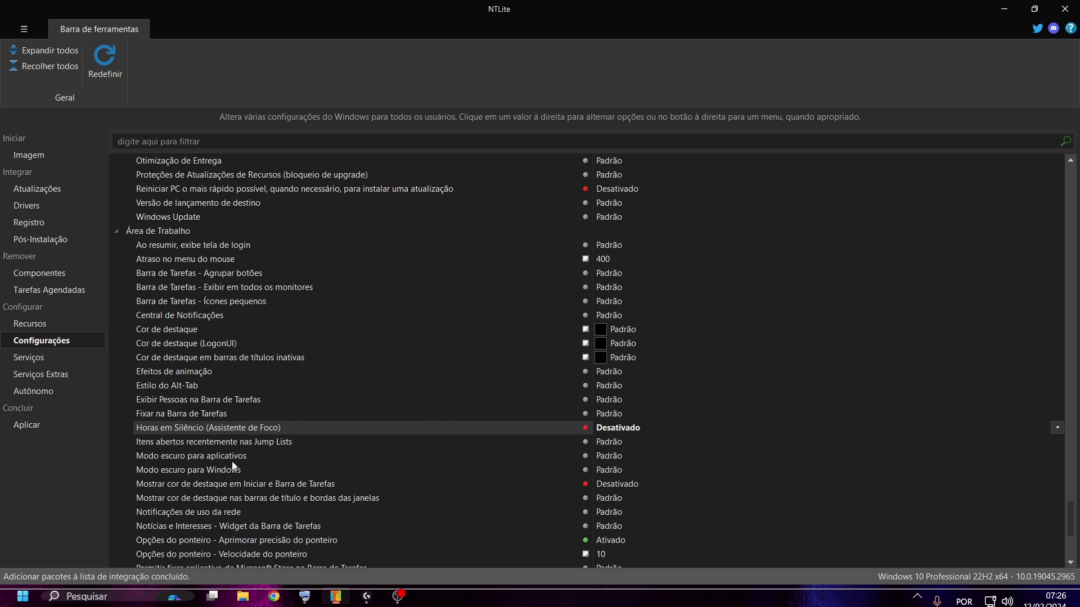
# Set Modo escuro para aplicativos and Modo escuro para Windows to Ativado in the Área de Trabalho group.
pyautogui.click(245, 457)
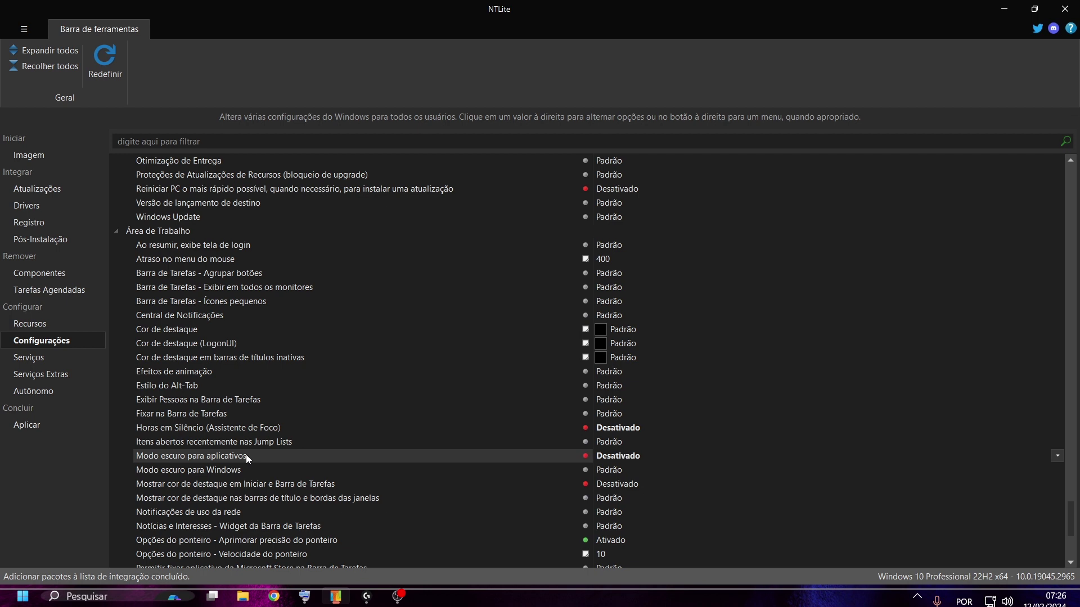
pyautogui.click(245, 455)
pyautogui.click(230, 469)
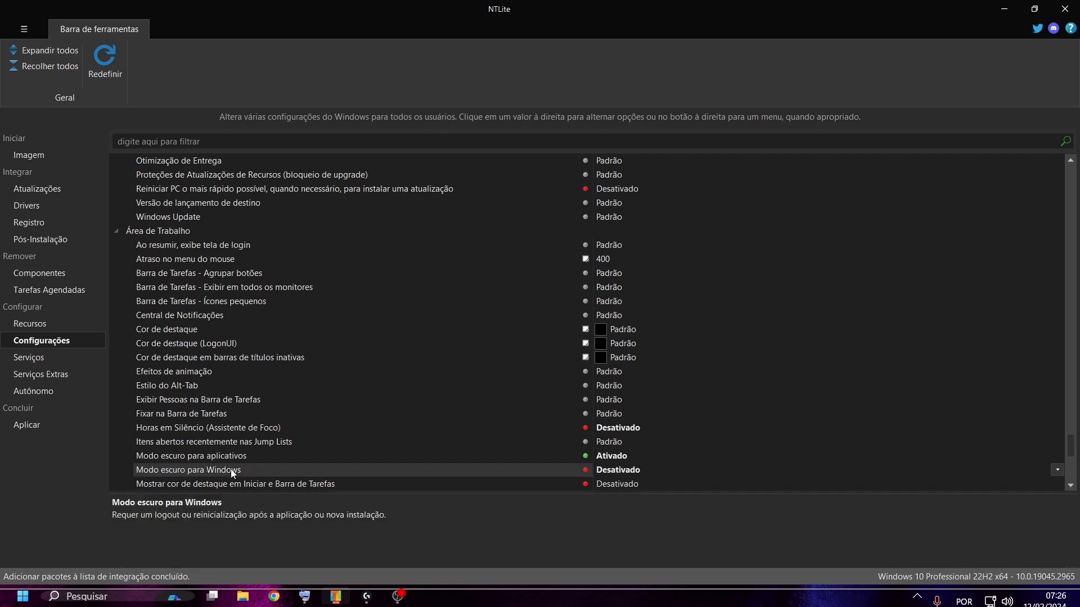
pyautogui.click(231, 469)
# Set Notificações de uso da rede and the Notícias e Interesses taskbar widget to Desativado in the Área de Trabalho group.
pyautogui.scroll(-2, 428, 410)
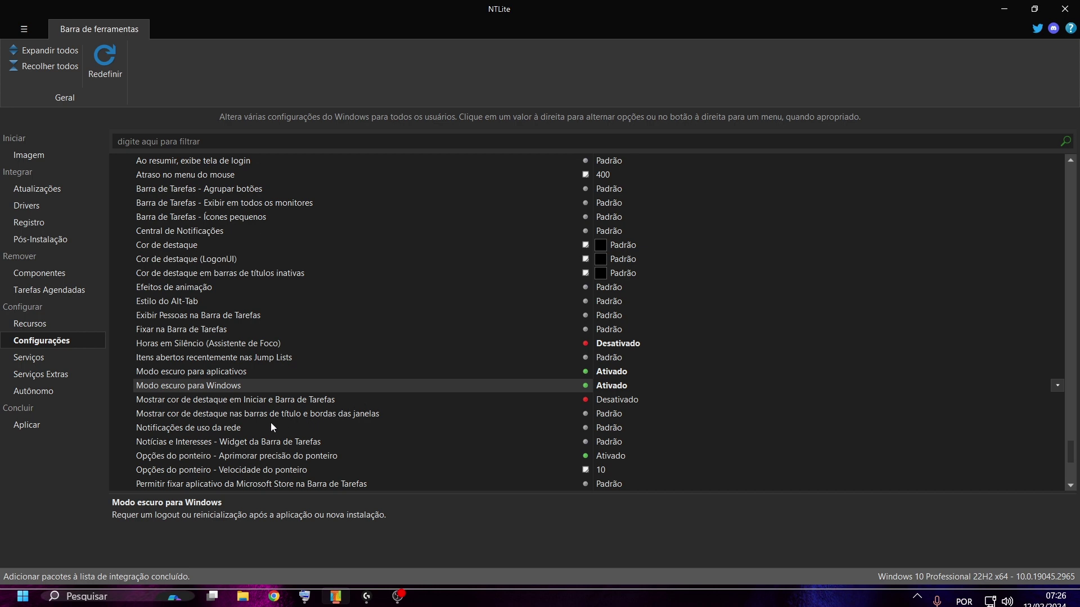
pyautogui.click(168, 432)
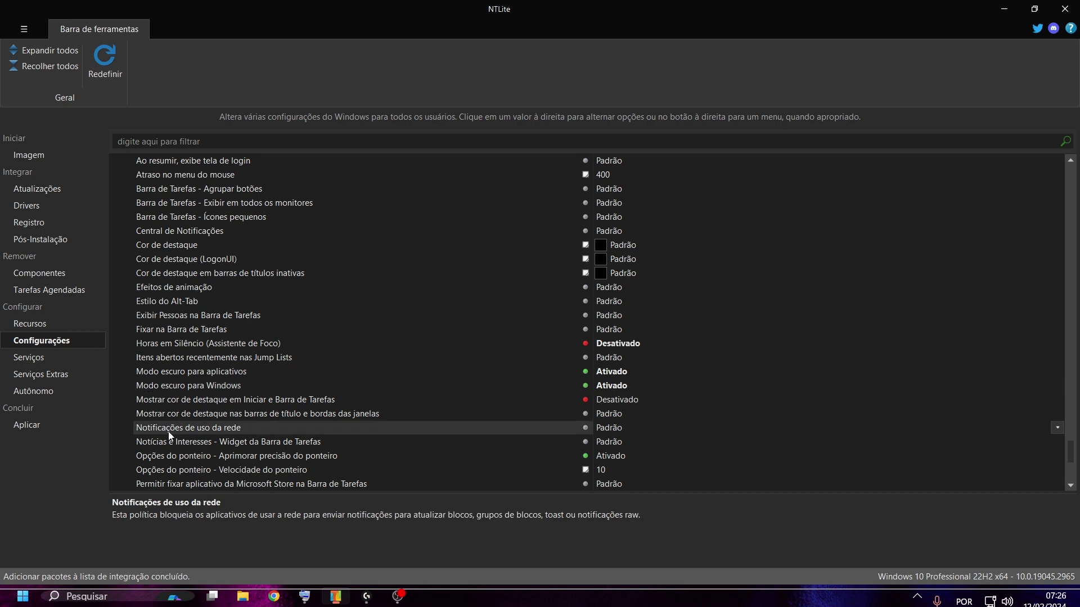
pyautogui.click(169, 432)
pyautogui.scroll(-2, 194, 422)
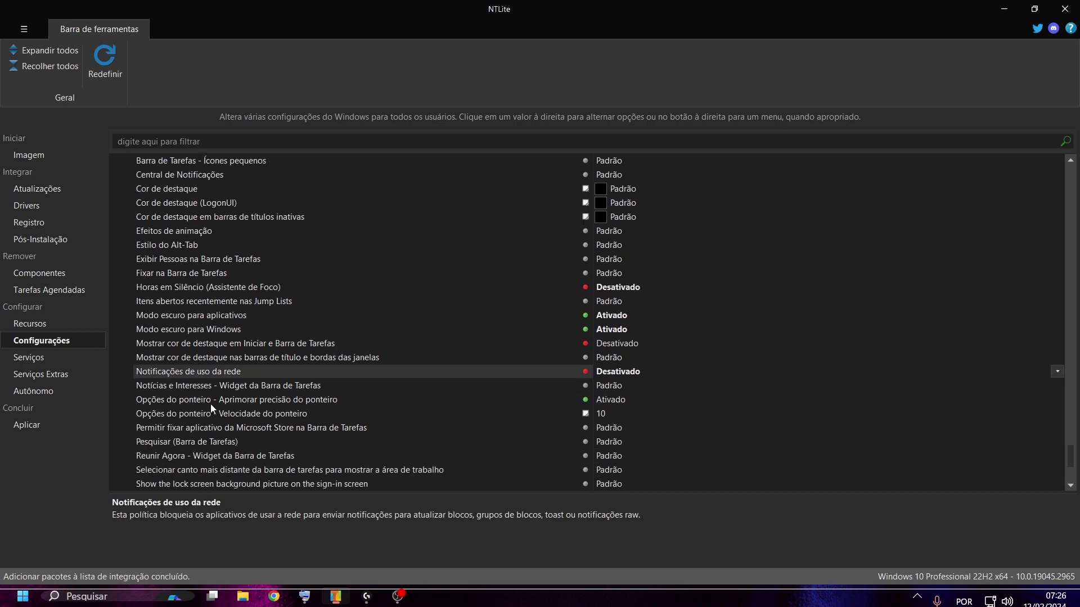
pyautogui.doubleClick(215, 389)
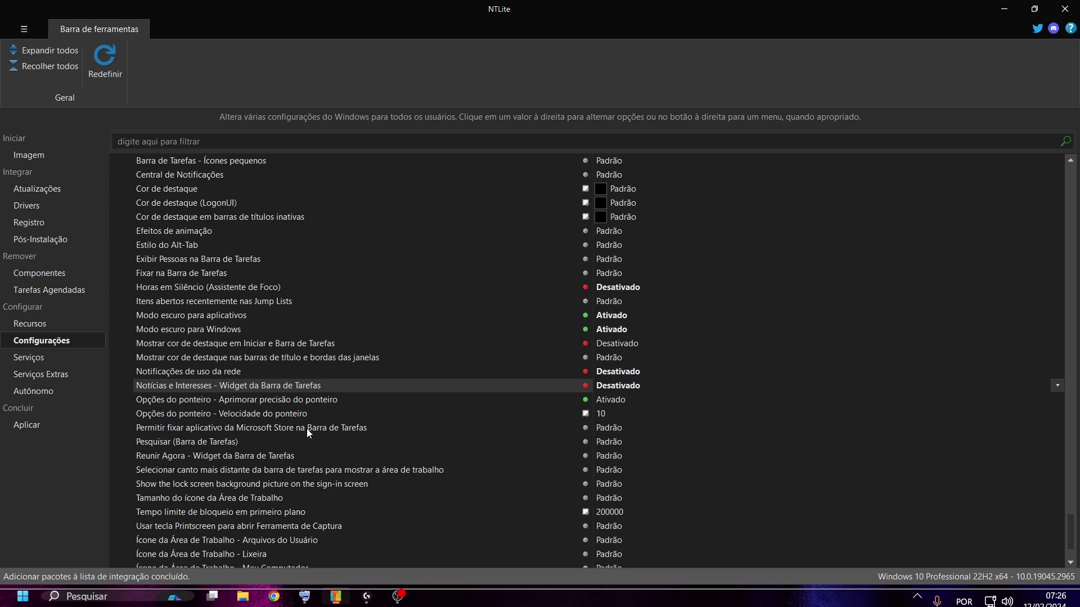
# Set Permitir fixar aplicativo da Microsoft Store na Barra de Tarefas and the Reunir Agora taskbar widget to Desativado.
pyautogui.click(340, 430)
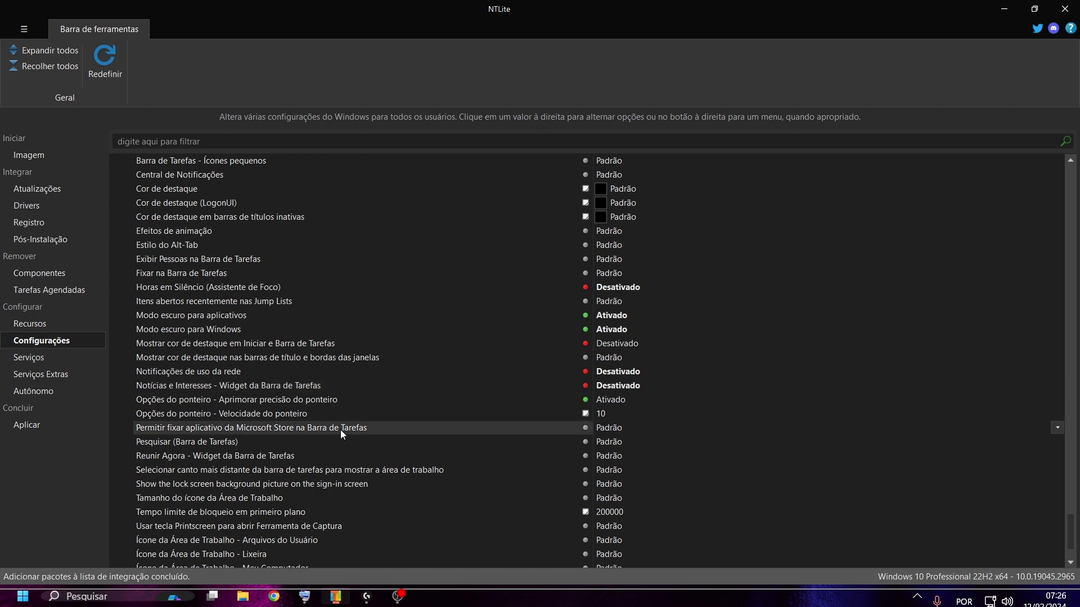
pyautogui.doubleClick(339, 430)
pyautogui.doubleClick(234, 458)
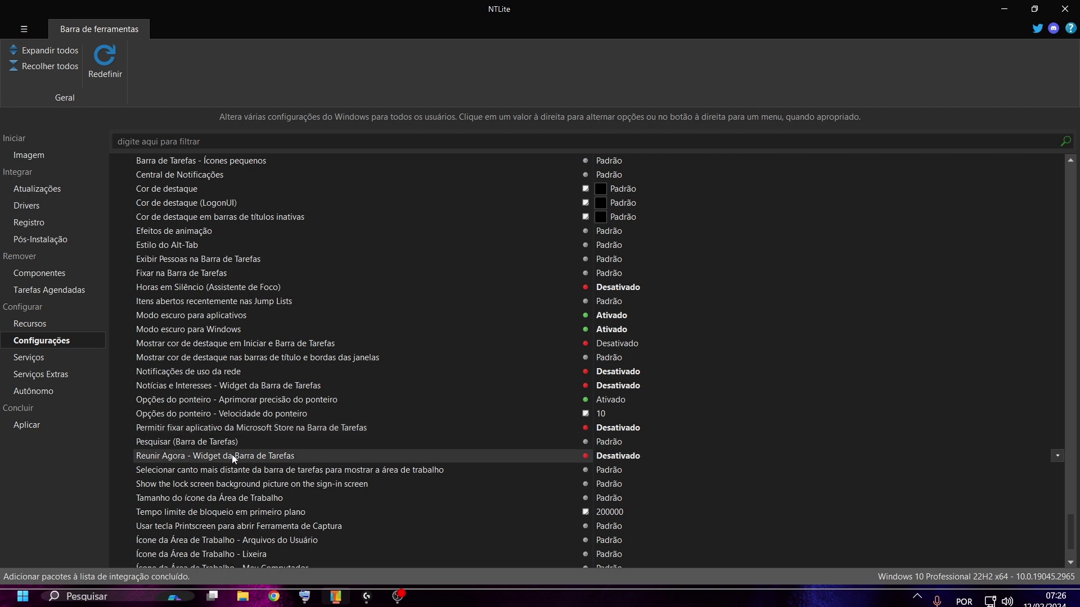
# Open the Serviços page of the image configuration and launch the Windows Gerenciador de Tarefas.
pyautogui.scroll(-2, 242, 451)
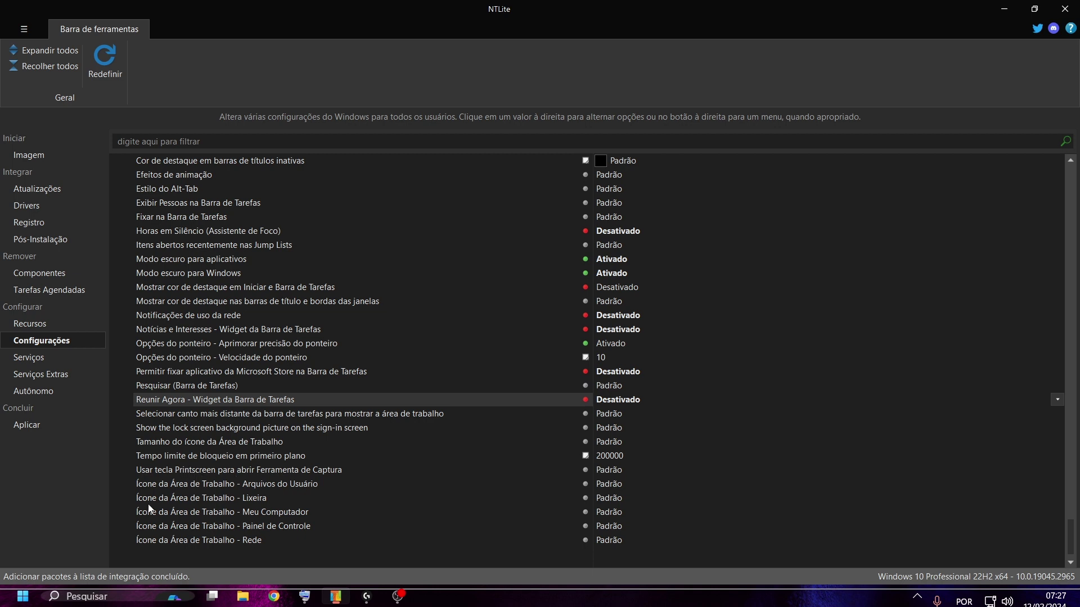
pyautogui.scroll(-1, 234, 479)
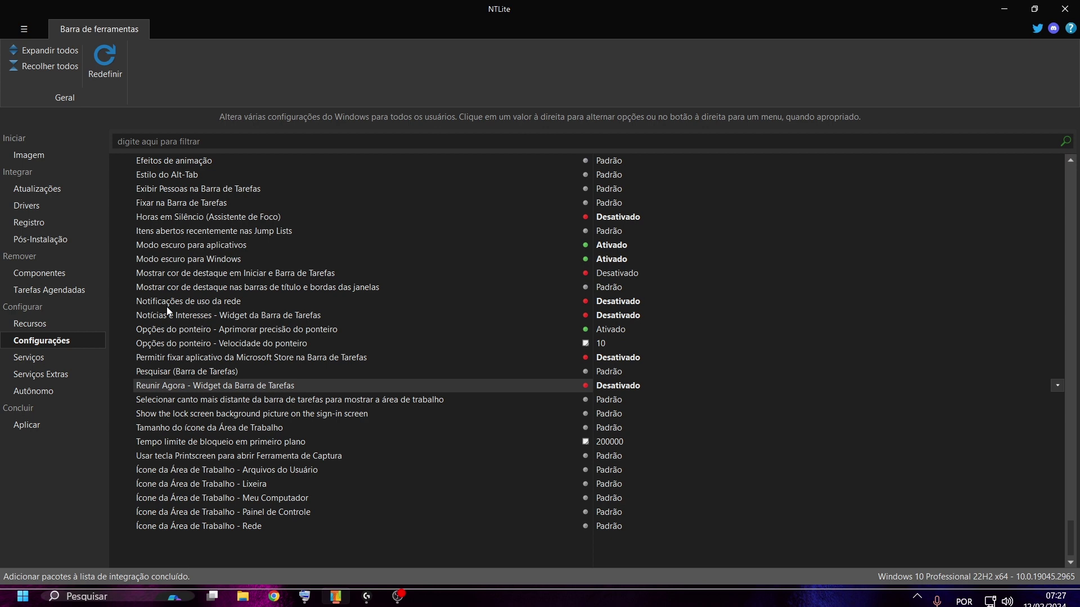
pyautogui.click(43, 363)
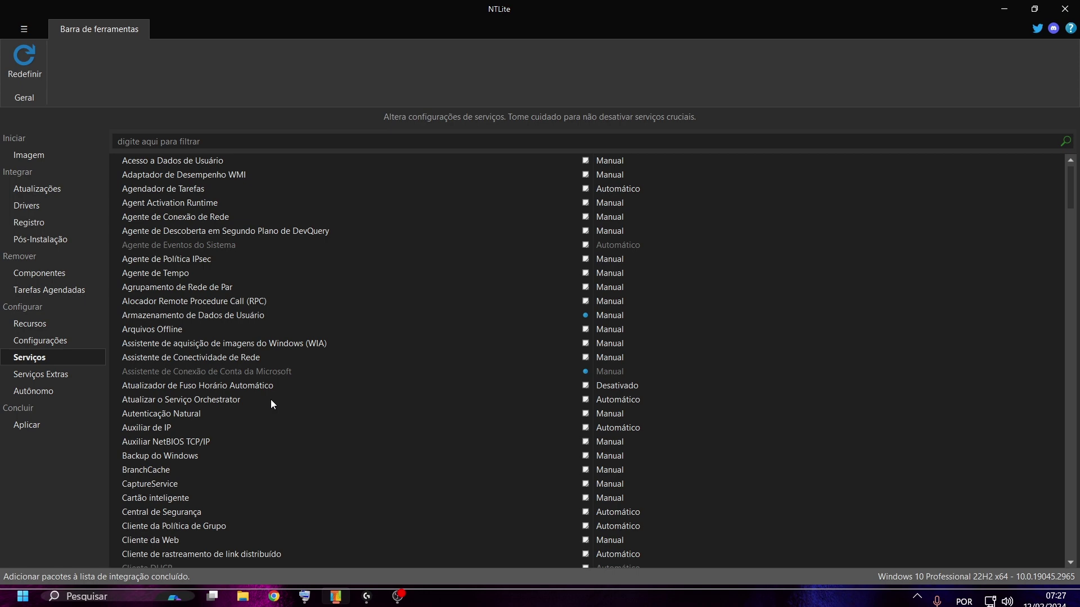
pyautogui.click(25, 605)
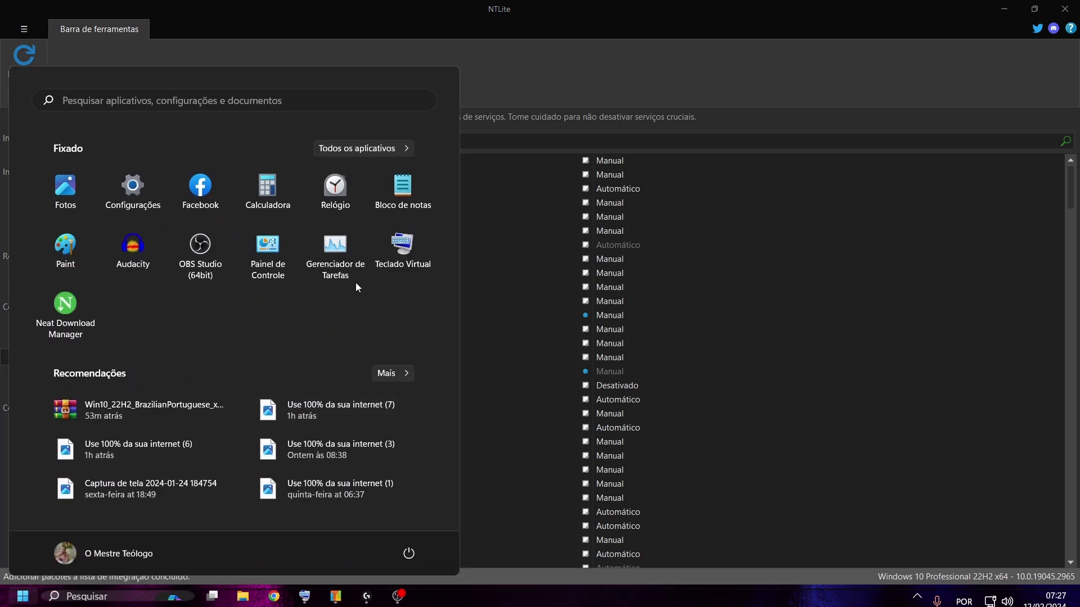
pyautogui.click(349, 270)
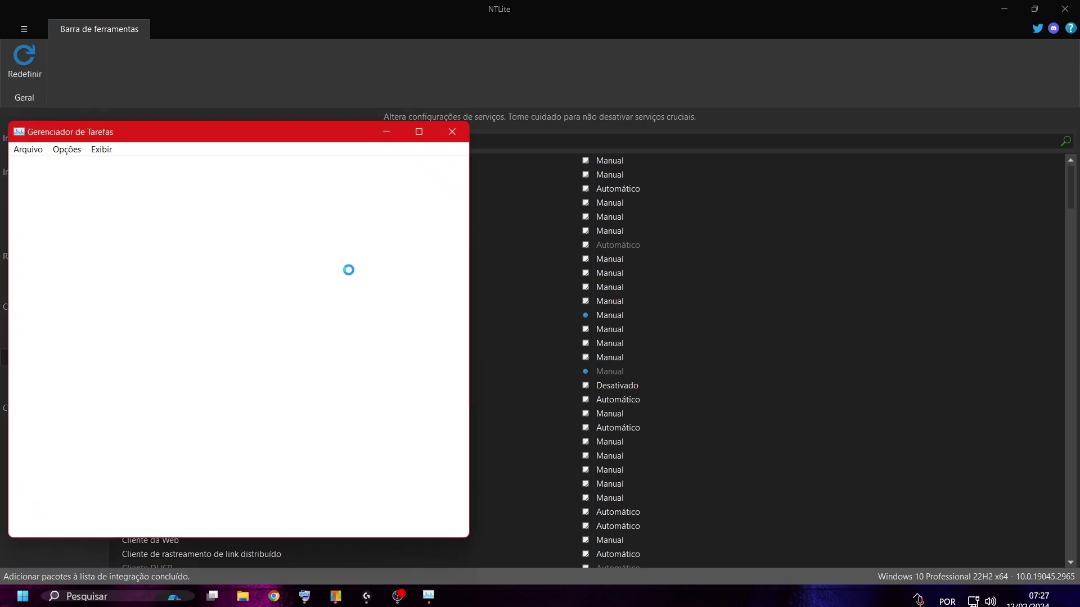
# Open the Windows Serviços console from the Gerenciador de Tarefas services list and look through the services' startup types.
pyautogui.click(338, 167)
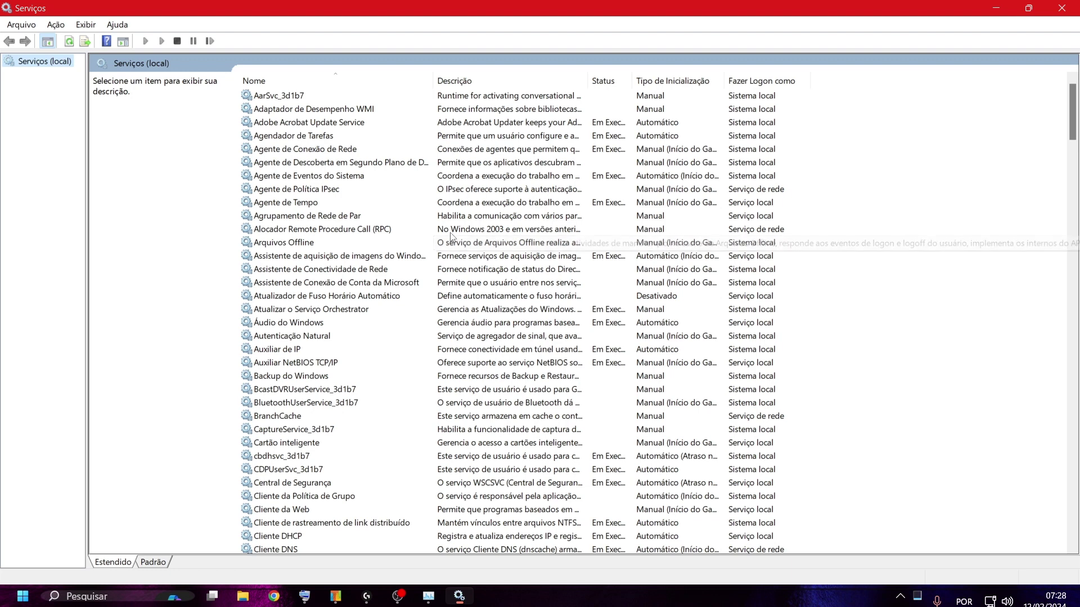
pyautogui.scroll(-10, 460, 241)
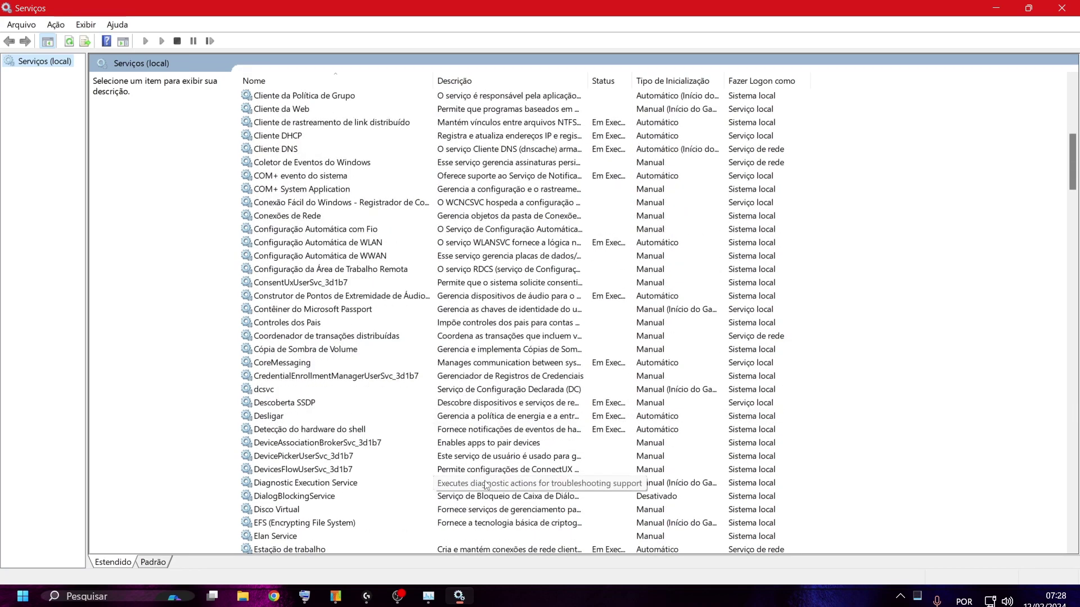
pyautogui.scroll(-8, 478, 487)
pyautogui.scroll(-20, 558, 506)
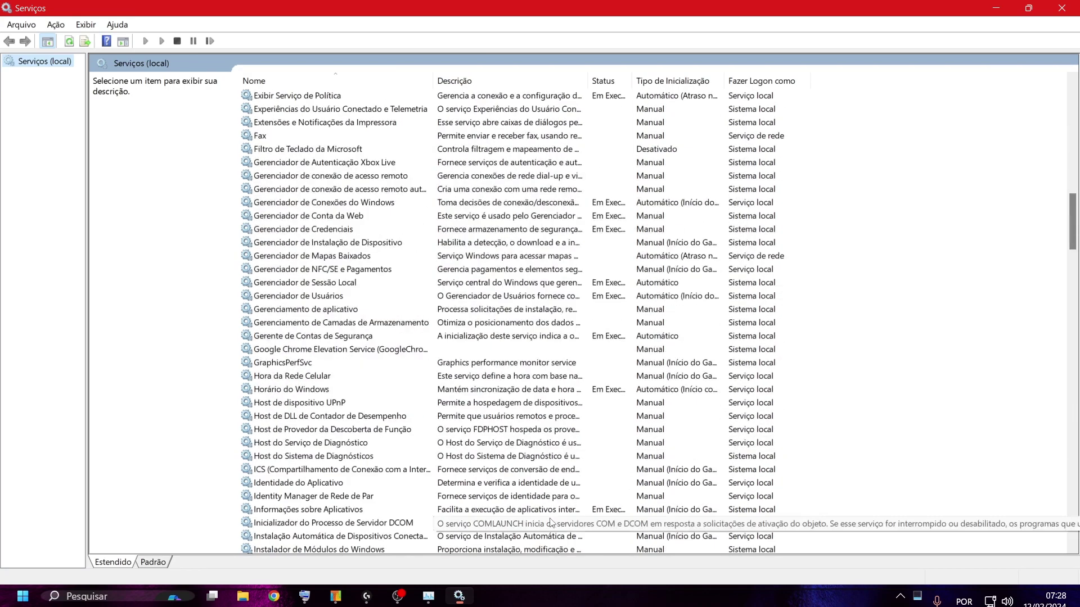
pyautogui.scroll(-20, 518, 518)
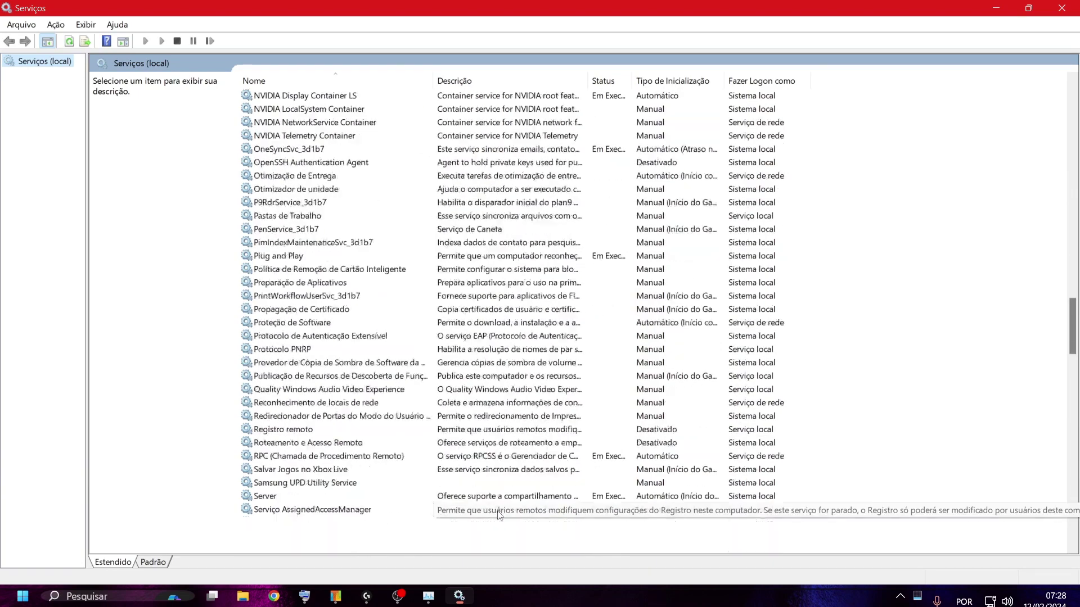
pyautogui.scroll(-17, 470, 518)
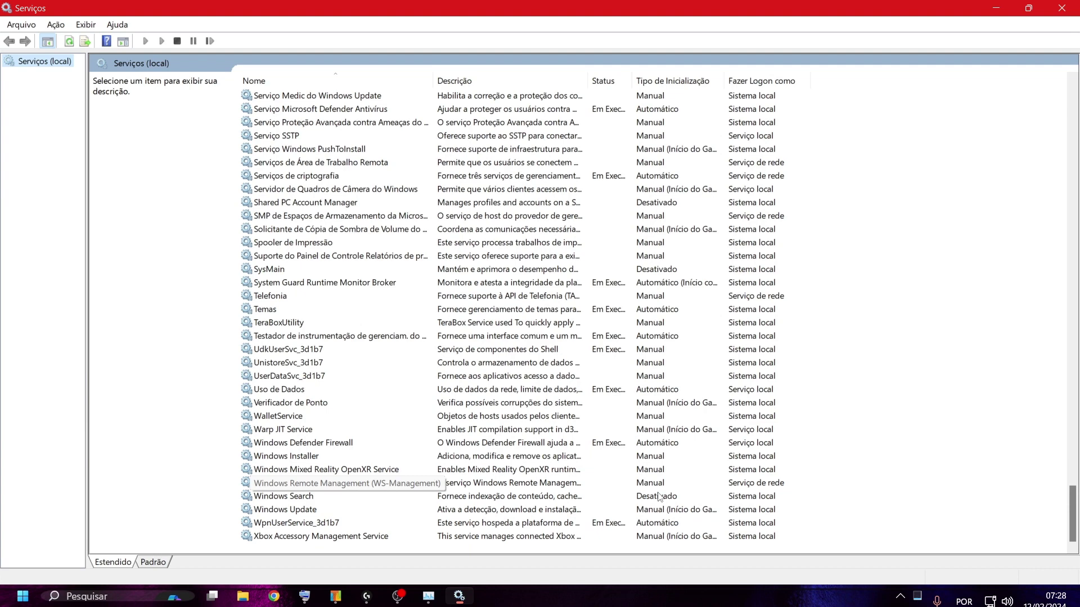
# View the available startup types in the Windows Update service properties, then close Serviços and the Gerenciador de Tarefas.
pyautogui.click(468, 512)
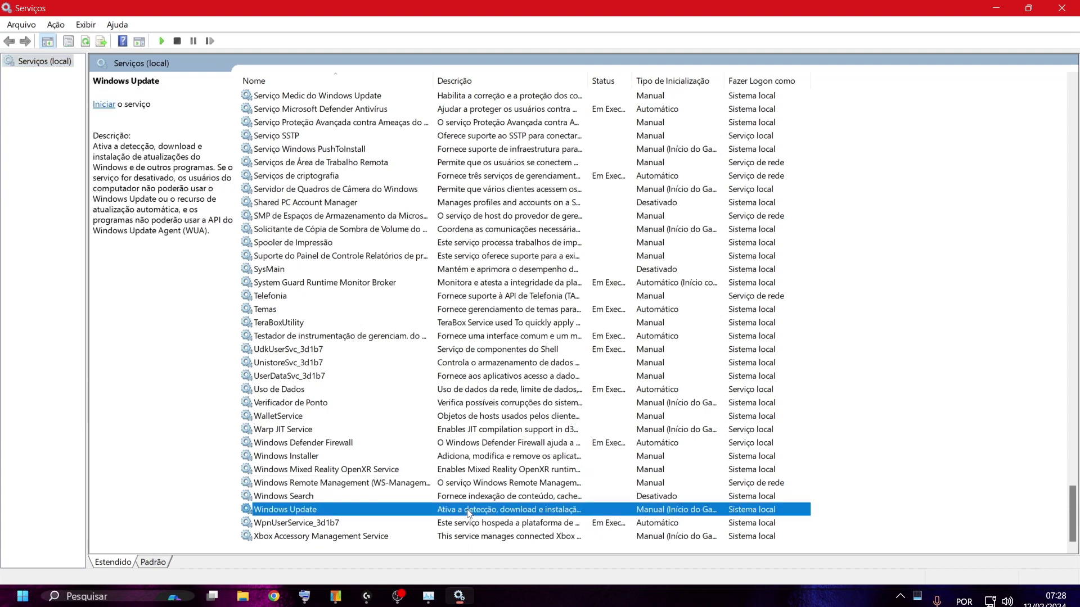
pyautogui.doubleClick(468, 512)
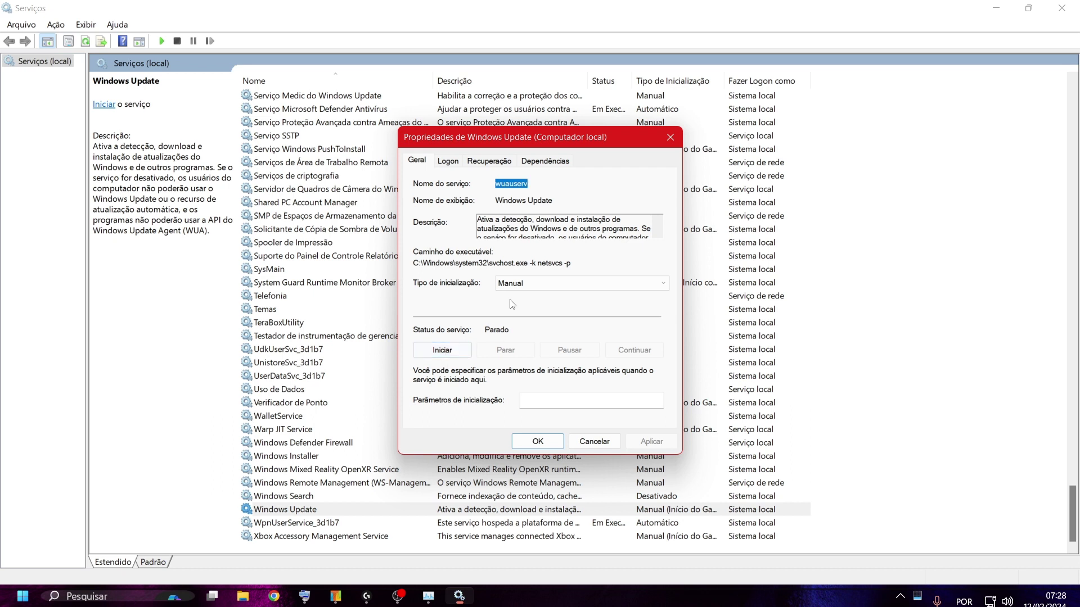
pyautogui.click(539, 283)
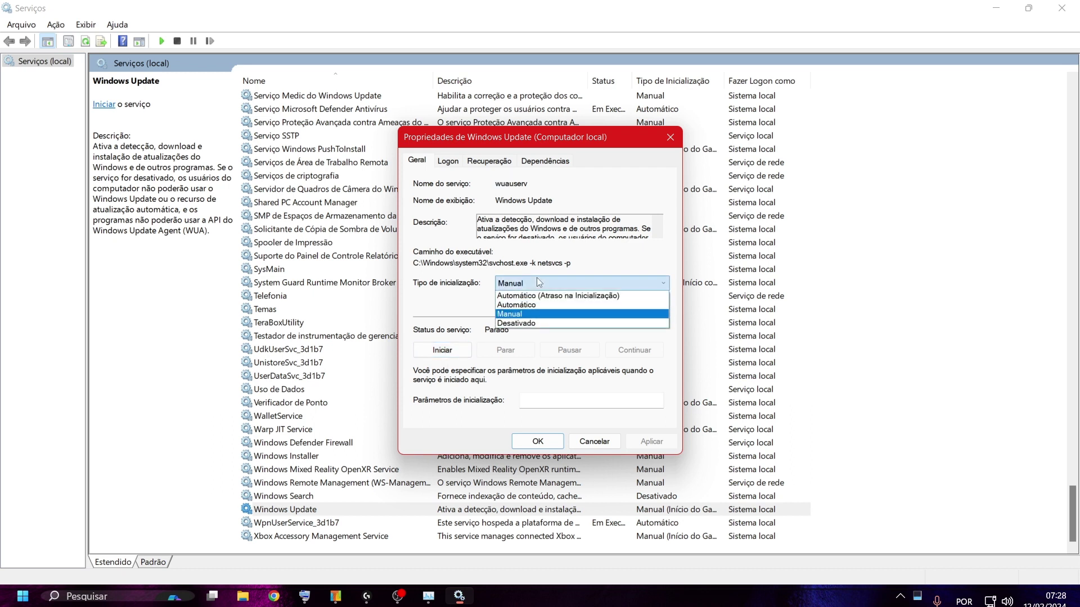
pyautogui.click(538, 281)
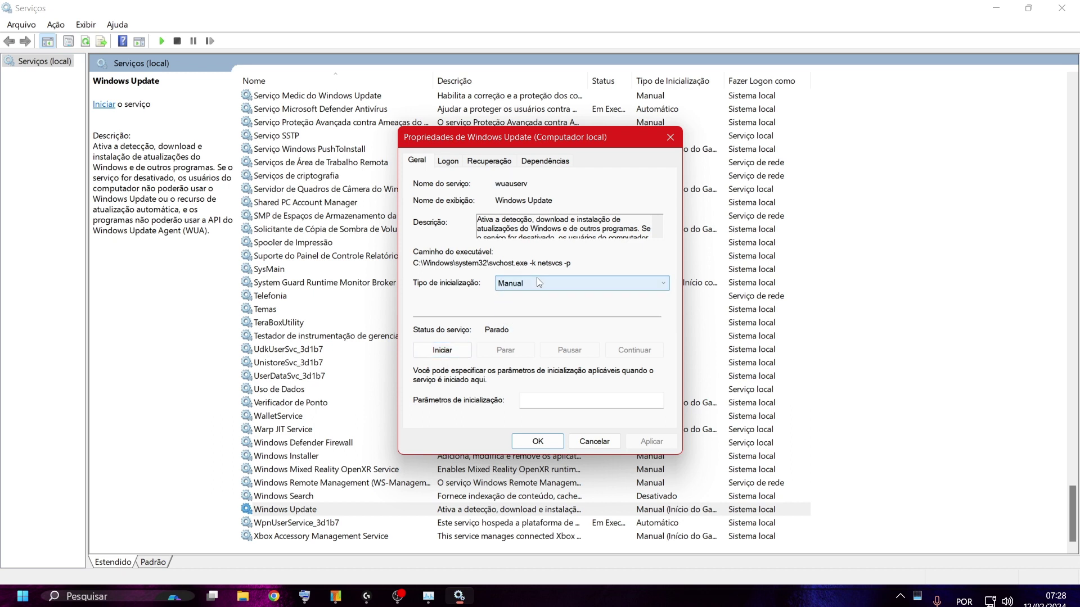
pyautogui.click(670, 137)
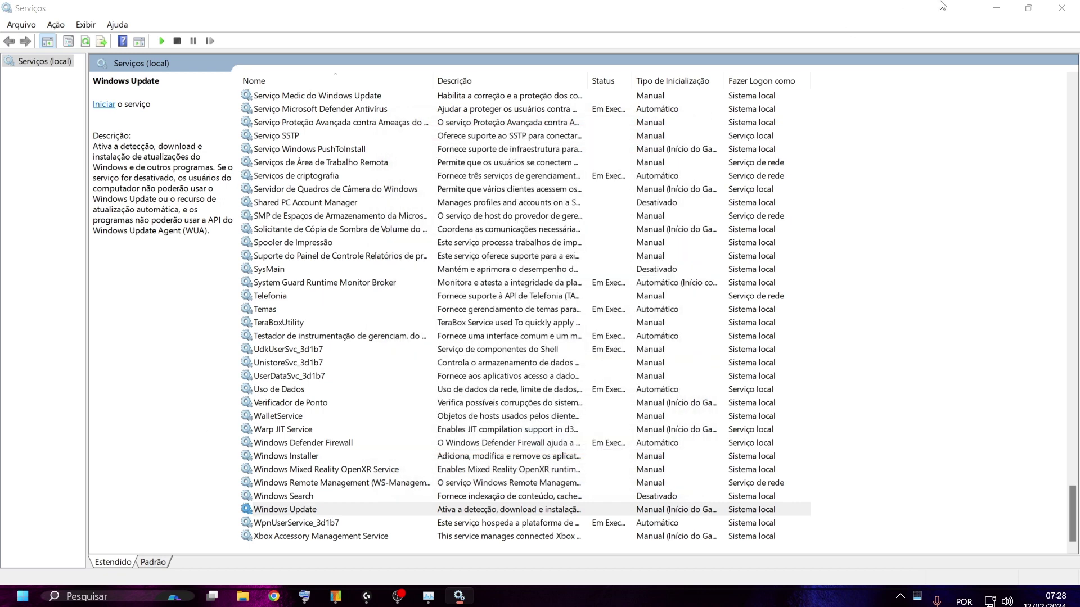
pyautogui.click(1067, 6)
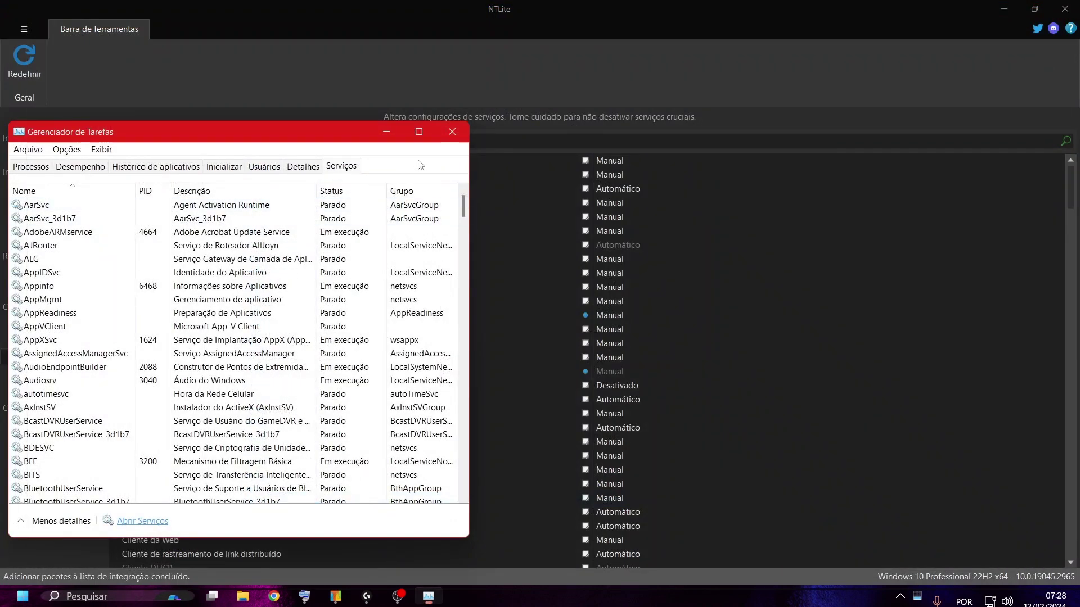
pyautogui.click(453, 135)
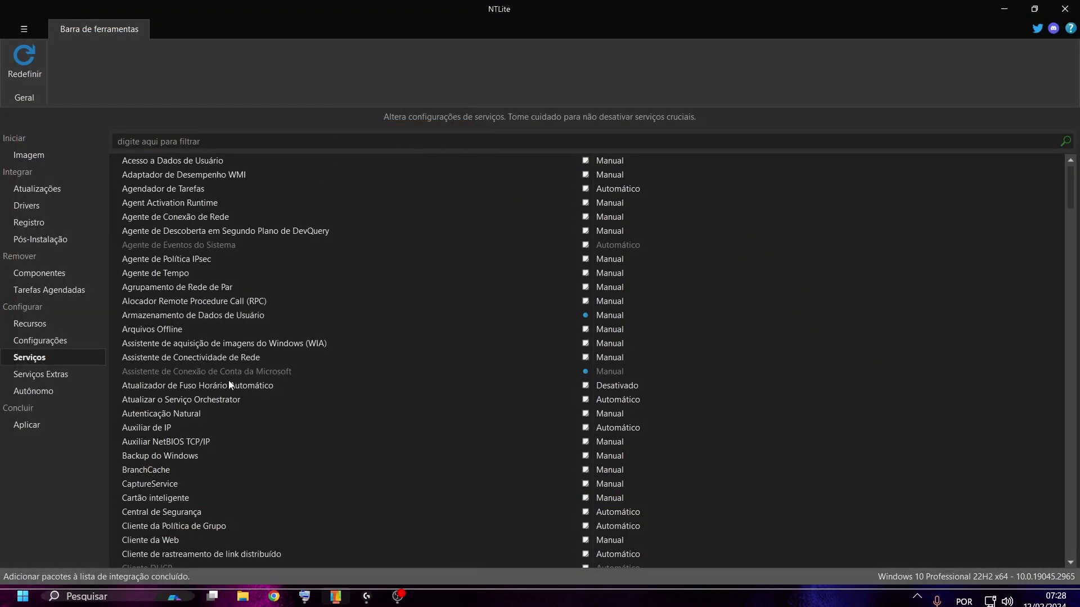
# Set the dcsvc service to Desativado in the image's service list.
pyautogui.scroll(-5, 338, 434)
pyautogui.scroll(5, 340, 439)
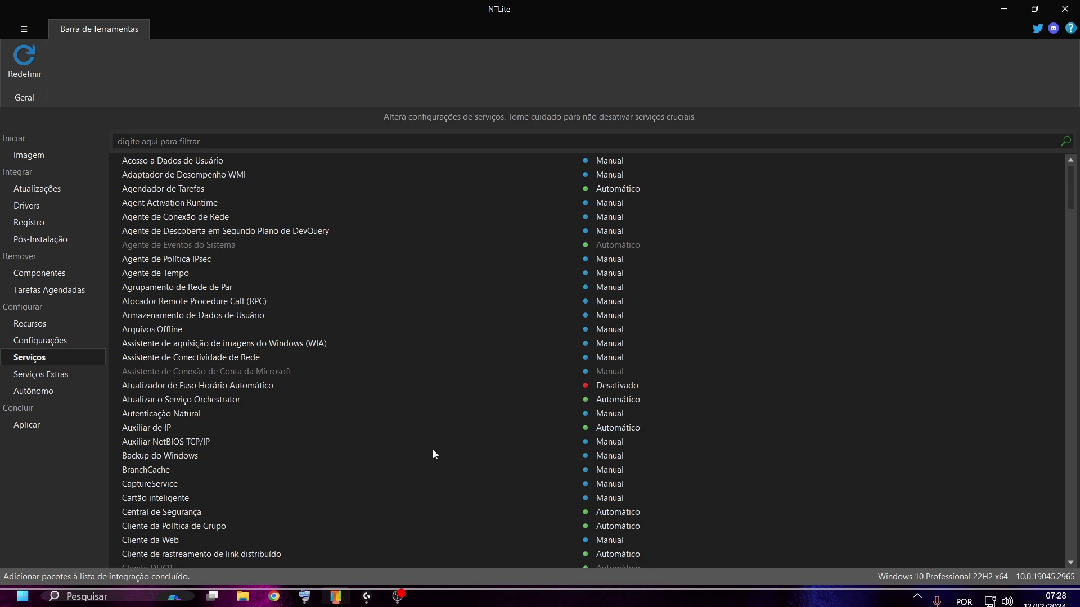
pyautogui.scroll(-6, 427, 460)
pyautogui.scroll(-3, 414, 477)
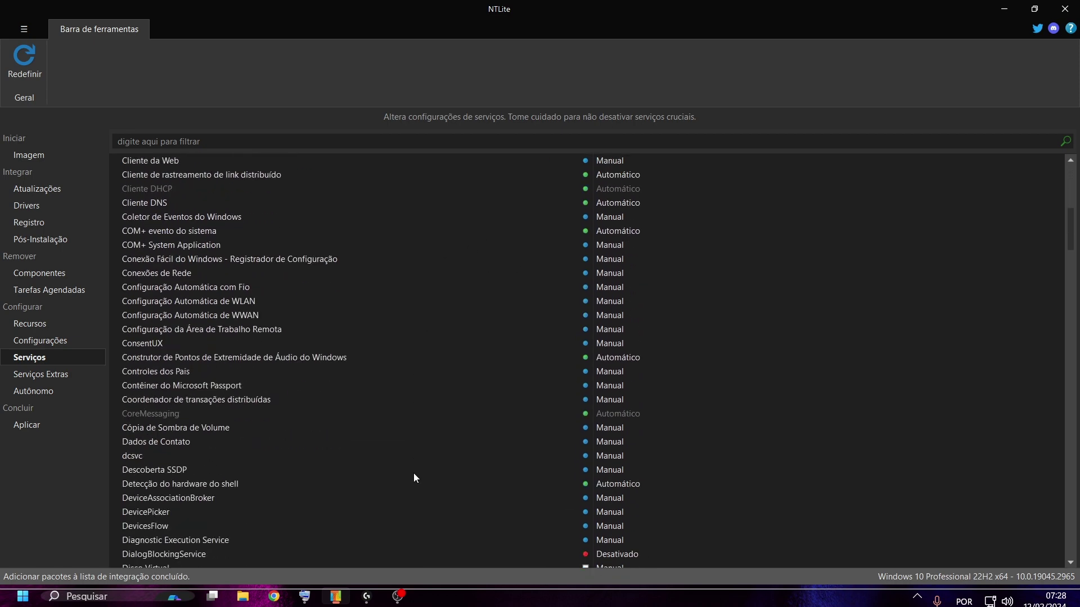
pyautogui.scroll(-2, 414, 478)
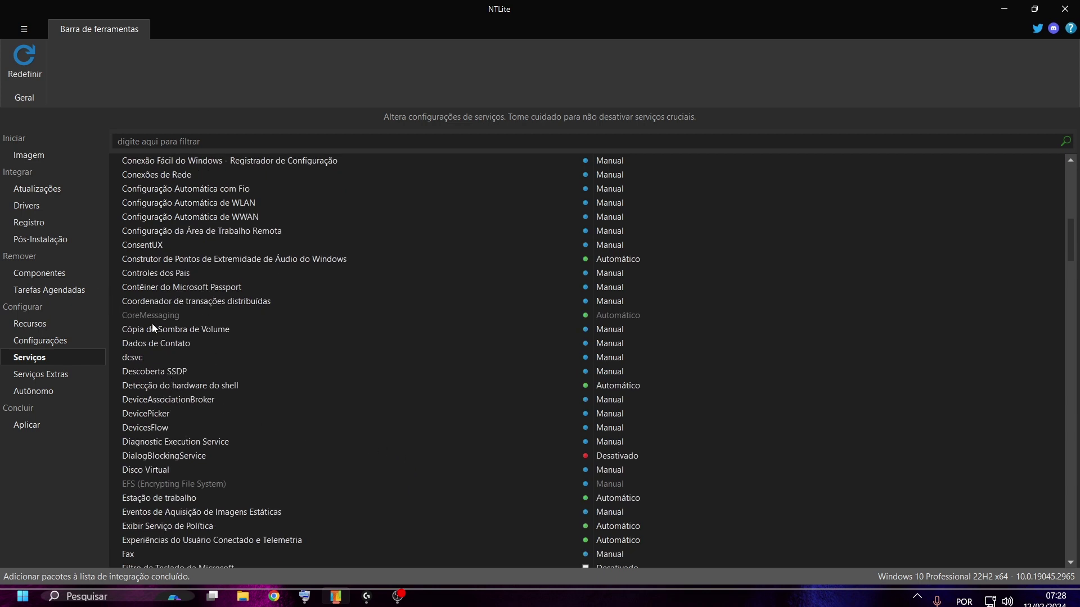
pyautogui.doubleClick(142, 359)
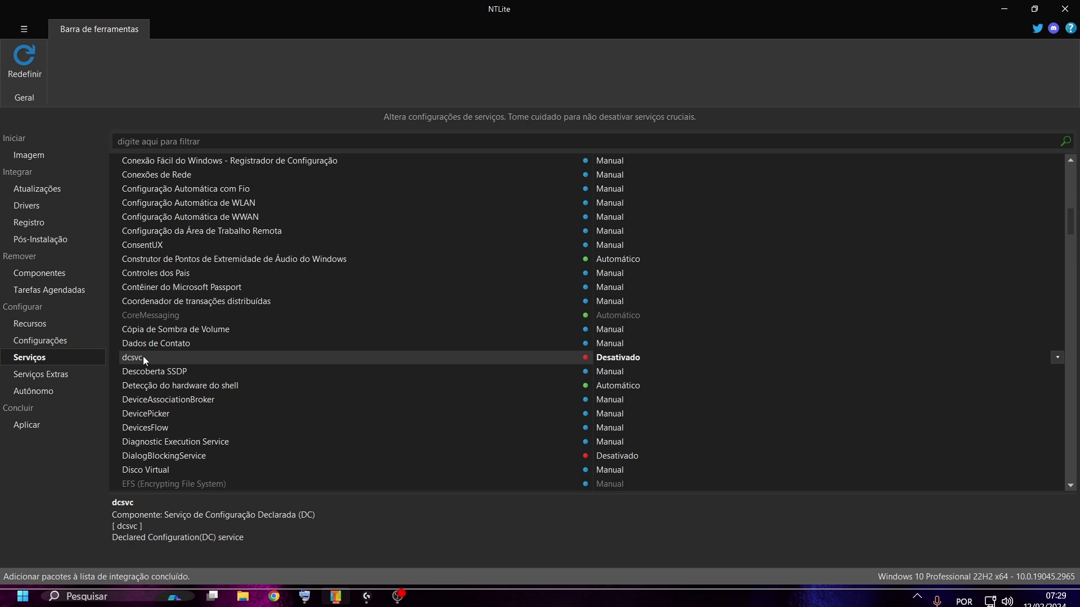
# Set the Gerenciador de NFC/SE e Pagamentos service to Desativado.
pyautogui.scroll(-3, 329, 337)
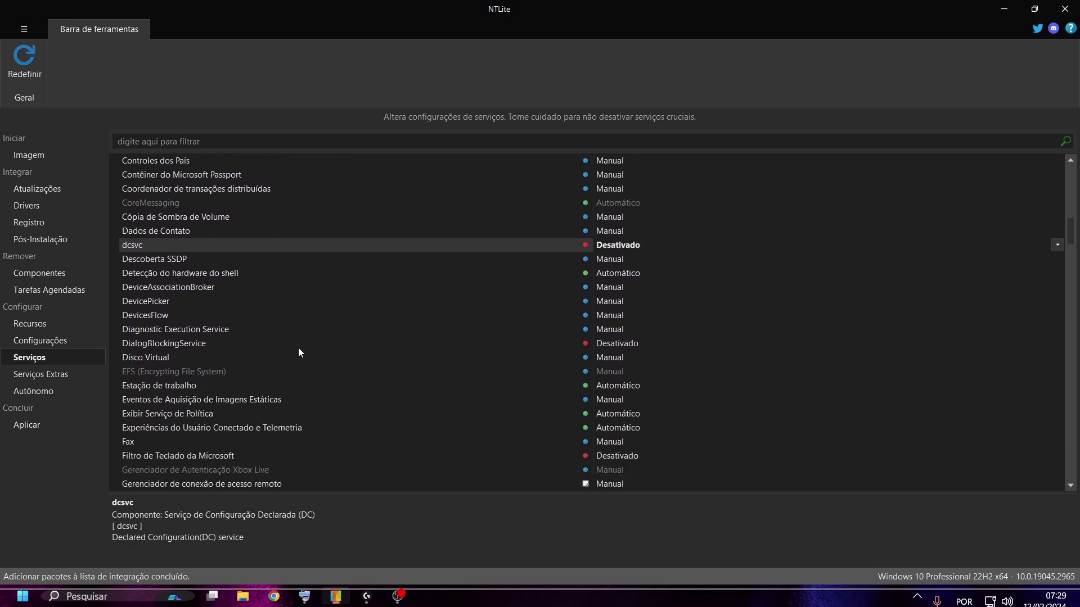
pyautogui.scroll(-1, 295, 353)
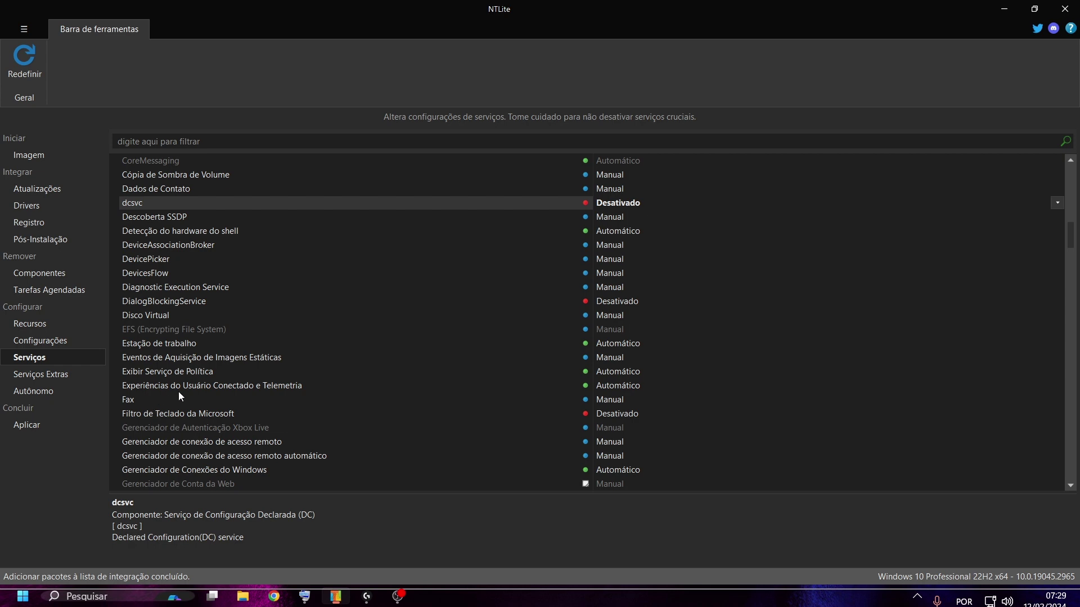
pyautogui.scroll(-4, 218, 381)
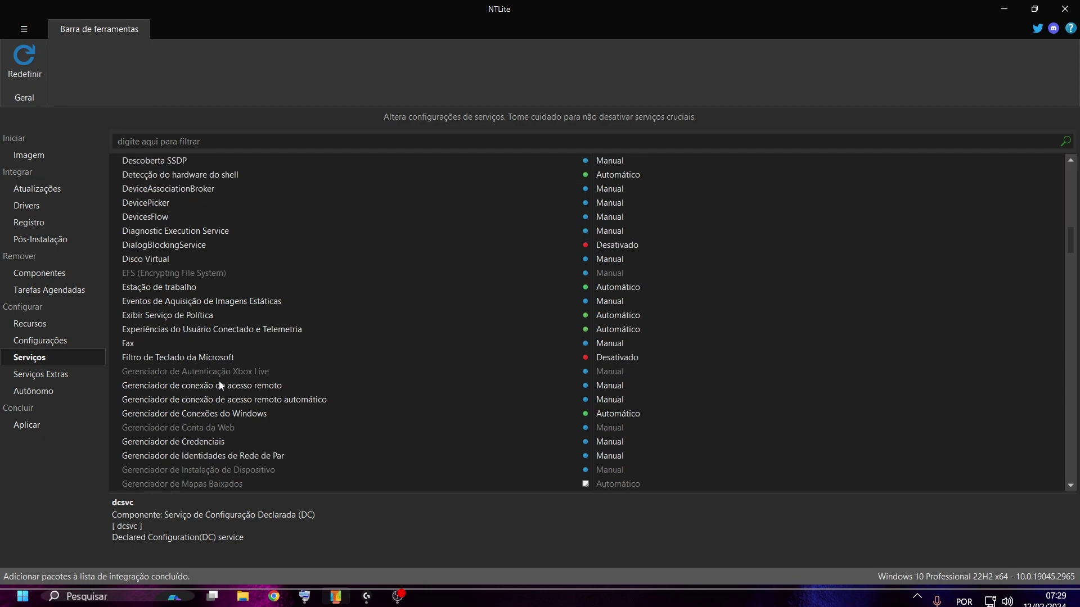
pyautogui.scroll(-2, 219, 383)
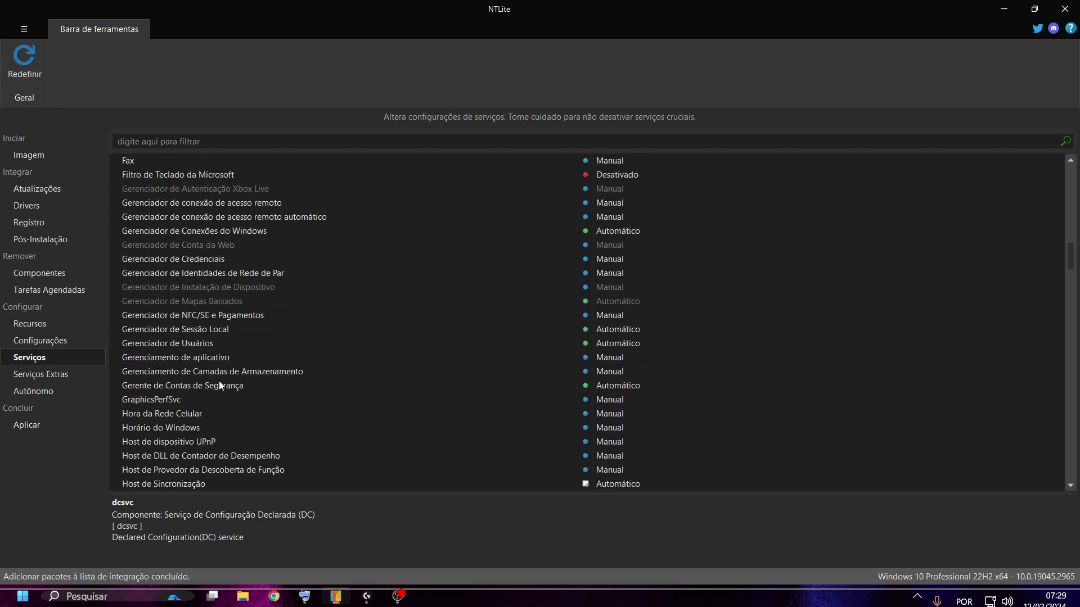
pyautogui.click(248, 317)
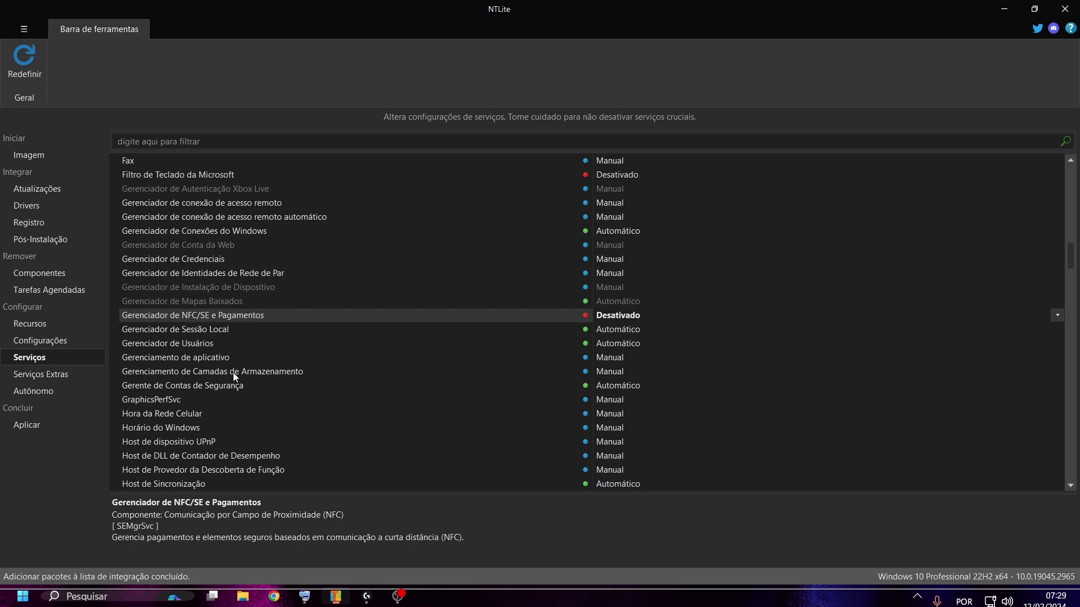
# Set the Microsoft Edge Update Service (edgeupdate) to Manual startup.
pyautogui.scroll(-1, 216, 411)
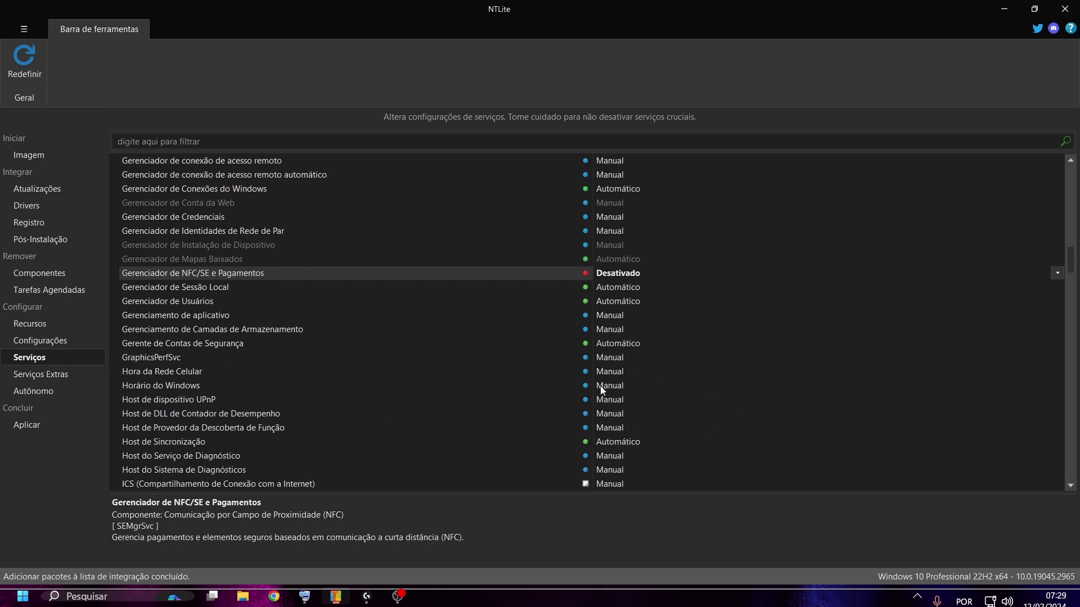
pyautogui.scroll(-4, 586, 381)
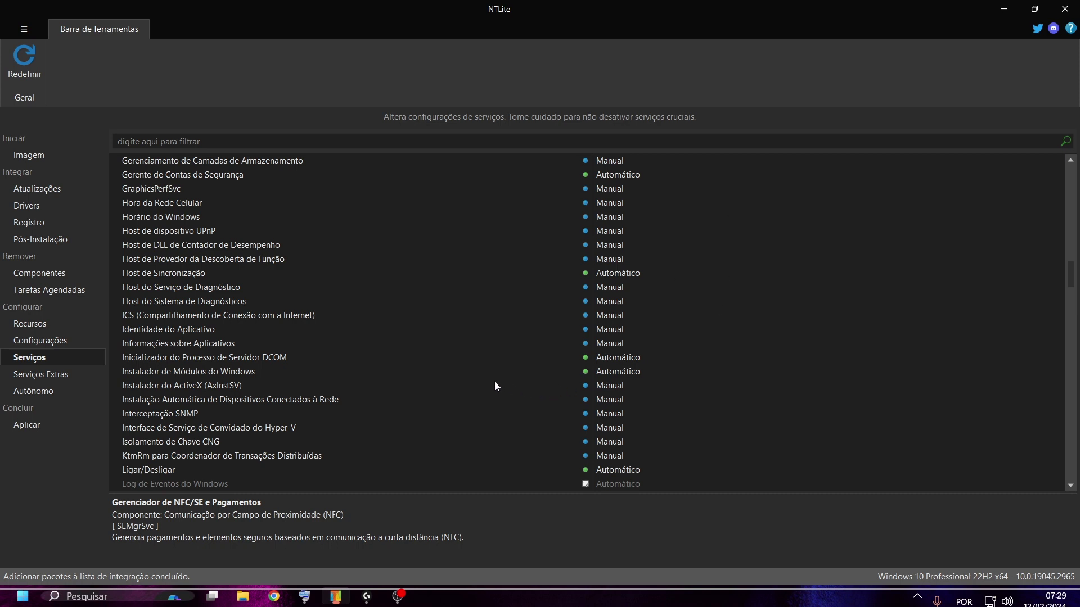
pyautogui.scroll(-1, 247, 284)
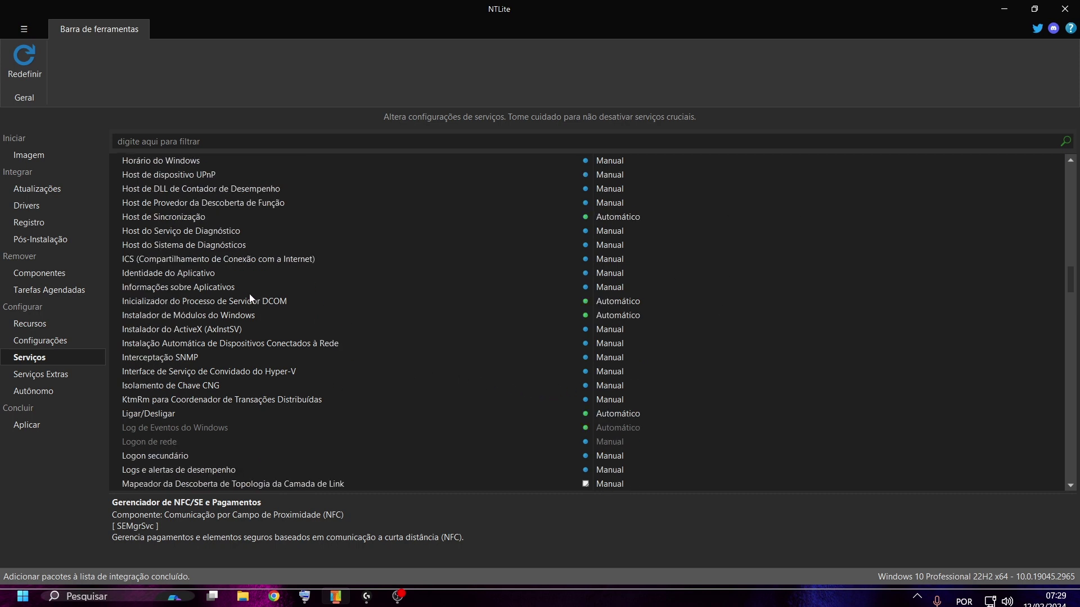
pyautogui.scroll(-2, 250, 298)
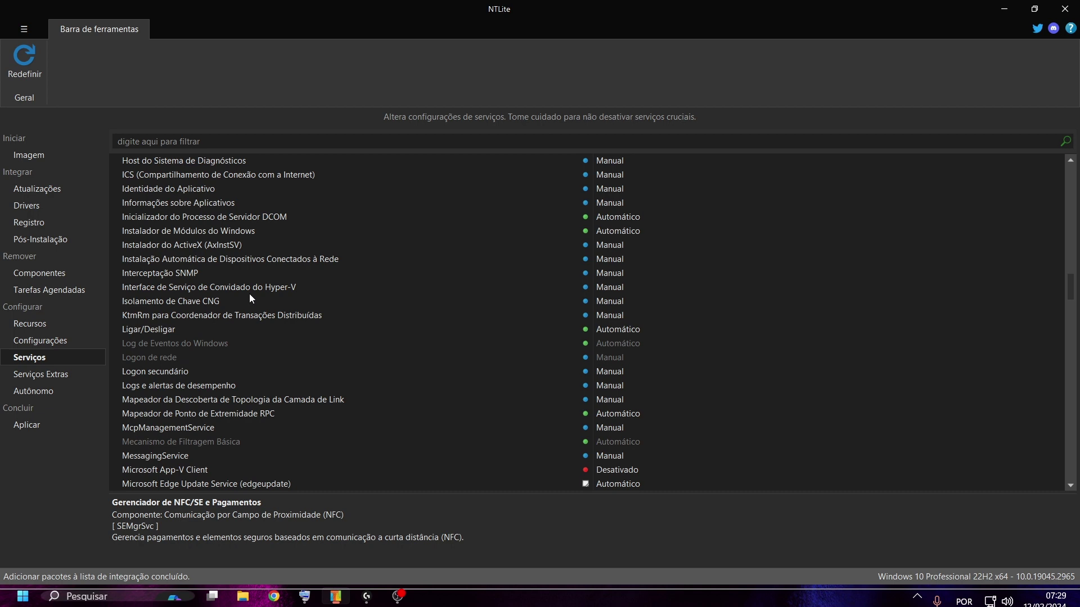
pyautogui.scroll(-3, 250, 298)
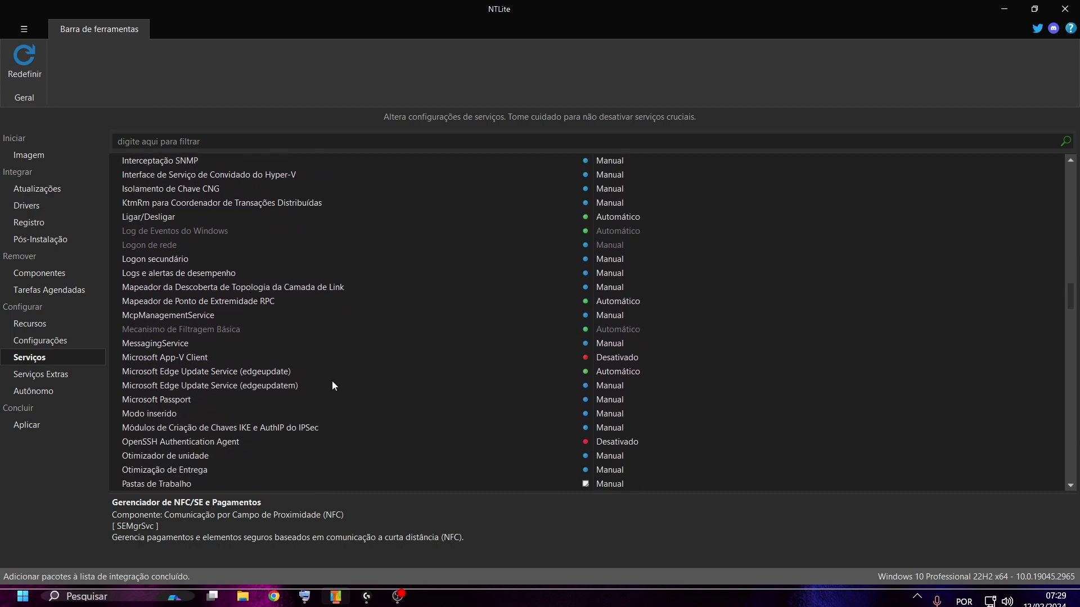
pyautogui.click(276, 371)
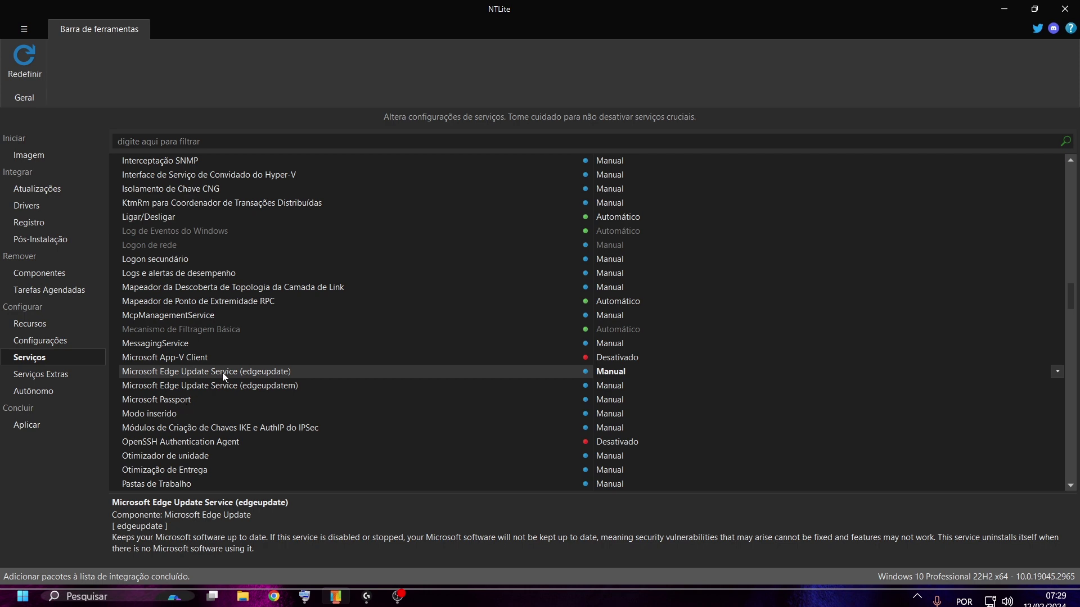
# Set Serviço de Usuário de Notificações por Push do Windows to Manual startup and Serviço Medic do Windows Update to Desativado.
pyautogui.scroll(-1, 223, 373)
pyautogui.scroll(-2, 223, 372)
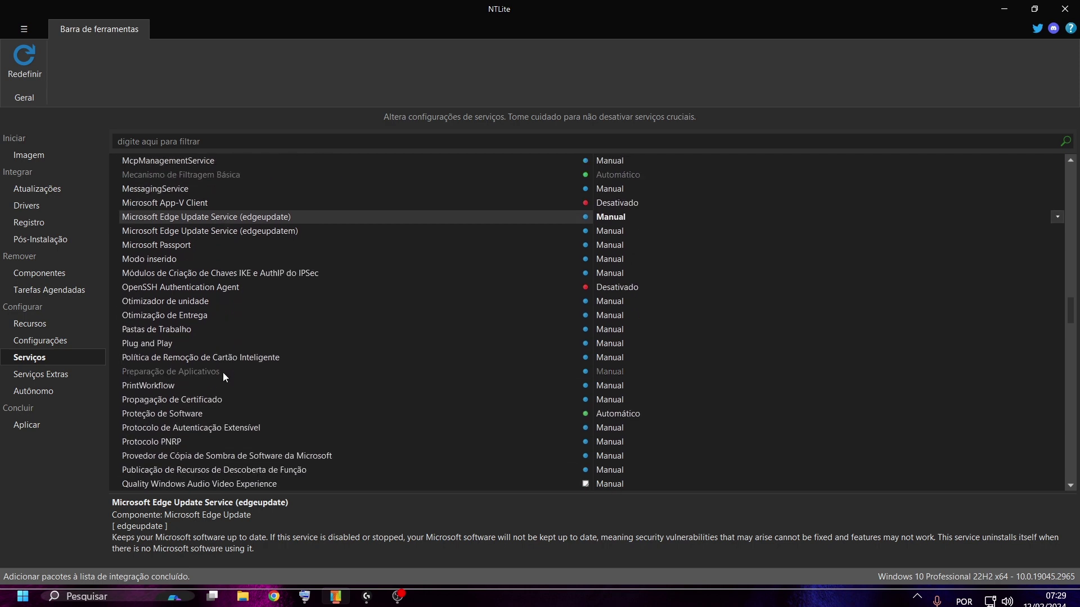
pyautogui.scroll(-2, 223, 373)
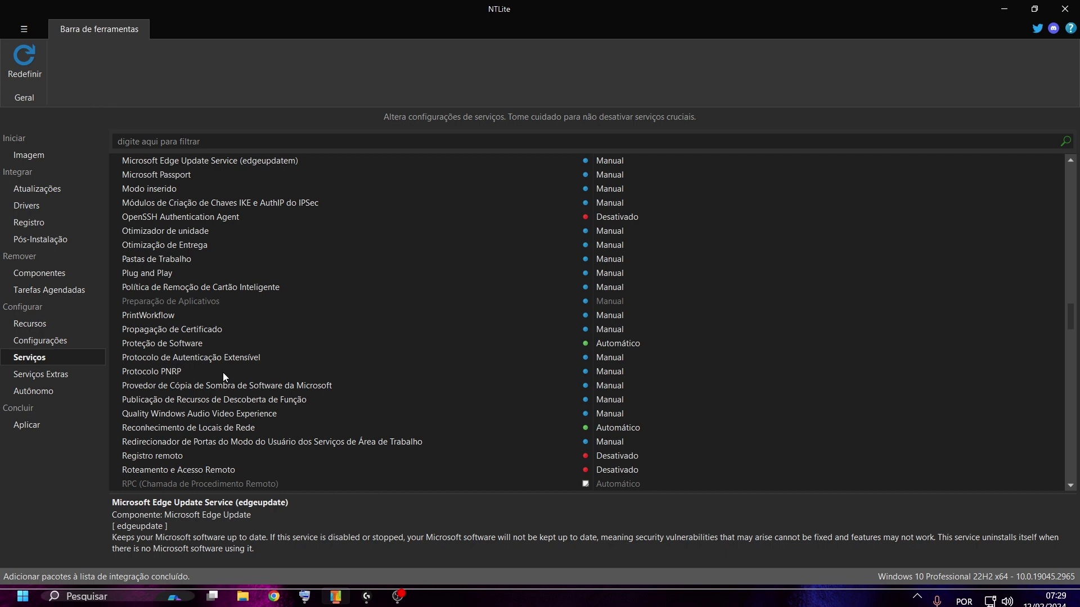
pyautogui.scroll(-2, 222, 372)
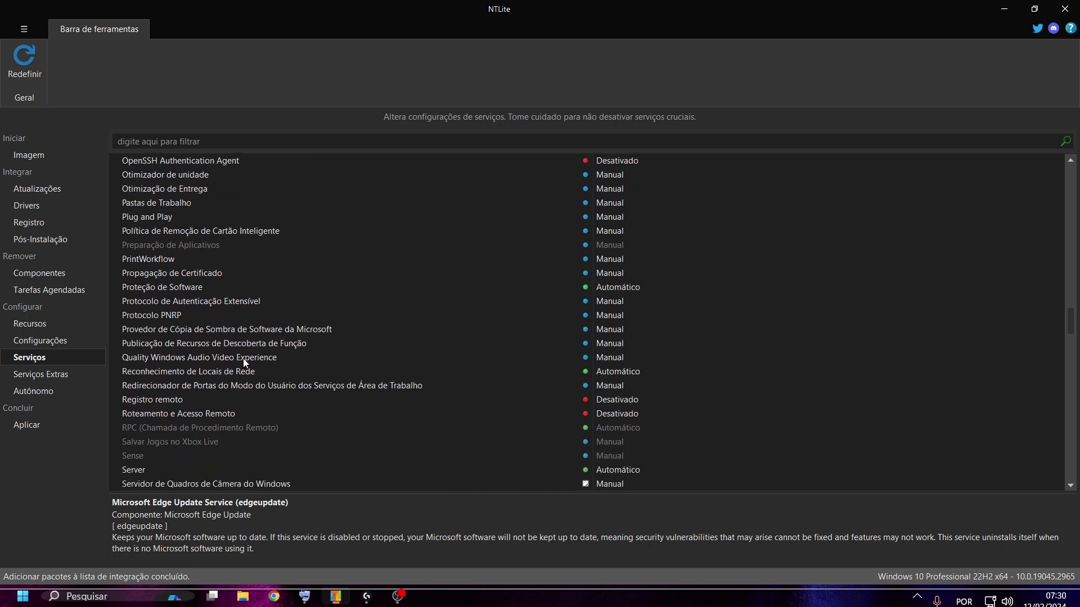
pyautogui.scroll(-3, 243, 359)
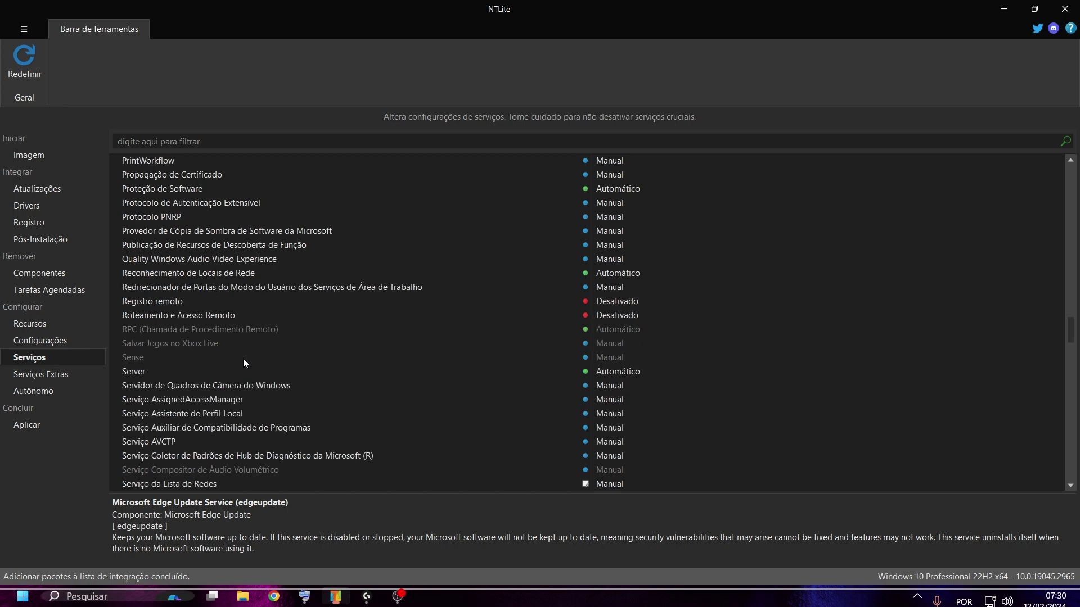
pyautogui.scroll(-2, 243, 359)
pyautogui.scroll(-2, 230, 332)
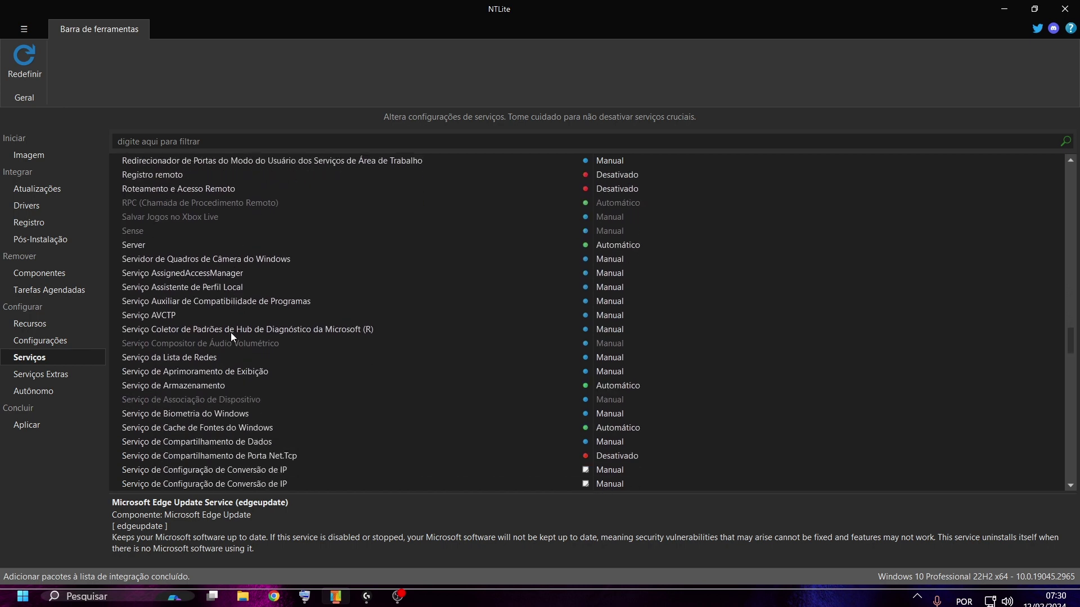
pyautogui.scroll(-3, 231, 333)
pyautogui.scroll(-3, 231, 336)
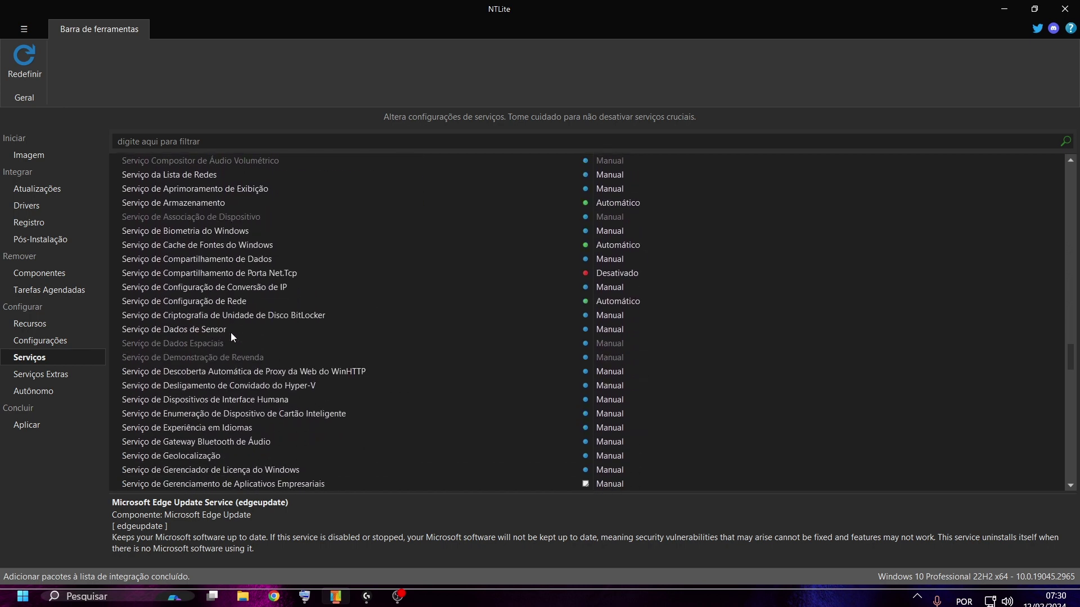
pyautogui.scroll(-2, 443, 340)
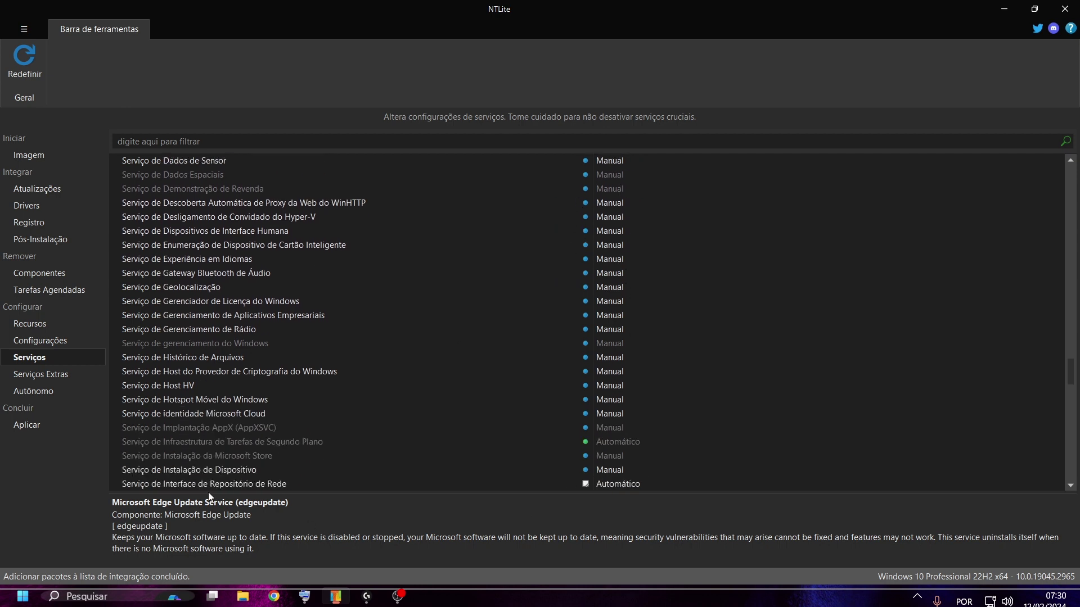
pyautogui.scroll(-6, 538, 314)
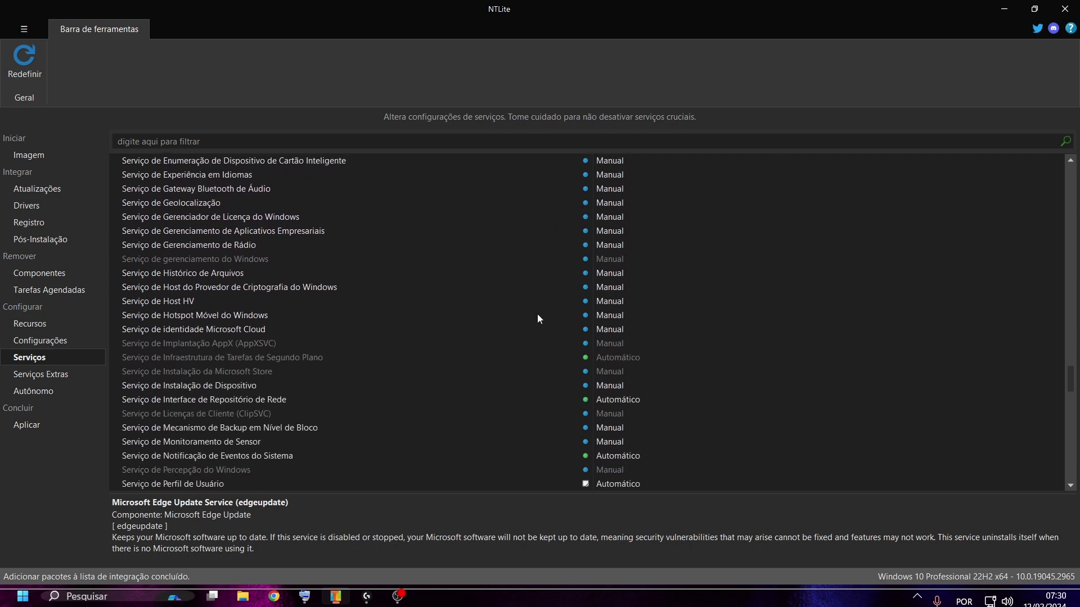
pyautogui.scroll(-3, 537, 315)
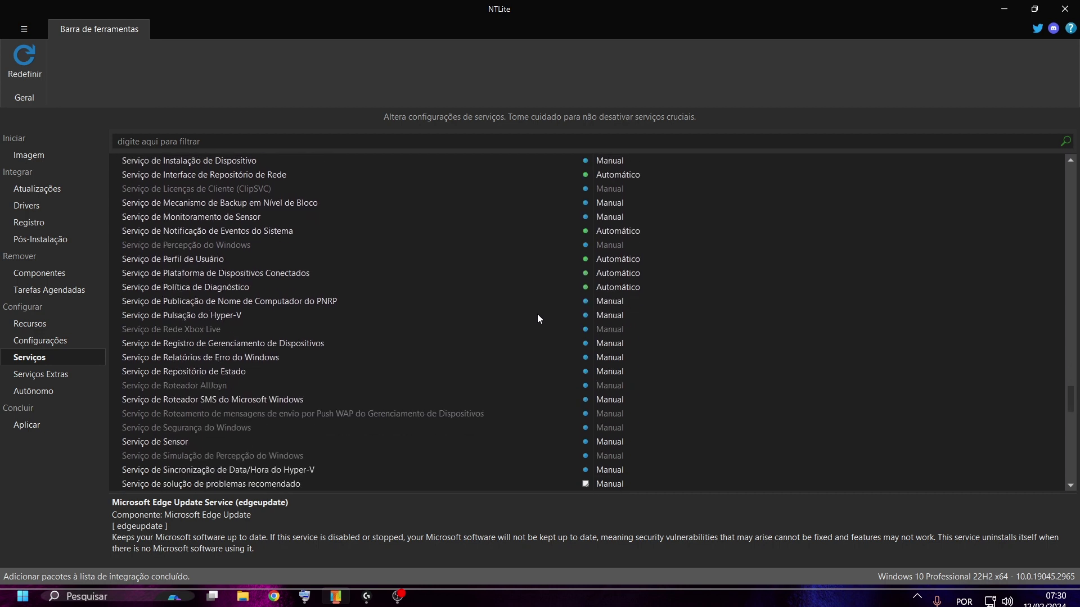
pyautogui.scroll(-3, 536, 318)
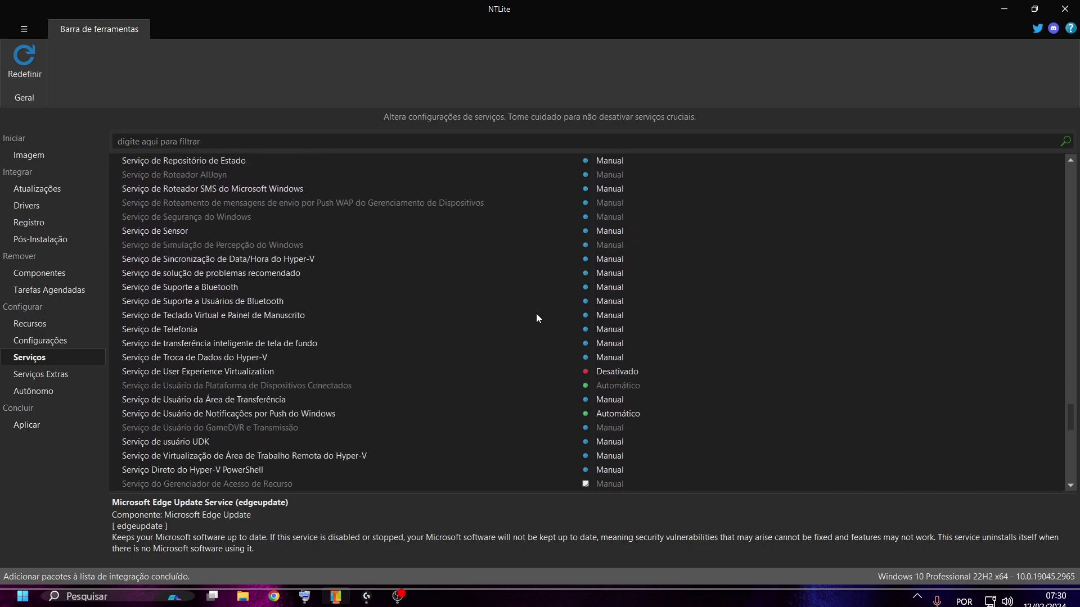
pyautogui.scroll(-6, 536, 318)
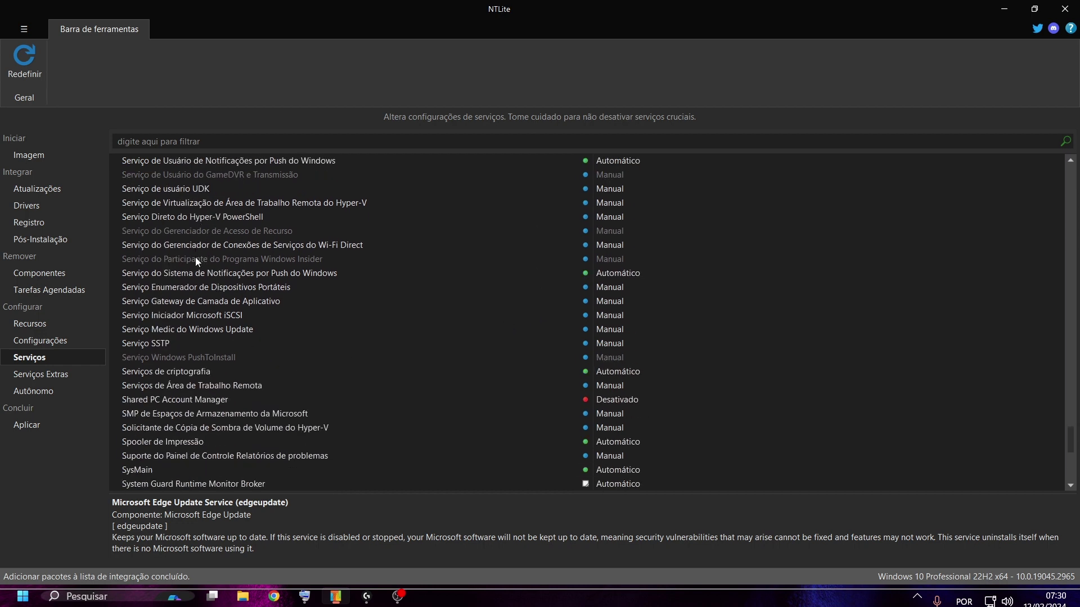
pyautogui.doubleClick(305, 161)
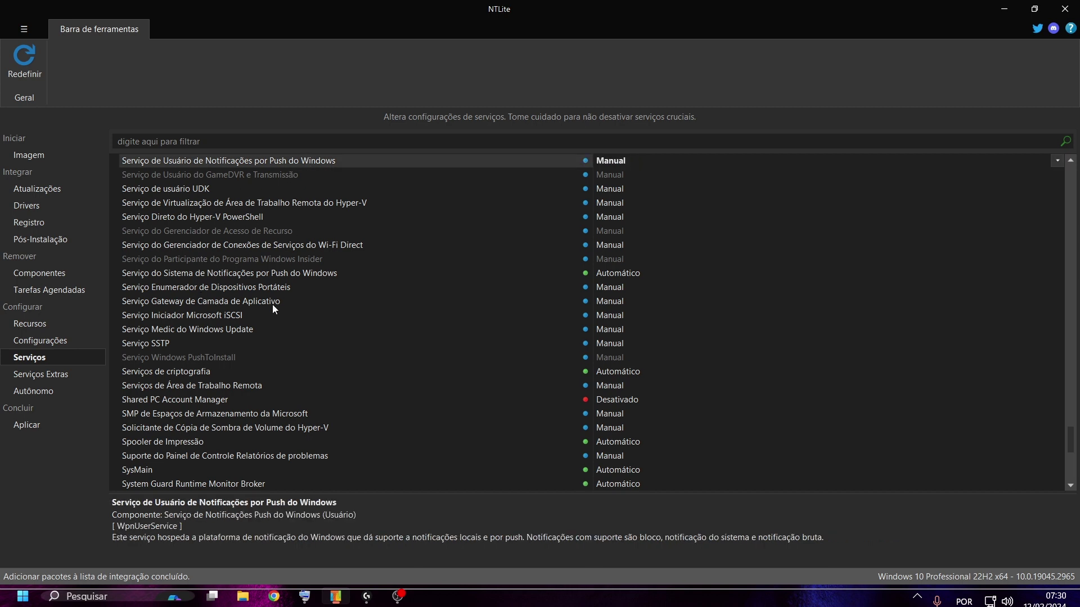
pyautogui.doubleClick(233, 329)
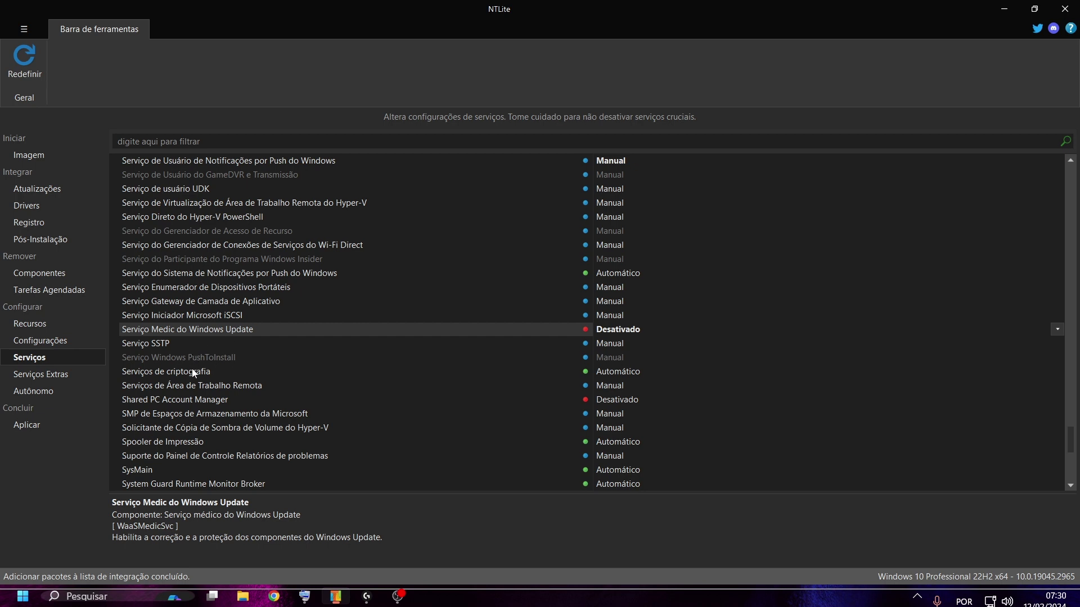
# Set the Spooler de Impressão and SysMain services to Manual startup.
pyautogui.doubleClick(179, 441)
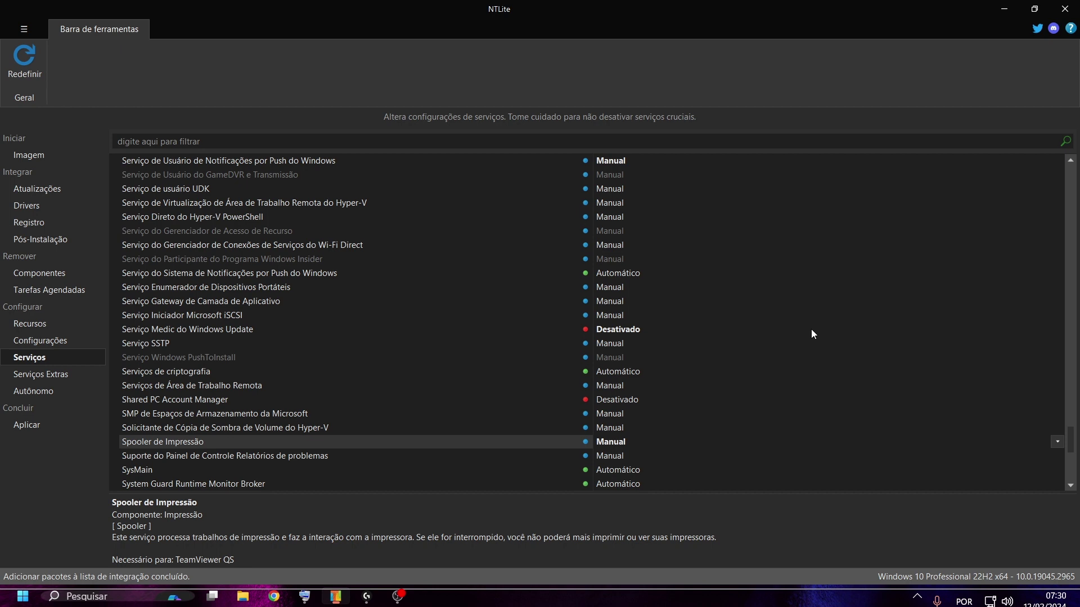
pyautogui.scroll(-2, 565, 383)
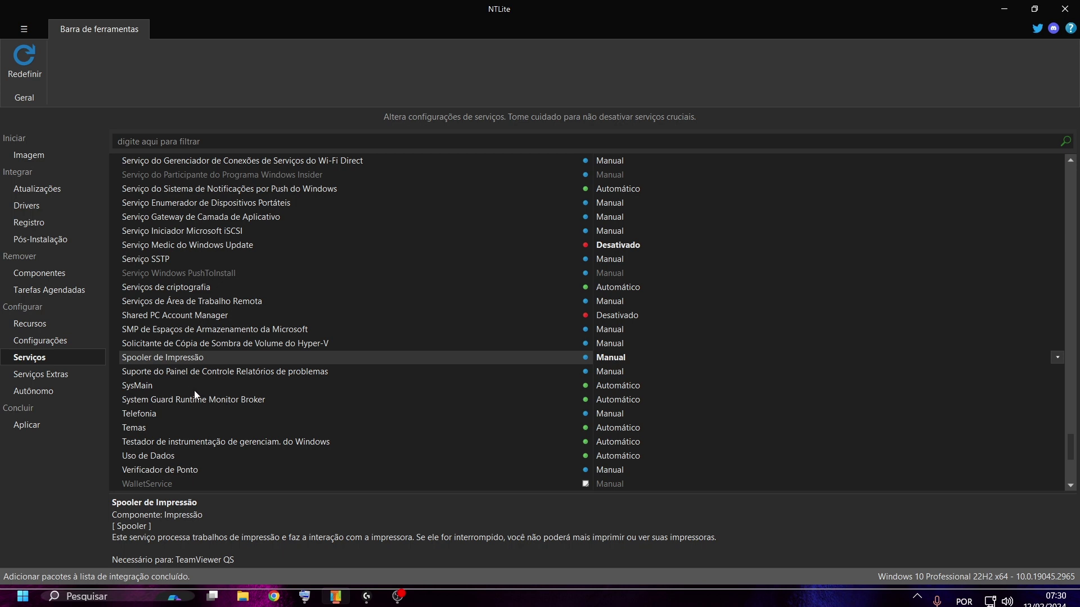
pyautogui.click(144, 388)
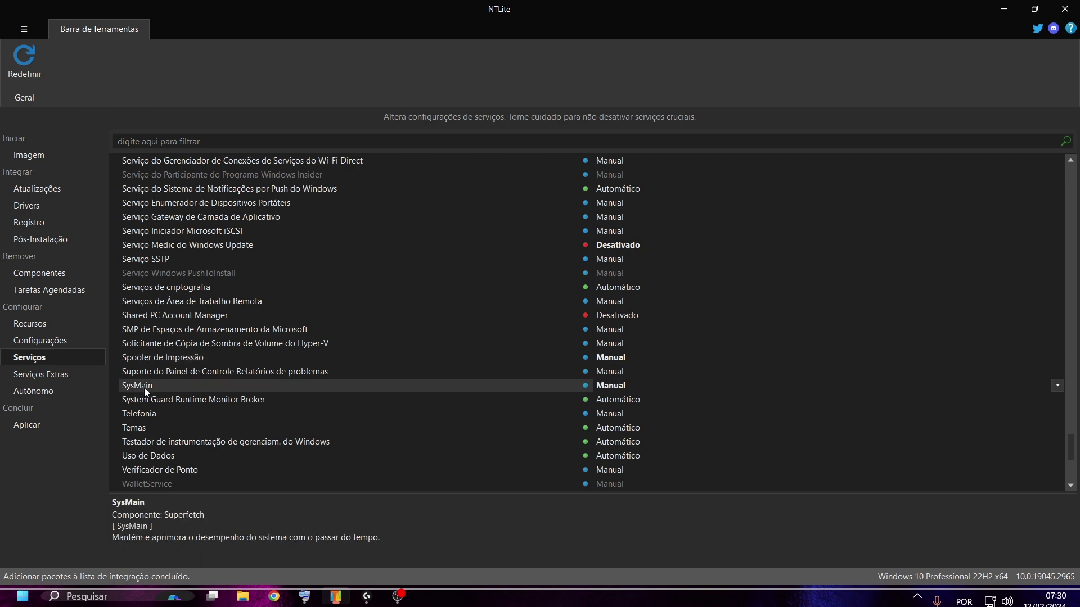
# Set the System Guard Runtime Monitor Broker and Testador de instrumentação de gerenciam. do Windows services to Desativado.
pyautogui.click(164, 398)
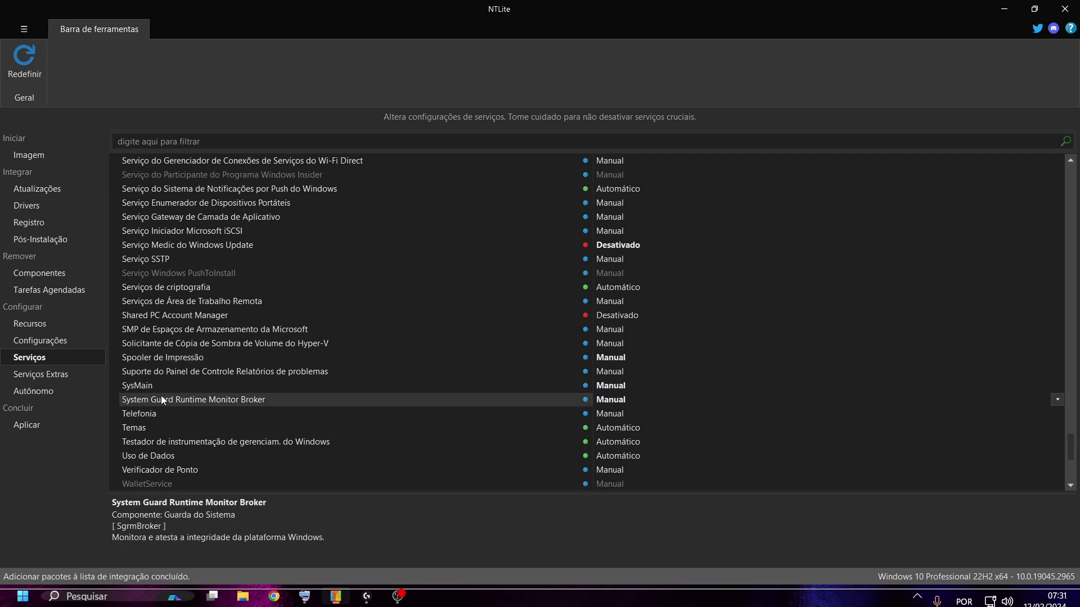
pyautogui.doubleClick(161, 397)
pyautogui.doubleClick(226, 444)
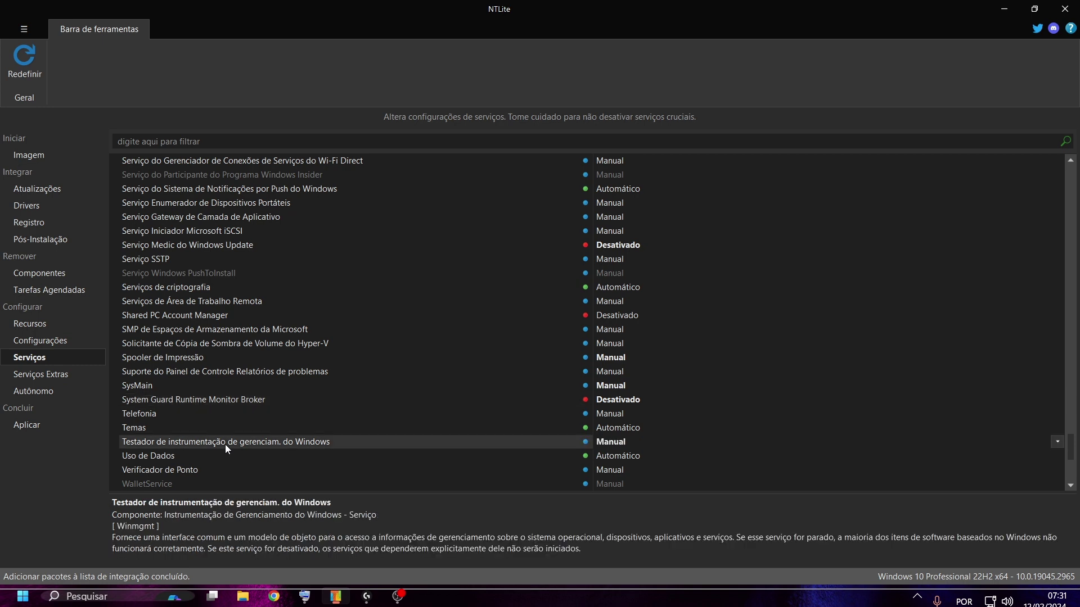
pyautogui.doubleClick(225, 444)
# Set the Windows Defender Firewall service to Desativado.
pyautogui.scroll(-1, 225, 443)
pyautogui.scroll(-2, 225, 444)
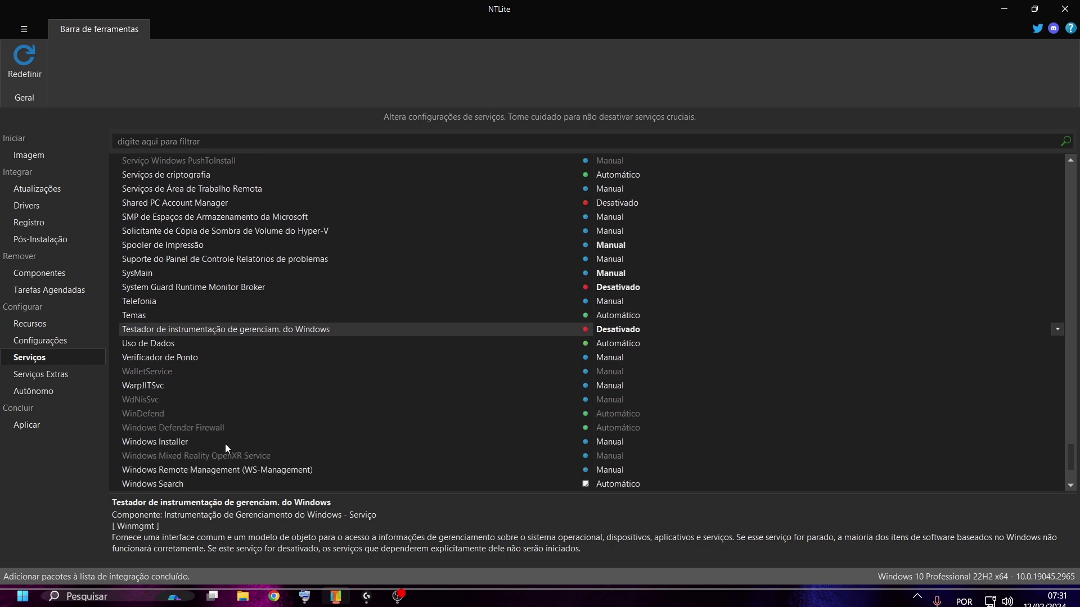
pyautogui.doubleClick(179, 427)
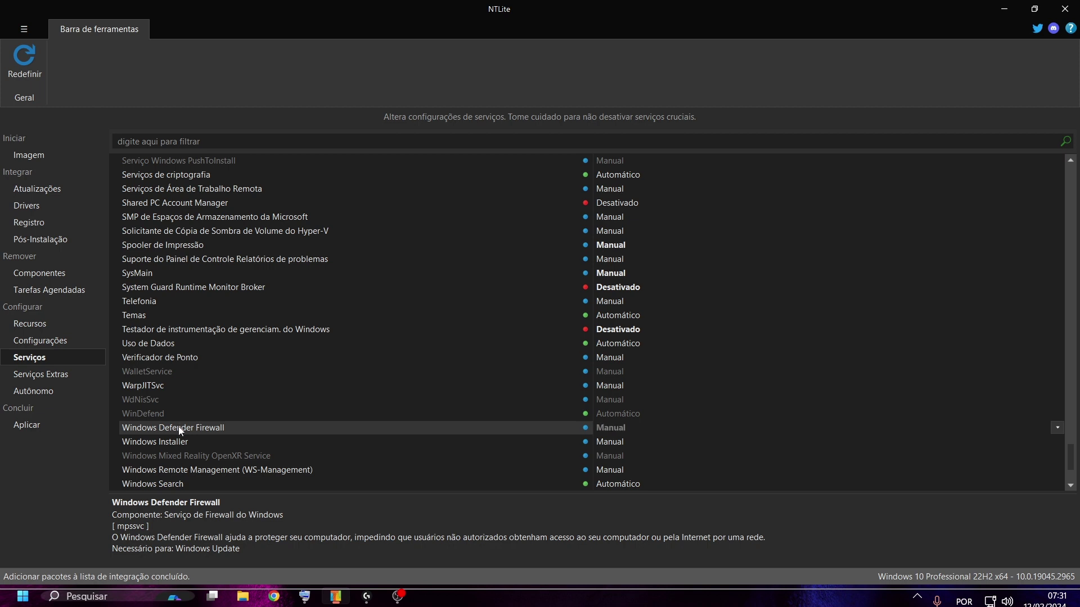
pyautogui.doubleClick(179, 428)
pyautogui.click(168, 414)
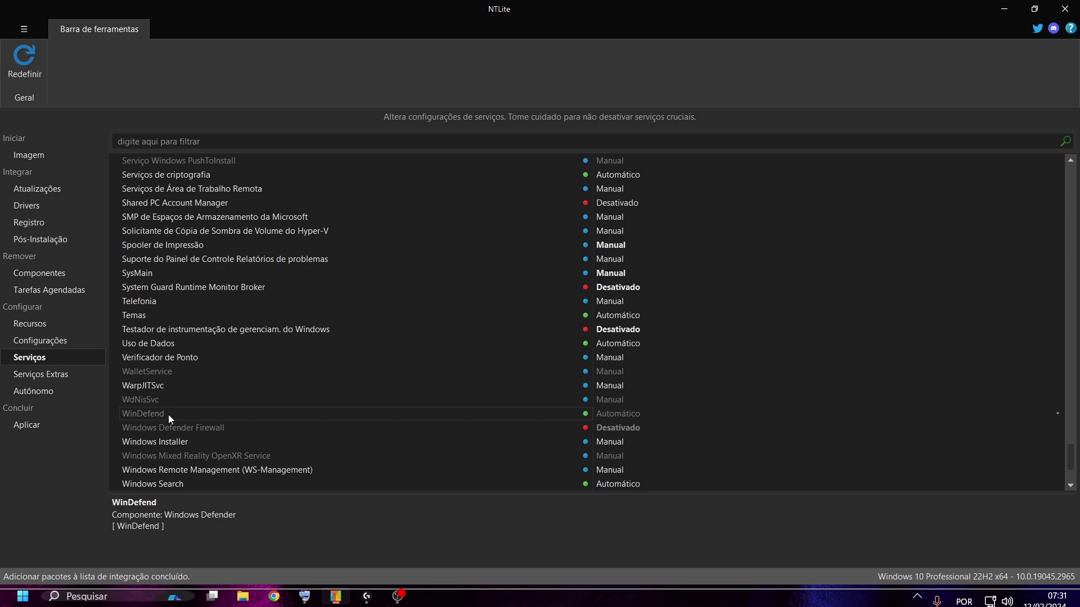
# Set the WarpJITSvc service to Automático and Windows Search to Manual startup.
pyautogui.doubleClick(140, 391)
pyautogui.doubleClick(140, 391)
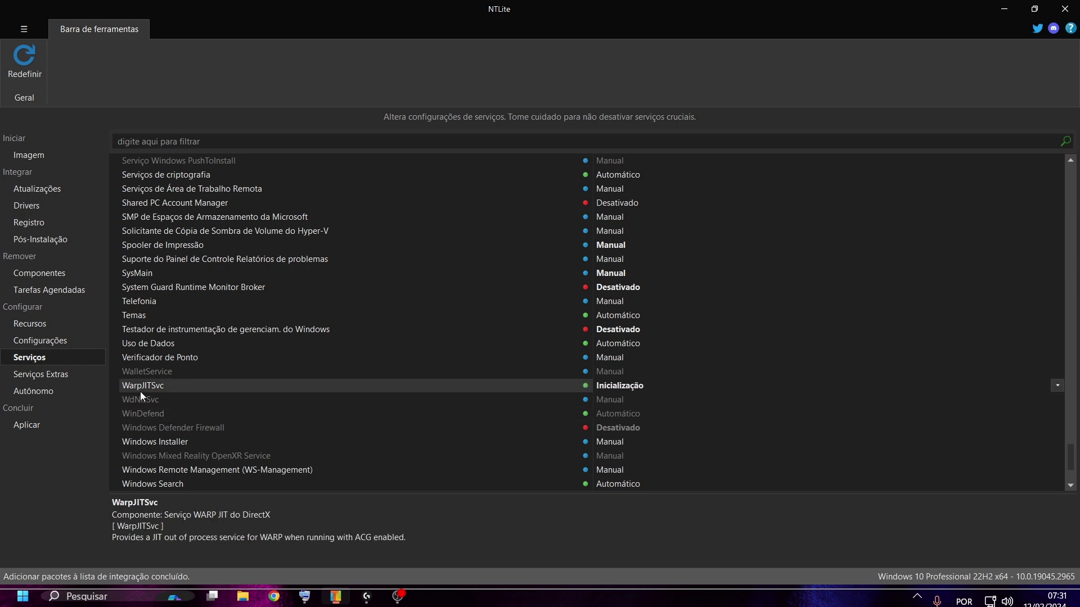
pyautogui.doubleClick(140, 392)
pyautogui.doubleClick(140, 391)
pyautogui.scroll(-2, 175, 441)
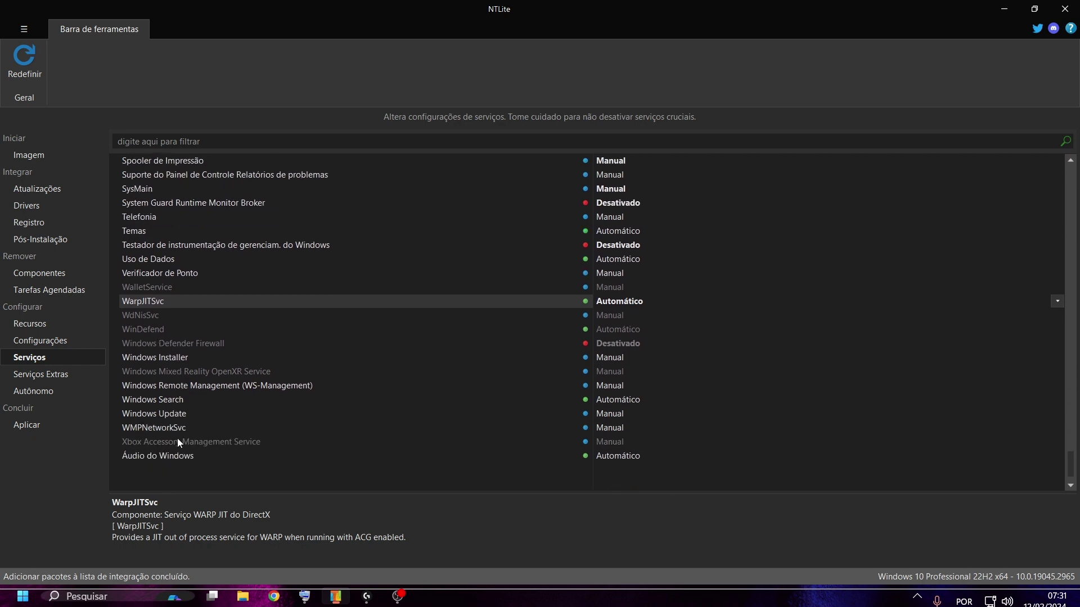
pyautogui.doubleClick(168, 406)
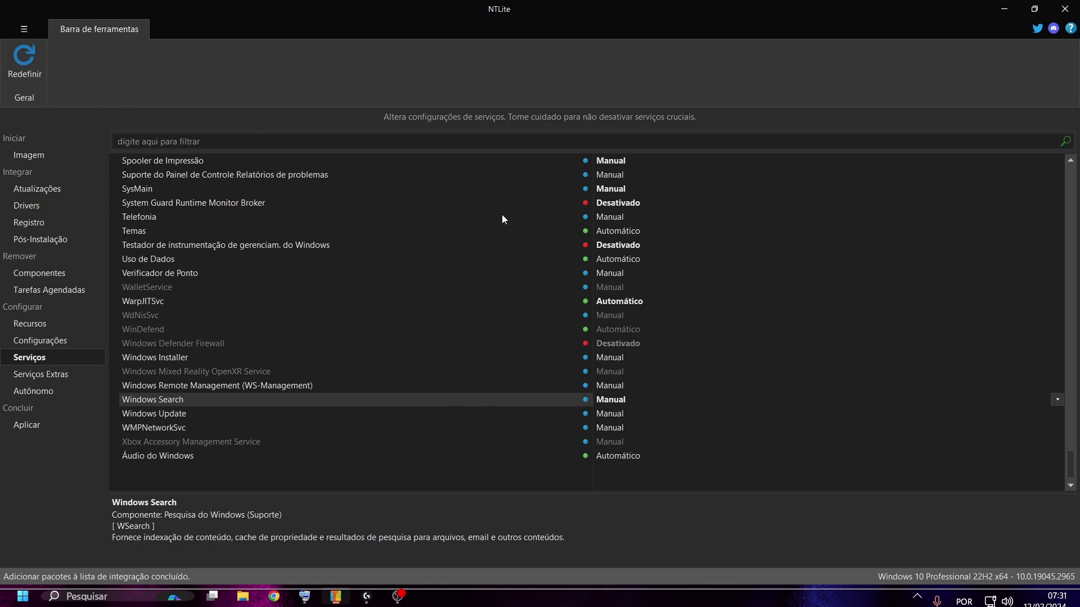
# Examine the extra services list and the unattended installation options of the Windows image.
pyautogui.scroll(15, 262, 349)
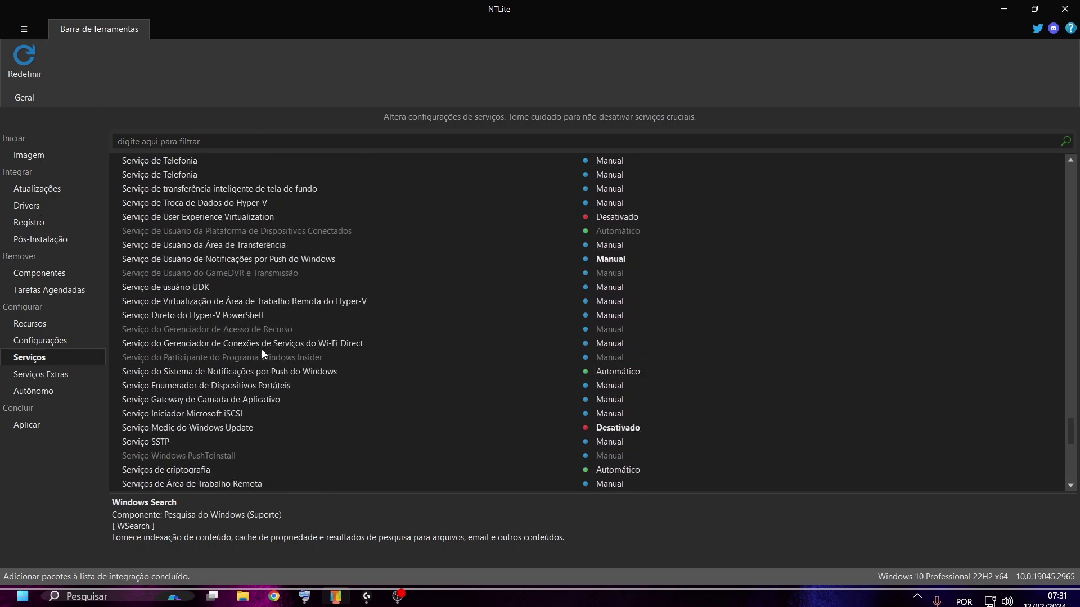
pyautogui.scroll(2, 260, 346)
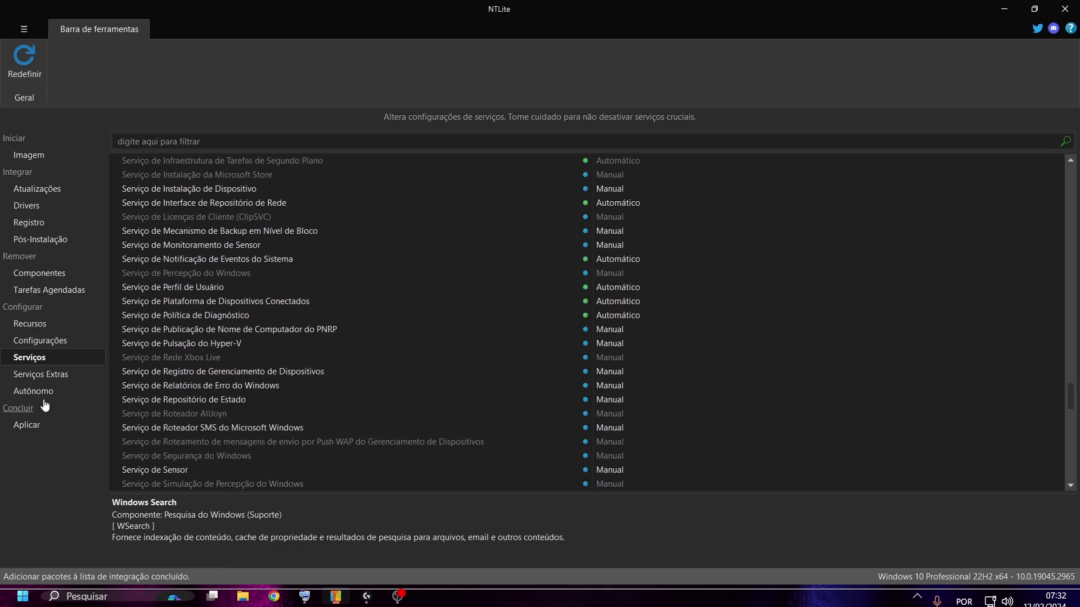
pyautogui.click(42, 375)
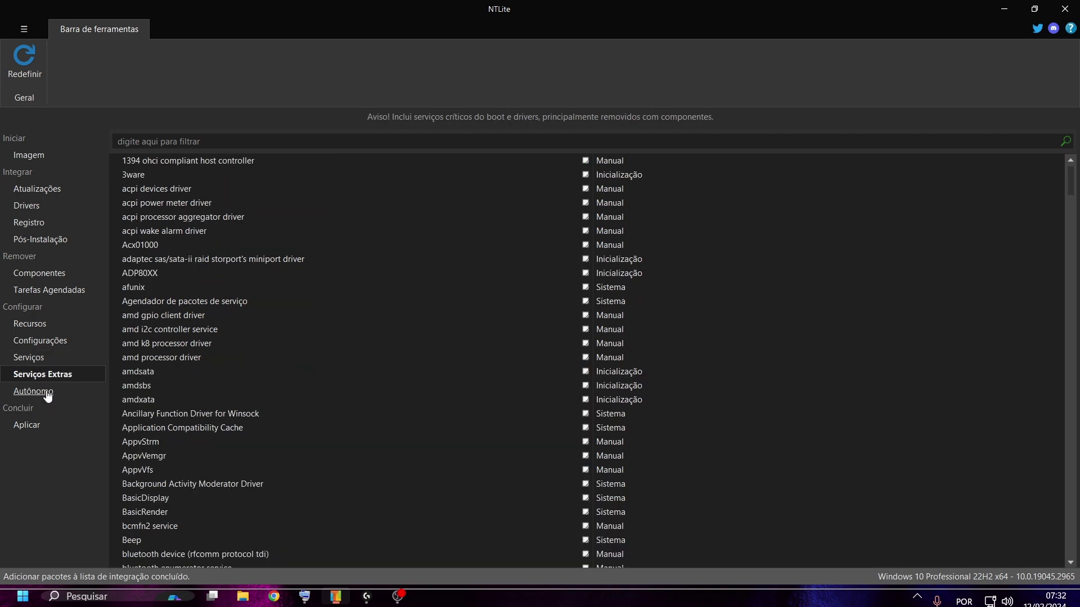
pyautogui.click(47, 396)
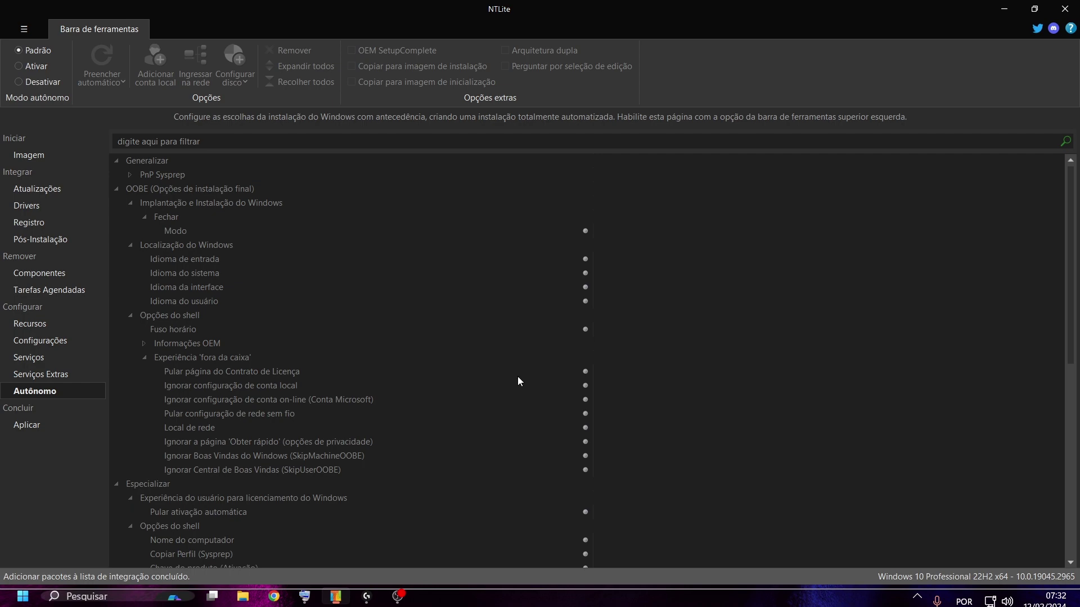
pyautogui.scroll(-7, 490, 357)
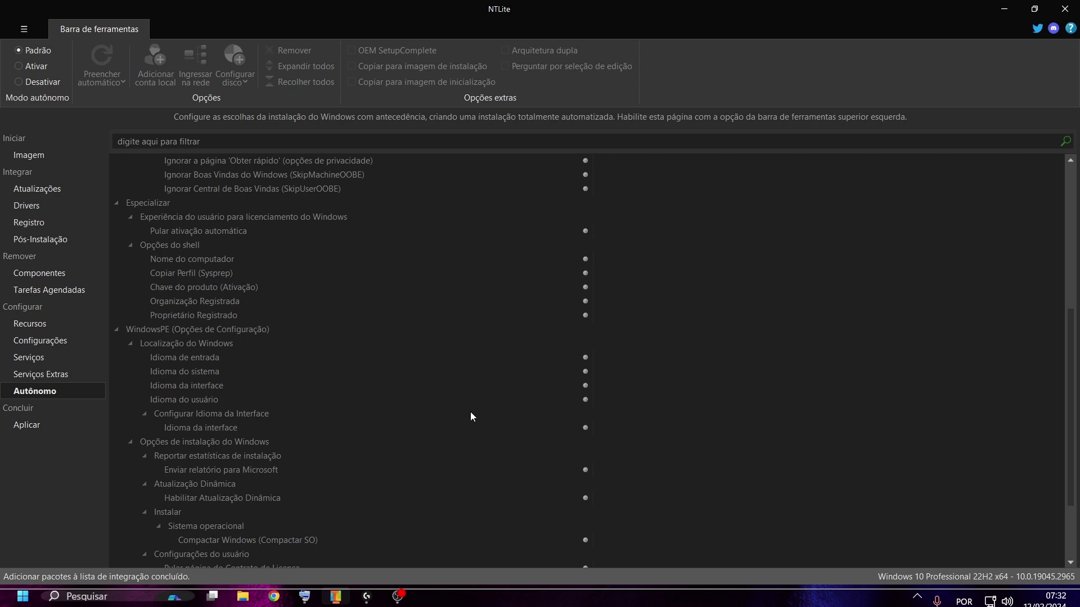
pyautogui.scroll(7, 472, 417)
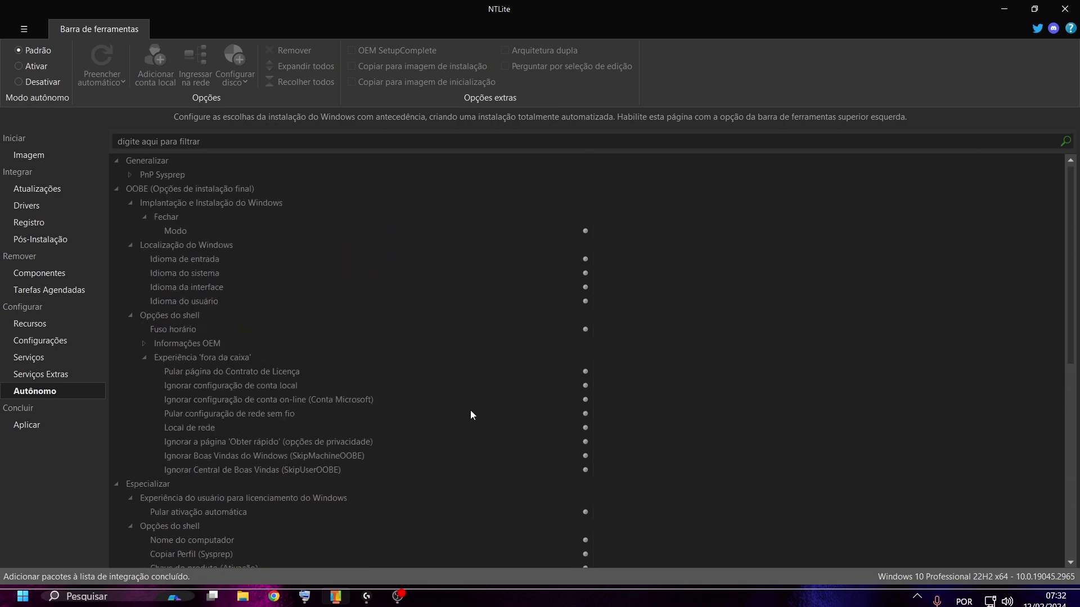
# Review the image's save options and pending tasks, then the image list and the update queue.
pyautogui.click(25, 413)
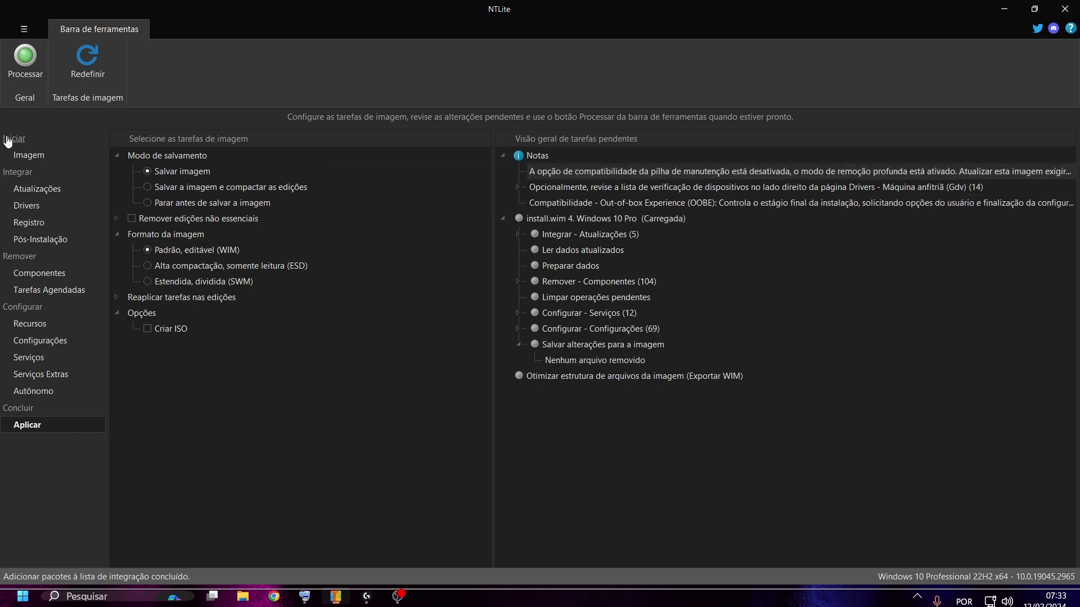
pyautogui.click(22, 153)
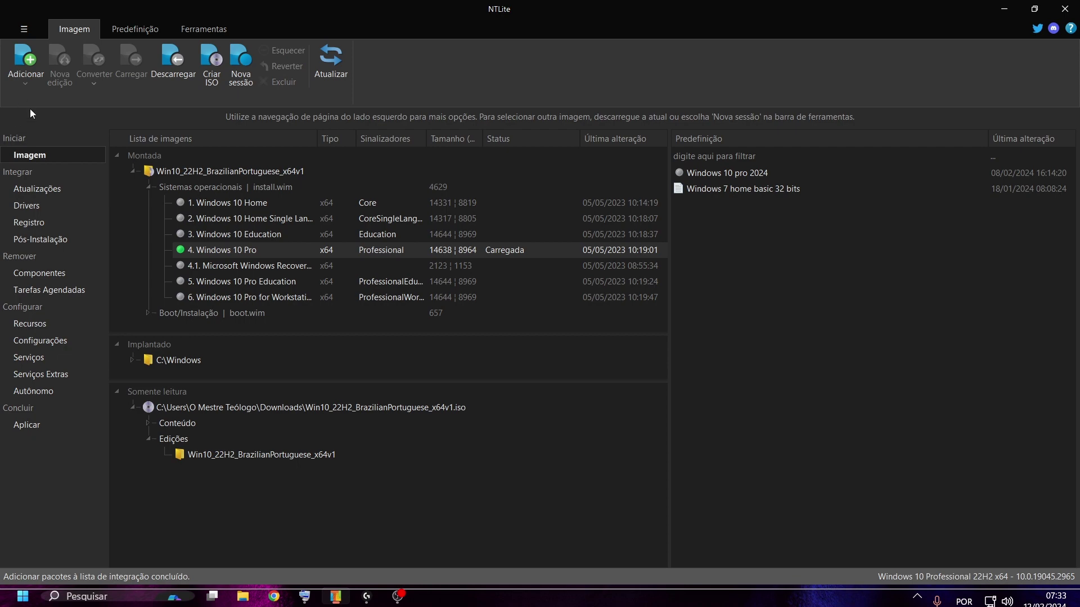
pyautogui.click(33, 194)
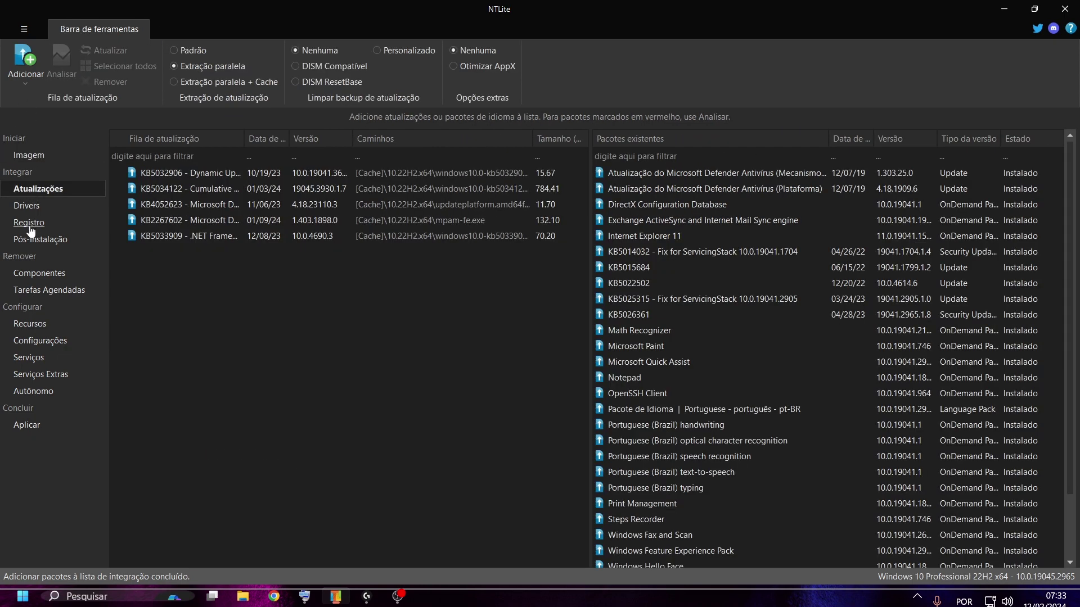
# Protect Verificação de Arquivos do Sistema (SFC), Pilha de Serviços, Redefinir Sistema para Windows and Windows Update in the component compatibility options.
pyautogui.click(37, 274)
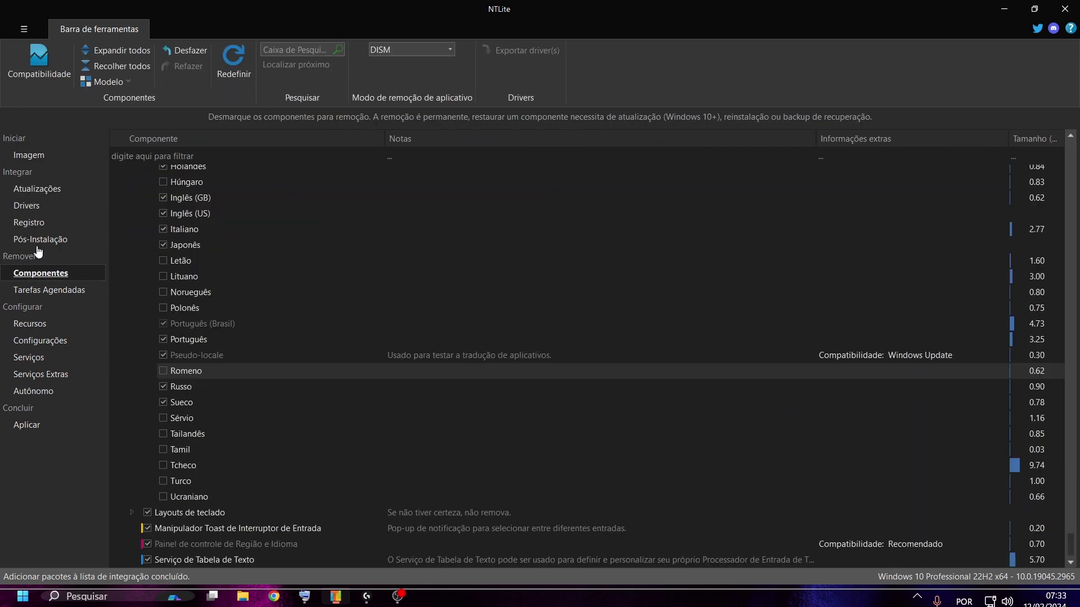
pyautogui.click(42, 85)
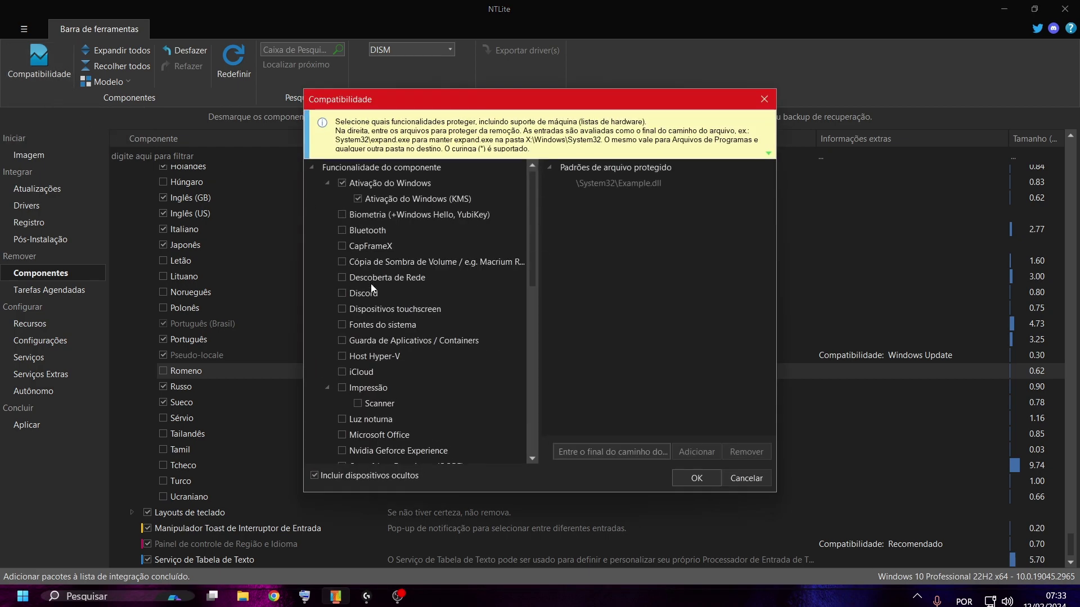
pyautogui.scroll(-7, 370, 284)
pyautogui.scroll(-2, 370, 293)
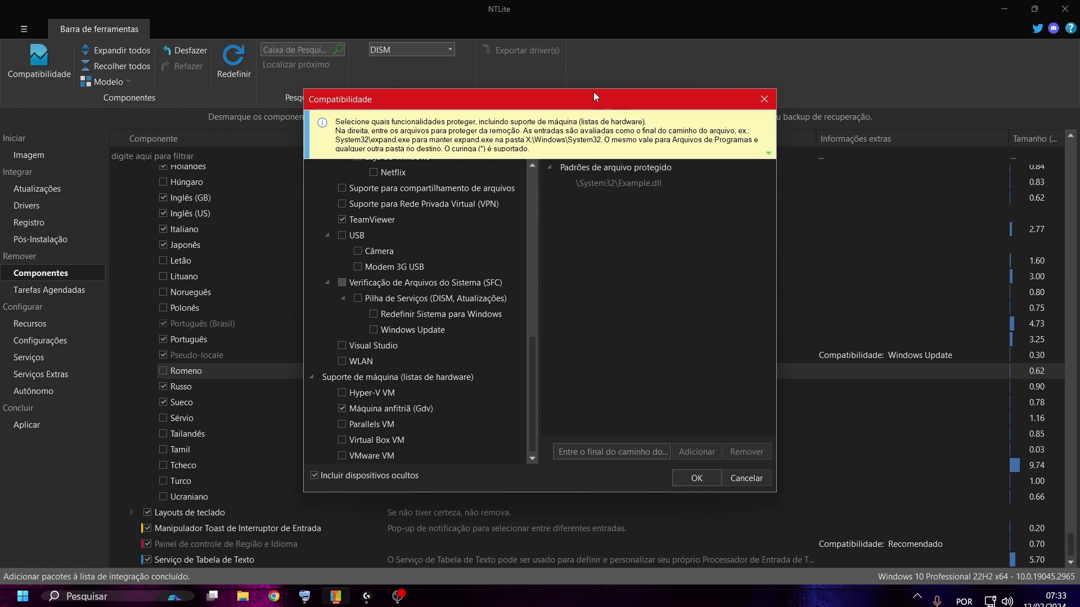
pyautogui.moveTo(593, 92); pyautogui.dragTo(594, 137)
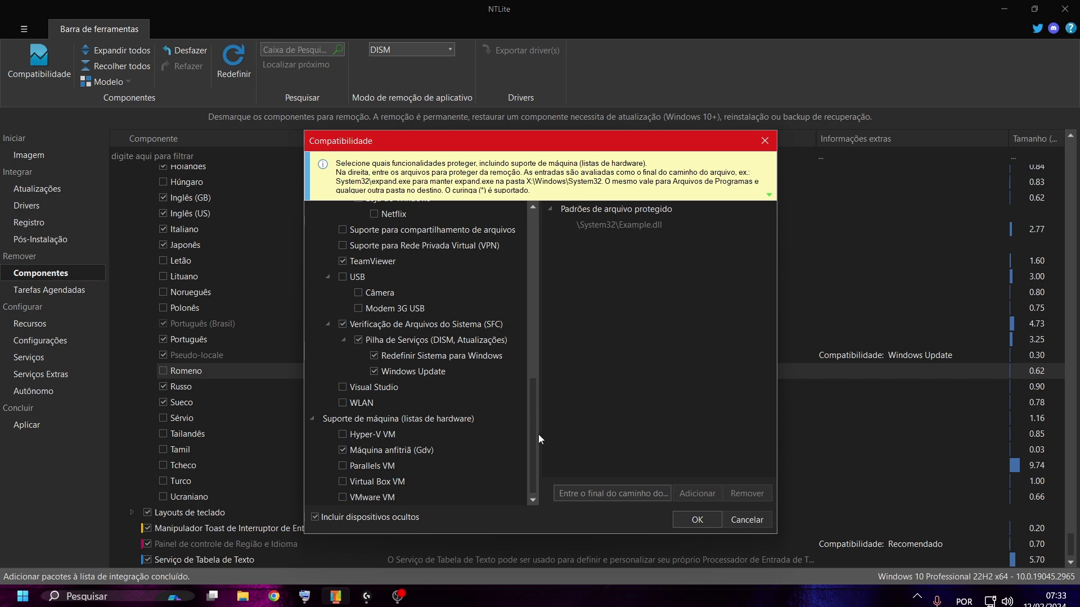
pyautogui.click(697, 525)
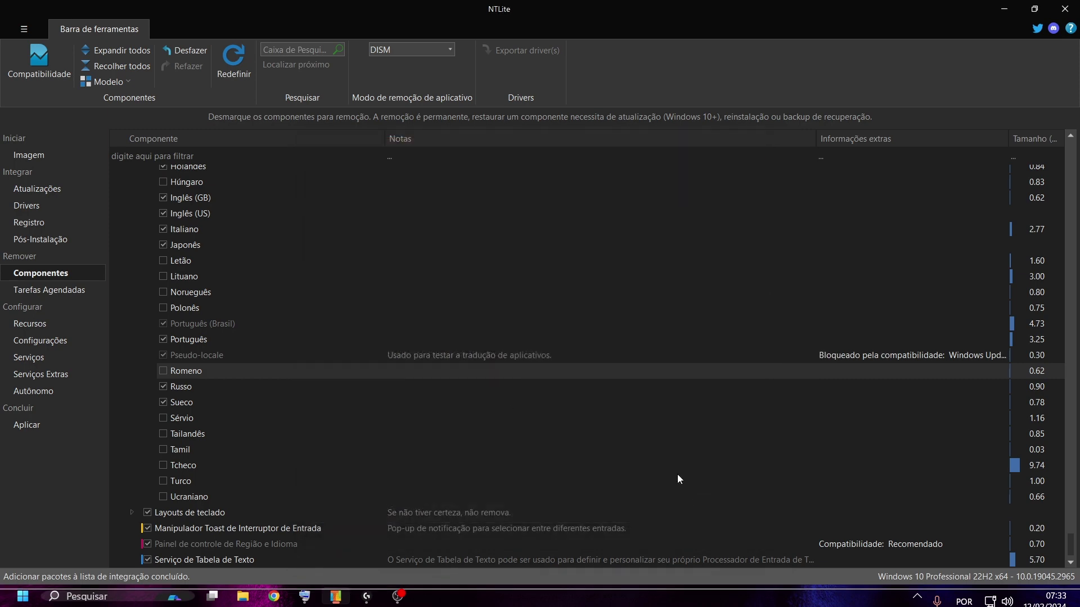
# Review the pending image tasks, the list of mounted images and the component list.
pyautogui.click(41, 429)
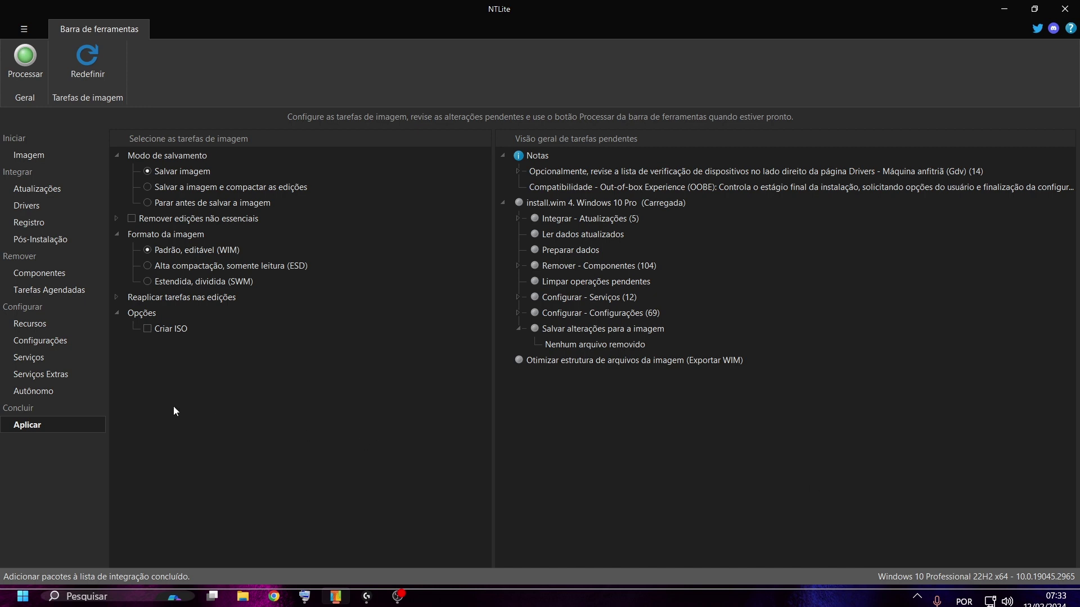
pyautogui.click(31, 156)
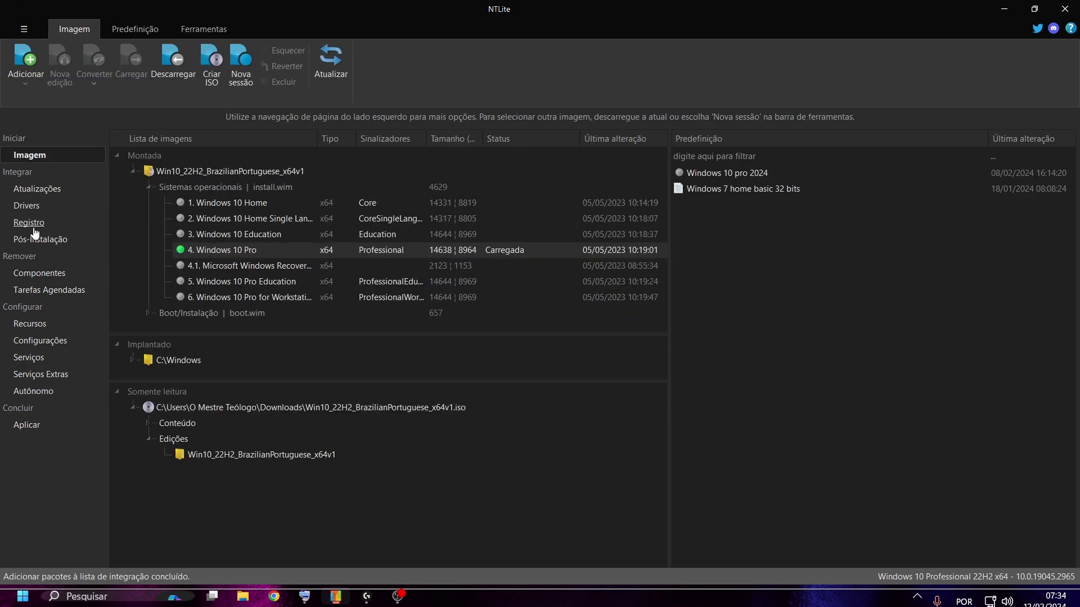
pyautogui.click(40, 274)
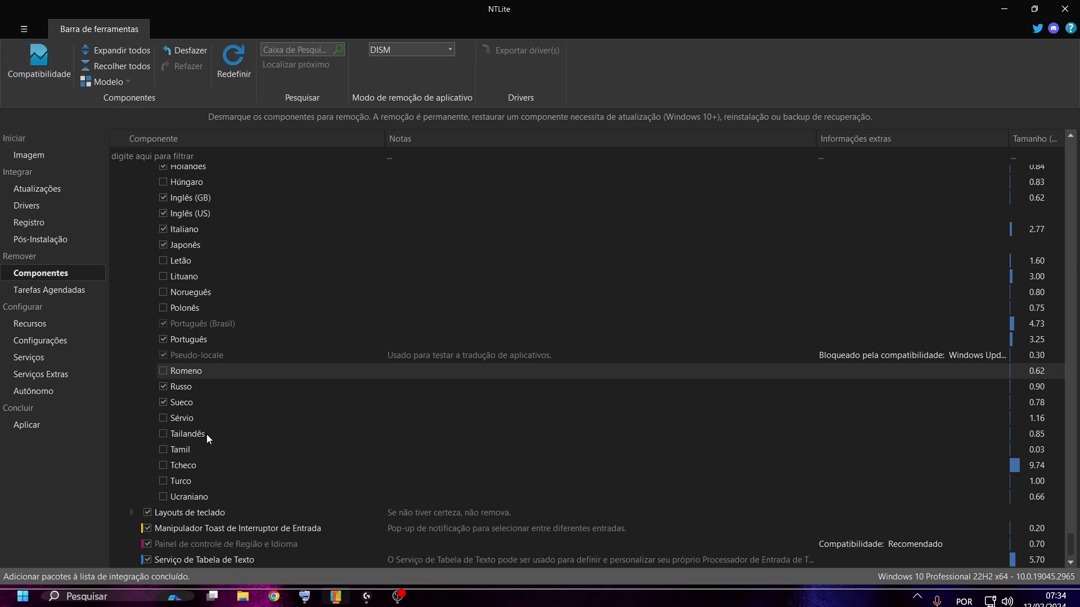
# Set the image's save mode to Salvar a imagem e compactar as edições.
pyautogui.click(40, 431)
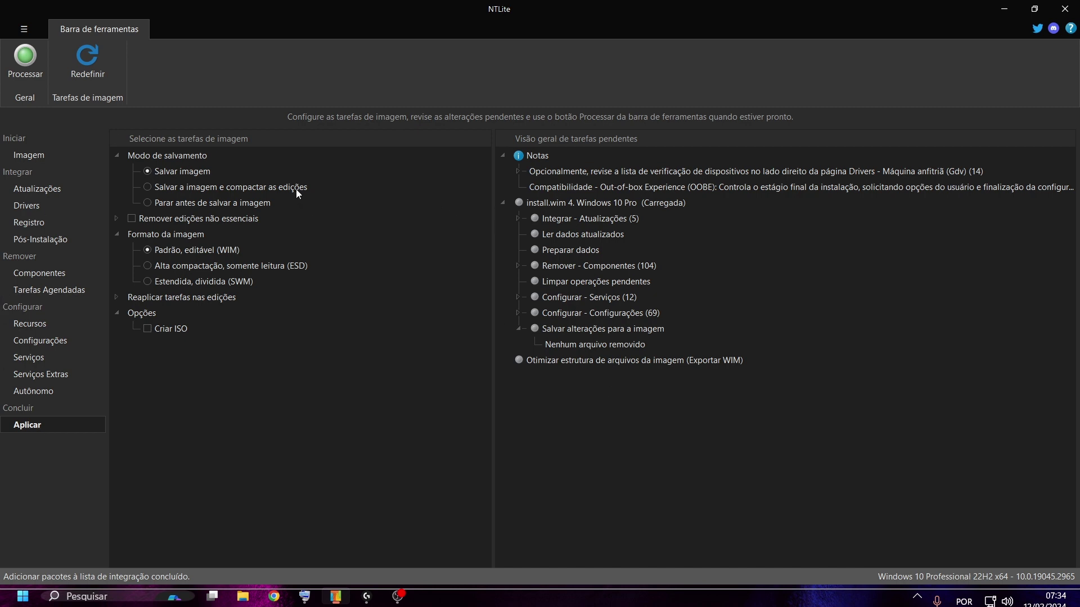
pyautogui.click(147, 186)
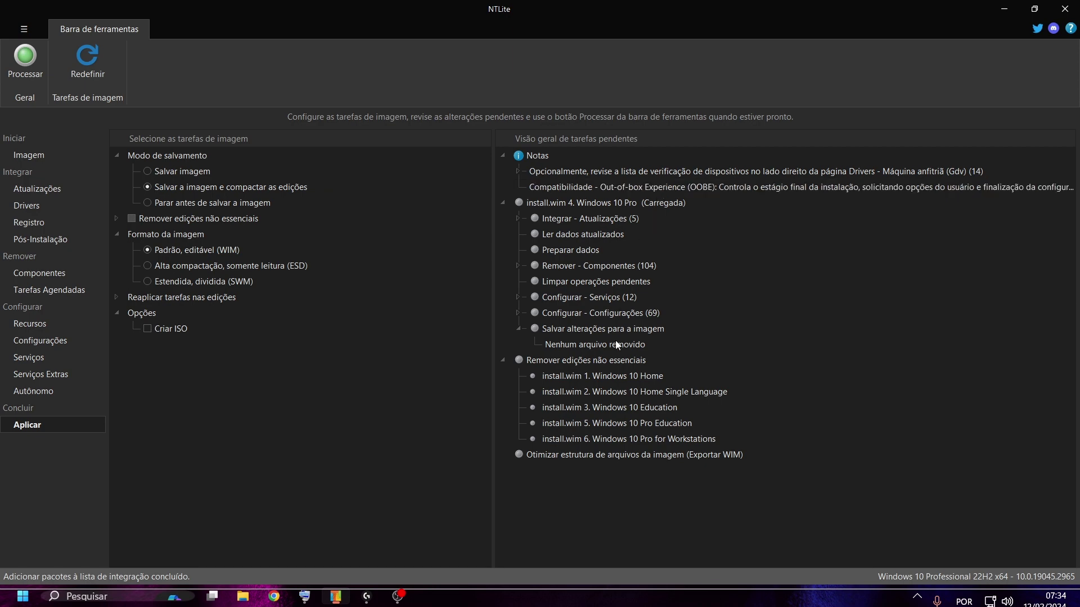
# Examine the components scheduled for removal in the pending tasks overview.
pyautogui.click(518, 265)
pyautogui.scroll(-10, 634, 319)
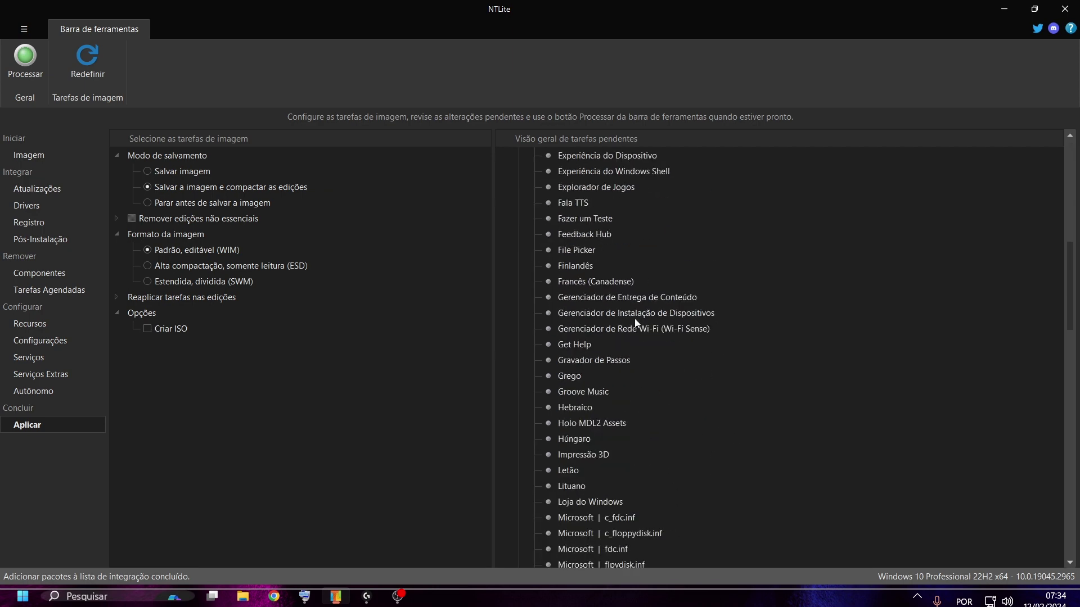
pyautogui.scroll(10, 635, 318)
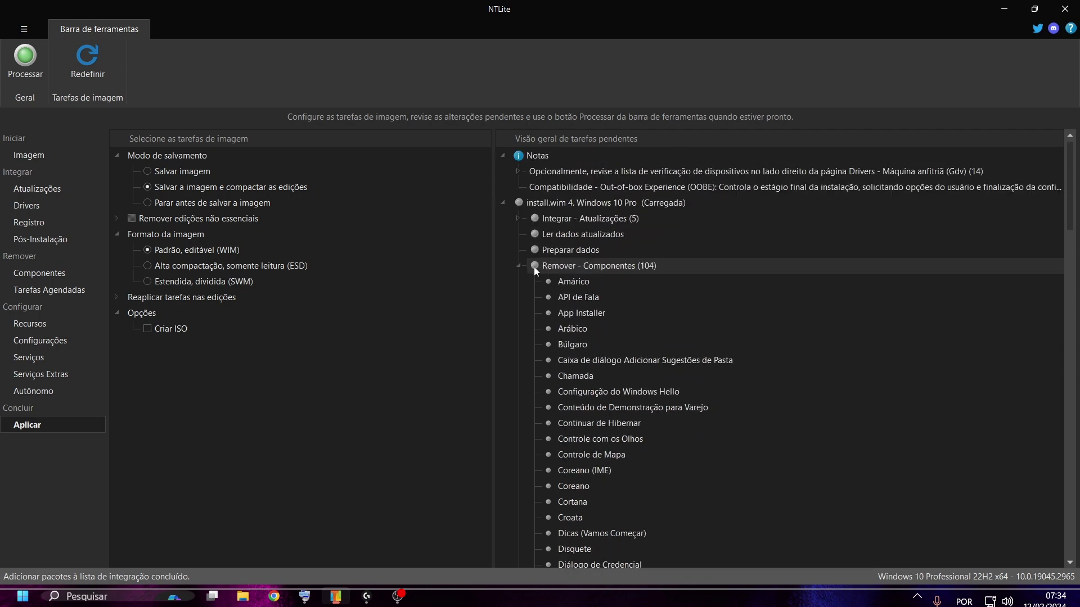
pyautogui.click(517, 265)
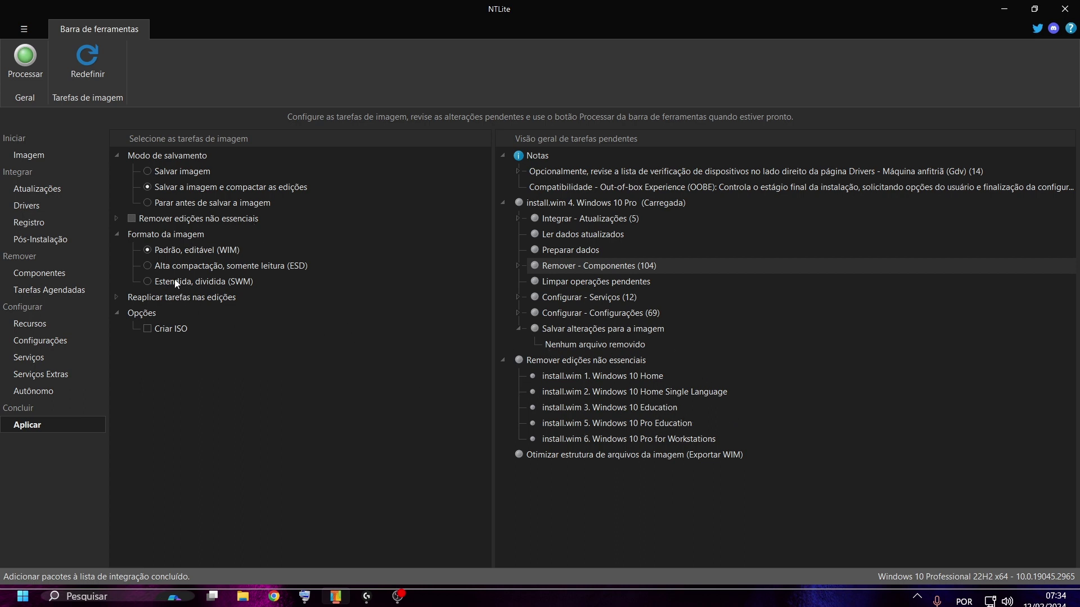
# Check which editions are selected under Remover edições não essenciais, keeping the original selection.
pyautogui.click(138, 220)
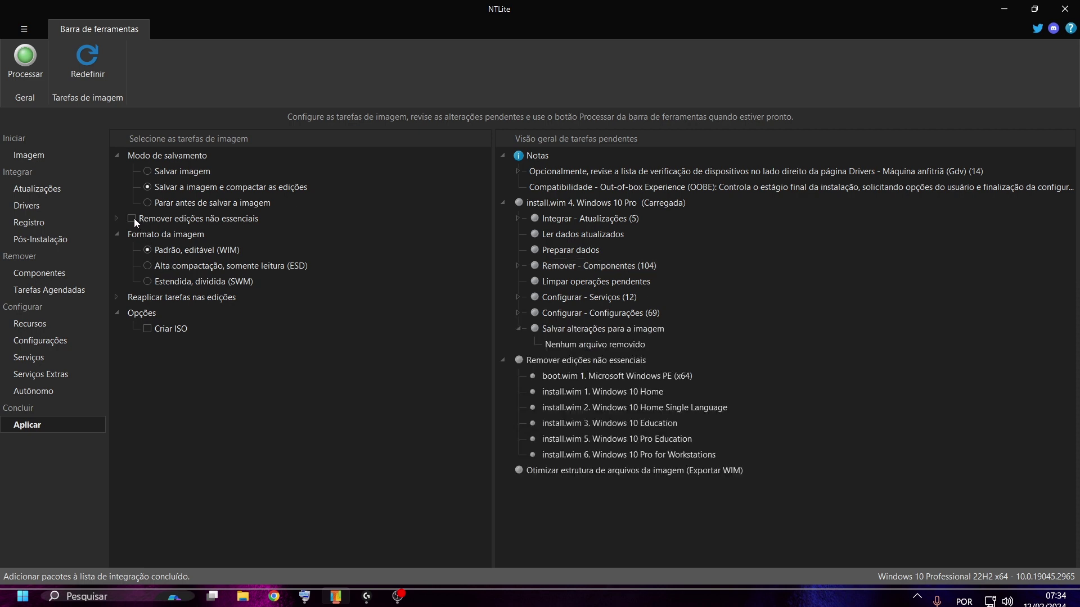
pyautogui.click(133, 219)
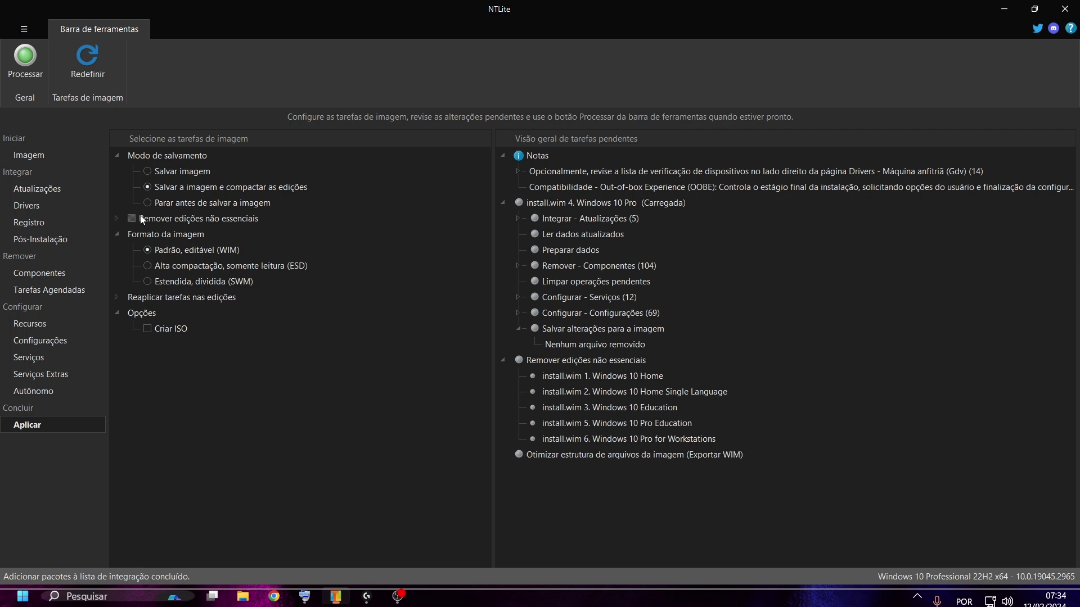
pyautogui.click(122, 217)
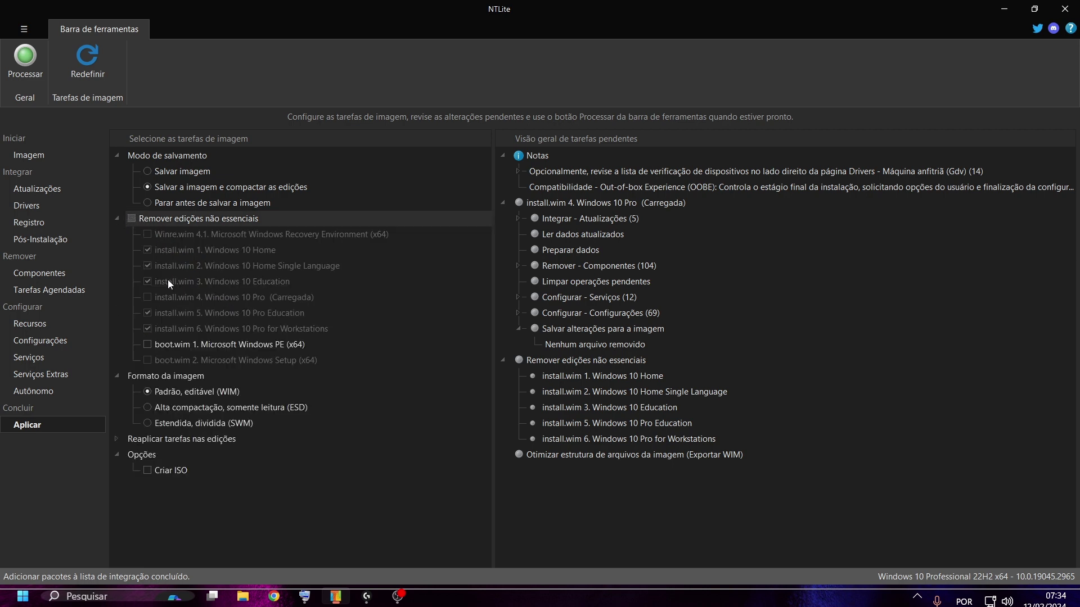
pyautogui.click(119, 218)
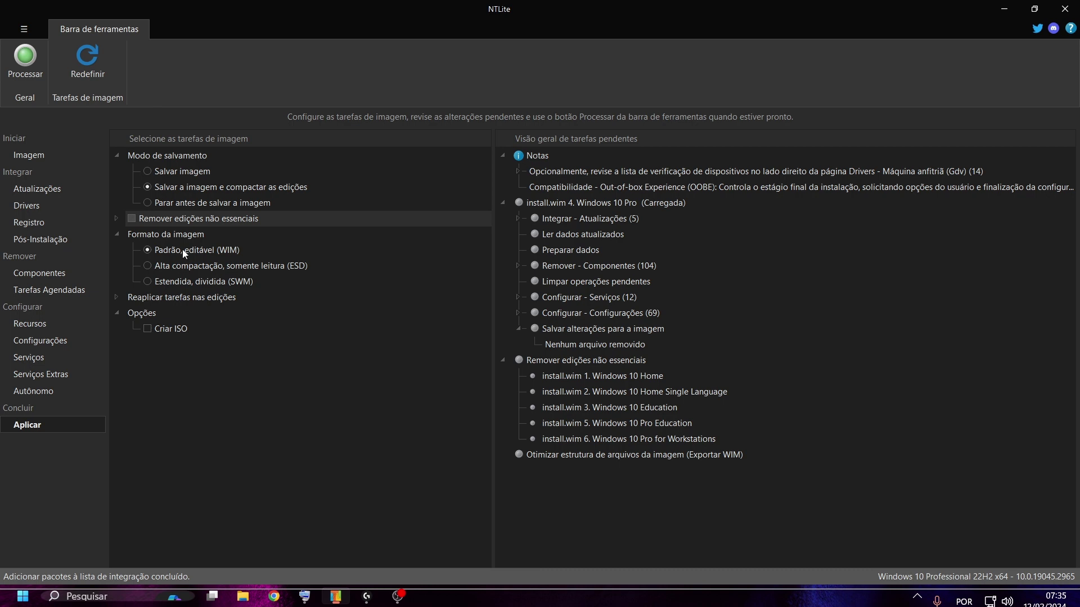
pyautogui.click(147, 329)
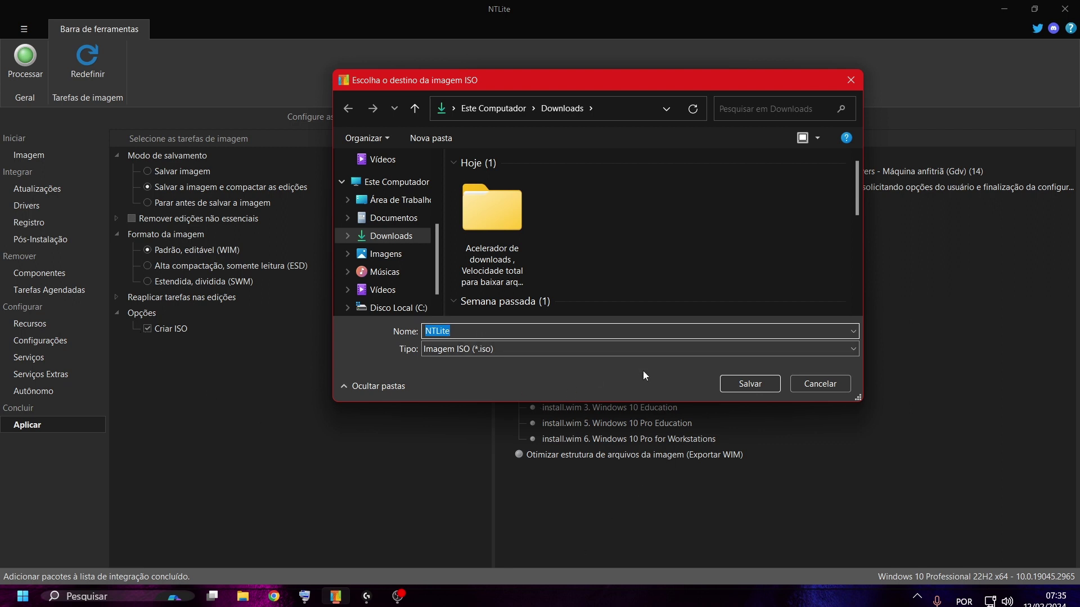
pyautogui.click(755, 384)
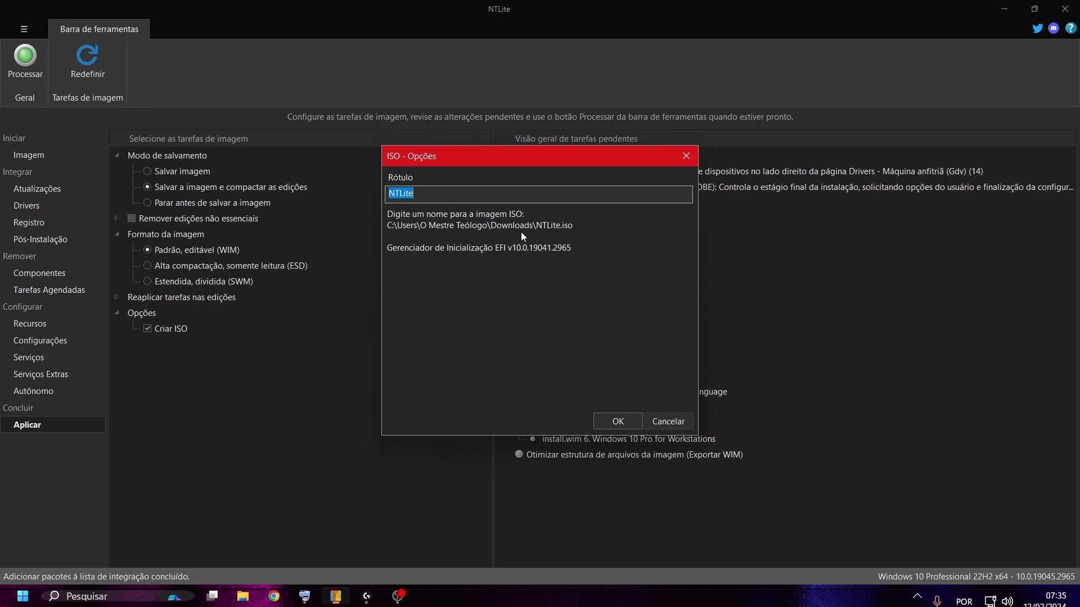
pyautogui.click(661, 422)
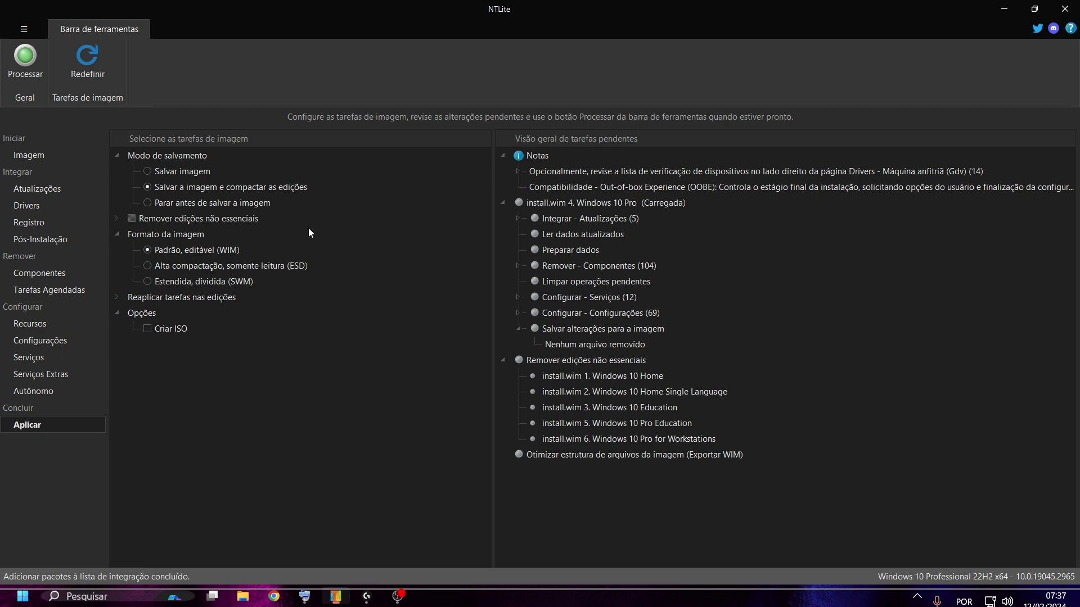
pyautogui.click(366, 597)
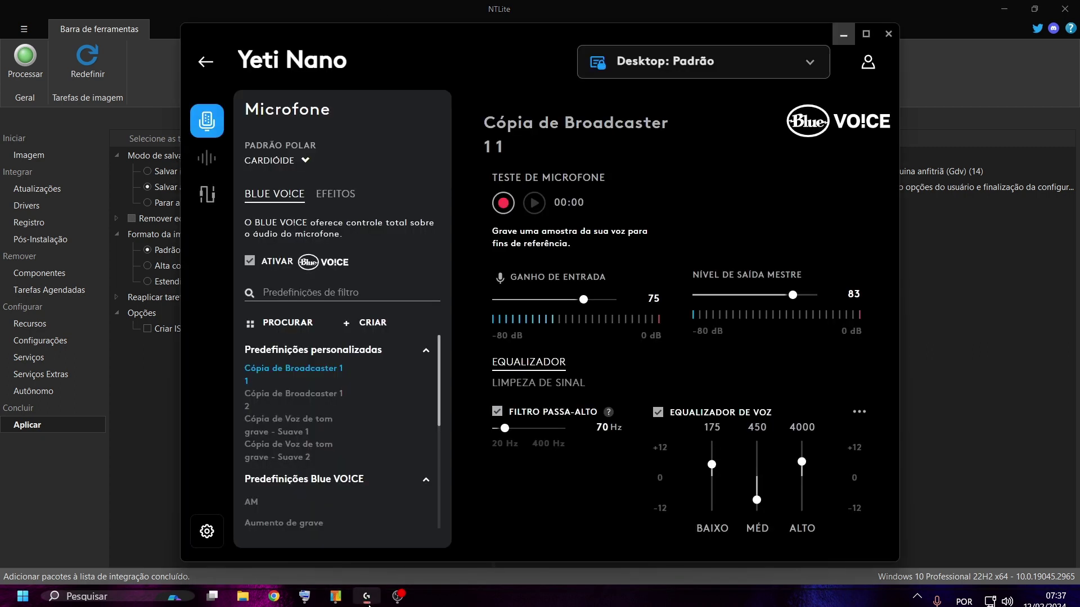
pyautogui.click(397, 596)
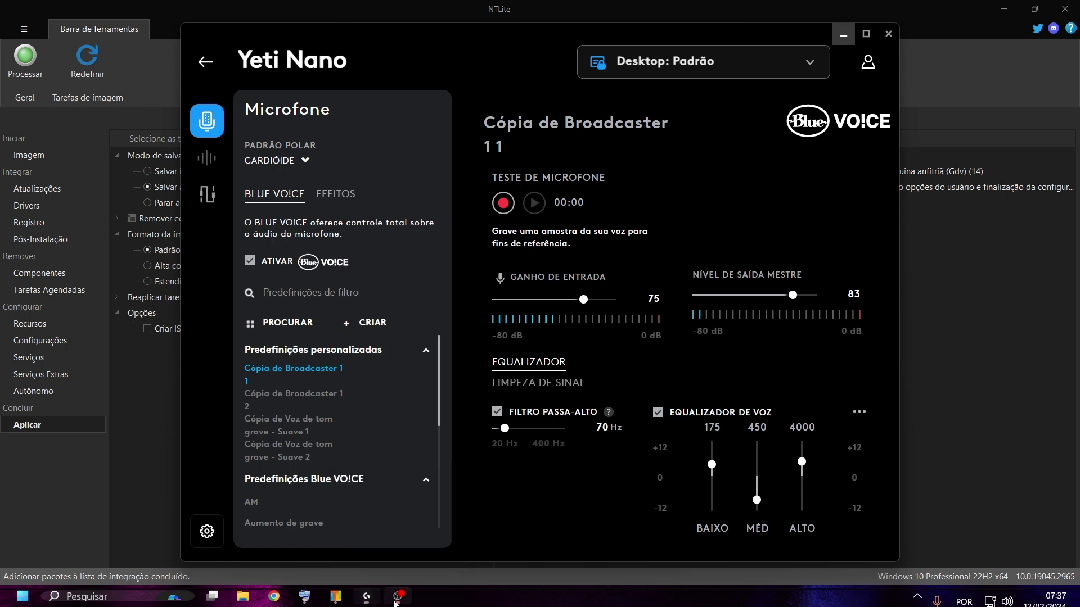